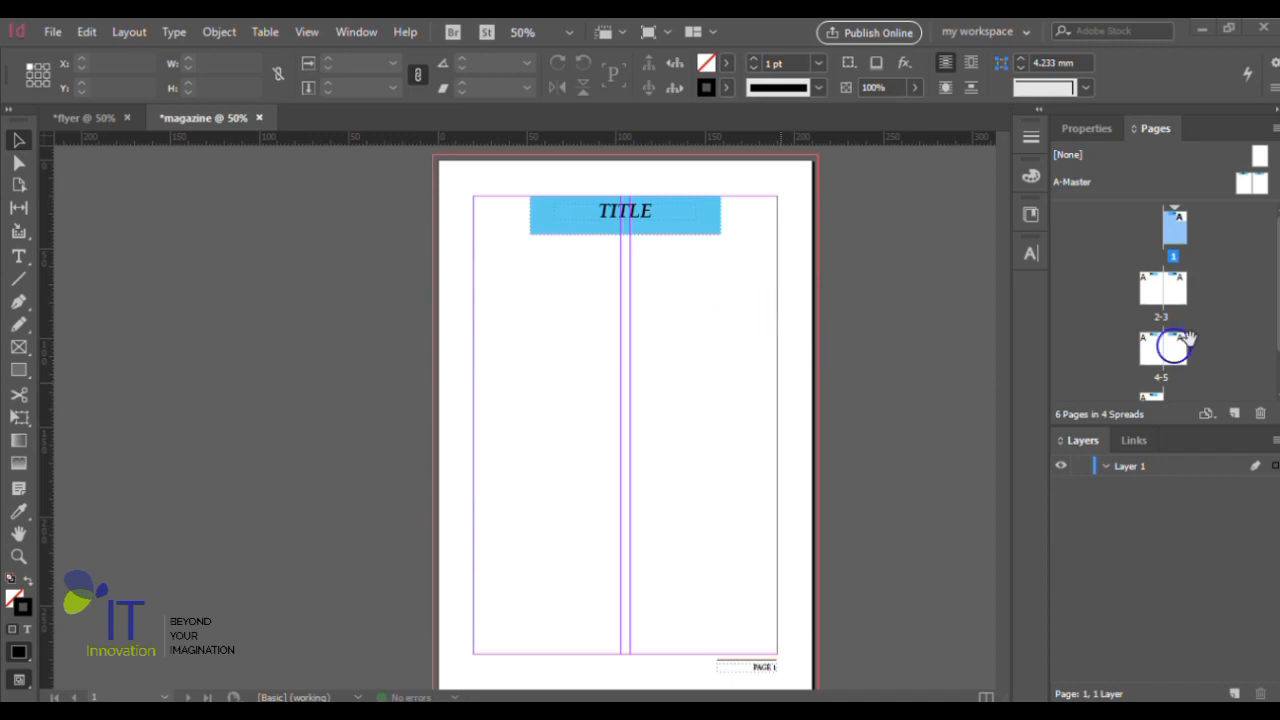
# - Apply the [None] master to page 1 to remove the master title and page number
pyautogui.rightClick(1171, 232)
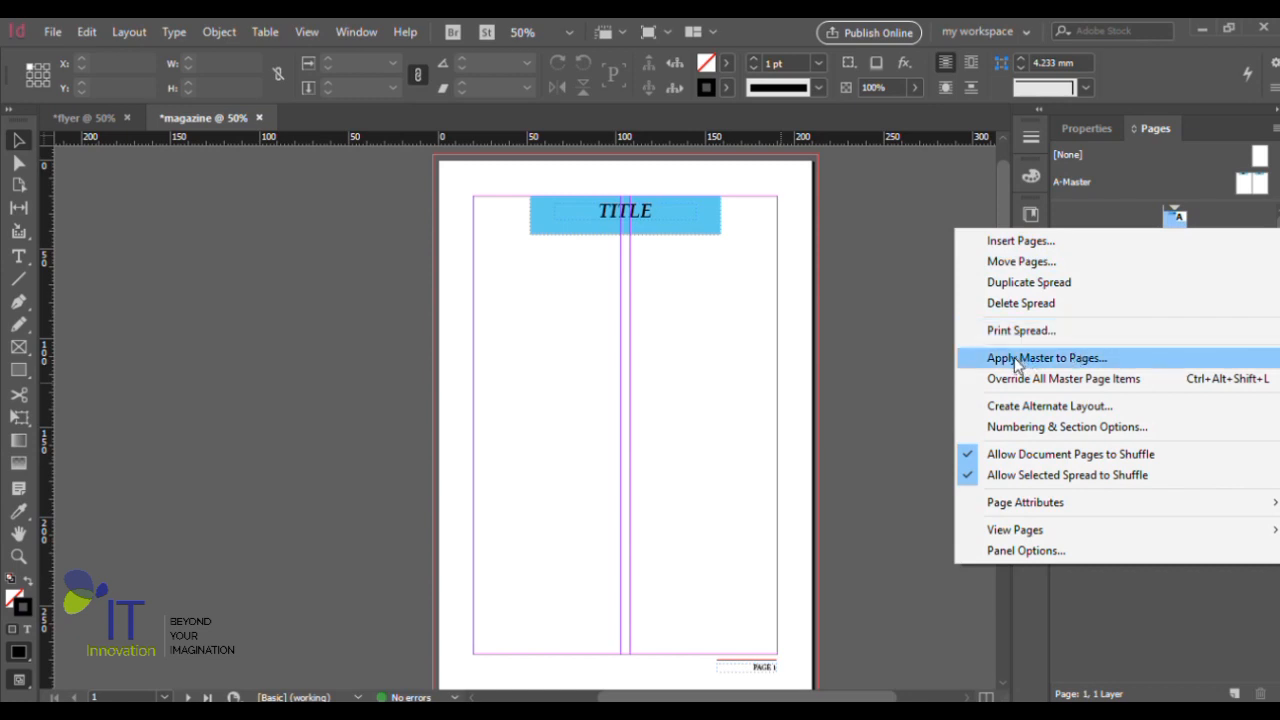
pyautogui.click(1066, 366)
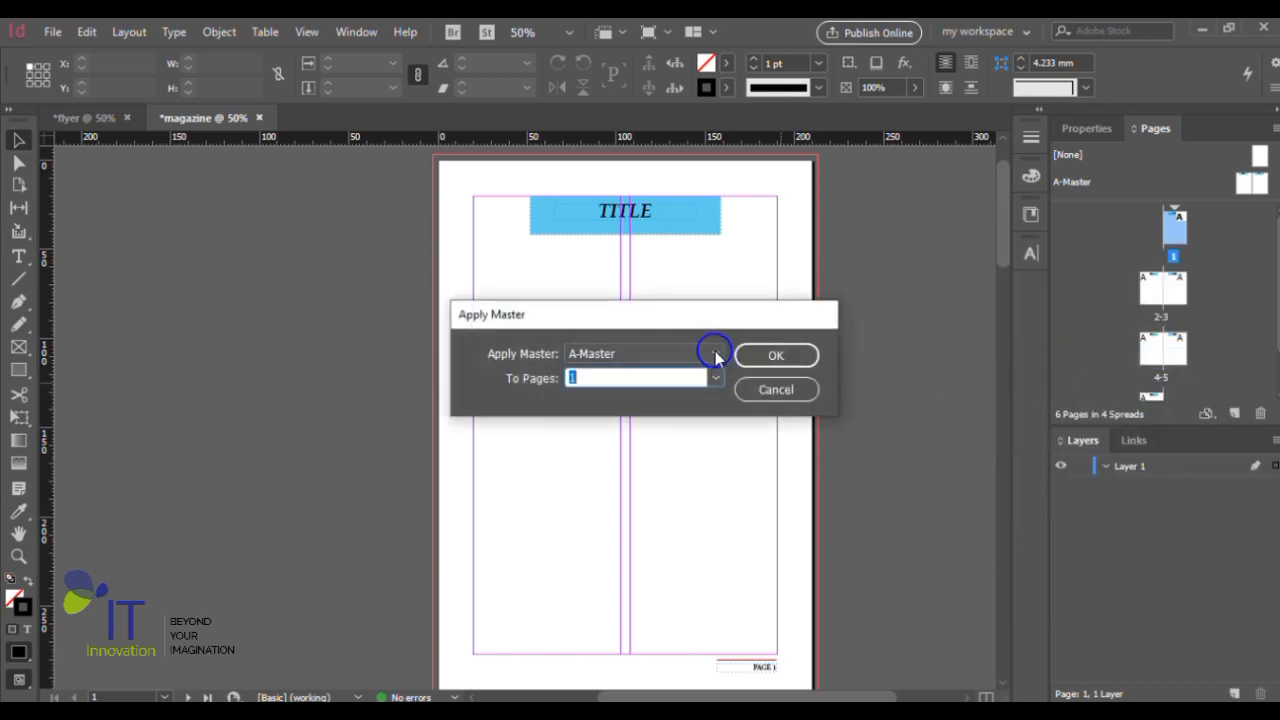
pyautogui.click(714, 355)
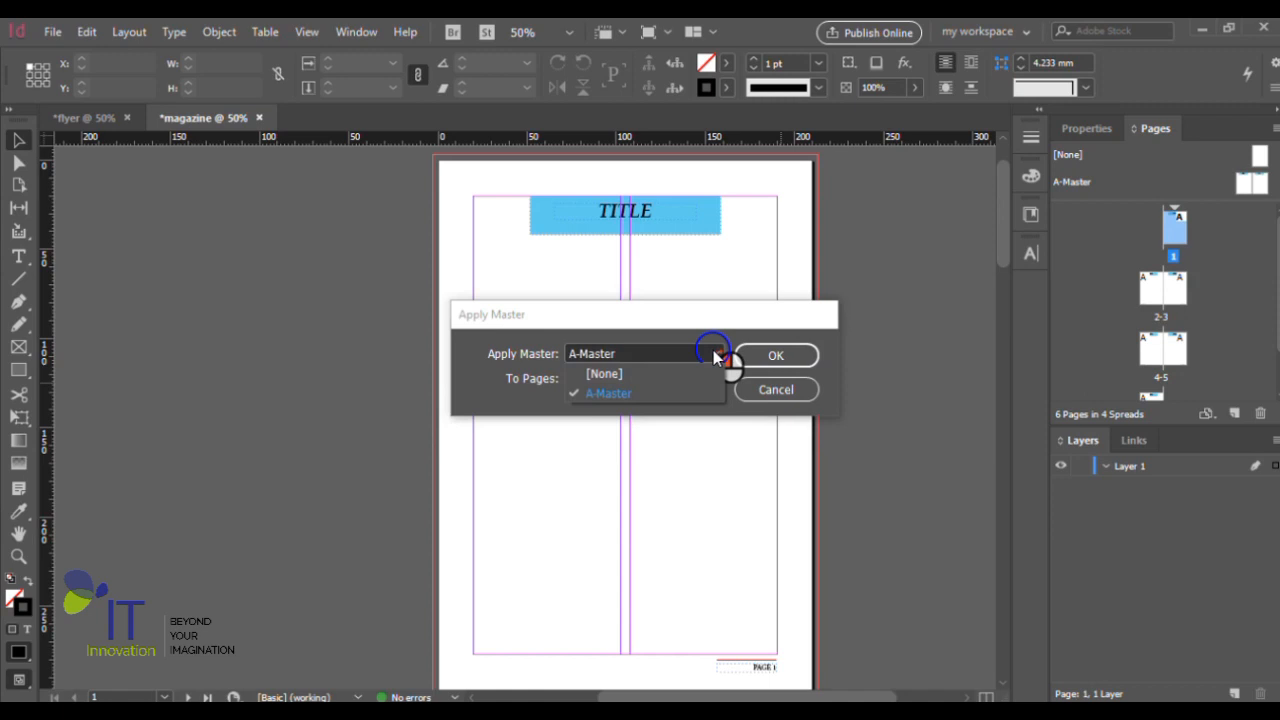
pyautogui.click(605, 374)
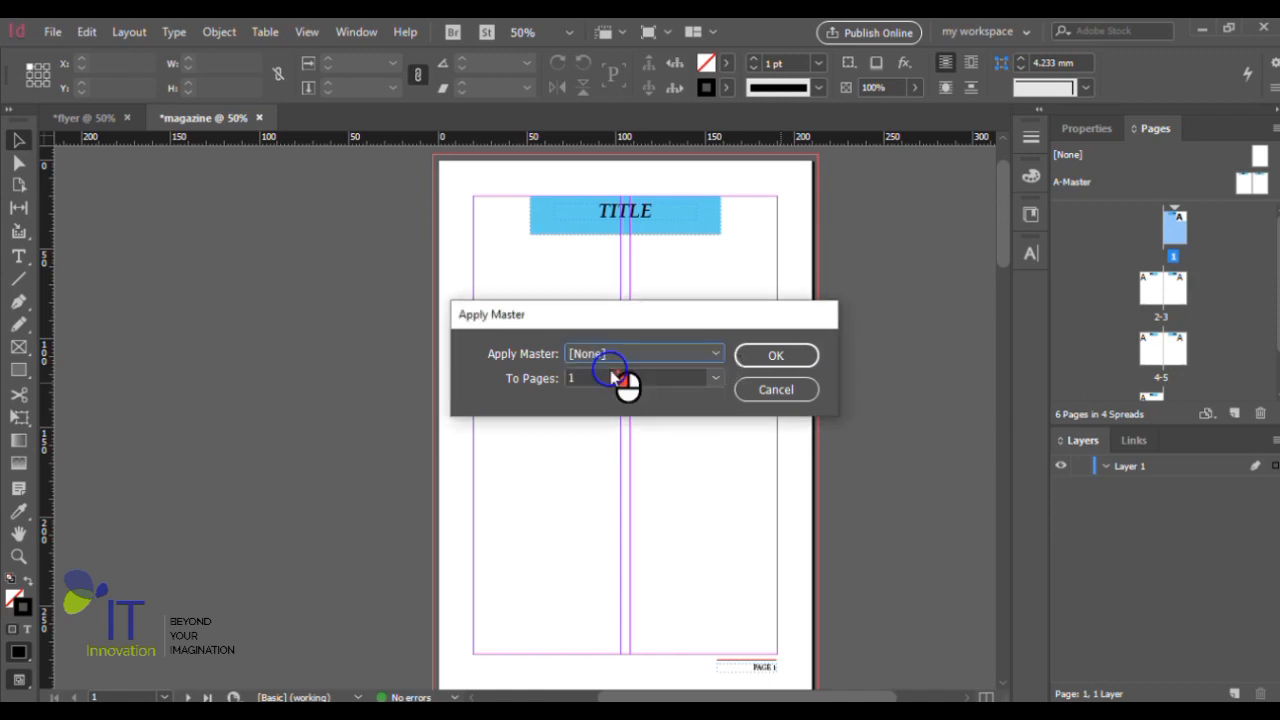
pyautogui.click(789, 356)
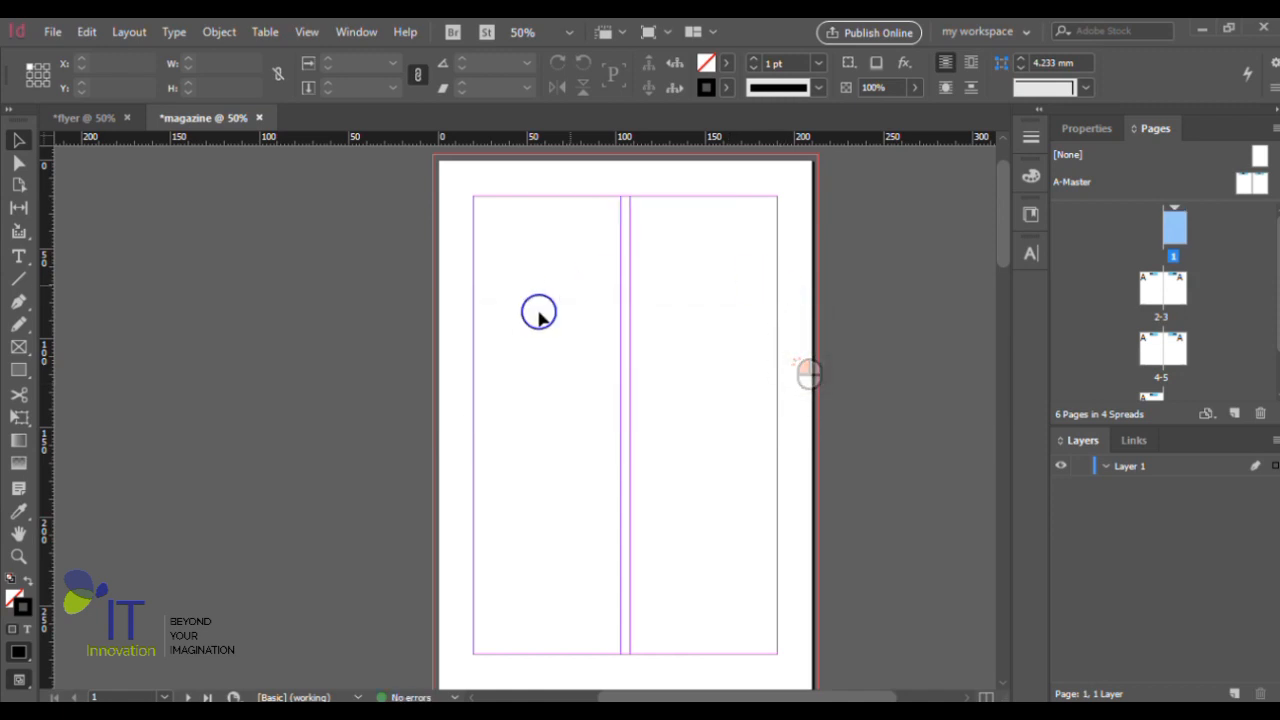
# - Examine page 1 alongside the other spreads to compare it with the pages that still use A-Master
pyautogui.scroll(-3, 680, 314)
pyautogui.scroll(-2, 557, 514)
pyautogui.scroll(2, 557, 514)
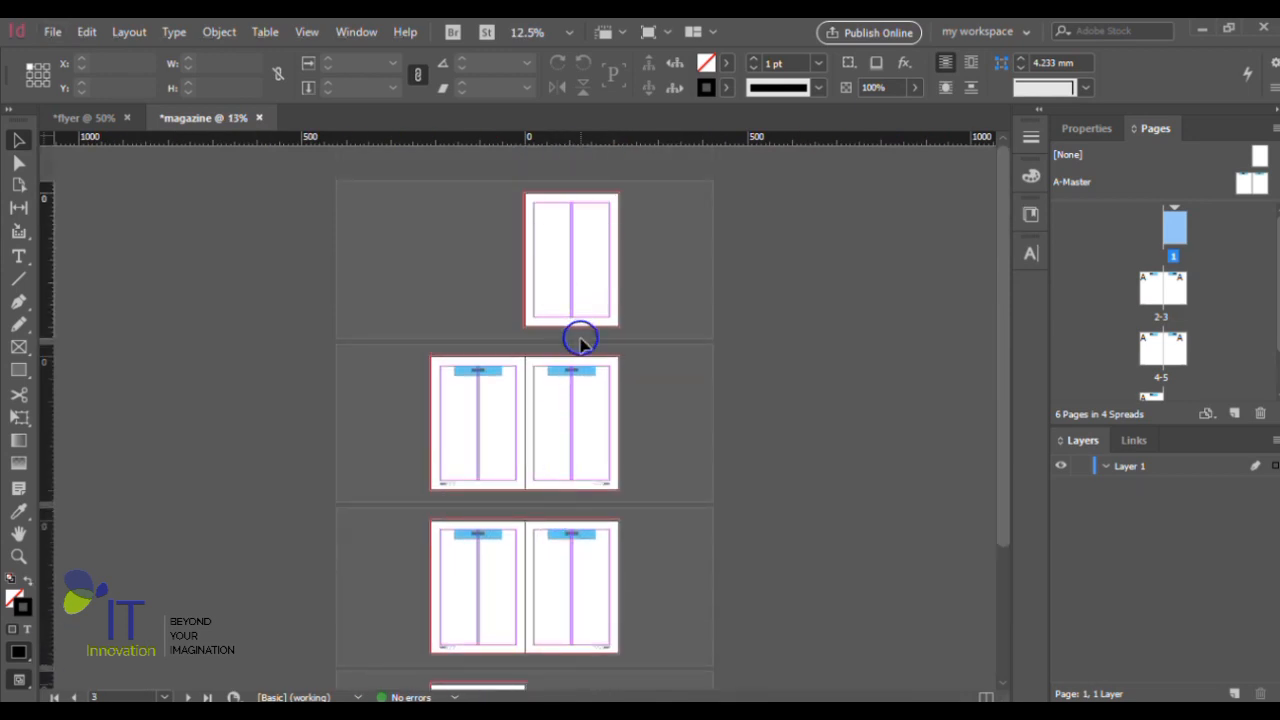
pyautogui.scroll(2, 580, 337)
pyautogui.scroll(-1, 571, 402)
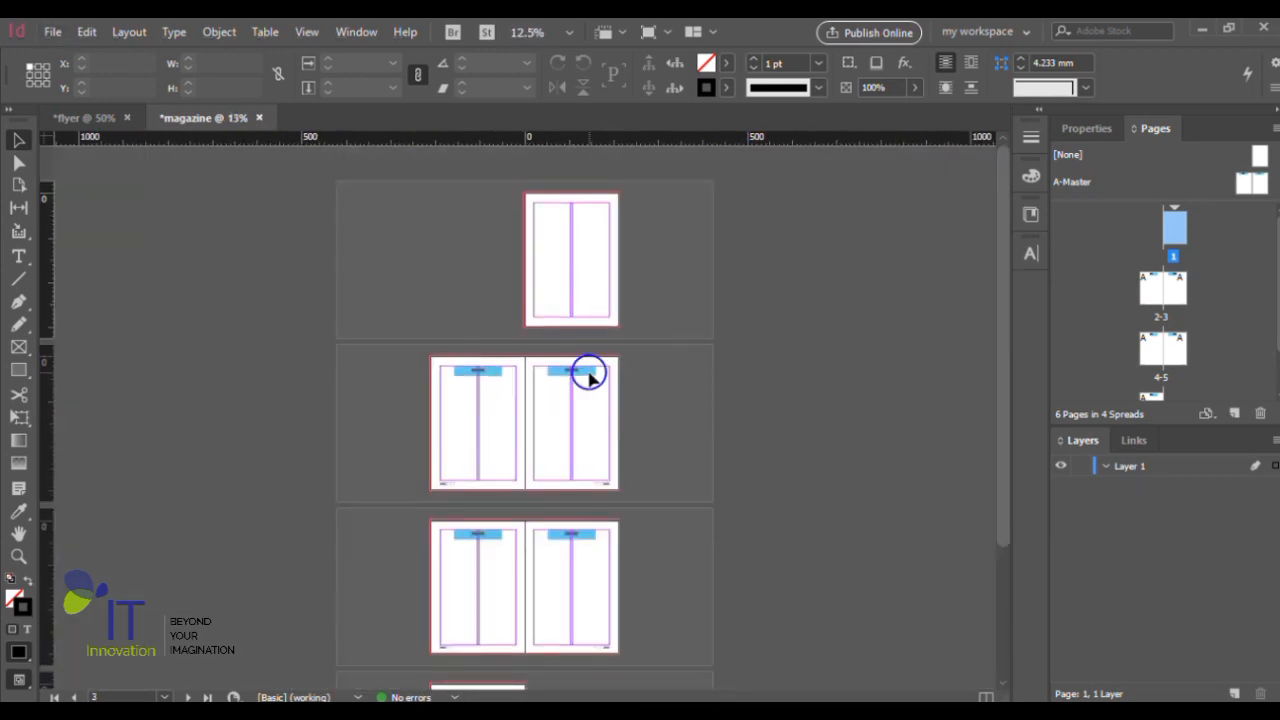
pyautogui.scroll(2, 586, 214)
pyautogui.scroll(2, 651, 280)
pyautogui.scroll(3, 654, 283)
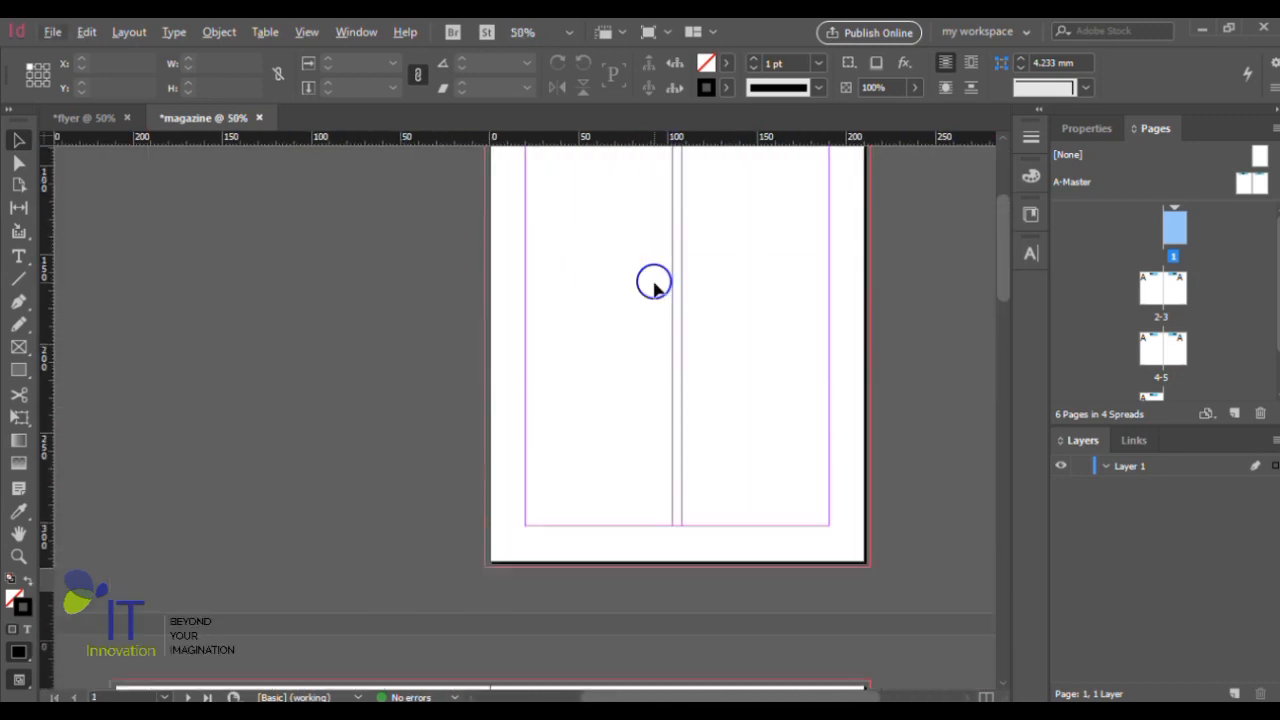
pyautogui.hscroll(2, 654, 283)
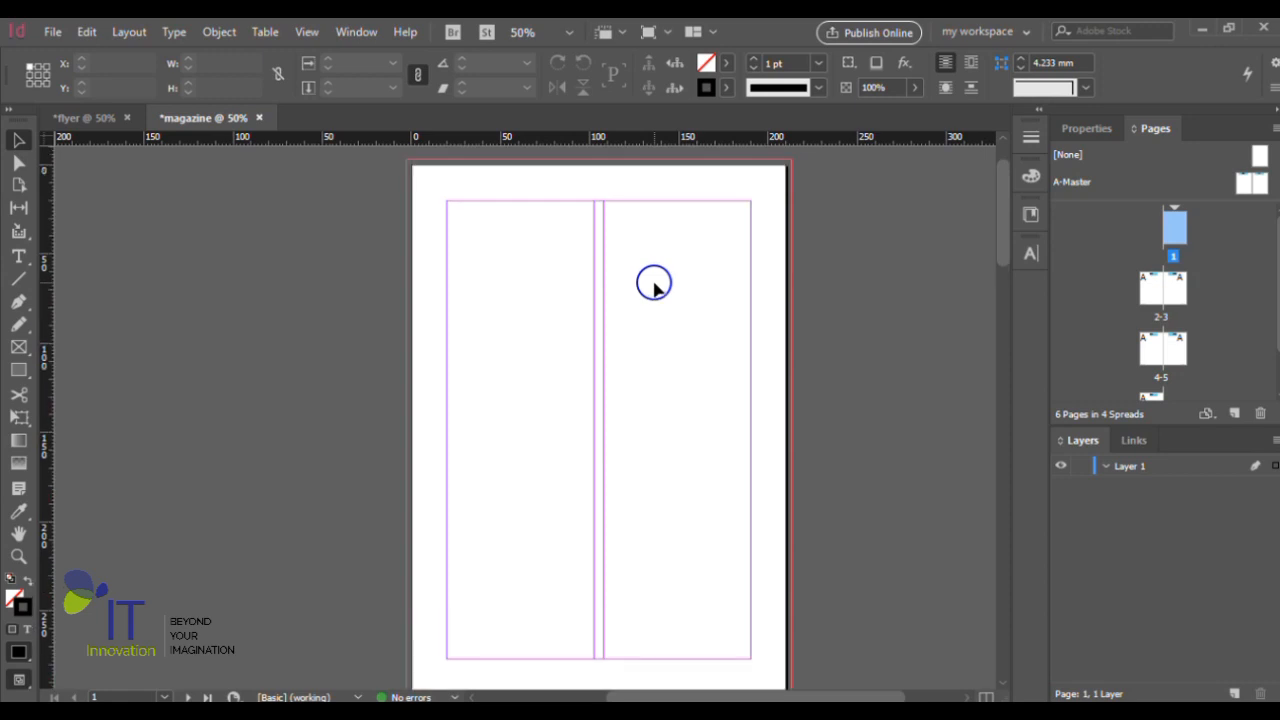
pyautogui.scroll(-1, 583, 291)
pyautogui.scroll(1, 583, 291)
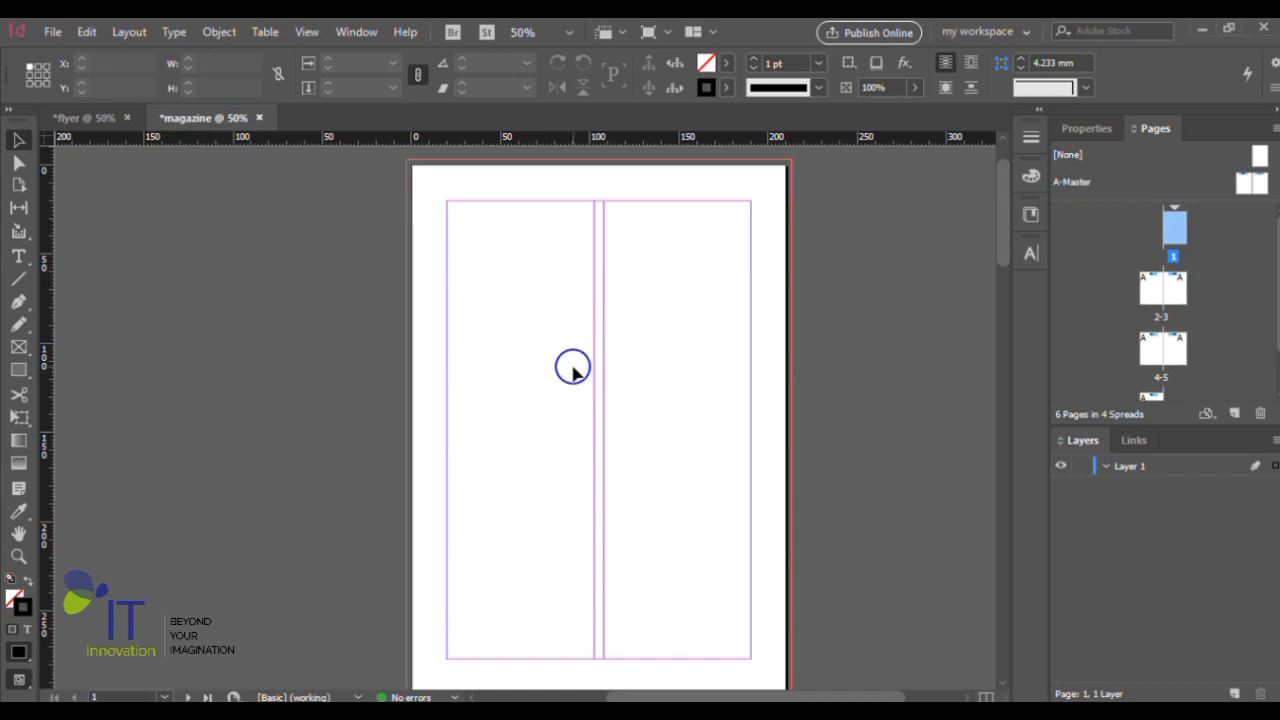
# - Load the colour beach photo of the yellow van, numbered 386025, from the Downloads folder for placing
pyautogui.hotkey('ctrl', 'd')
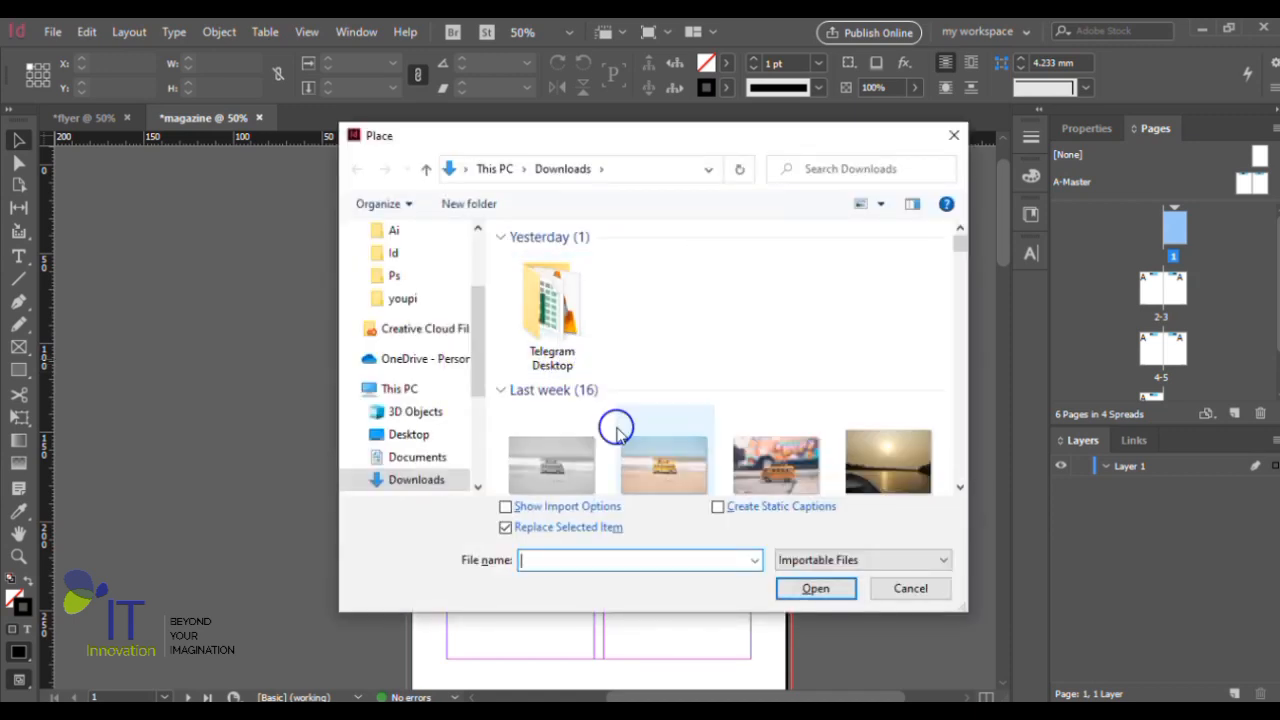
pyautogui.click(658, 458)
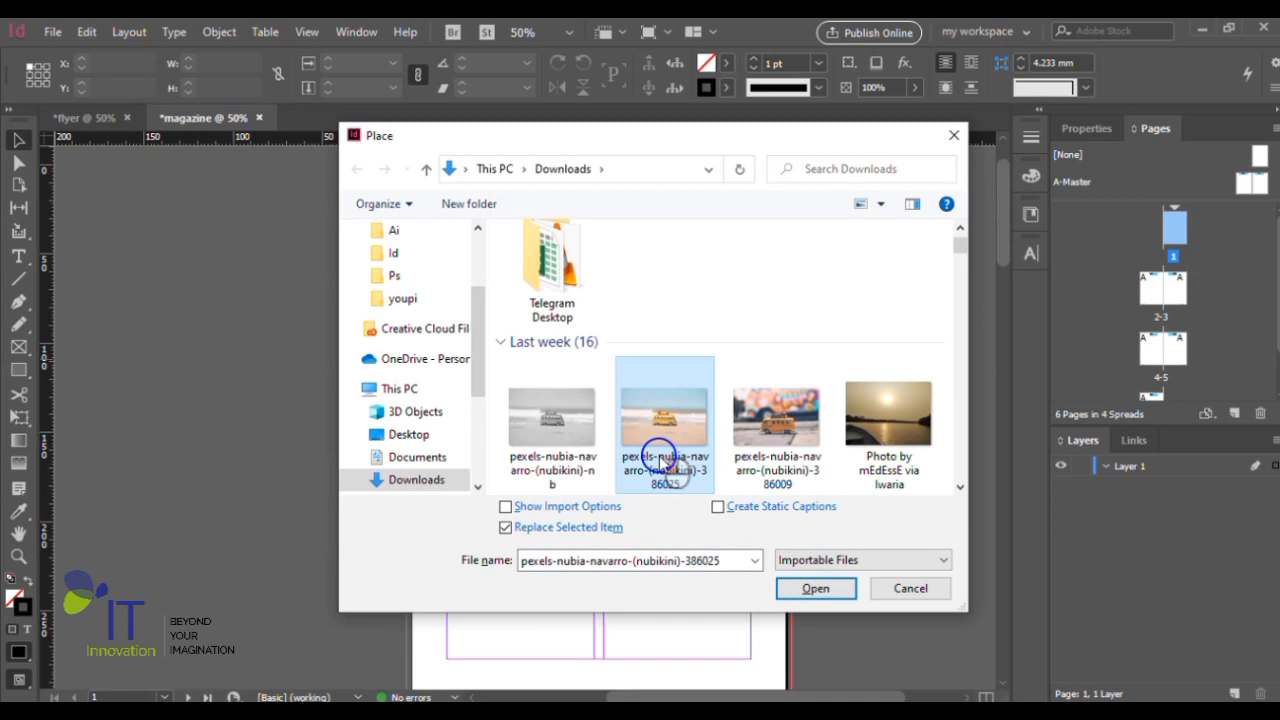
pyautogui.click(805, 589)
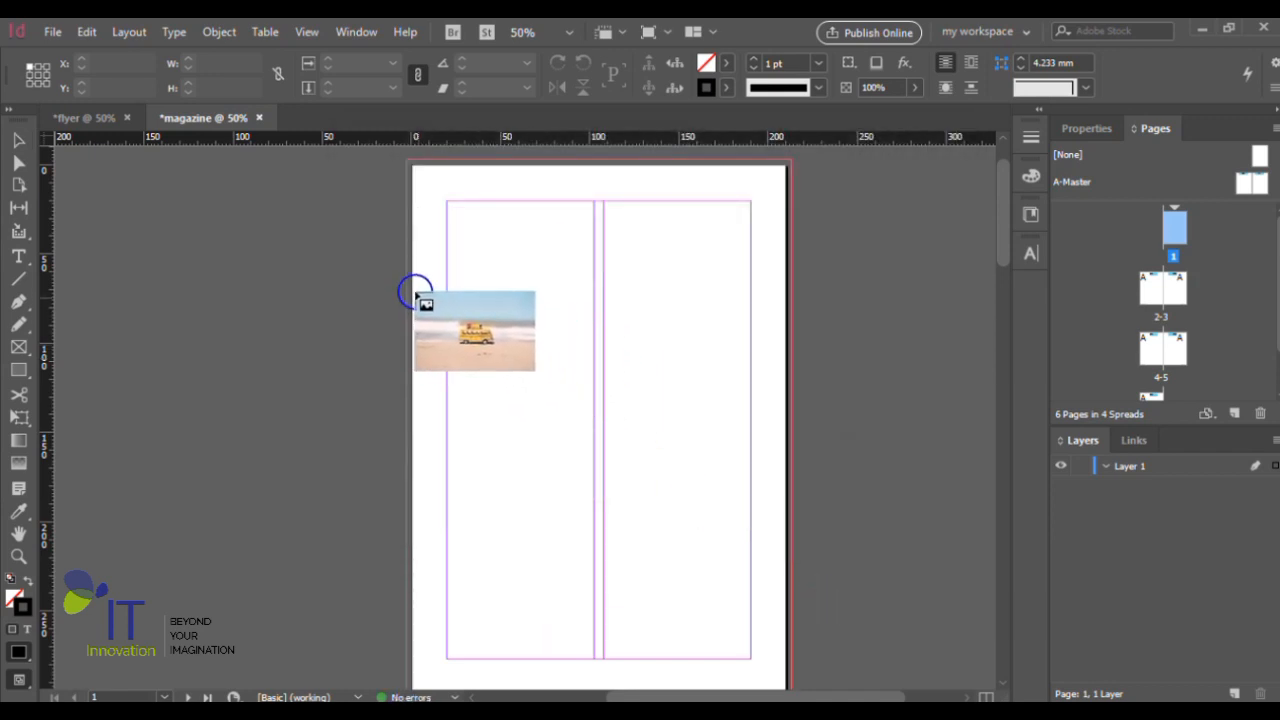
pyautogui.moveTo(412, 287); pyautogui.dragTo(789, 521)
pyautogui.hotkey('ctrl', '1')
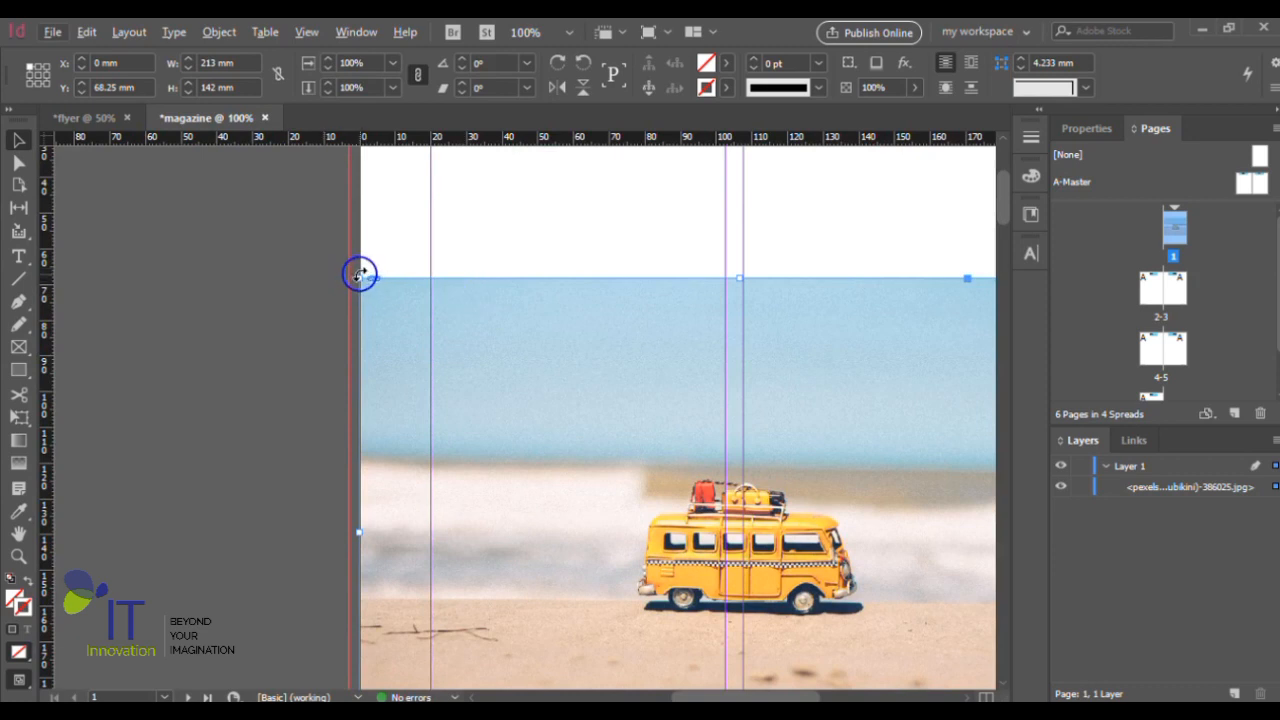
pyautogui.moveTo(360, 274); pyautogui.dragTo(349, 271)
pyautogui.hotkey('ctrl', '-')
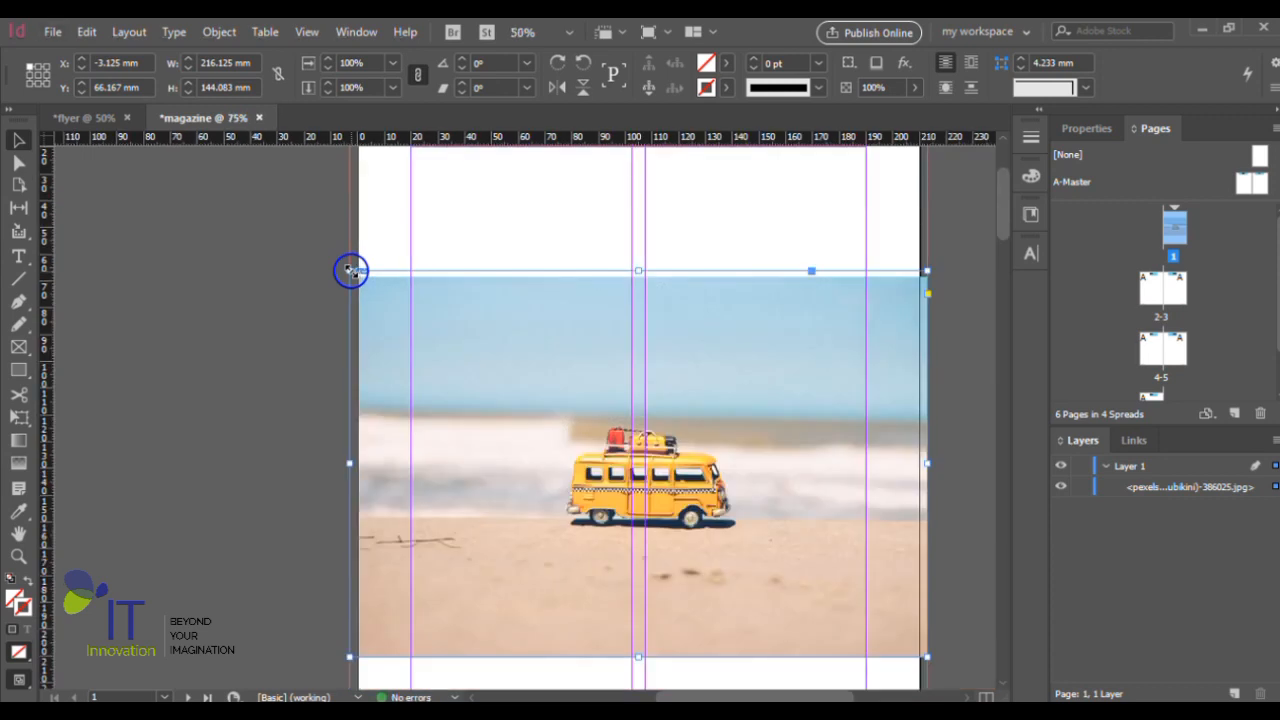
pyautogui.hotkey('ctrl', '-')
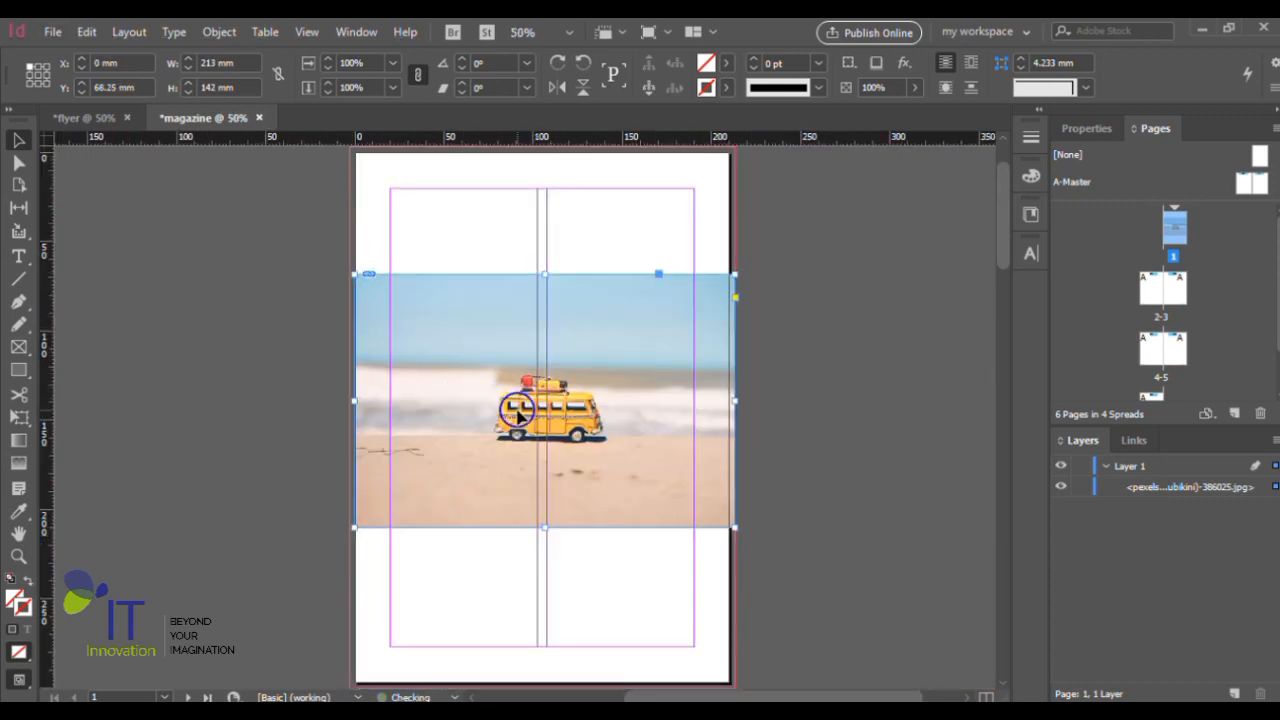
pyautogui.hotkey('ctrl', 'z')
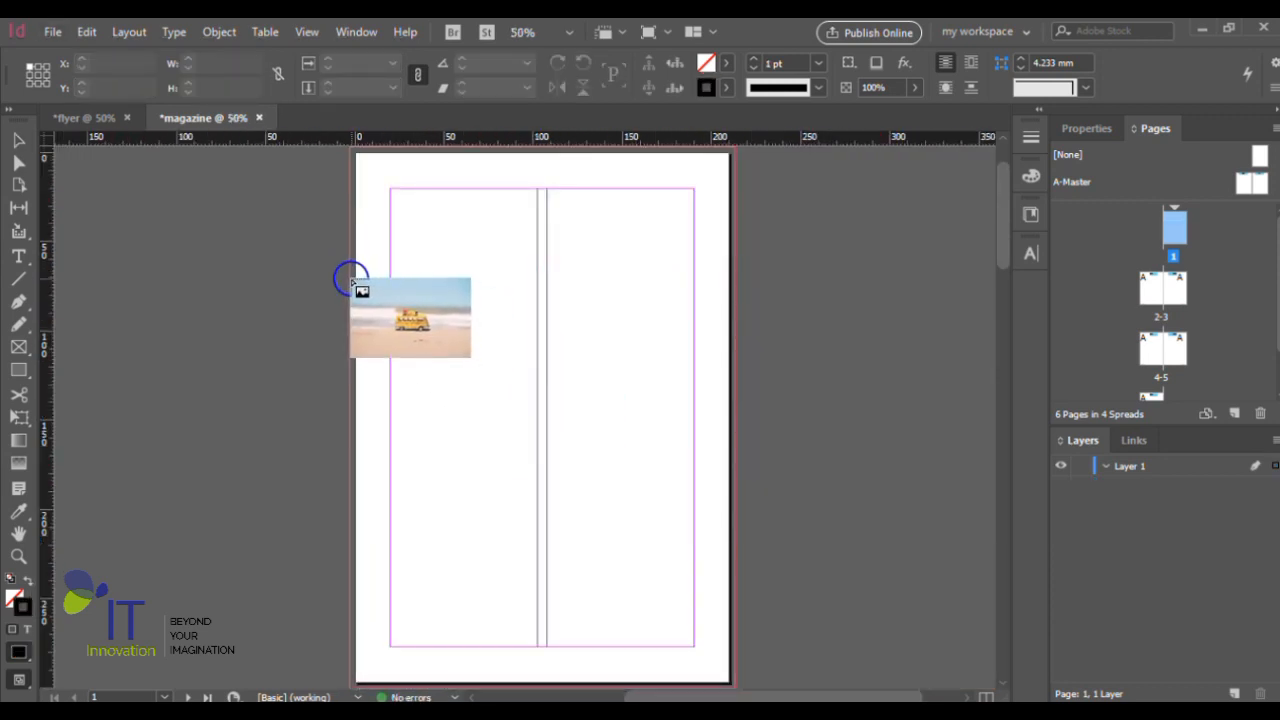
# - Place the photo 216 mm wide from bleed to bleed on page 1 and move it to X -3 mm, Y -3 mm
pyautogui.moveTo(352, 282); pyautogui.dragTo(731, 514)
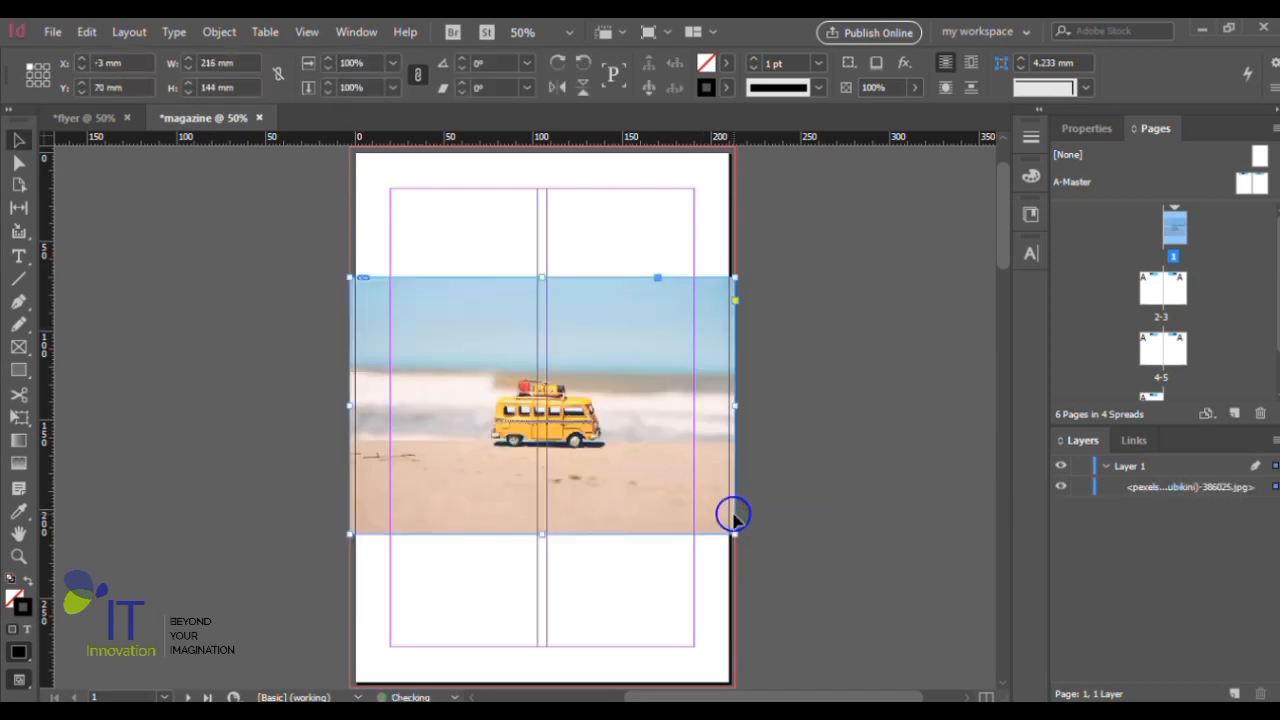
pyautogui.click(18, 143)
pyautogui.click(622, 341)
pyautogui.moveTo(622, 341); pyautogui.dragTo(622, 212)
pyautogui.scroll(1, 630, 260)
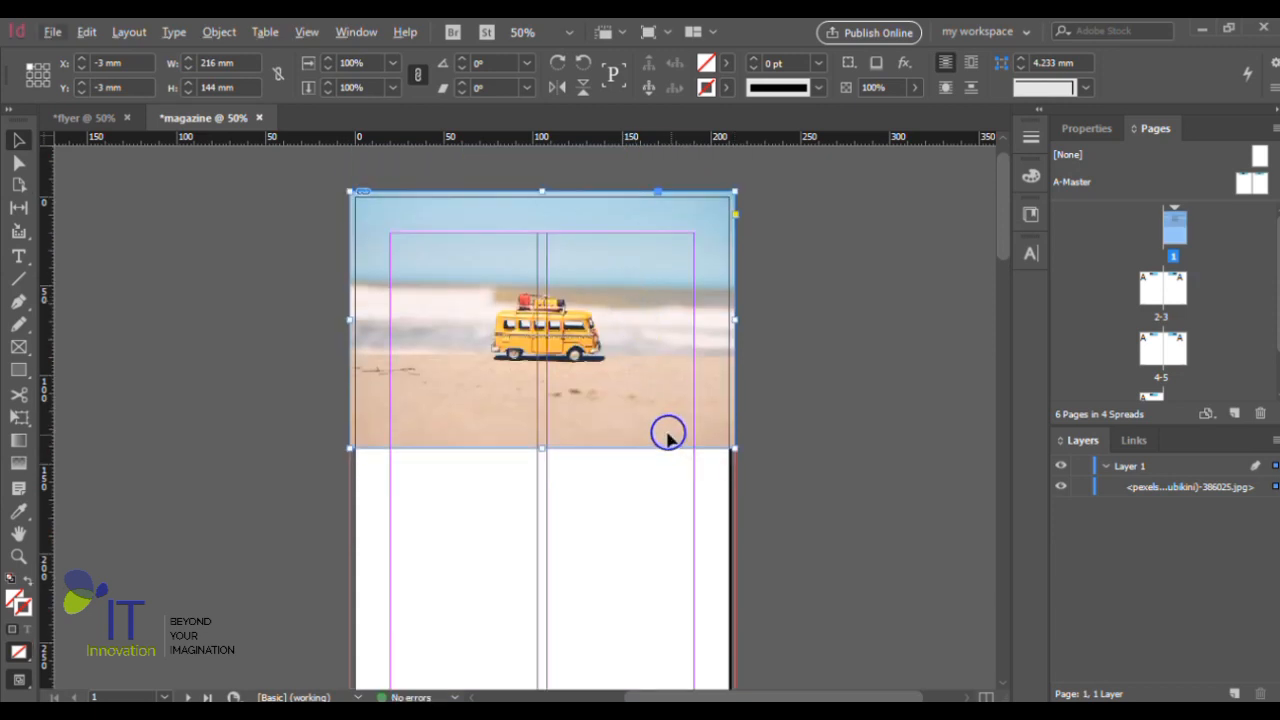
pyautogui.scroll(-1, 643, 393)
pyautogui.scroll(-1, 638, 379)
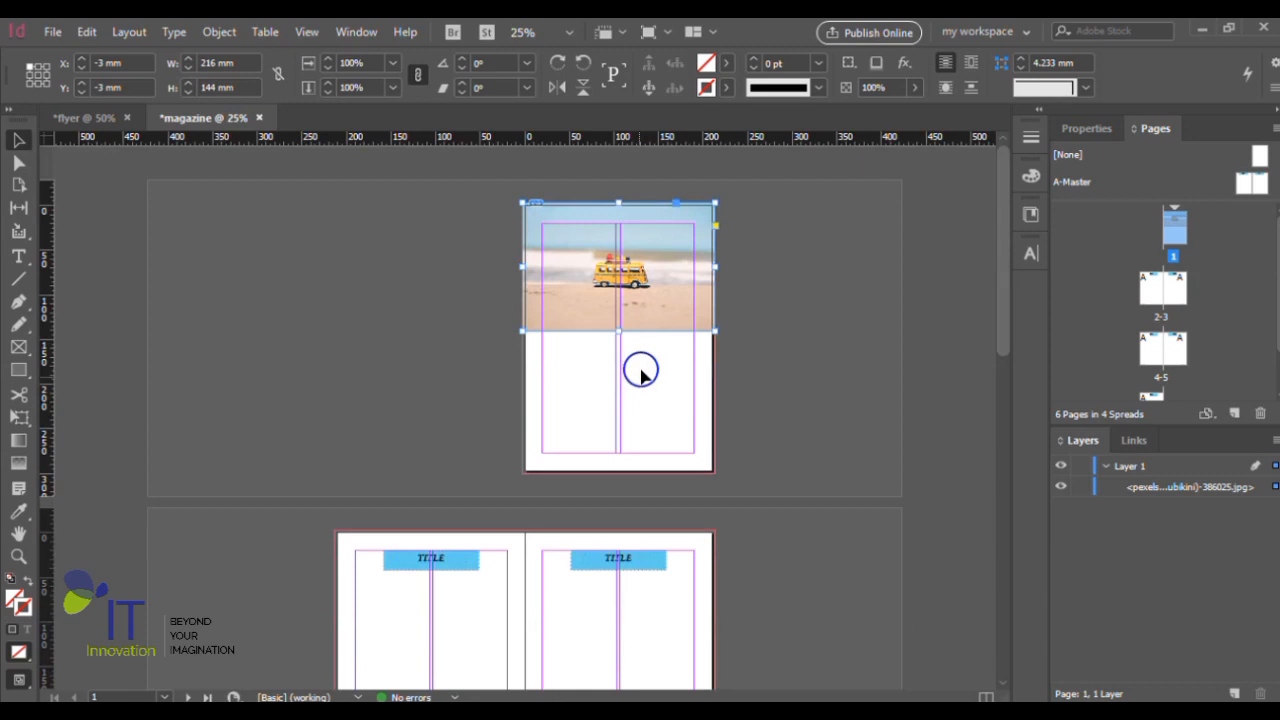
pyautogui.scroll(1, 662, 343)
pyautogui.hscroll(5, 663, 340)
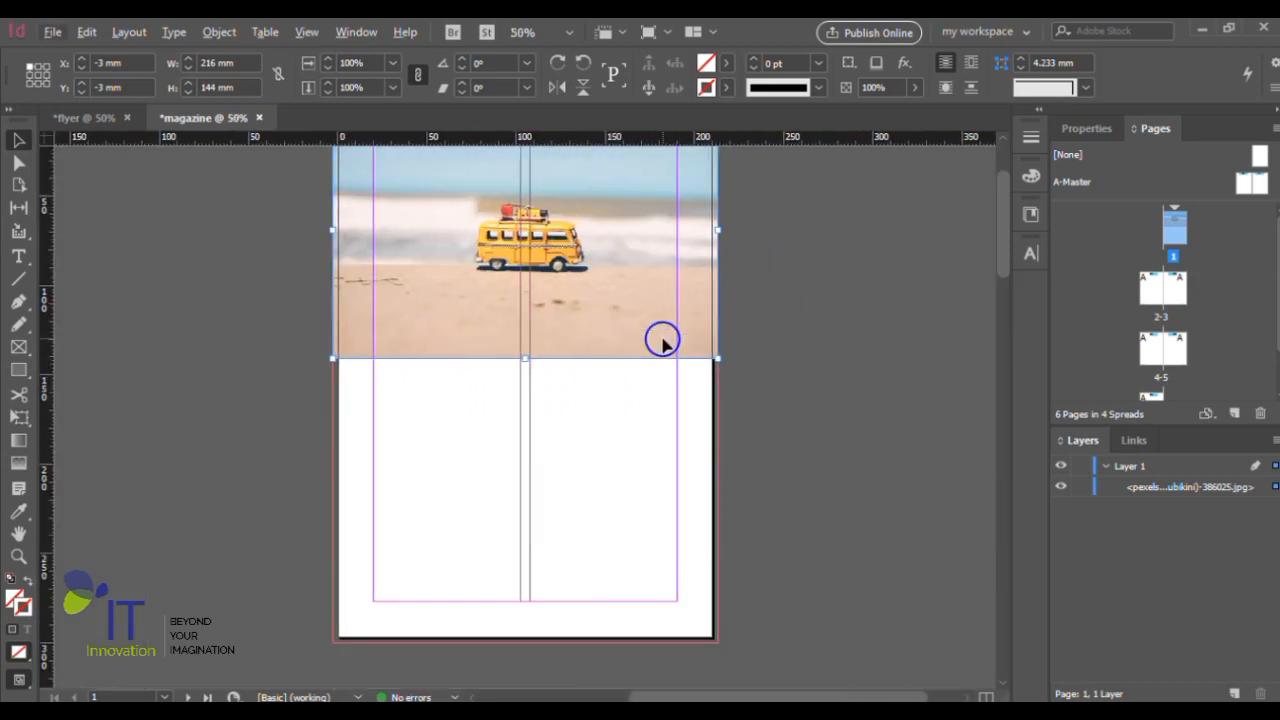
pyautogui.scroll(2, 663, 340)
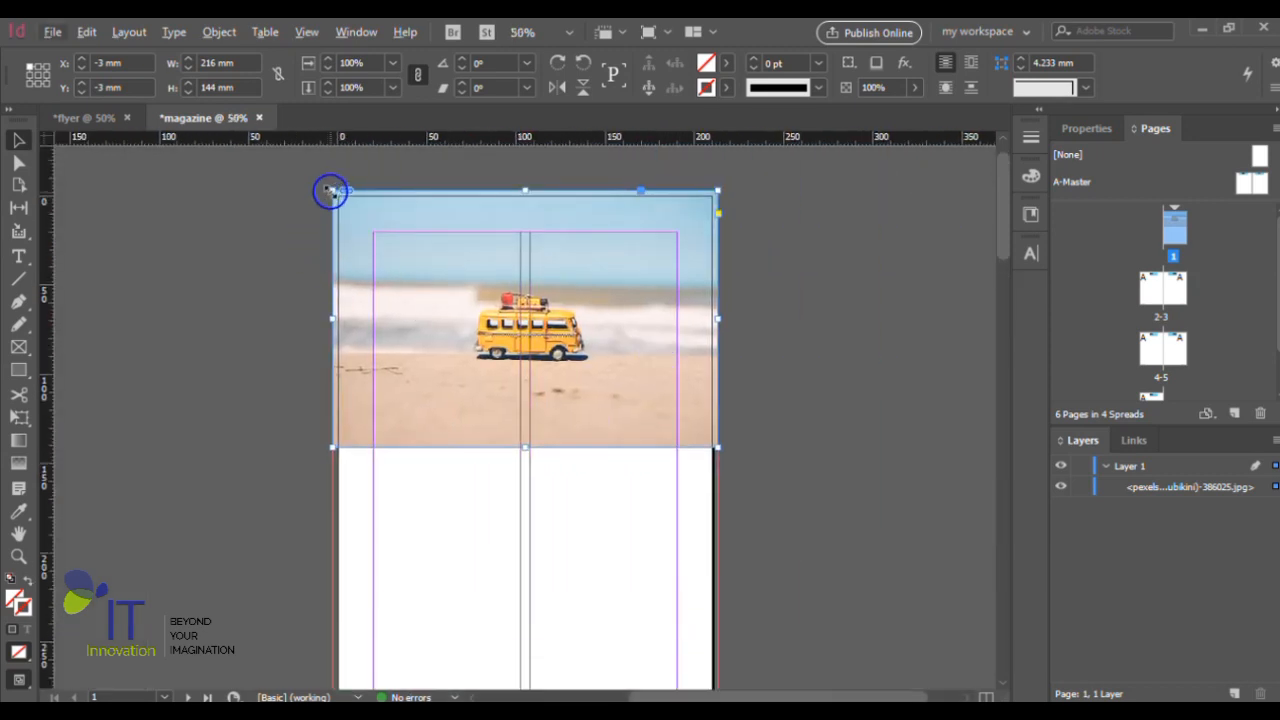
pyautogui.moveTo(334, 194); pyautogui.dragTo(364, 232)
pyautogui.hotkey('ctrl', 'z')
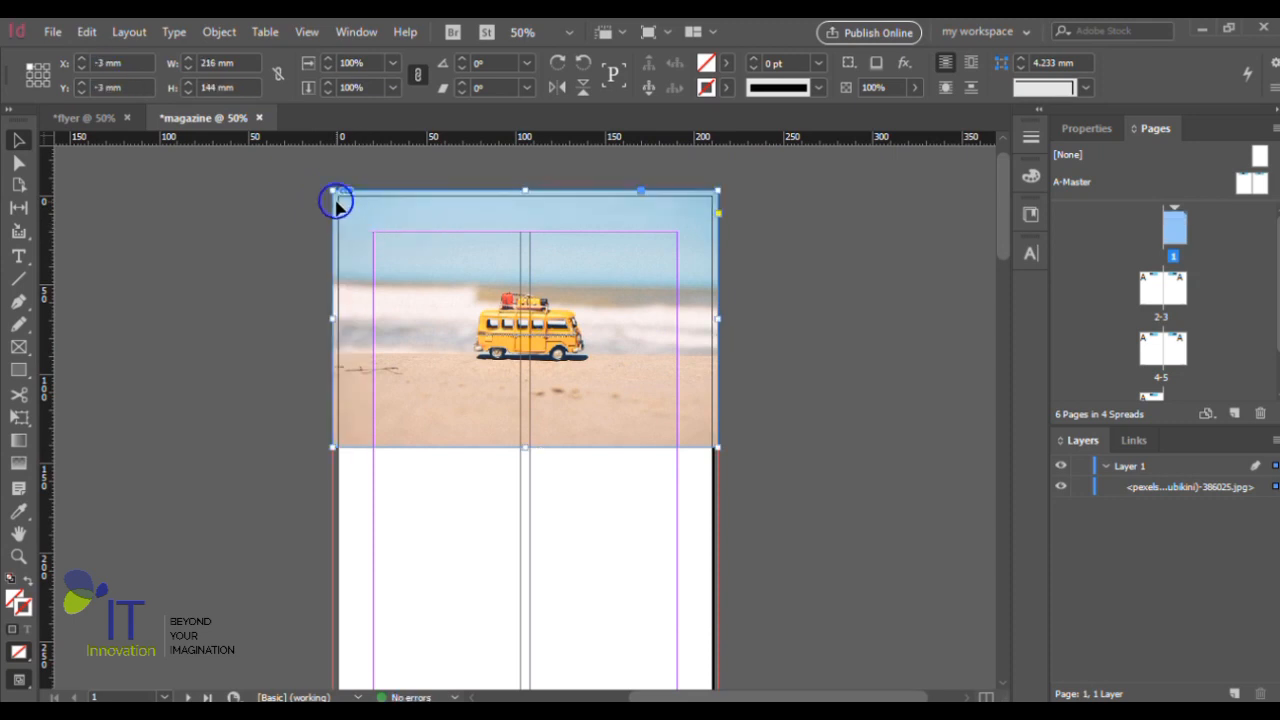
# - Scale the photo down to about 159 × 106 mm and move it within the margins to about X 25.5 mm, Y 65.25 mm
pyautogui.moveTo(335, 193); pyautogui.dragTo(386, 237)
pyautogui.moveTo(457, 317); pyautogui.dragTo(467, 400)
pyautogui.scroll(-1, 470, 397)
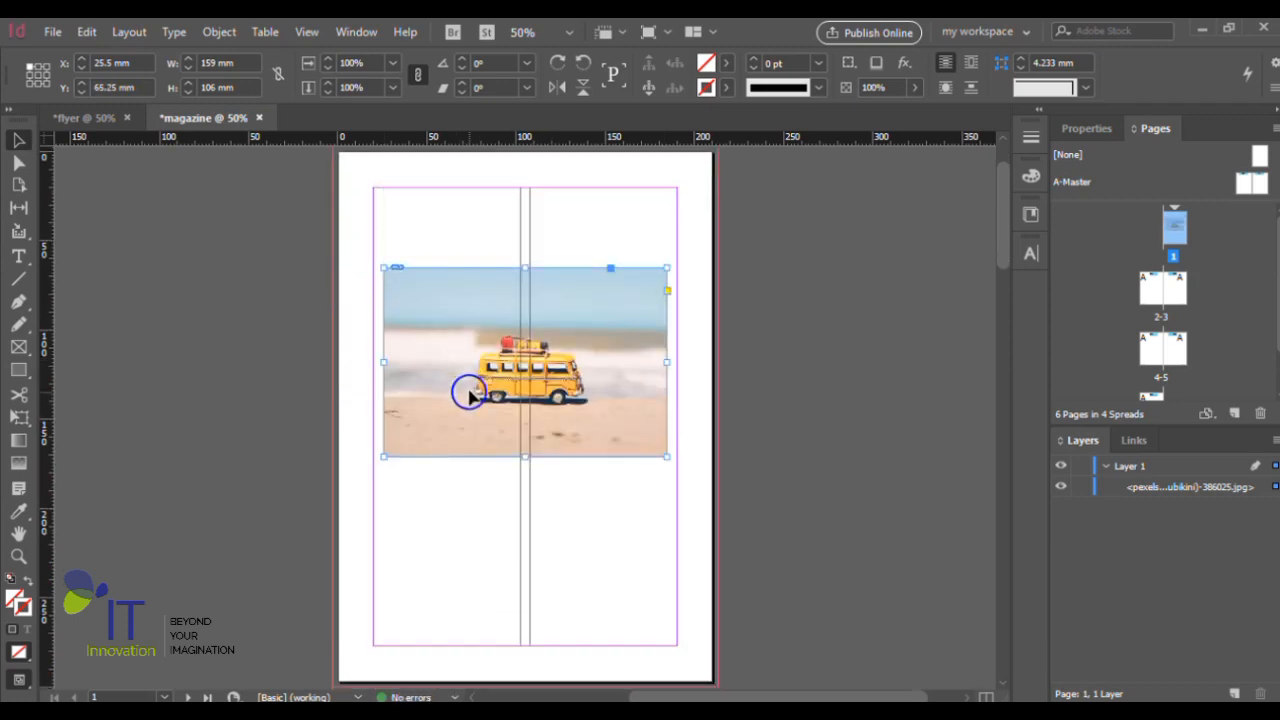
pyautogui.click(207, 318)
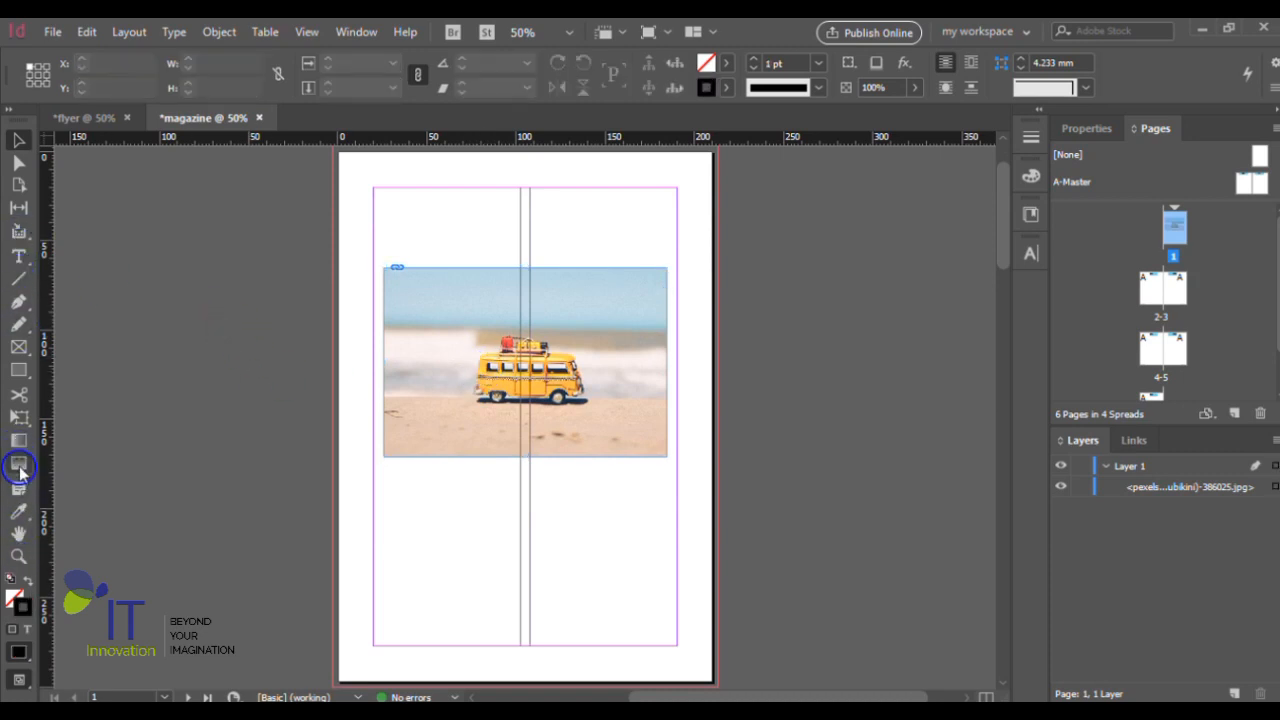
# - Draw an unfilled rectangle of about 159 × 106 mm exactly over the van photo
pyautogui.click(19, 372)
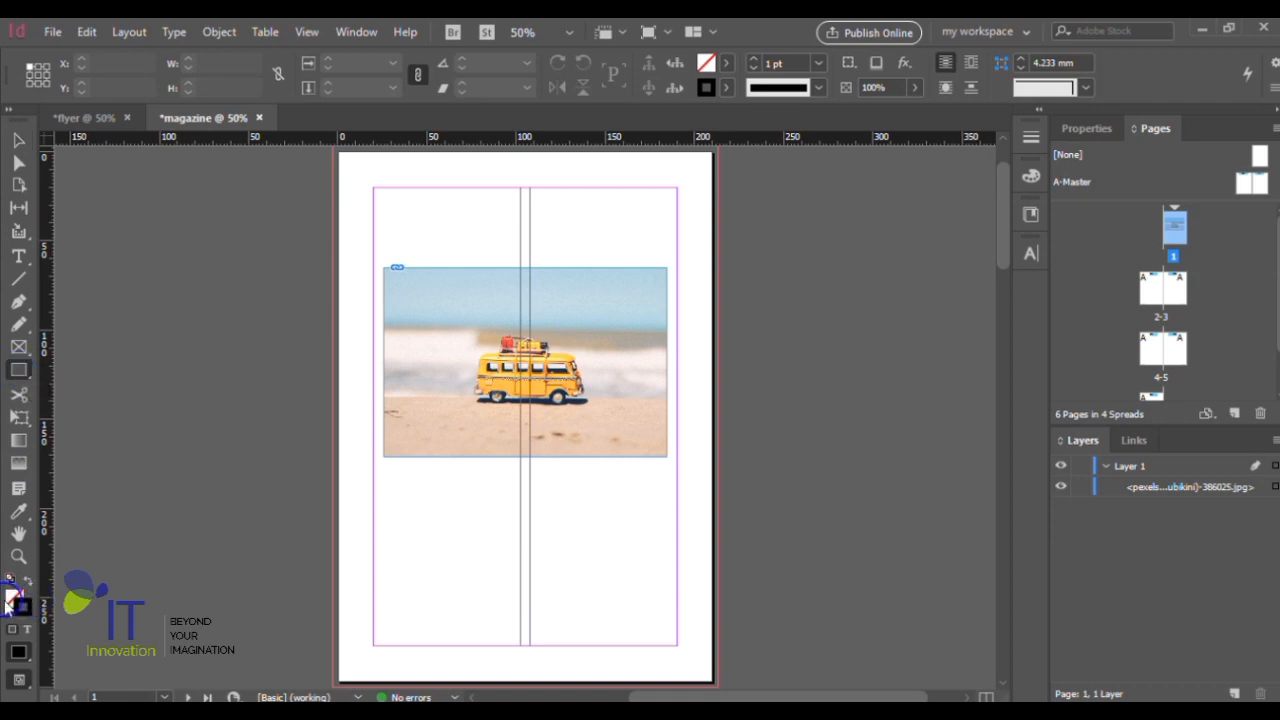
pyautogui.click(10, 603)
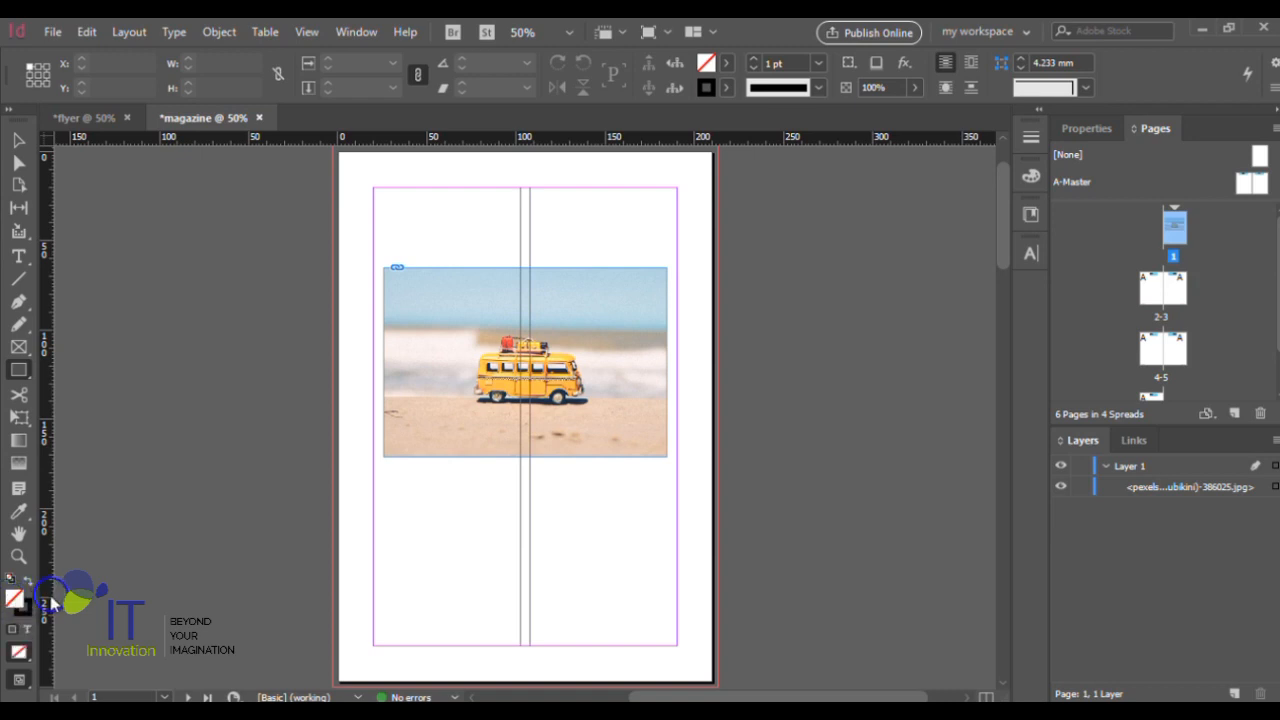
pyautogui.click(22, 373)
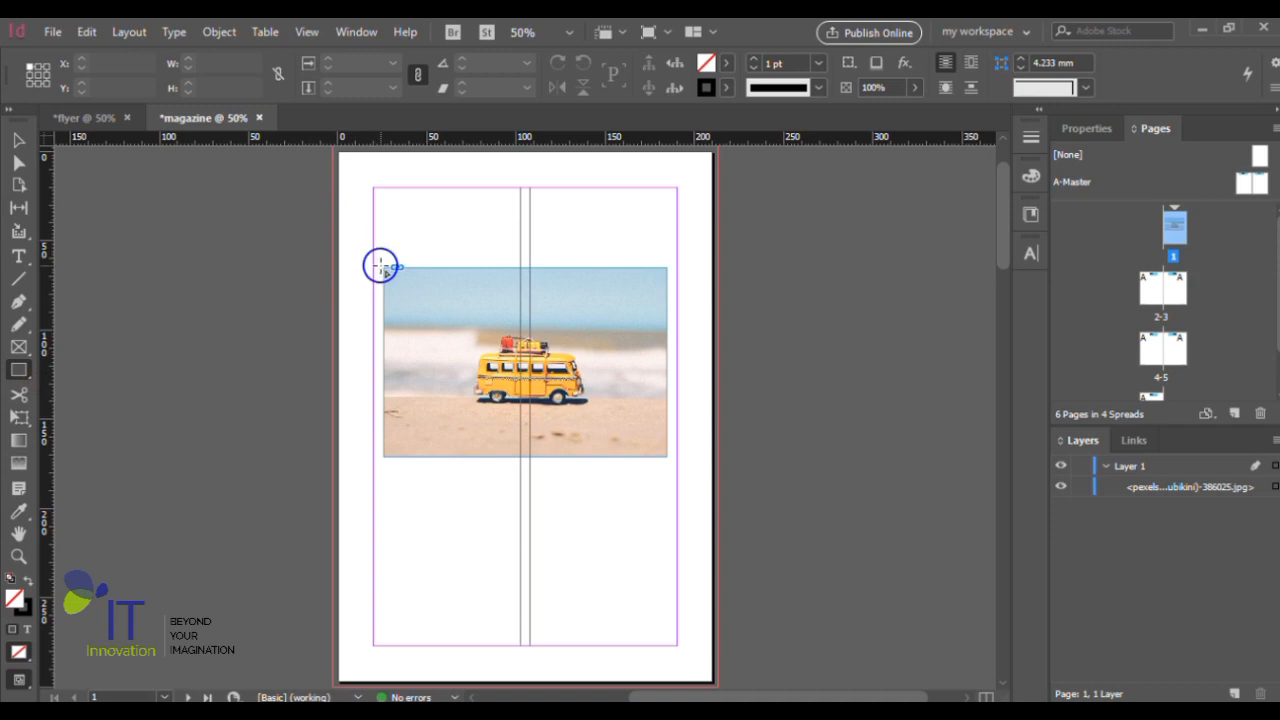
pyautogui.moveTo(383, 267); pyautogui.dragTo(667, 455)
# - Nudge the rectangle up and to the left of the photo, to X 20.914 mm, Y 59.606 mm
pyautogui.press('Up')
pyautogui.press('Up')
pyautogui.press('Up')
pyautogui.press('Up')
pyautogui.press('Up')
pyautogui.press('Up')
pyautogui.press('Up')
pyautogui.press('Up')
pyautogui.press('Up')
pyautogui.press('Up')
pyautogui.press('Up')
pyautogui.press('Up')
pyautogui.press('Up')
pyautogui.press('Up')
pyautogui.press('Up')
pyautogui.press('Up')
pyautogui.press('Left')
pyautogui.press('Left')
pyautogui.press('Left')
pyautogui.press('Left')
pyautogui.press('Left')
pyautogui.press('Left')
pyautogui.press('Left')
pyautogui.press('Left')
pyautogui.press('Left')
pyautogui.press('Left')
pyautogui.press('Left')
pyautogui.press('Left')
pyautogui.press('Left')
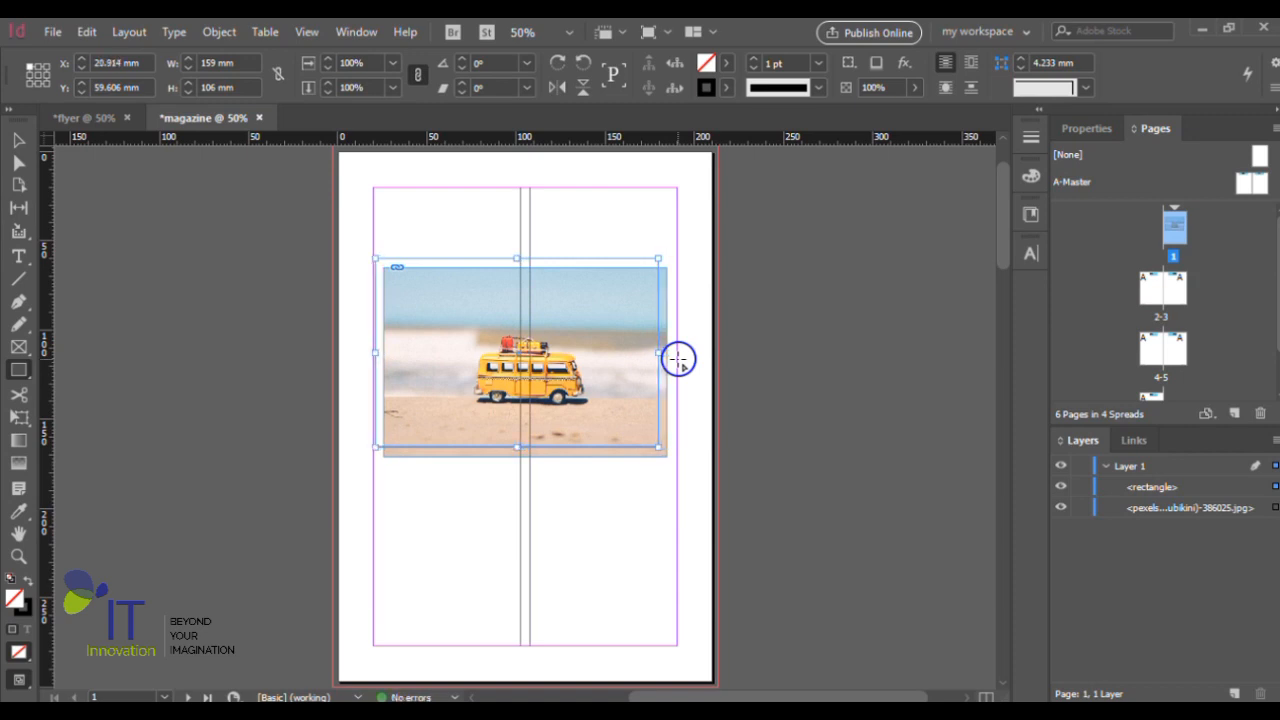
# - Fill the rectangle with a bright blue of C 74, M 0, Y 13, K 0 from the CMYK spectrum
pyautogui.click(728, 63)
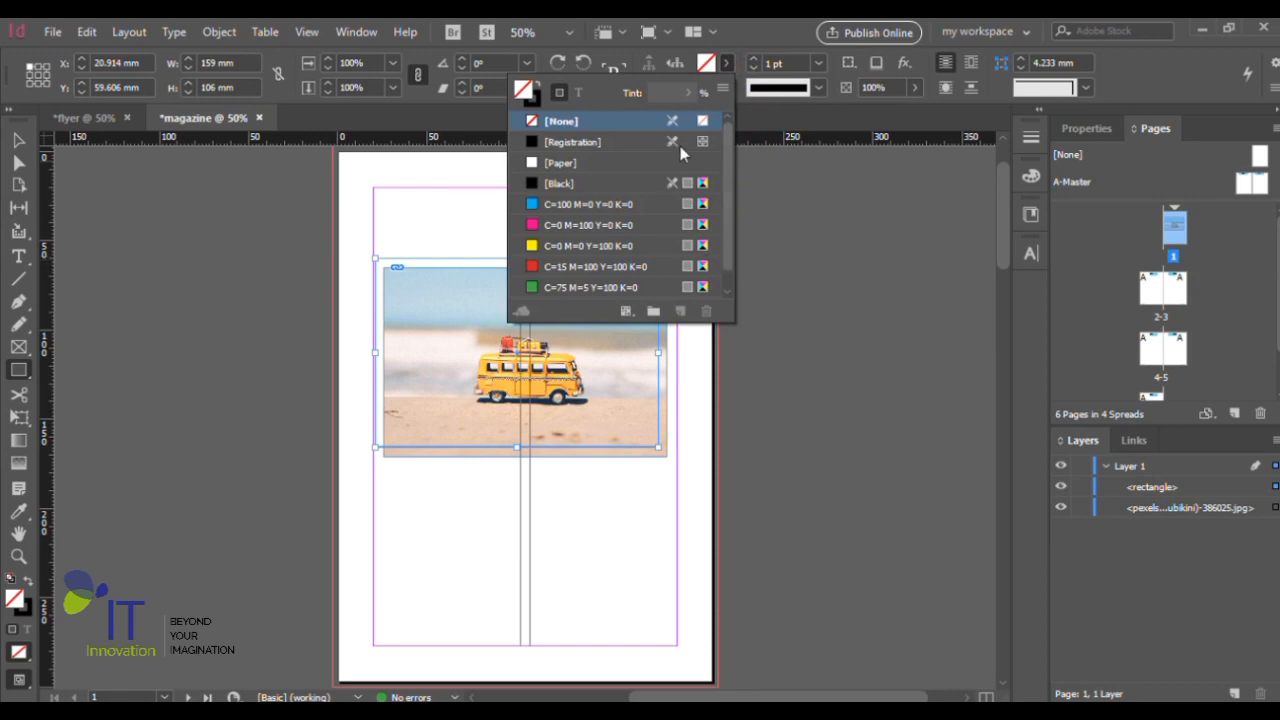
pyautogui.moveTo(729, 210); pyautogui.dragTo(719, 125)
pyautogui.click(727, 60)
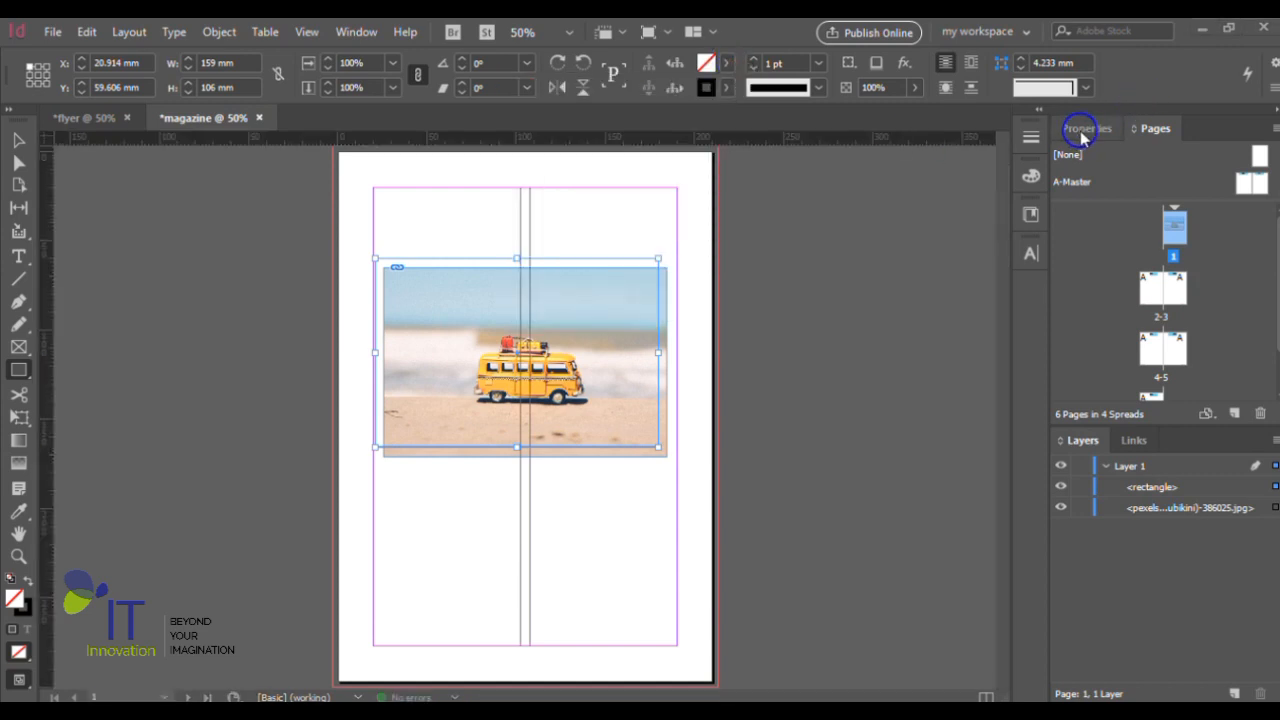
pyautogui.click(1082, 130)
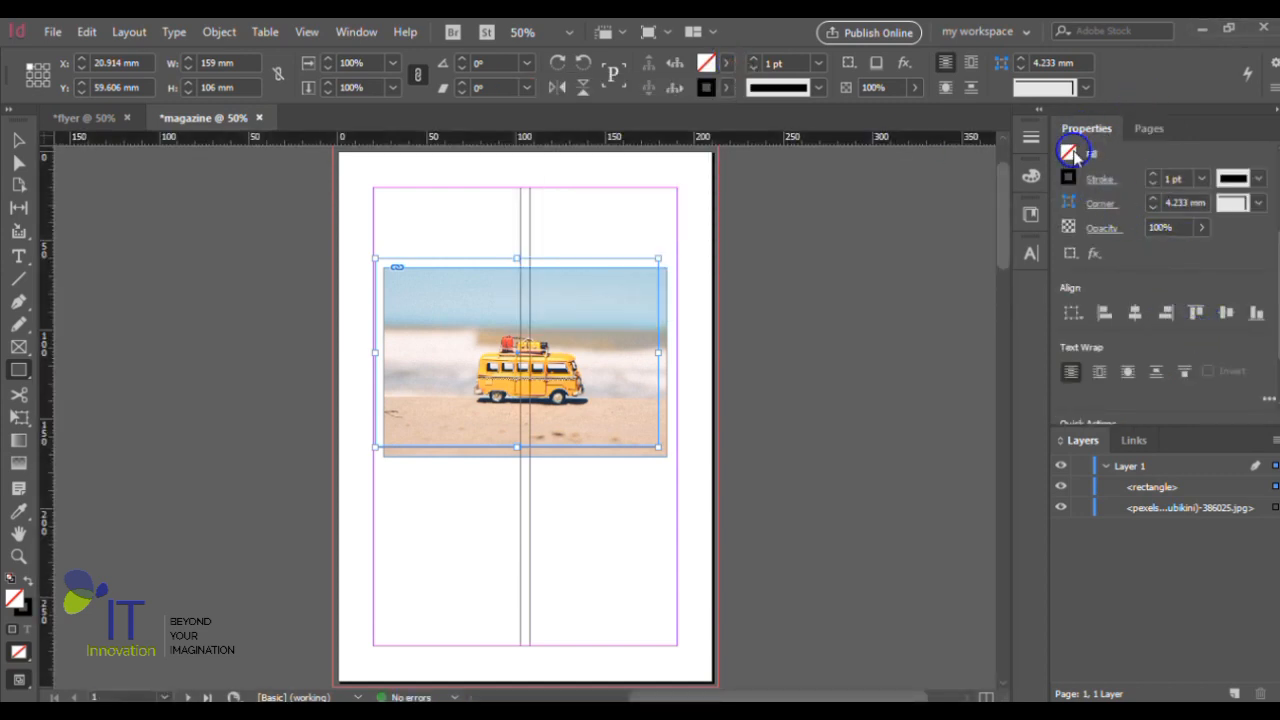
pyautogui.click(1070, 151)
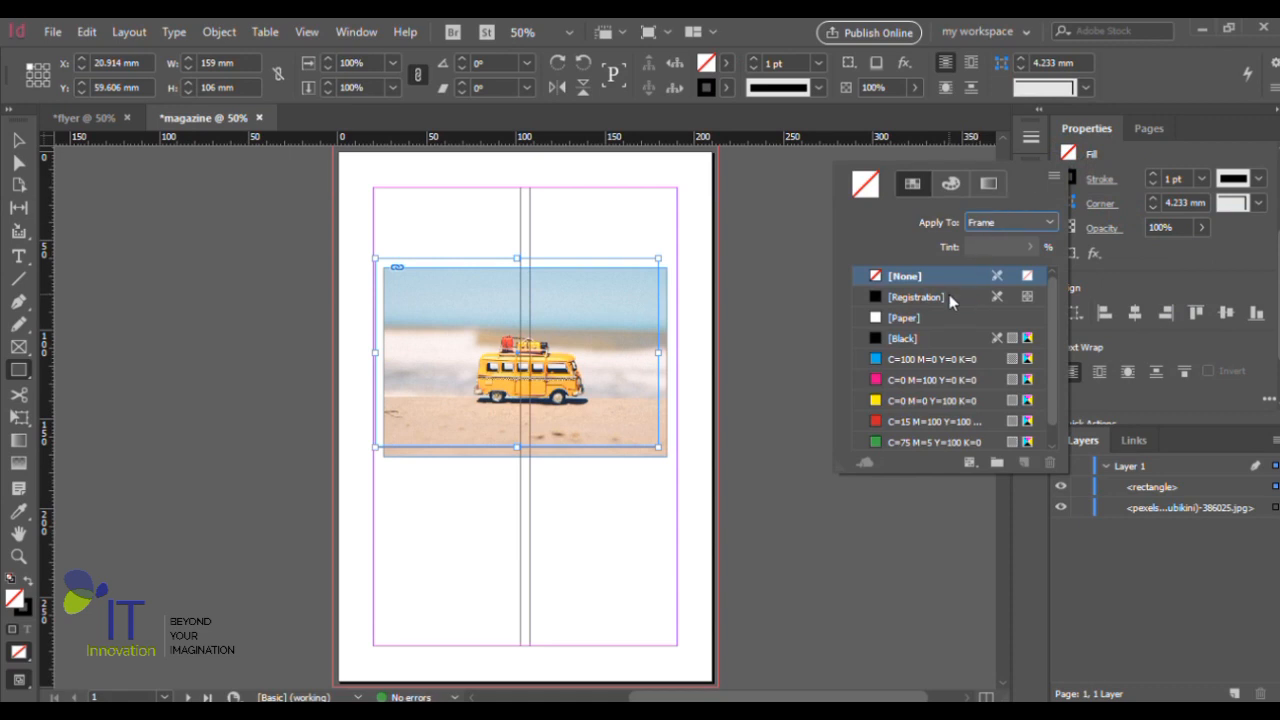
pyautogui.click(951, 184)
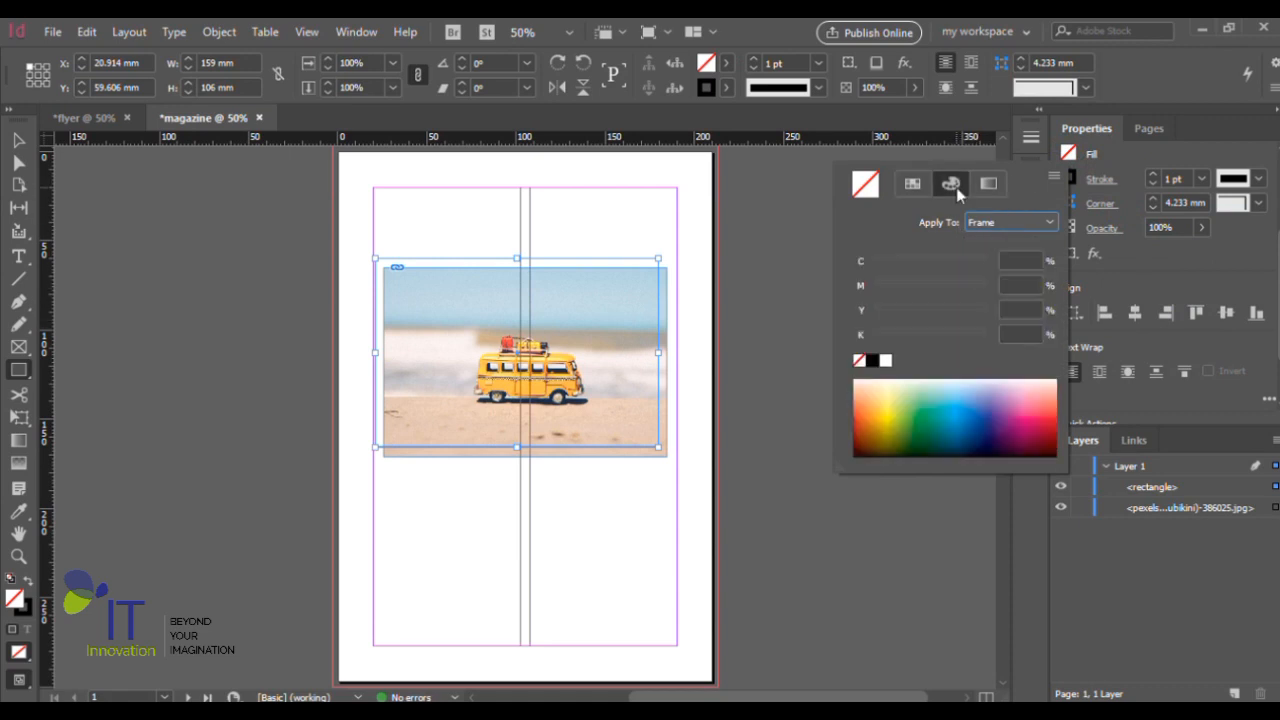
pyautogui.click(957, 399)
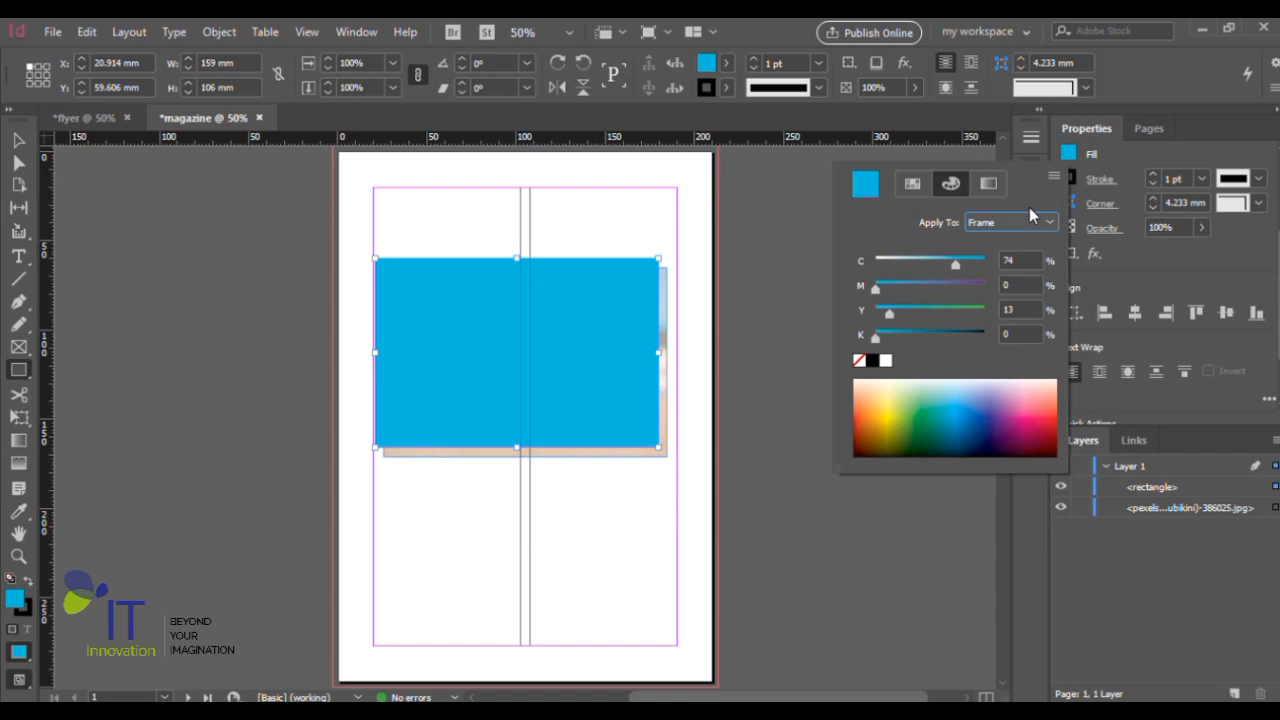
# - Save the rectangle's blue fill as the swatch C=74 M=0 Y=13 K=0 and deselect the rectangle
pyautogui.click(903, 192)
pyautogui.click(1022, 463)
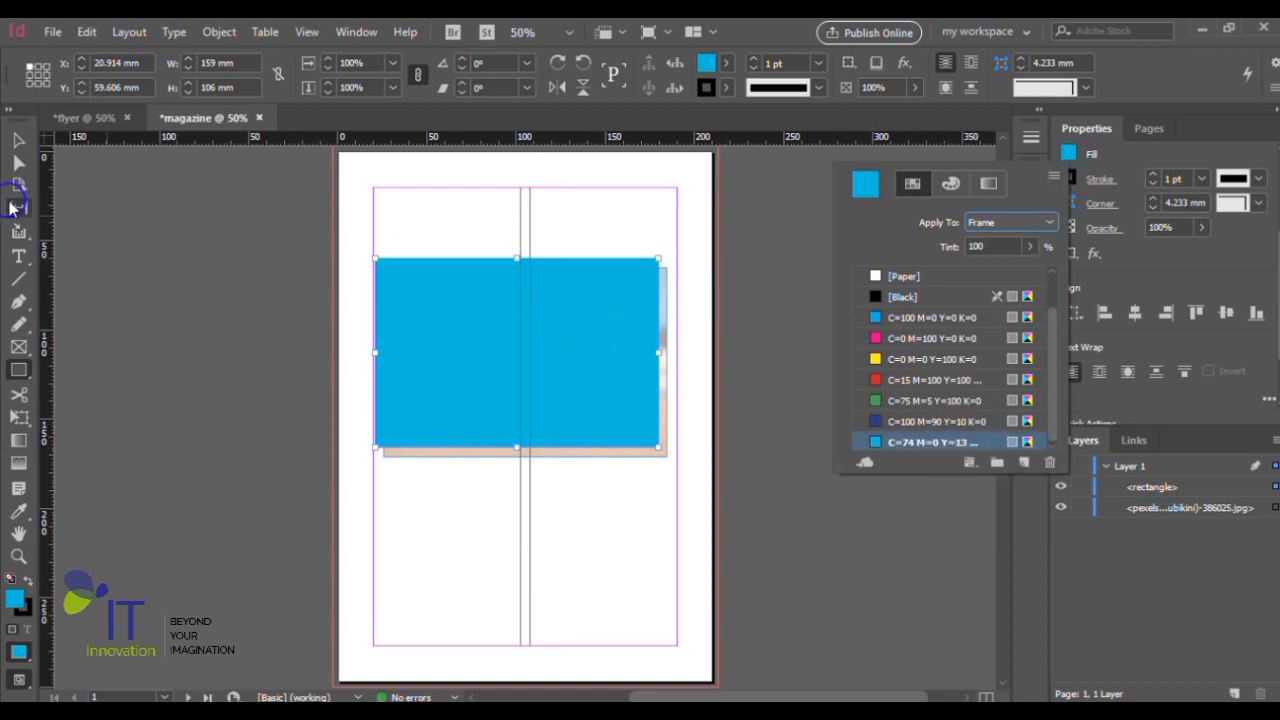
pyautogui.click(214, 251)
pyautogui.click(591, 352)
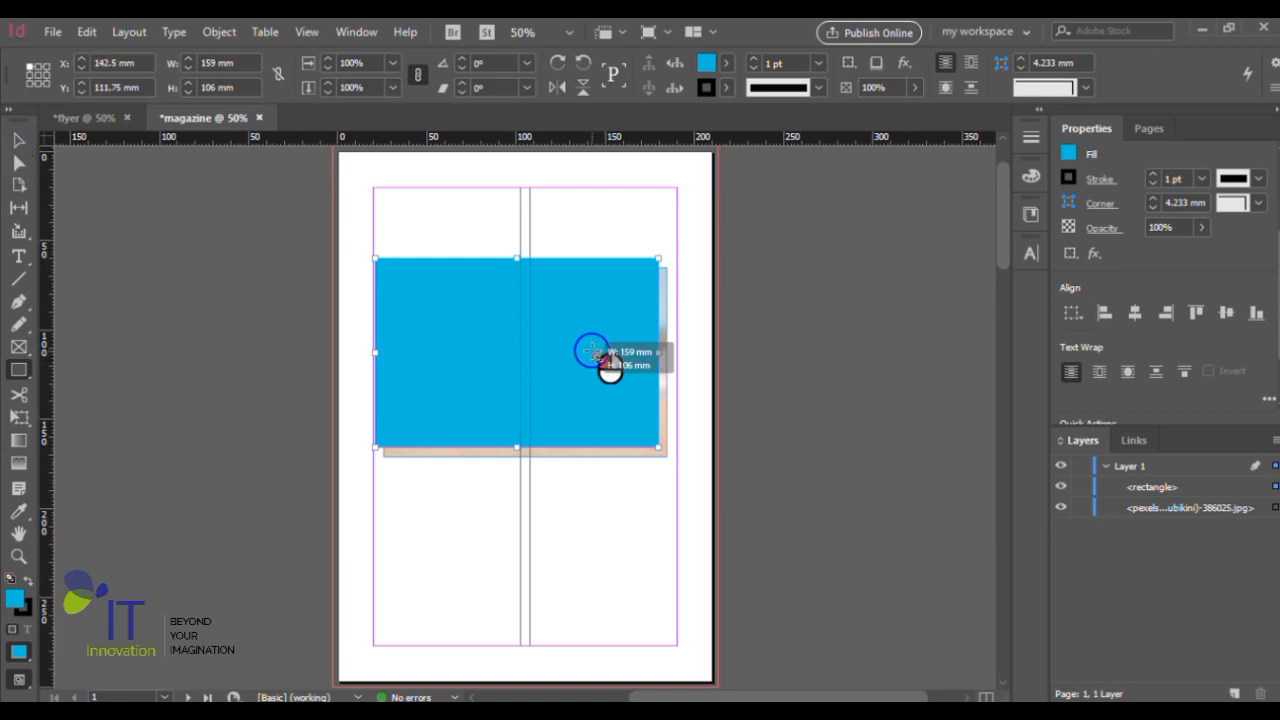
pyautogui.click(734, 380)
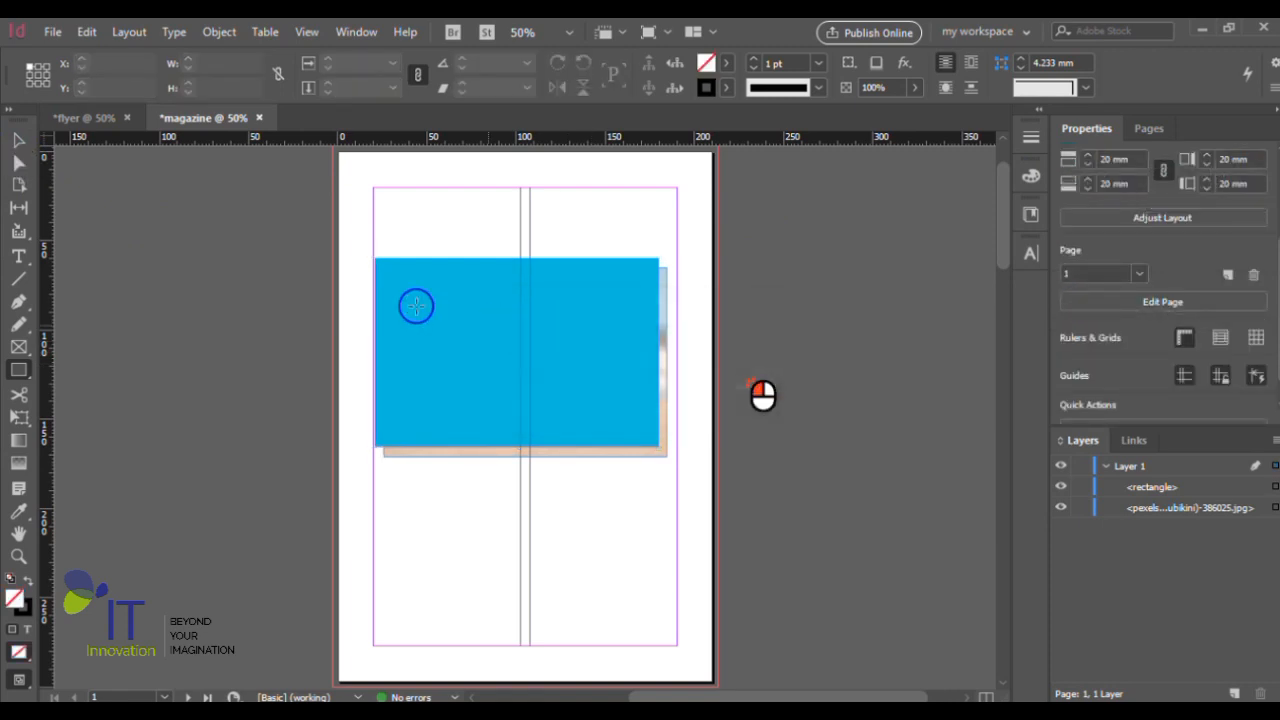
# - Duplicate the blue rectangle and offset the copy down and to the right, to X 28 mm, Y 68 mm
pyautogui.click(18, 140)
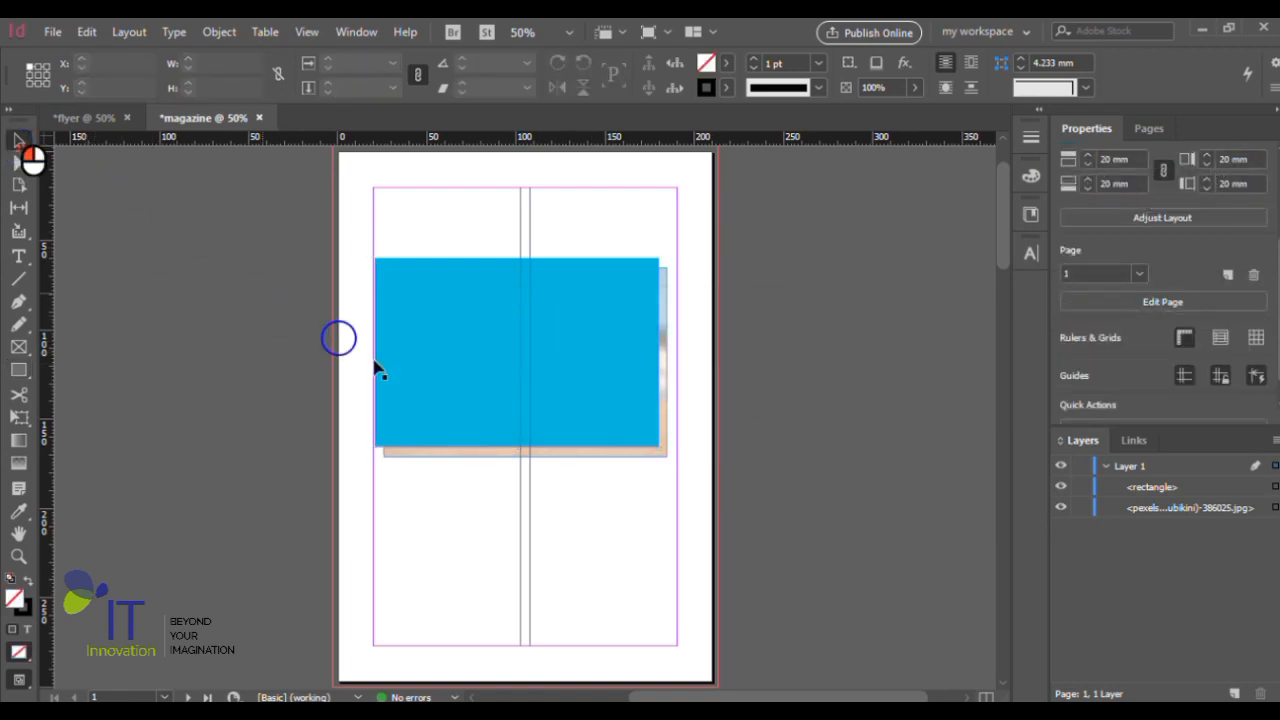
pyautogui.scroll(1, 563, 466)
pyautogui.scroll(3, 555, 368)
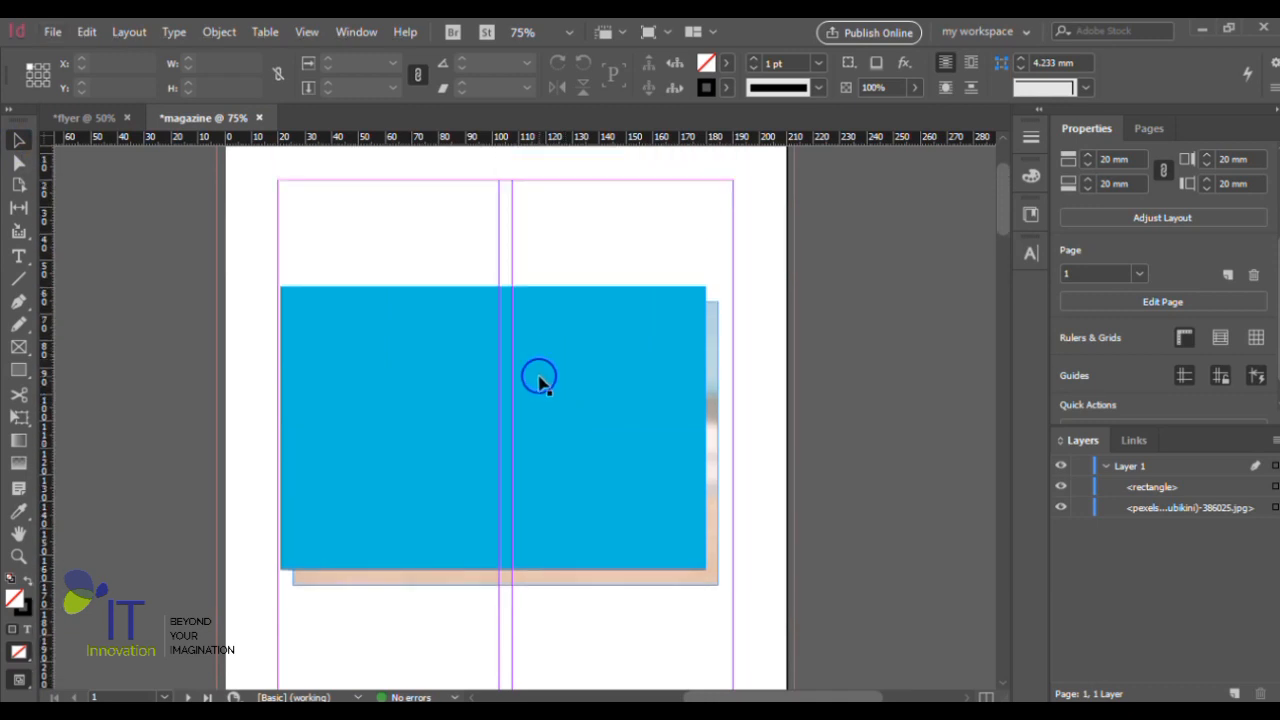
pyautogui.click(546, 394)
pyautogui.moveTo(546, 396); pyautogui.dragTo(560, 403)
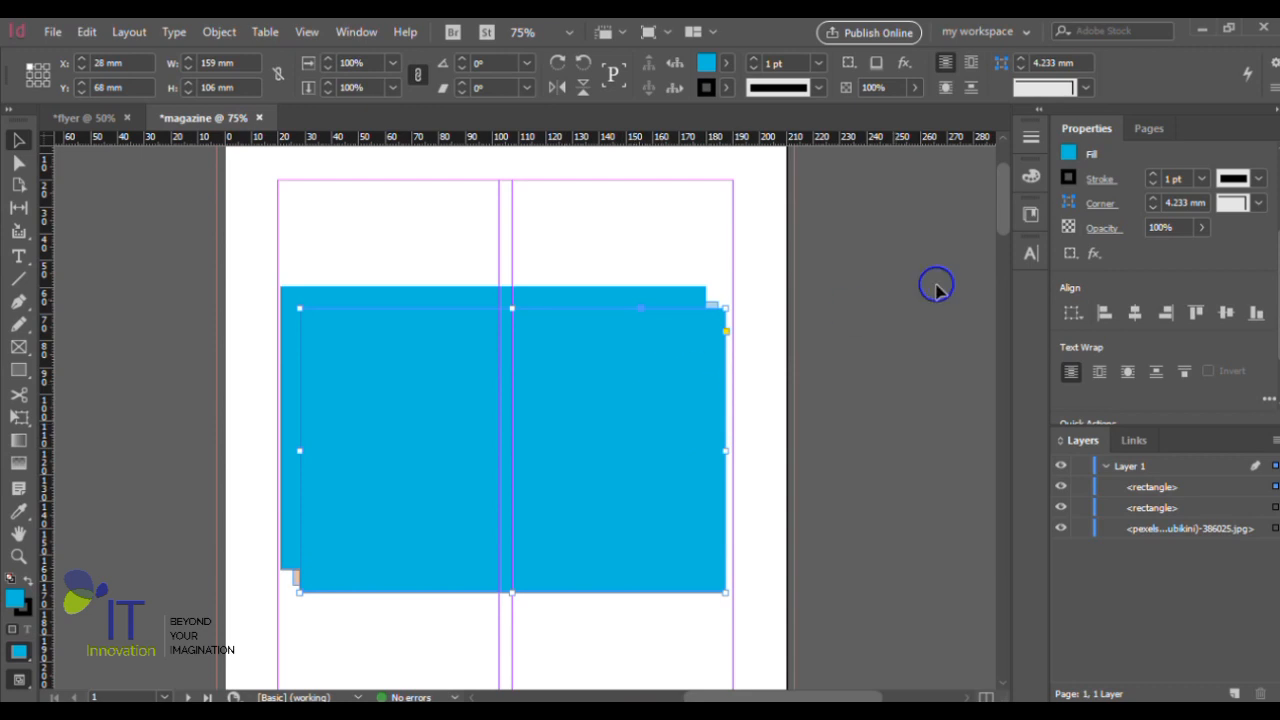
# - Clear the blue swatch from the duplicated rectangle by setting its fill to [None]
pyautogui.click(1070, 153)
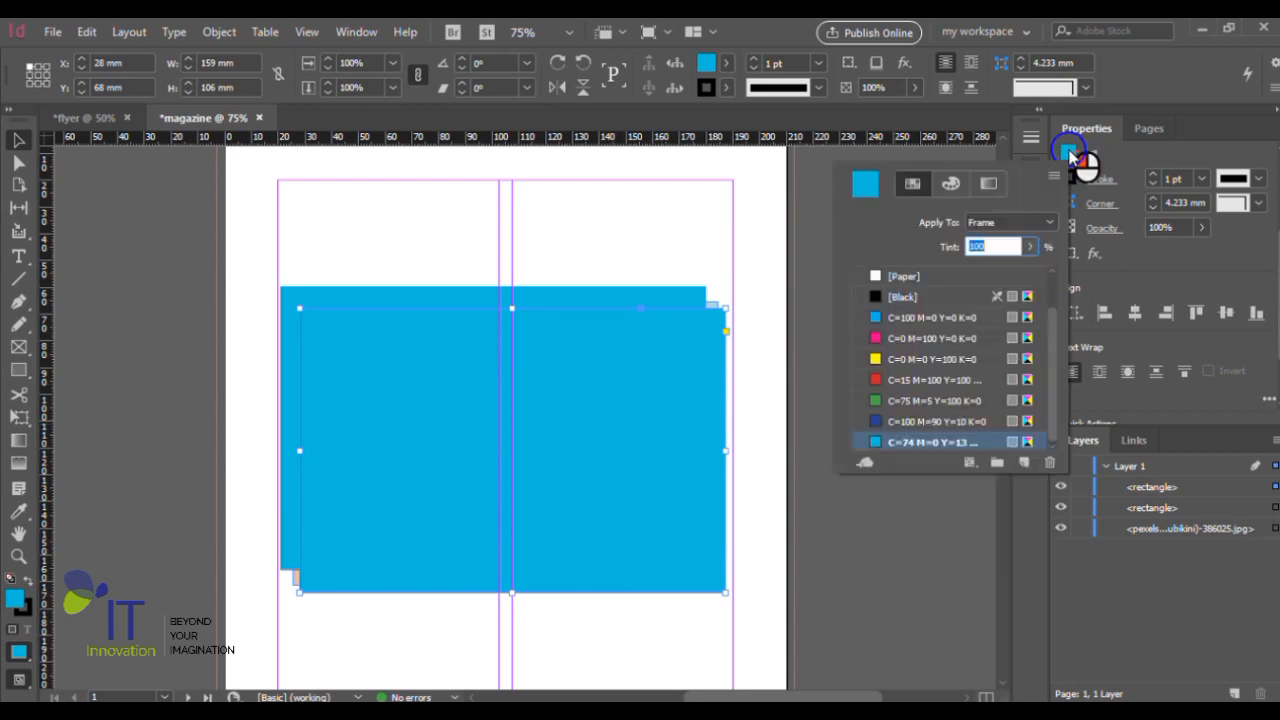
pyautogui.click(950, 184)
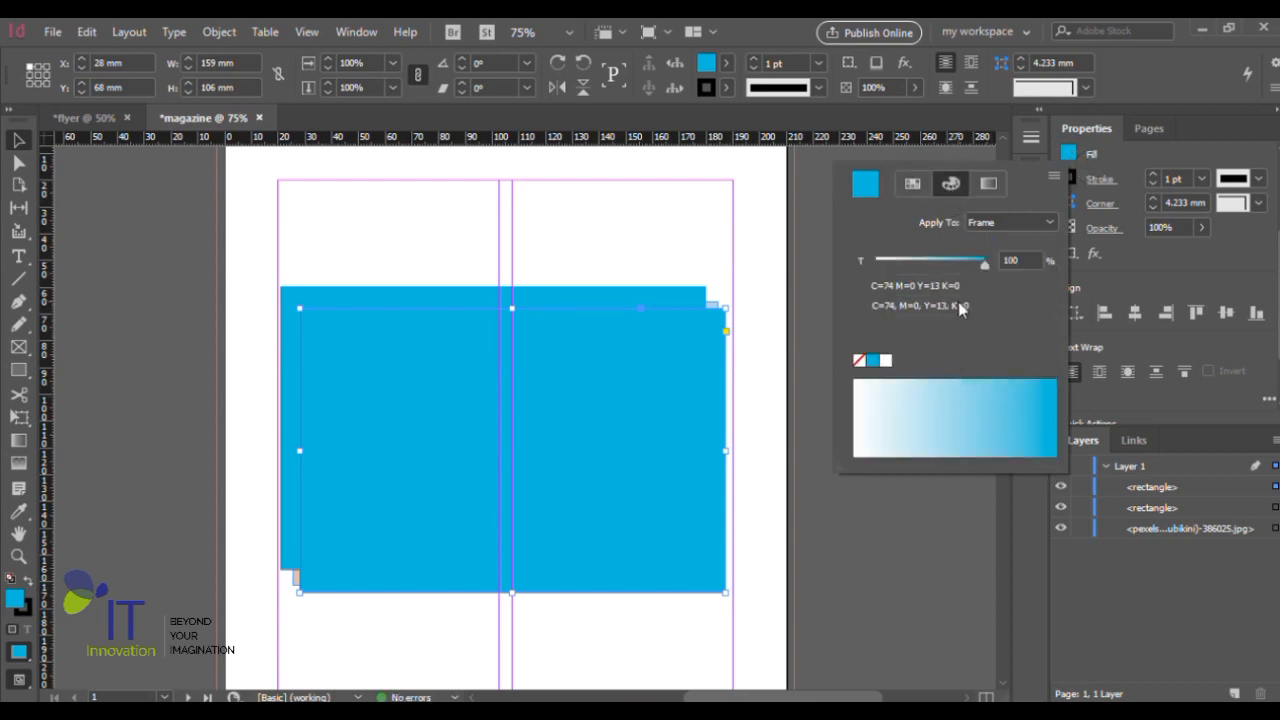
pyautogui.click(910, 182)
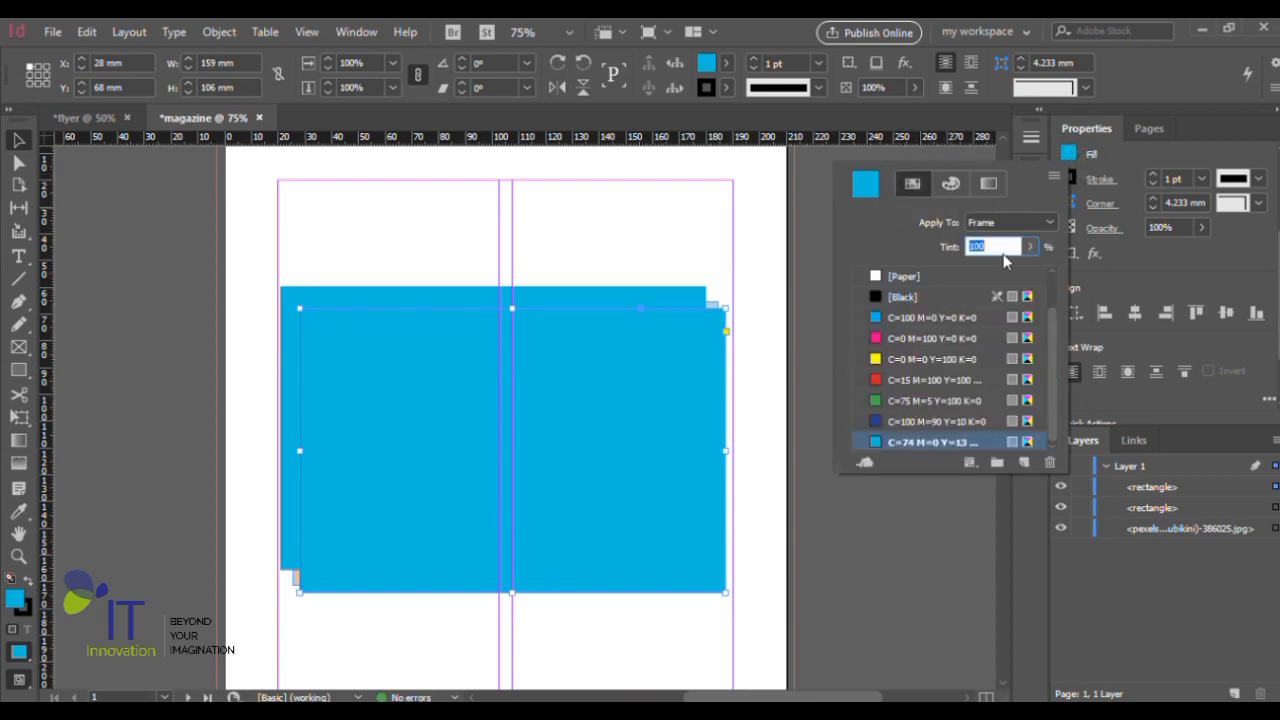
pyautogui.click(939, 291)
pyautogui.scroll(2, 926, 294)
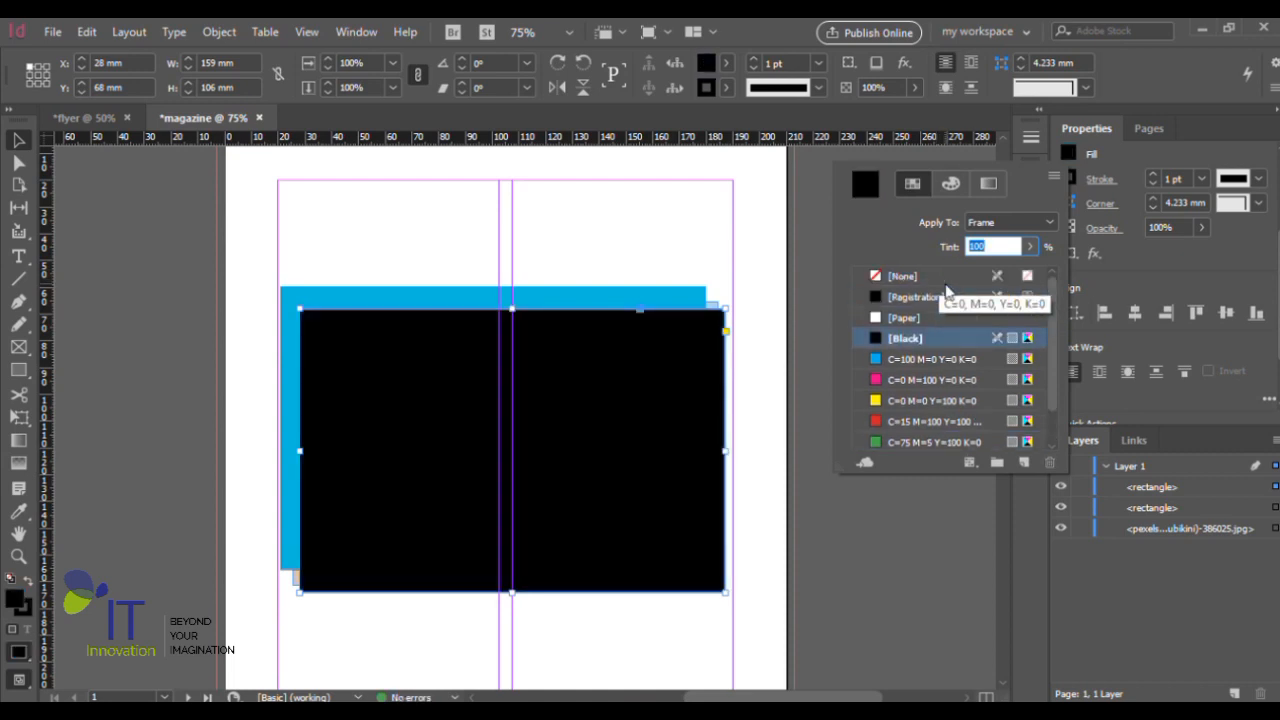
pyautogui.click(932, 276)
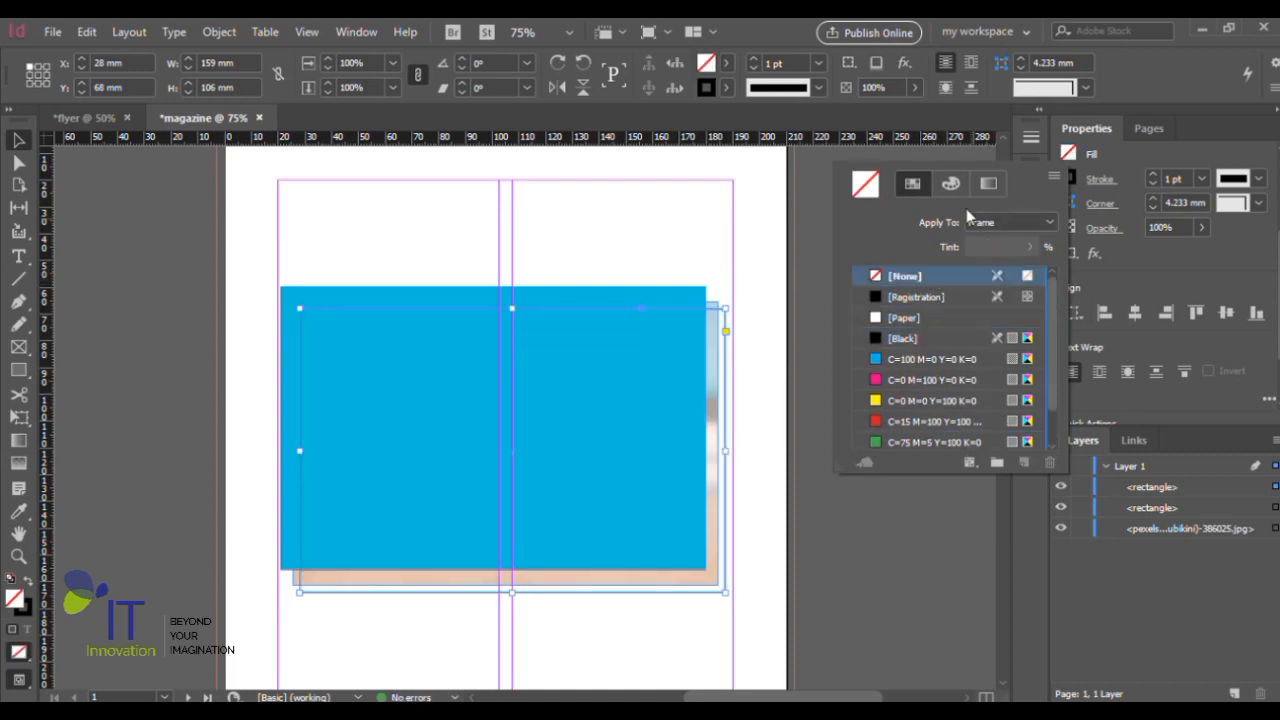
# - Fill the duplicated rectangle with a very dark green of C 92, M 0, Y 100, K 91 from the CMYK spectrum
pyautogui.click(951, 184)
pyautogui.click(928, 432)
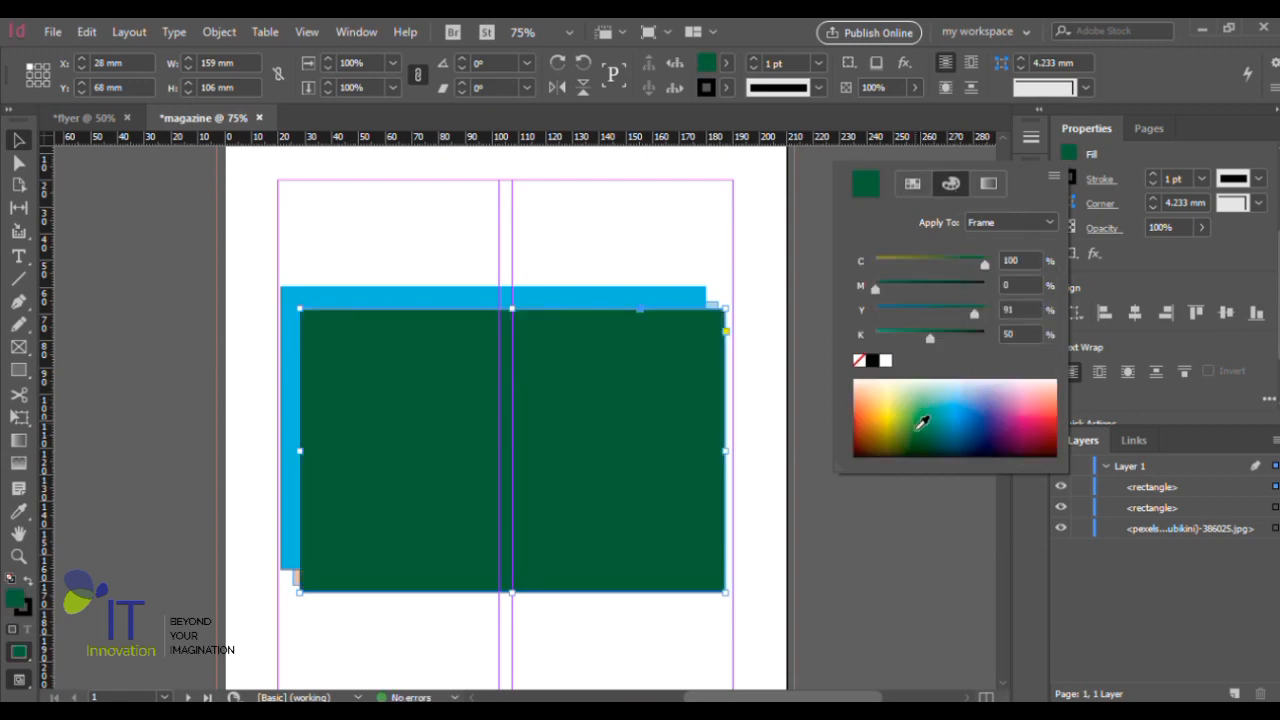
pyautogui.click(921, 438)
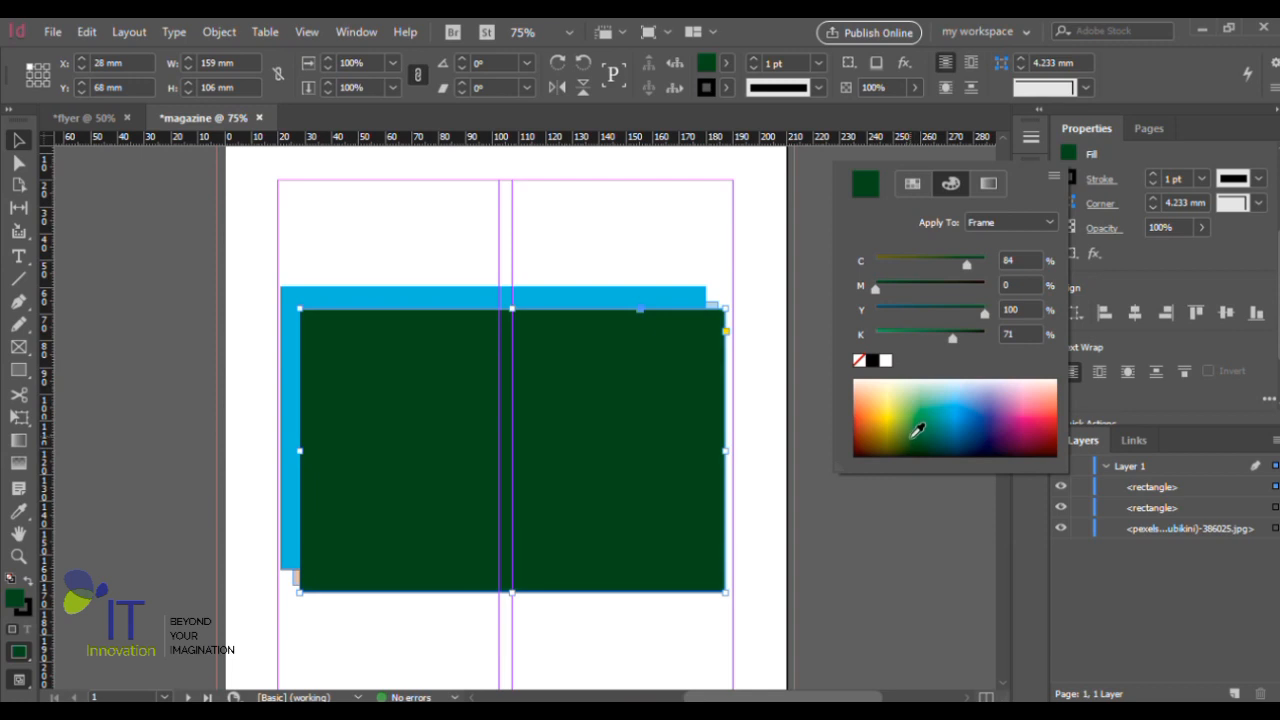
pyautogui.click(917, 430)
pyautogui.click(914, 445)
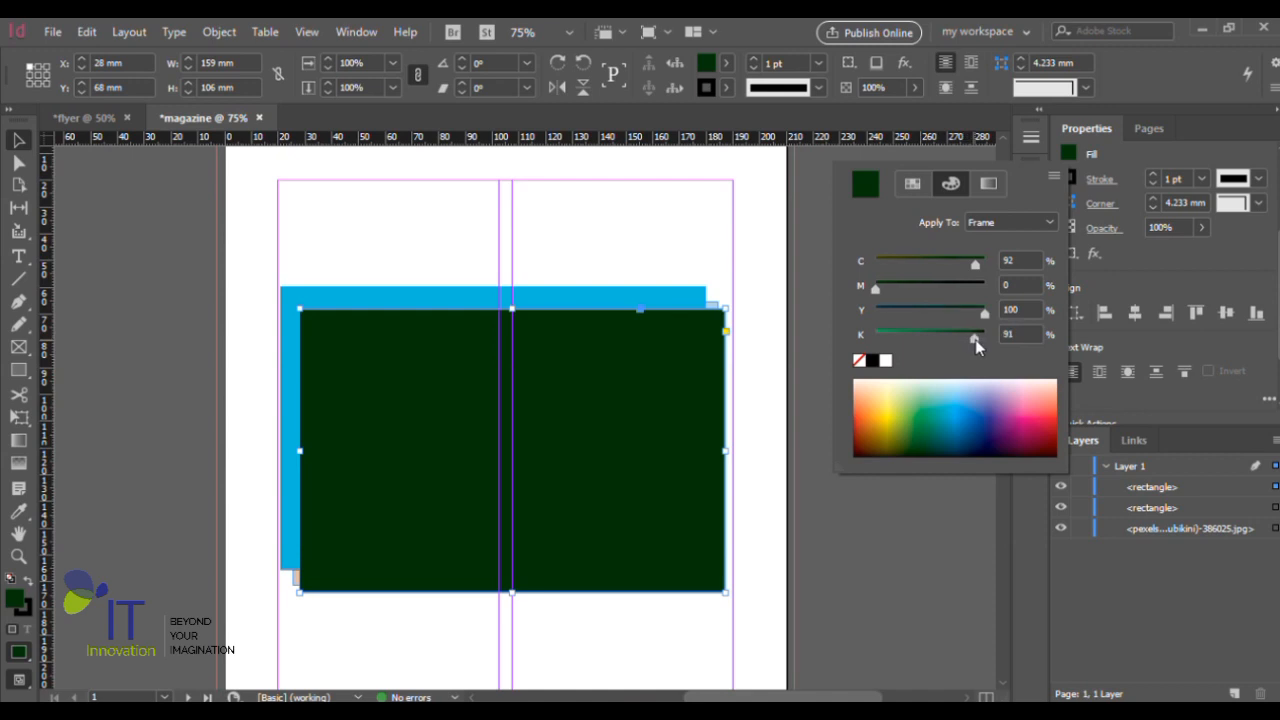
# - Save the duplicate's dark green fill as the swatch C=92 M=0 Y=100 K=91
pyautogui.click(909, 184)
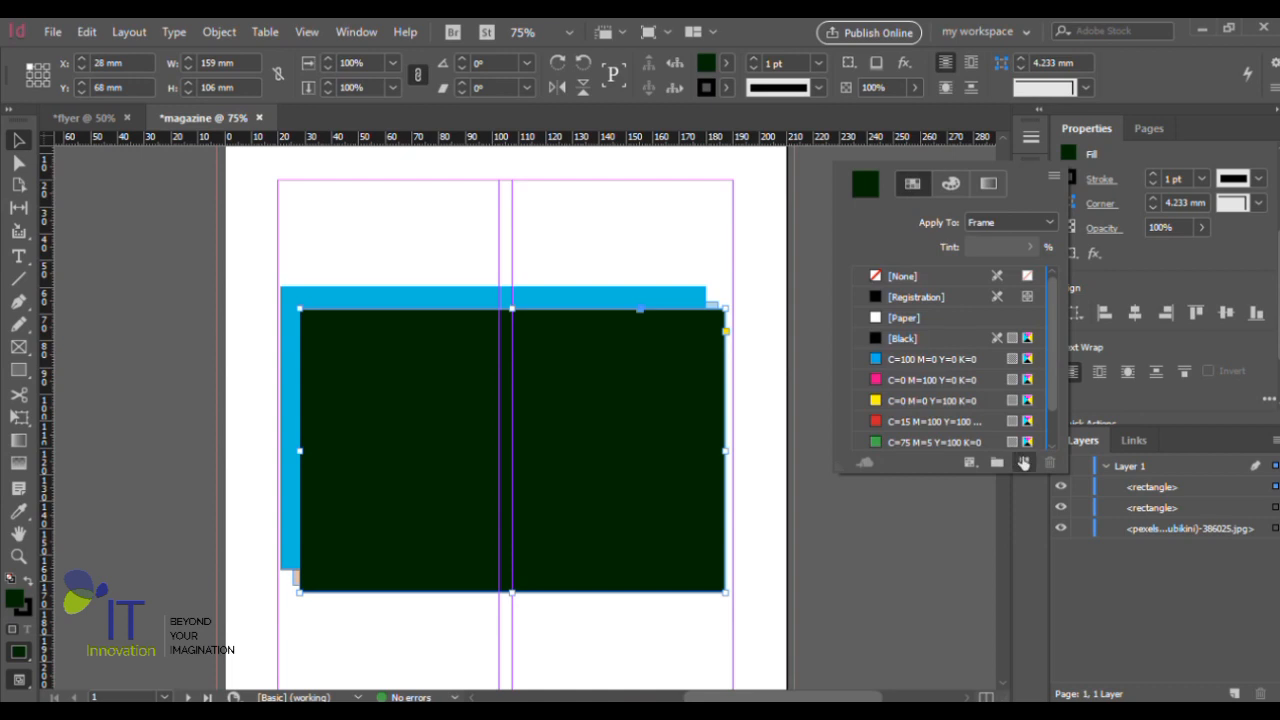
pyautogui.click(1023, 462)
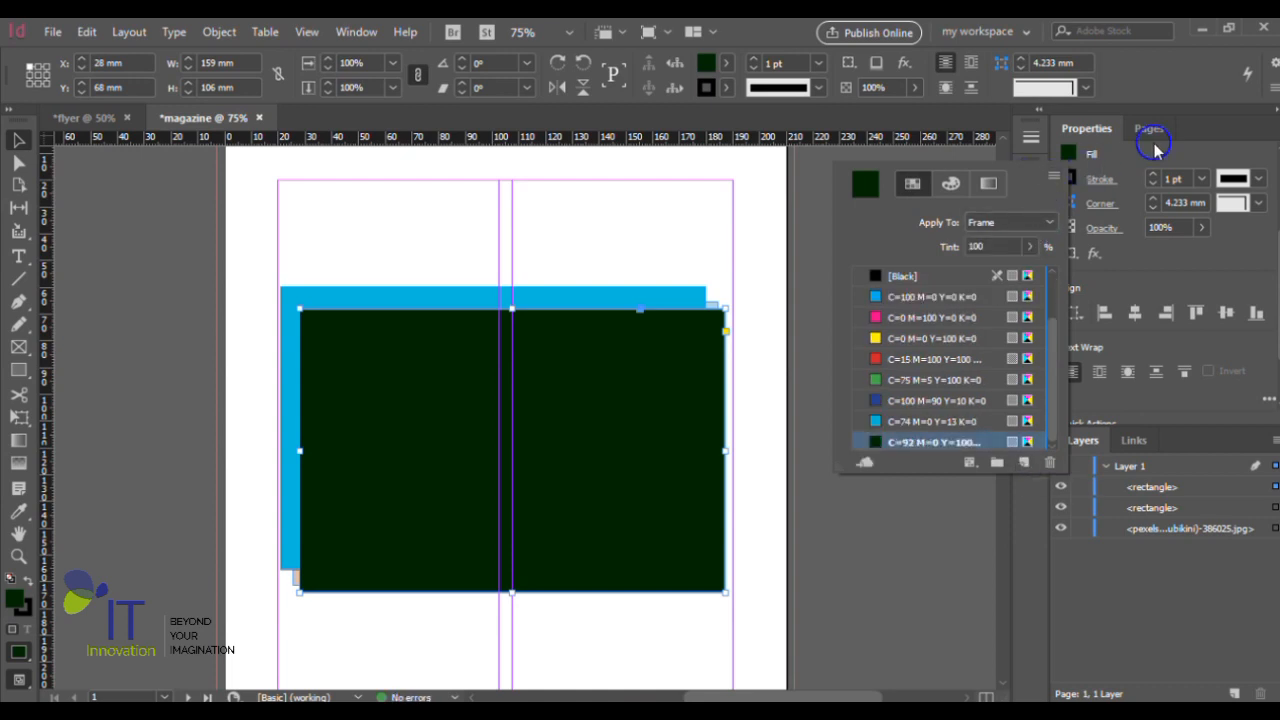
pyautogui.click(1099, 134)
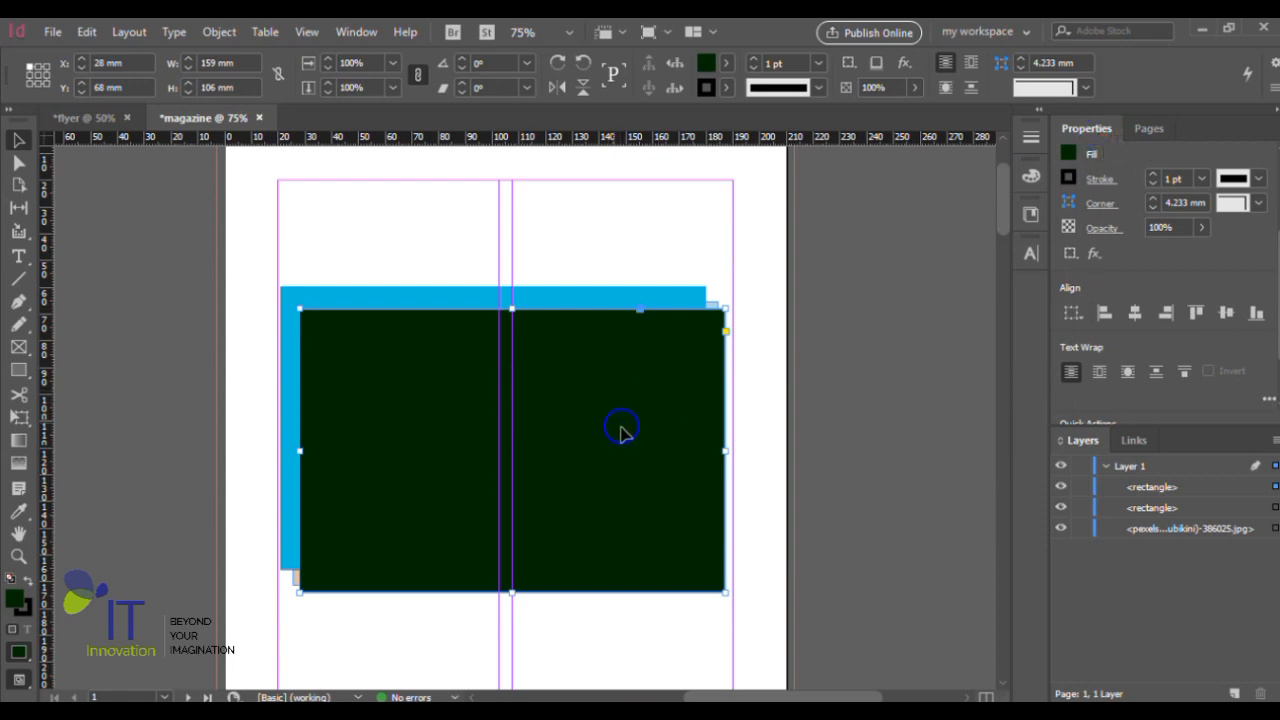
# - Move the van photo above both rectangles in the stacking order of Layer 1
pyautogui.click(1160, 490)
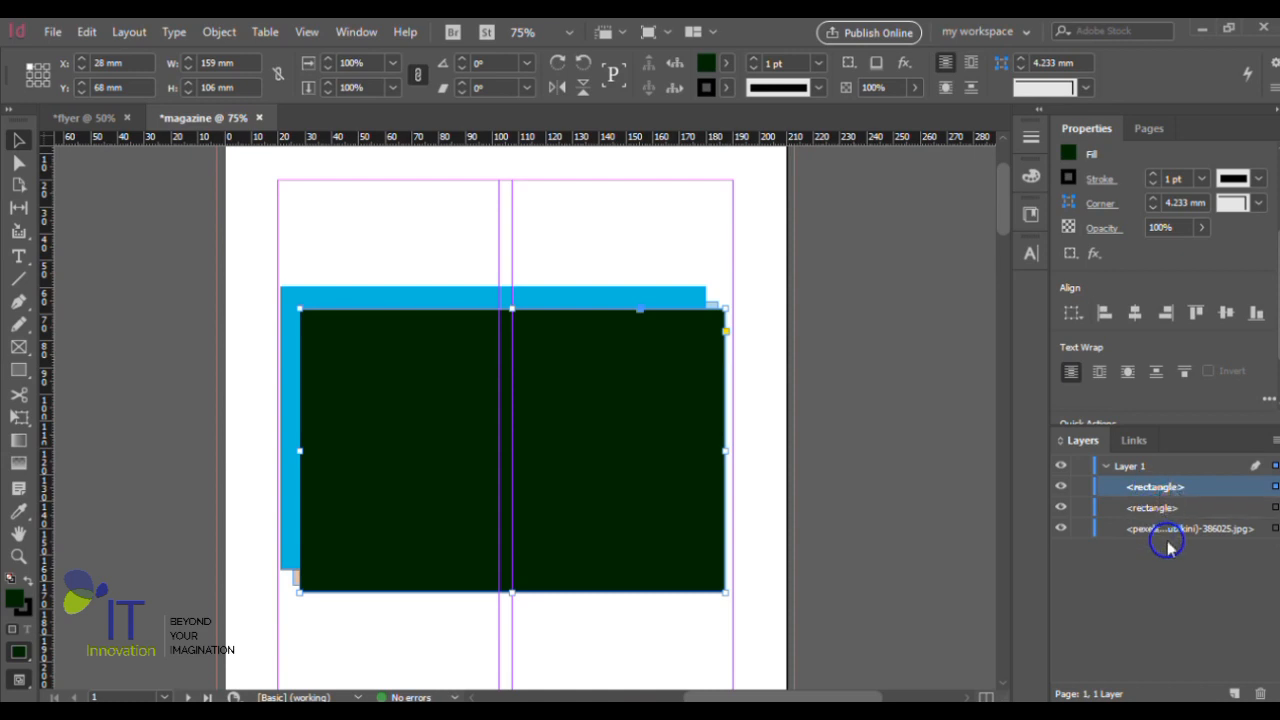
pyautogui.click(1178, 532)
pyautogui.moveTo(1153, 488); pyautogui.dragTo(1155, 482)
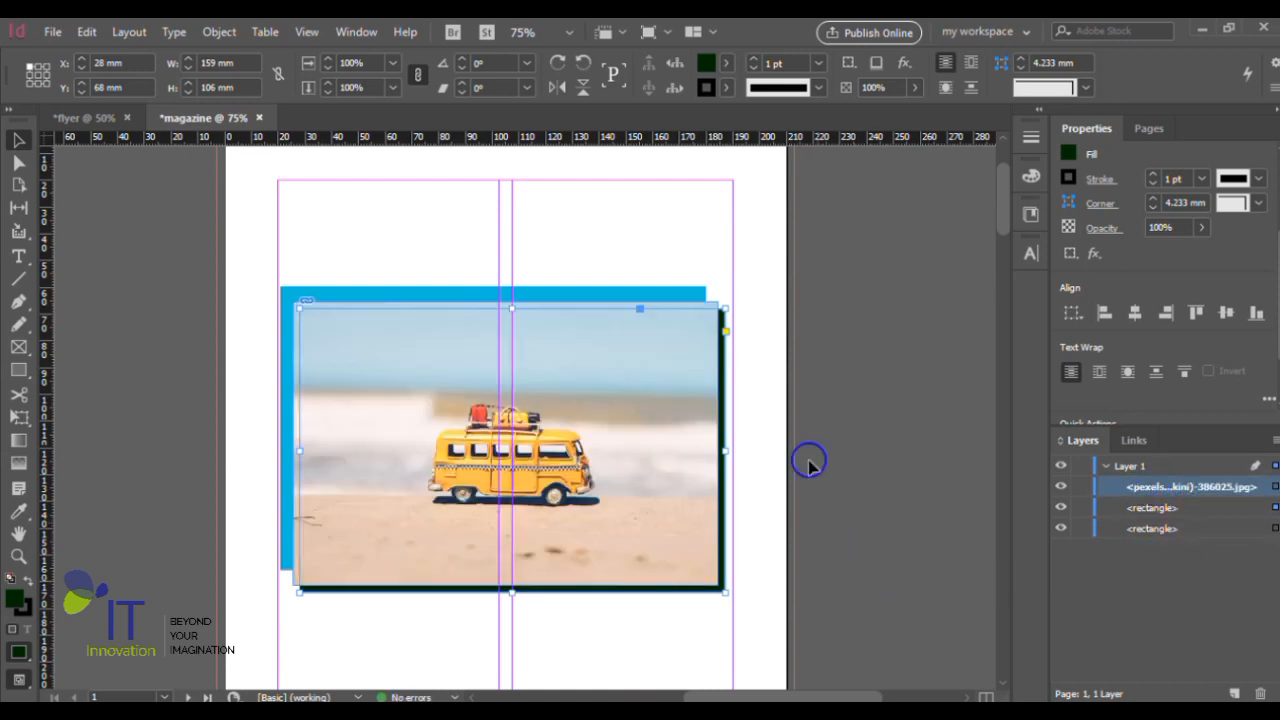
# - Move the dark green rectangle further down and to the right of the photo, to X 31 mm, Y 71.3 mm
pyautogui.scroll(-2, 808, 440)
pyautogui.scroll(2, 345, 510)
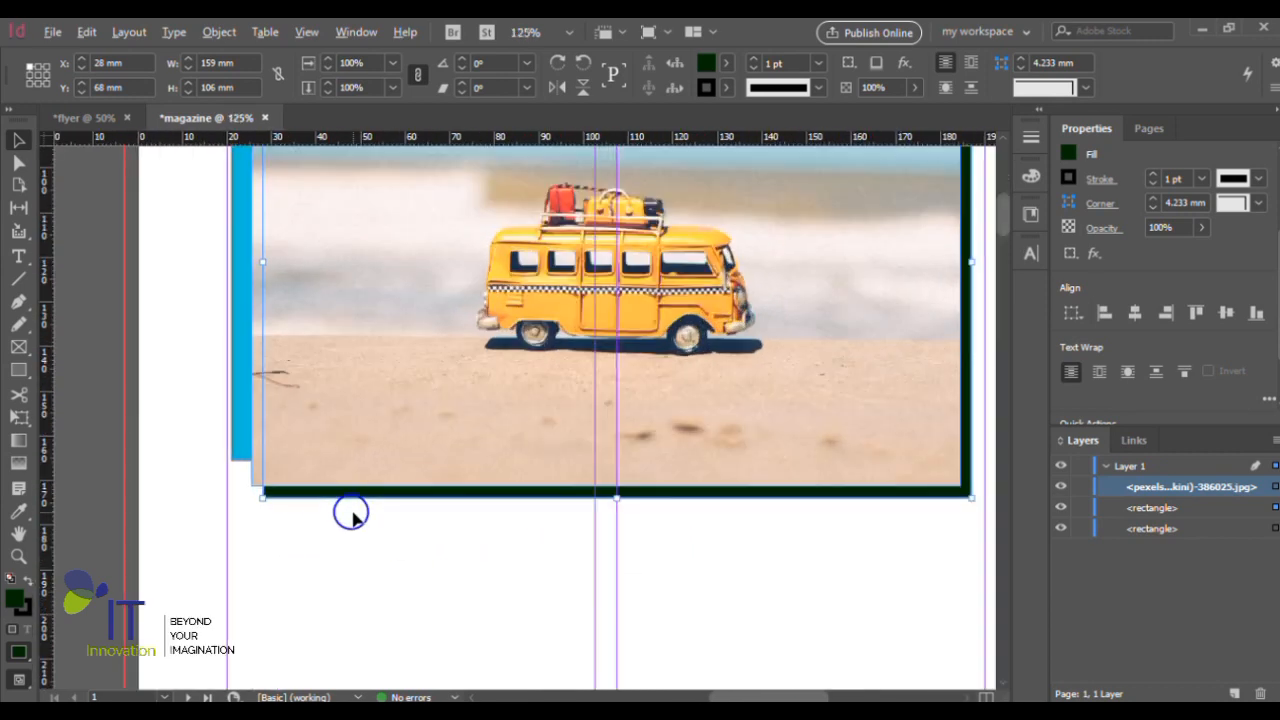
pyautogui.scroll(1, 306, 506)
pyautogui.moveTo(287, 494); pyautogui.dragTo(304, 509)
pyautogui.scroll(-2, 288, 506)
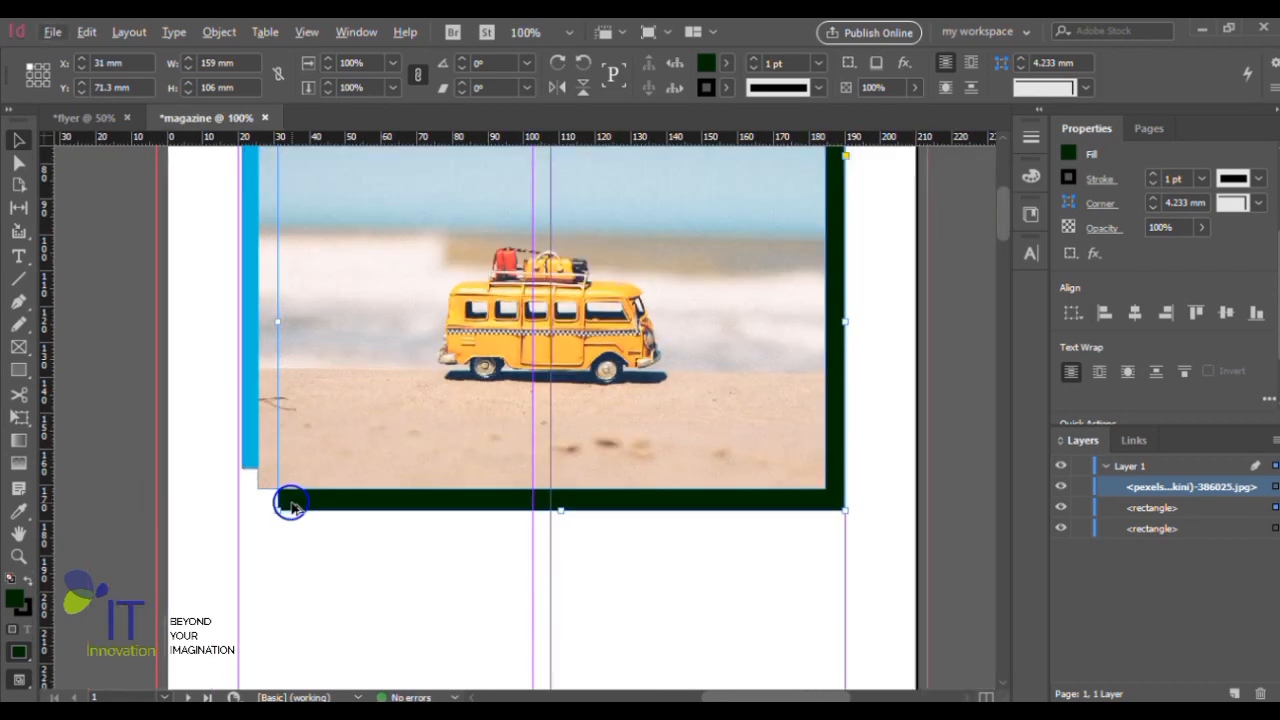
# - Move the blue rectangle to the page's left margin at X 20 mm, keeping Y 59.606 mm, and deselect it
pyautogui.scroll(-1, 290, 505)
pyautogui.scroll(2, 430, 510)
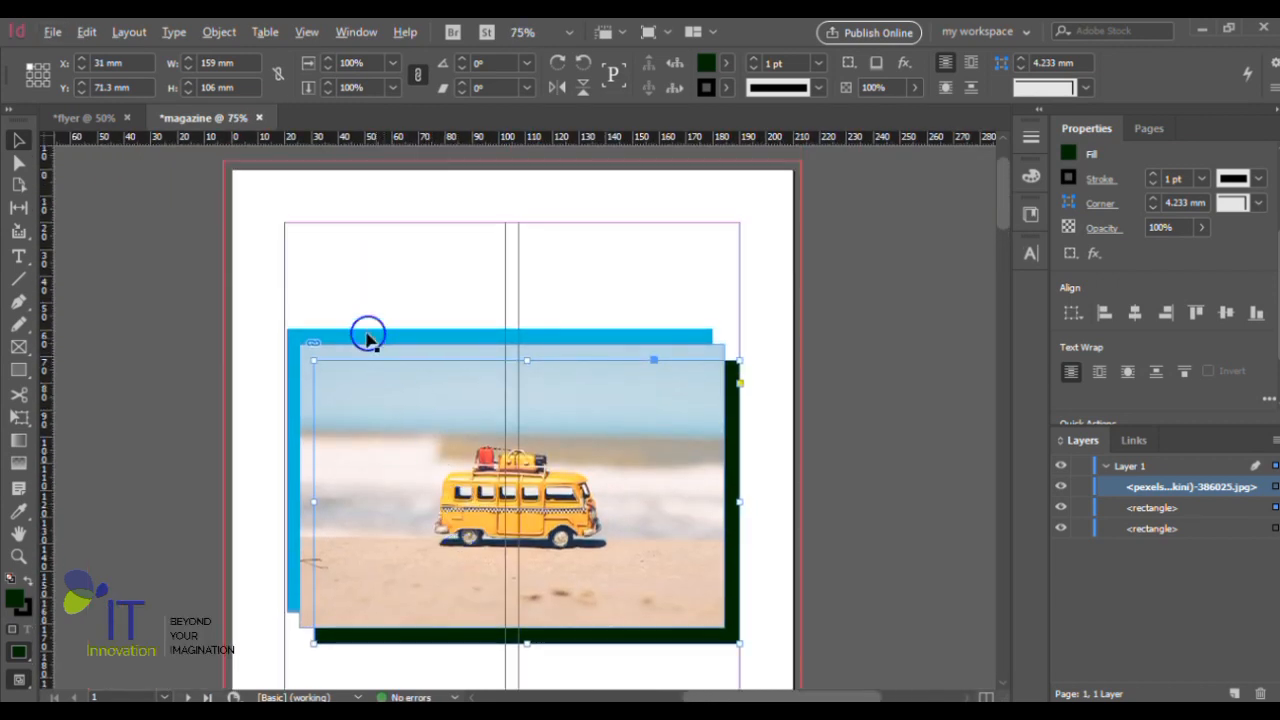
pyautogui.scroll(2, 367, 338)
pyautogui.moveTo(349, 349); pyautogui.dragTo(335, 342)
pyautogui.scroll(-2, 335, 340)
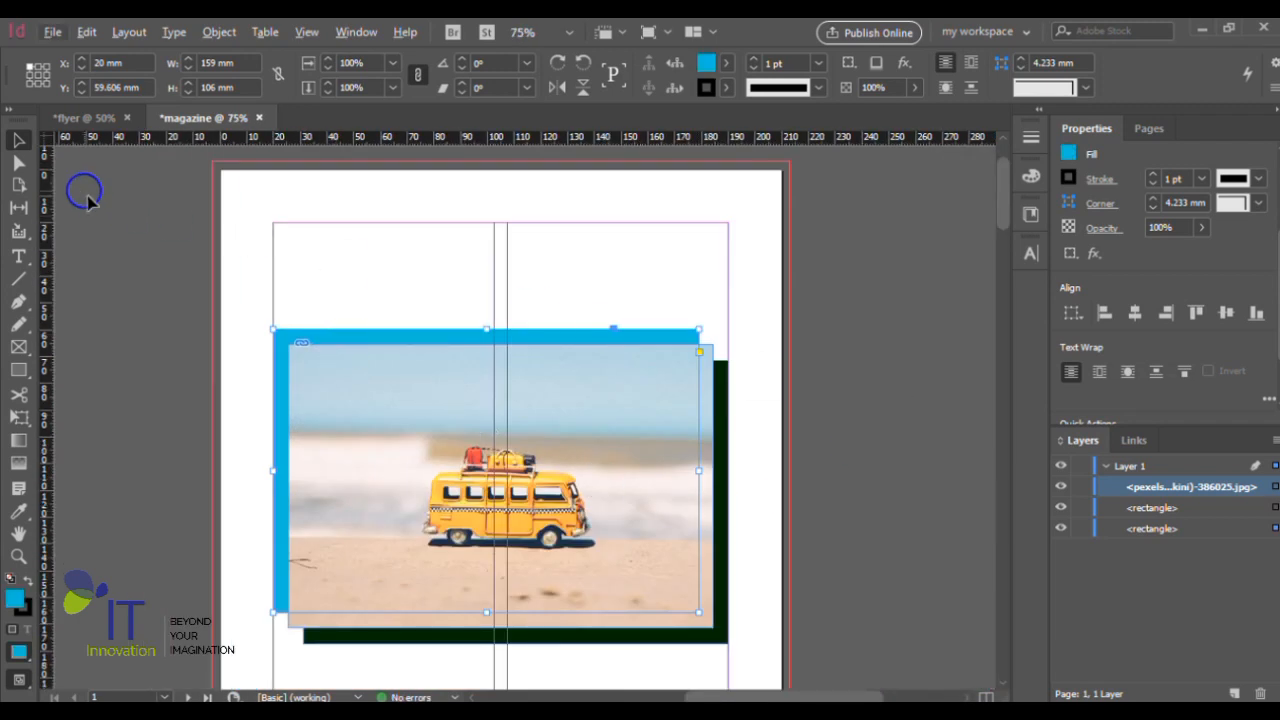
pyautogui.click(120, 237)
pyautogui.scroll(-1, 540, 505)
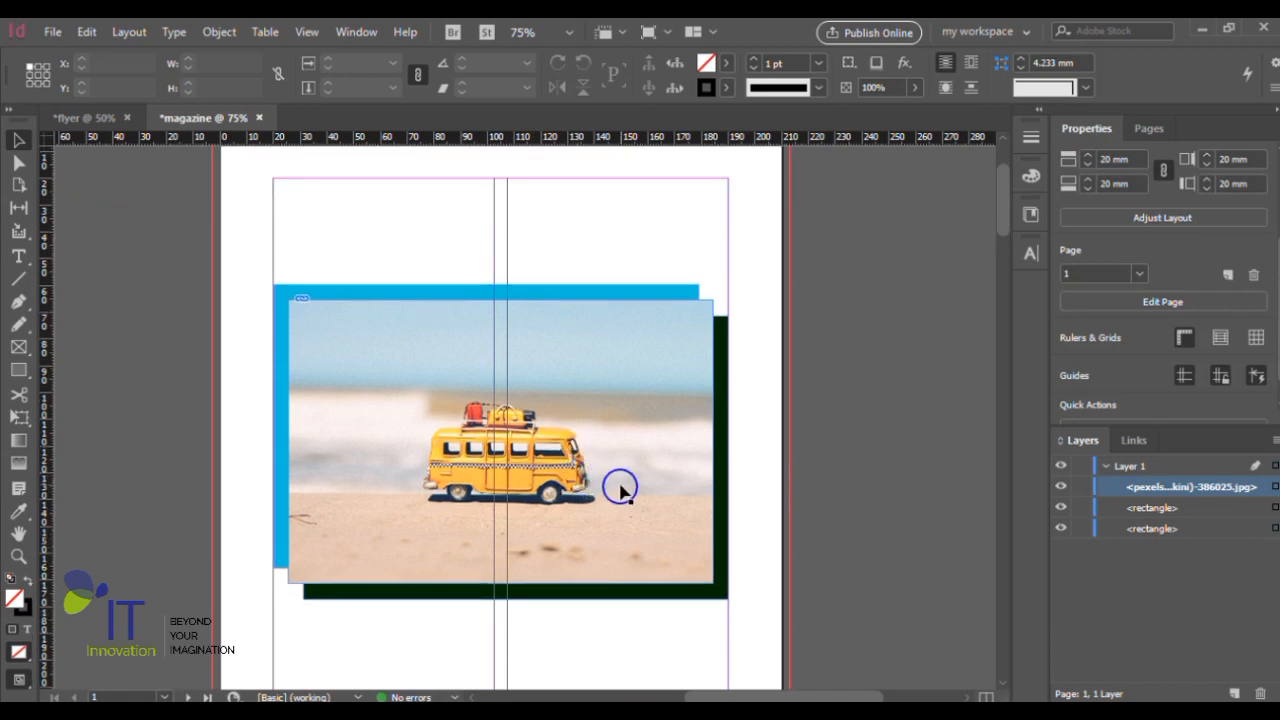
pyautogui.hotkey('ctrl', '-')
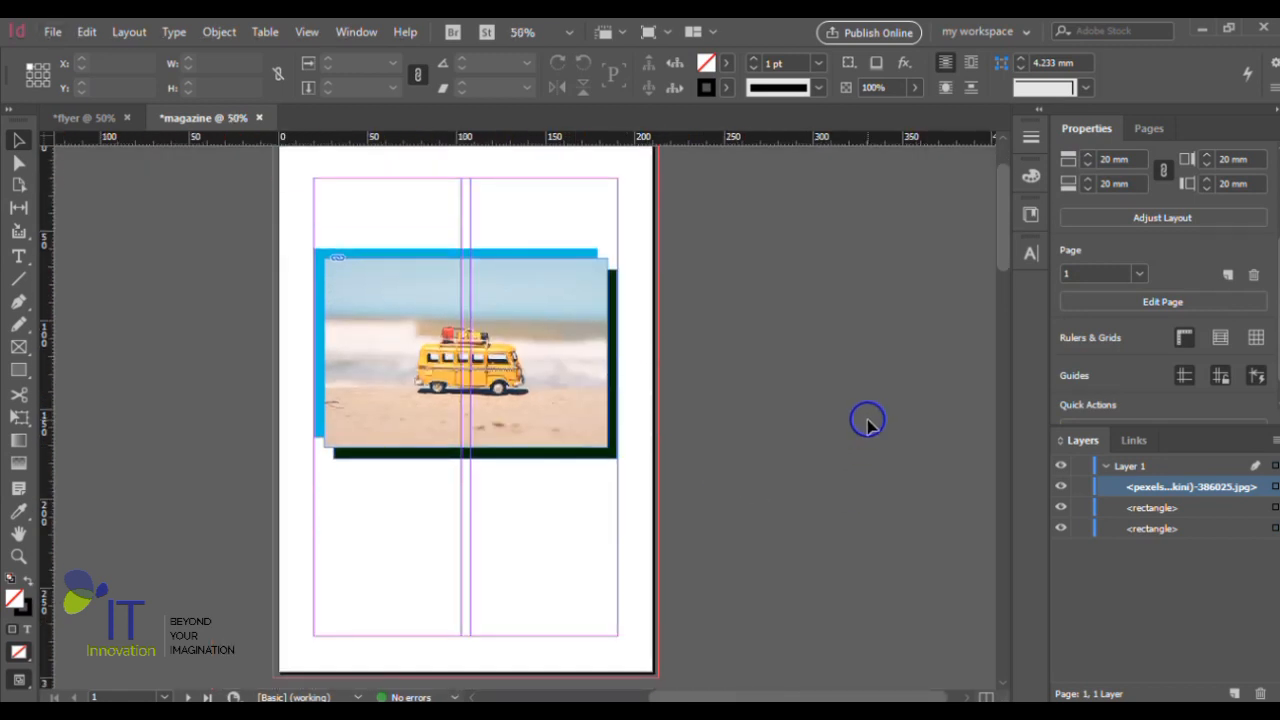
pyautogui.scroll(1, 500, 373)
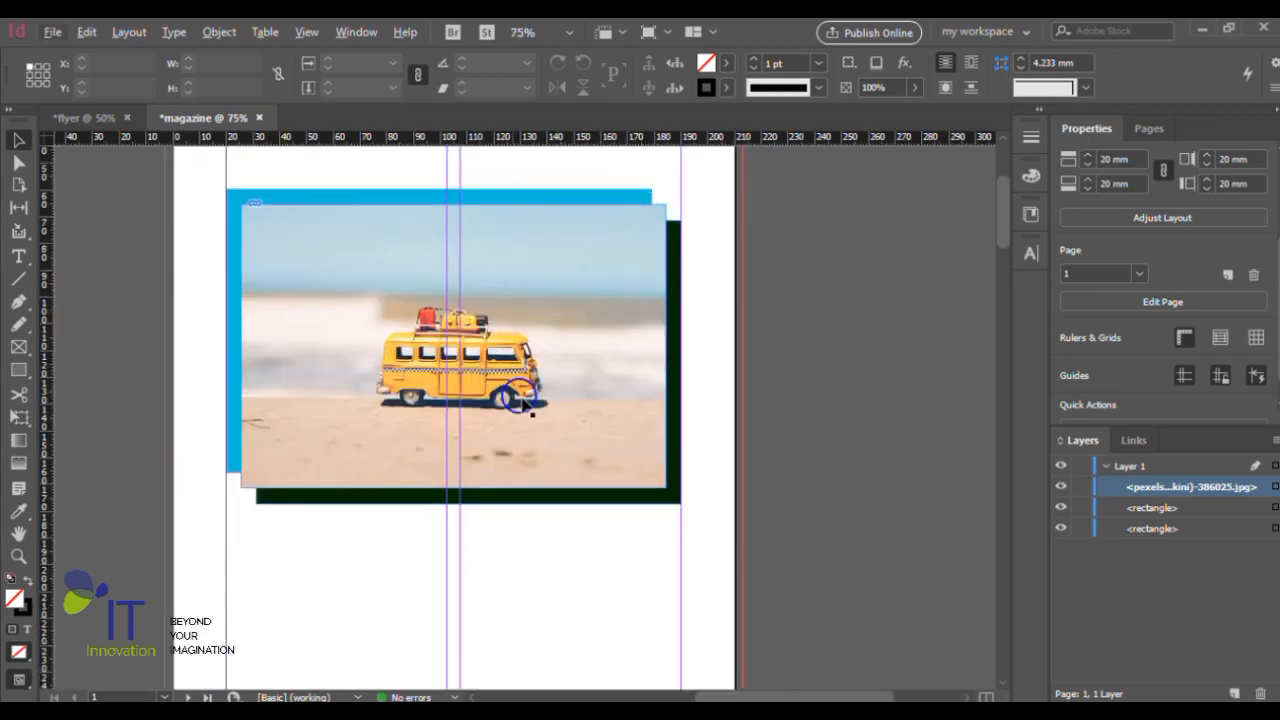
pyautogui.scroll(1, 524, 402)
pyautogui.scroll(-1, 586, 429)
pyautogui.scroll(1, 588, 433)
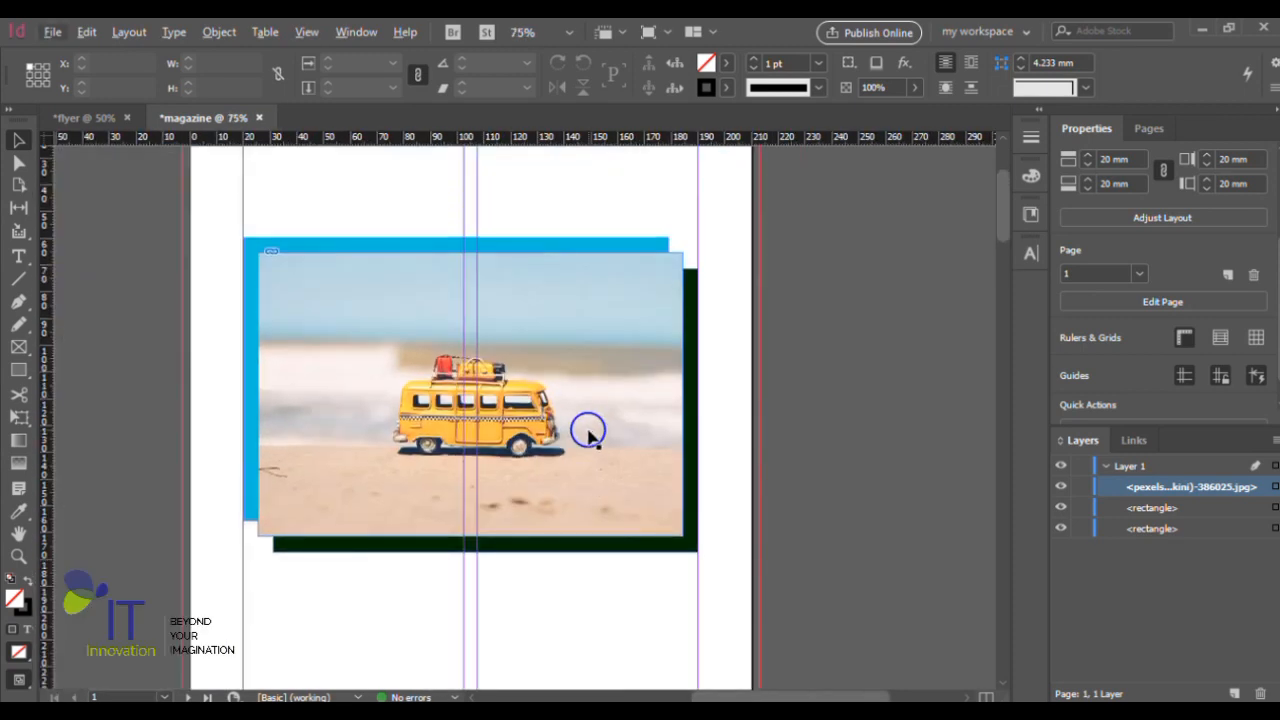
# - Select the blue and dark green rectangles together and group them
pyautogui.click(643, 249)
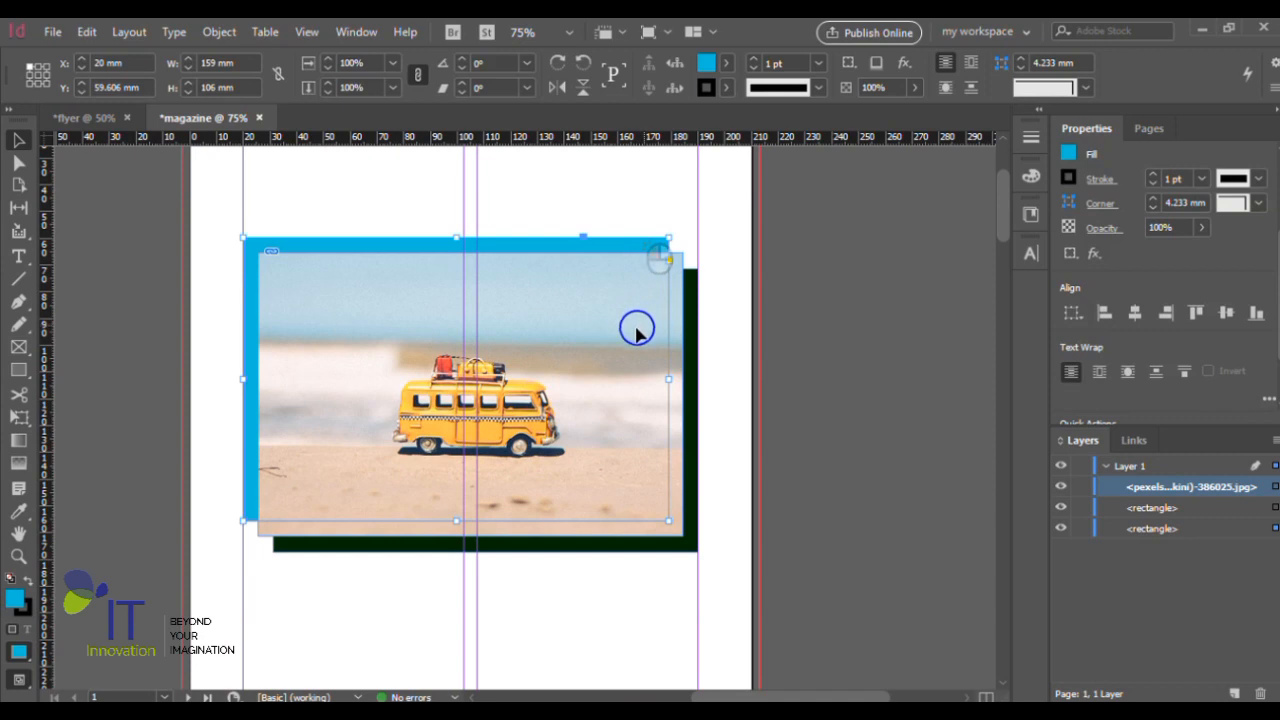
pyautogui.click(644, 357)
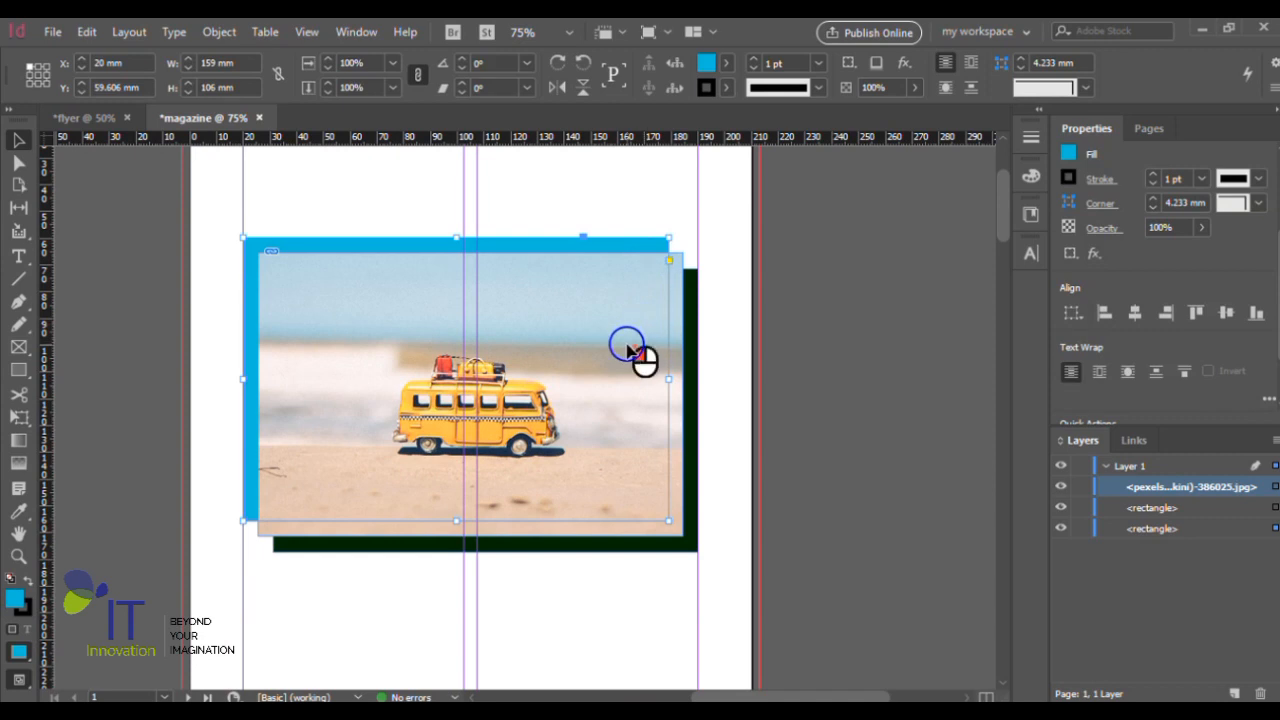
pyautogui.click(690, 357)
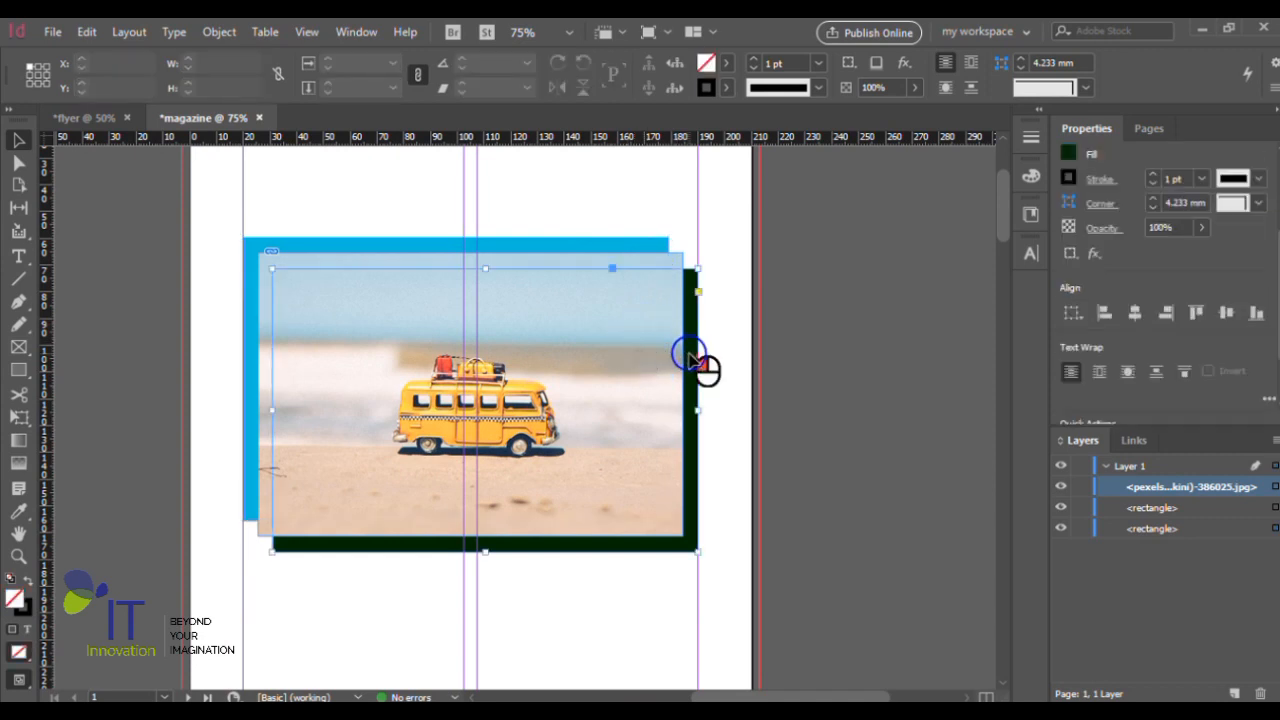
pyautogui.keyDown('shift'); pyautogui.click(636, 252); pyautogui.keyUp('shift')
pyautogui.keyDown('shift'); pyautogui.click(622, 262); pyautogui.keyUp('shift')
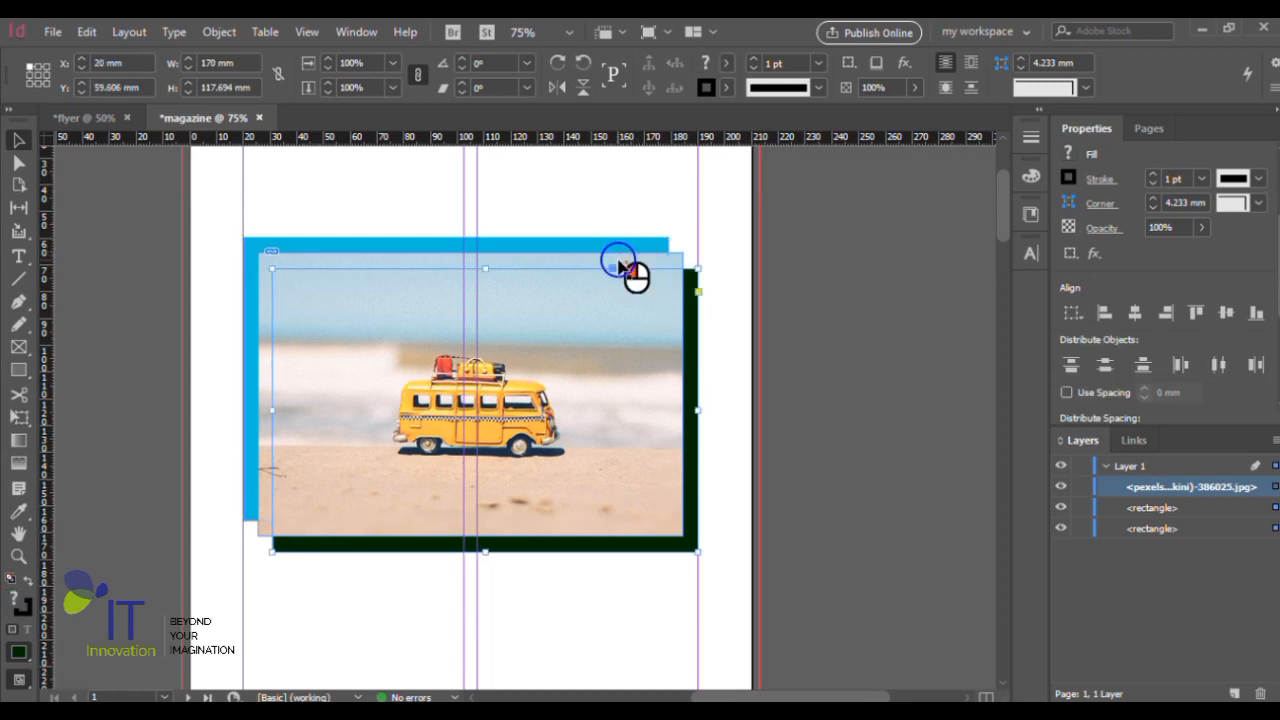
pyautogui.keyDown('shift'); pyautogui.click(607, 246); pyautogui.keyUp('shift')
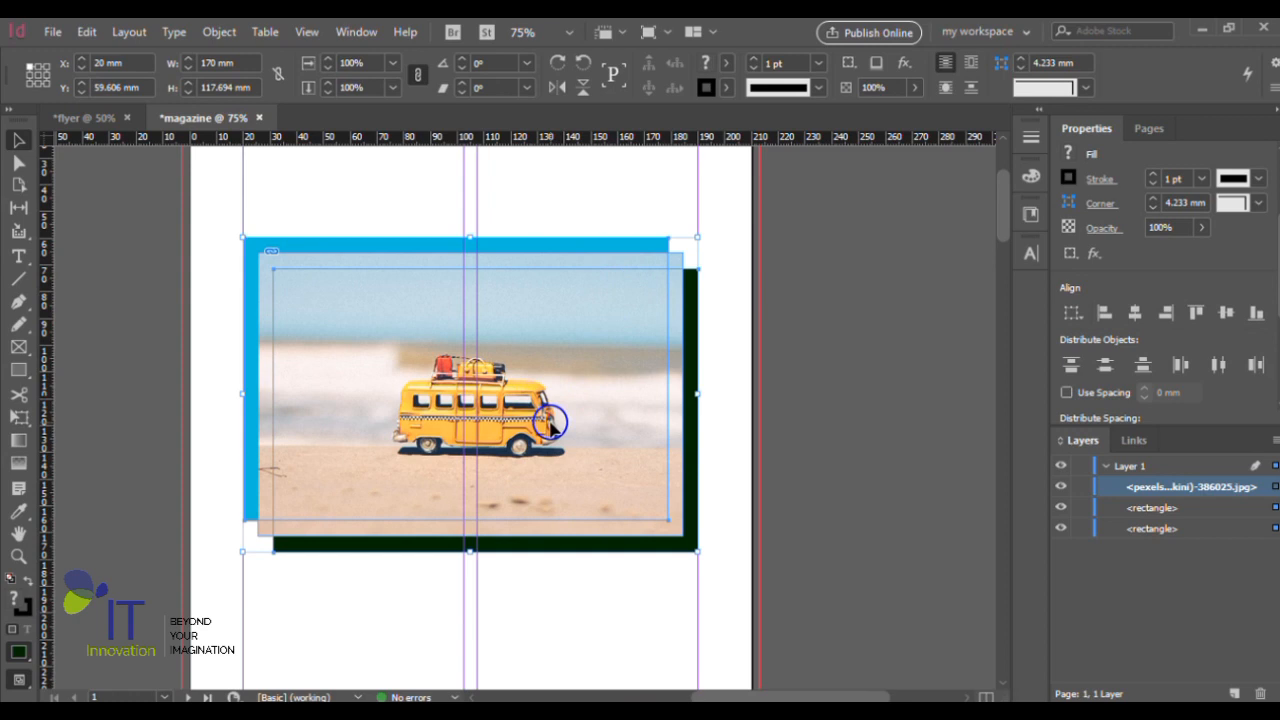
pyautogui.hotkey('ctrl', 'g')
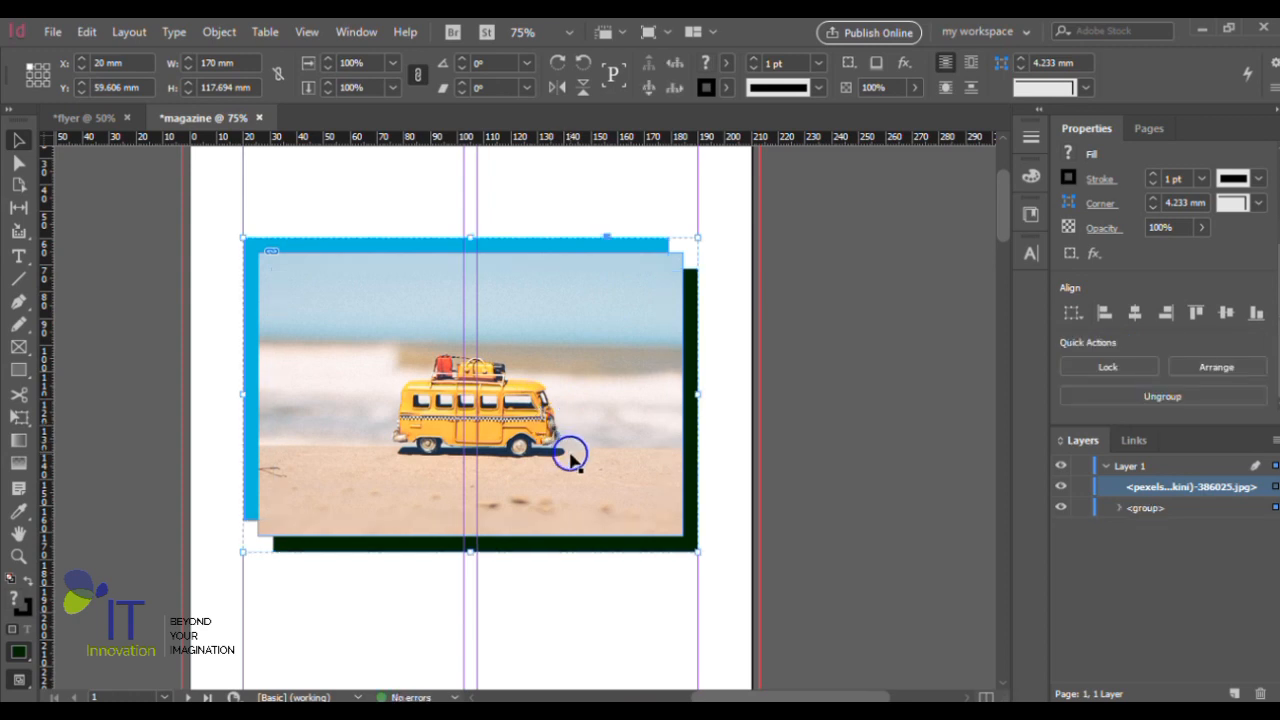
# - Select the van photo together with the grouped blue and dark green rectangles, group them all, and deselect
pyautogui.doubleClick(590, 386)
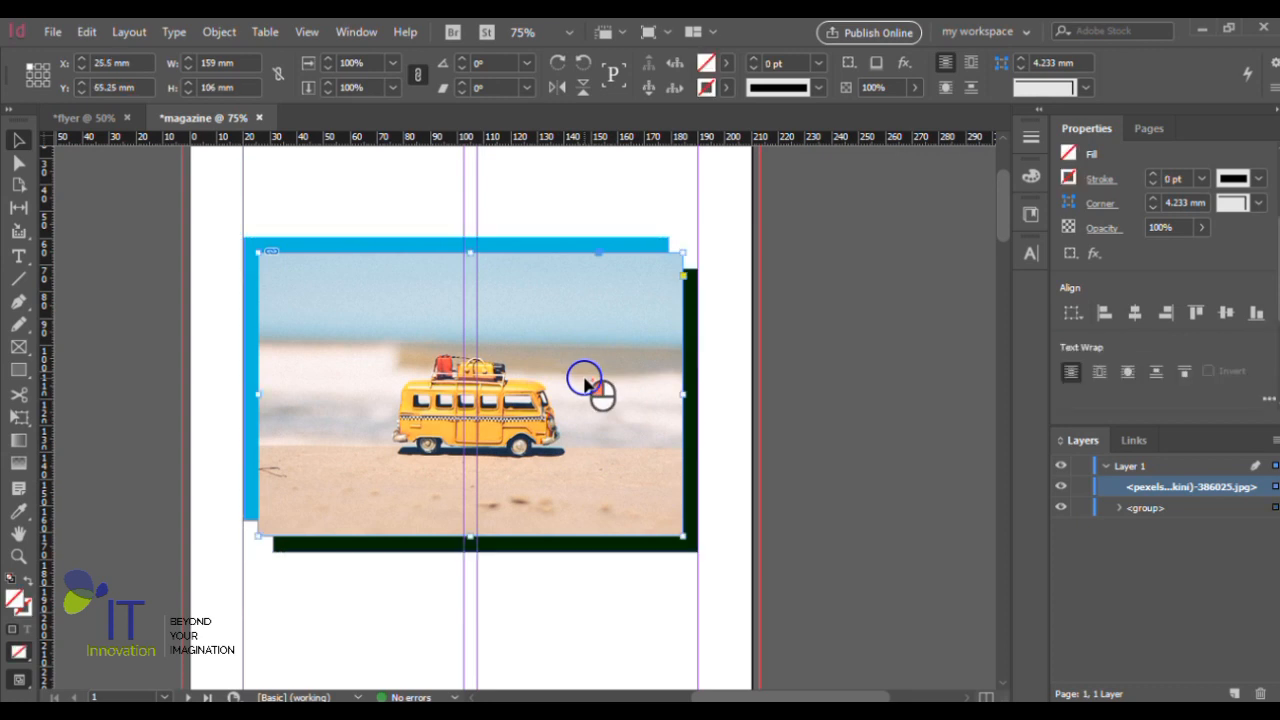
pyautogui.click(614, 245)
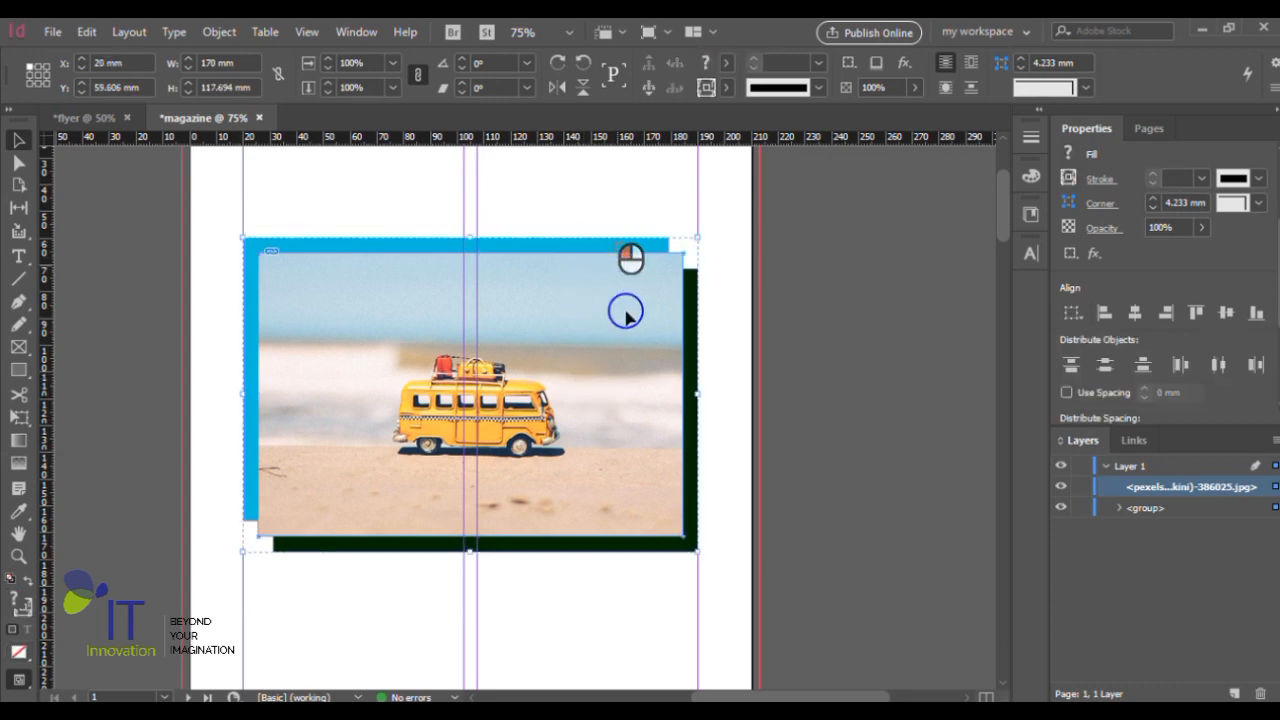
pyautogui.hotkey('ctrl', 'g')
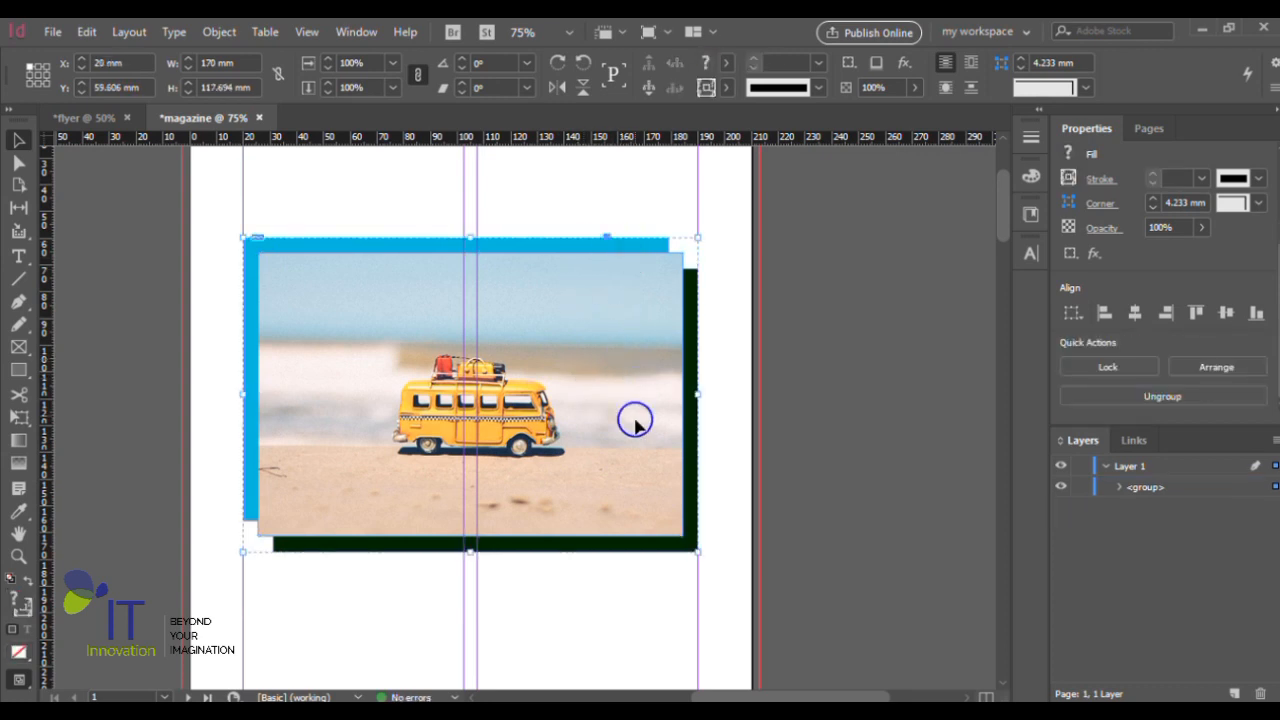
pyautogui.click(170, 333)
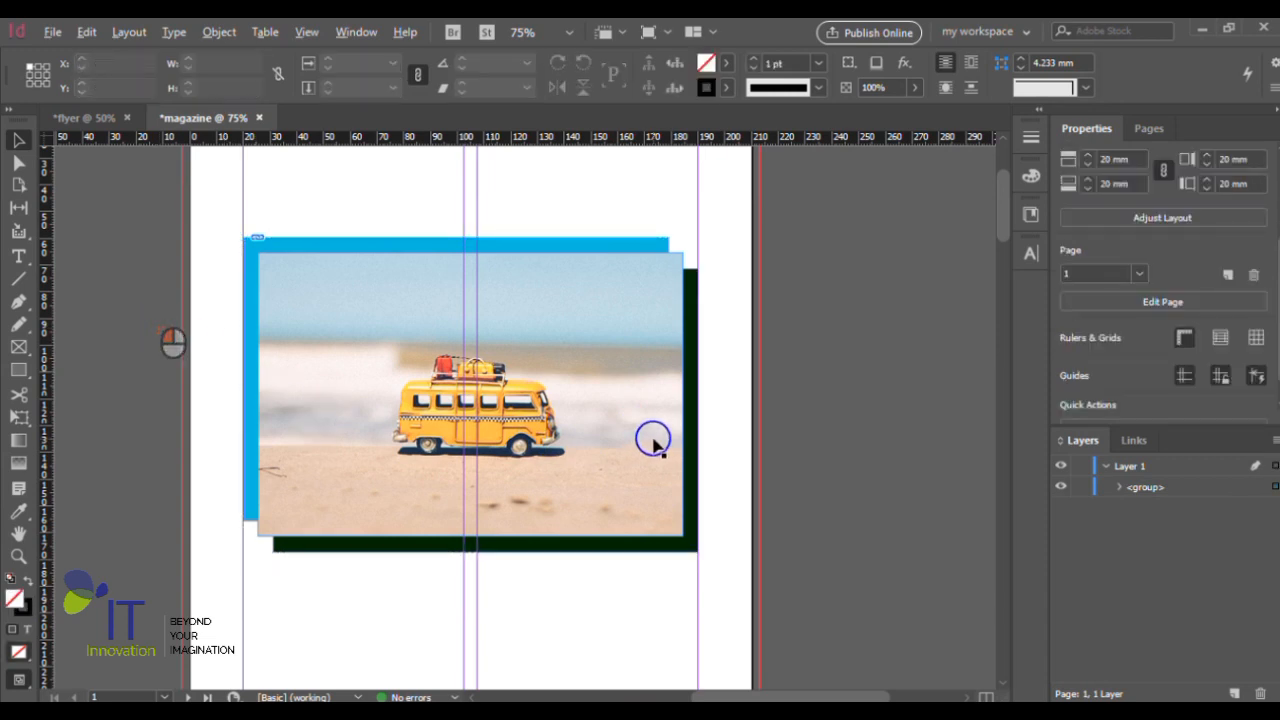
# - Draw a text frame about 146 by 33 mm above the photo and enter "AUTOUR DU PAYS" on two lines, breaking after "AUTOUR"
pyautogui.scroll(-2, 653, 440)
pyautogui.scroll(1, 741, 314)
pyautogui.scroll(1, 894, 371)
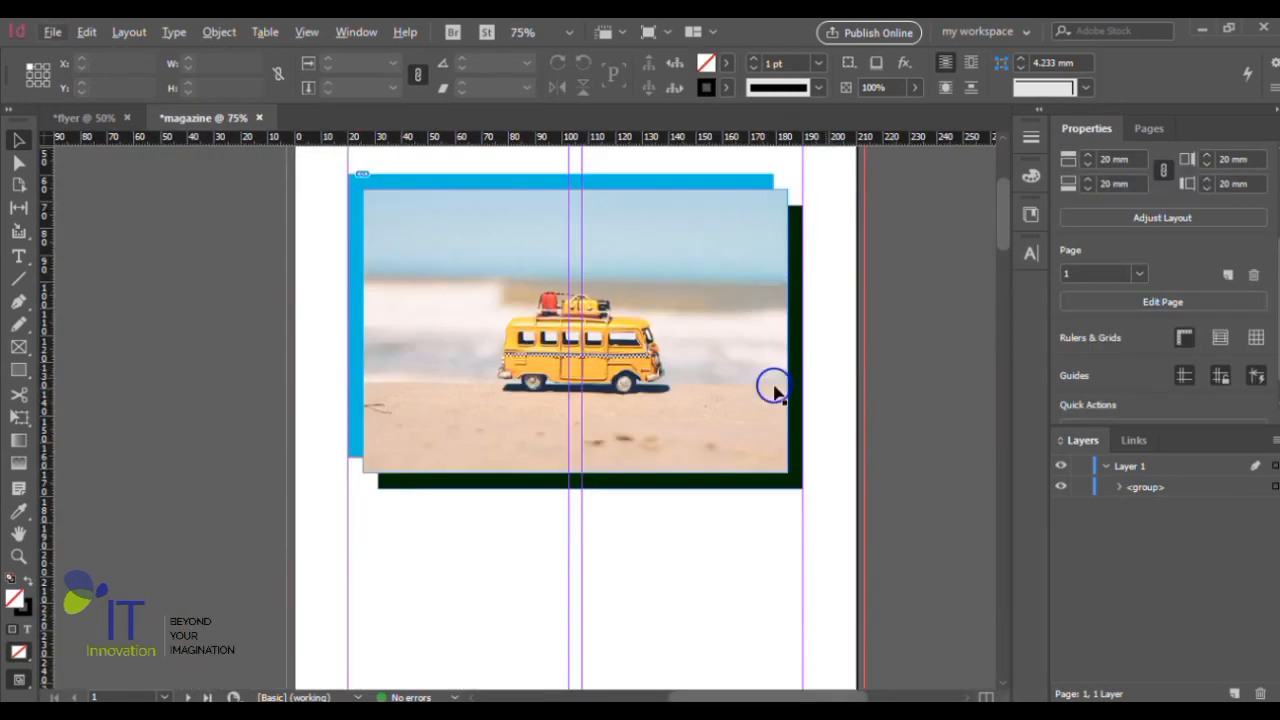
pyautogui.scroll(1, 771, 386)
pyautogui.scroll(1, 741, 434)
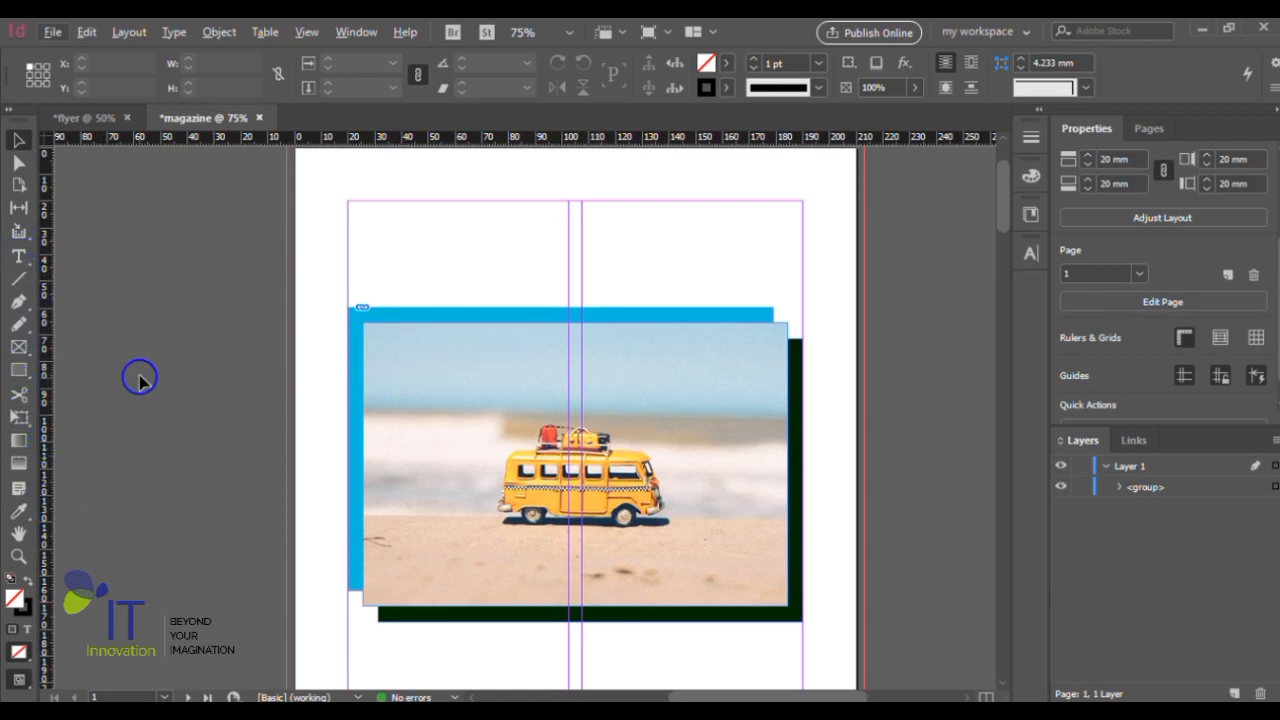
pyautogui.scroll(-1, 139, 378)
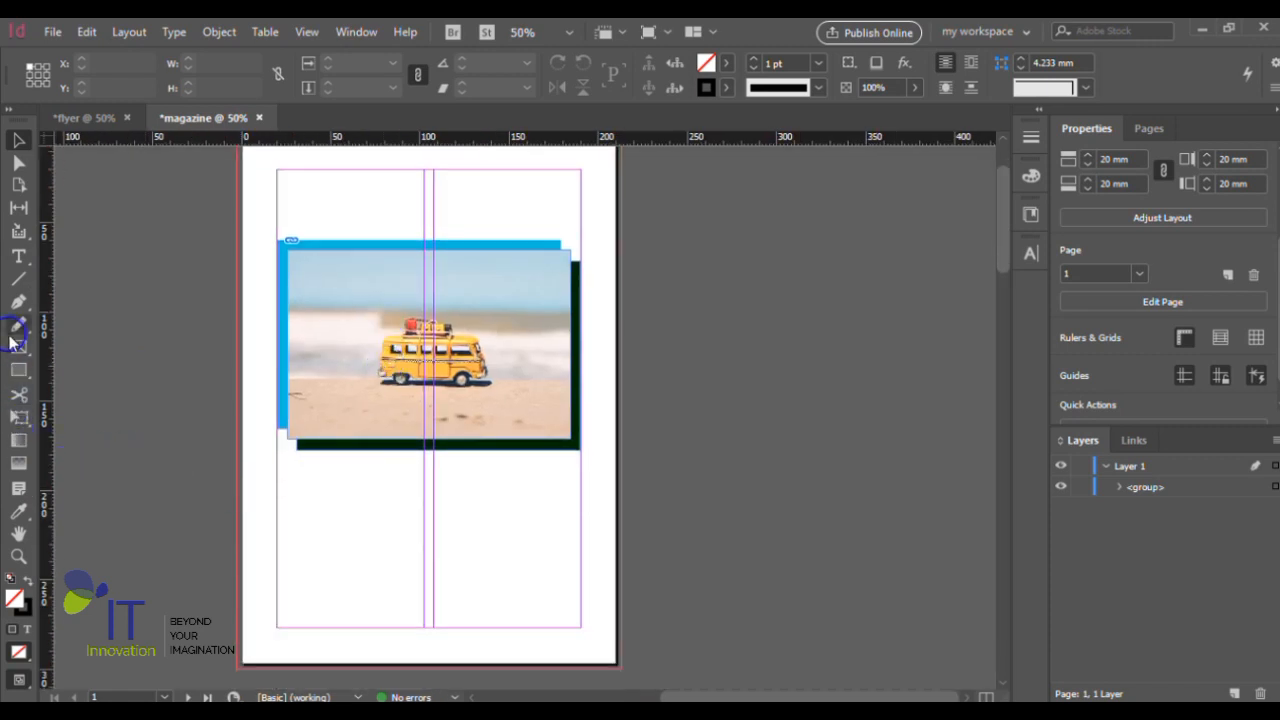
pyautogui.click(18, 256)
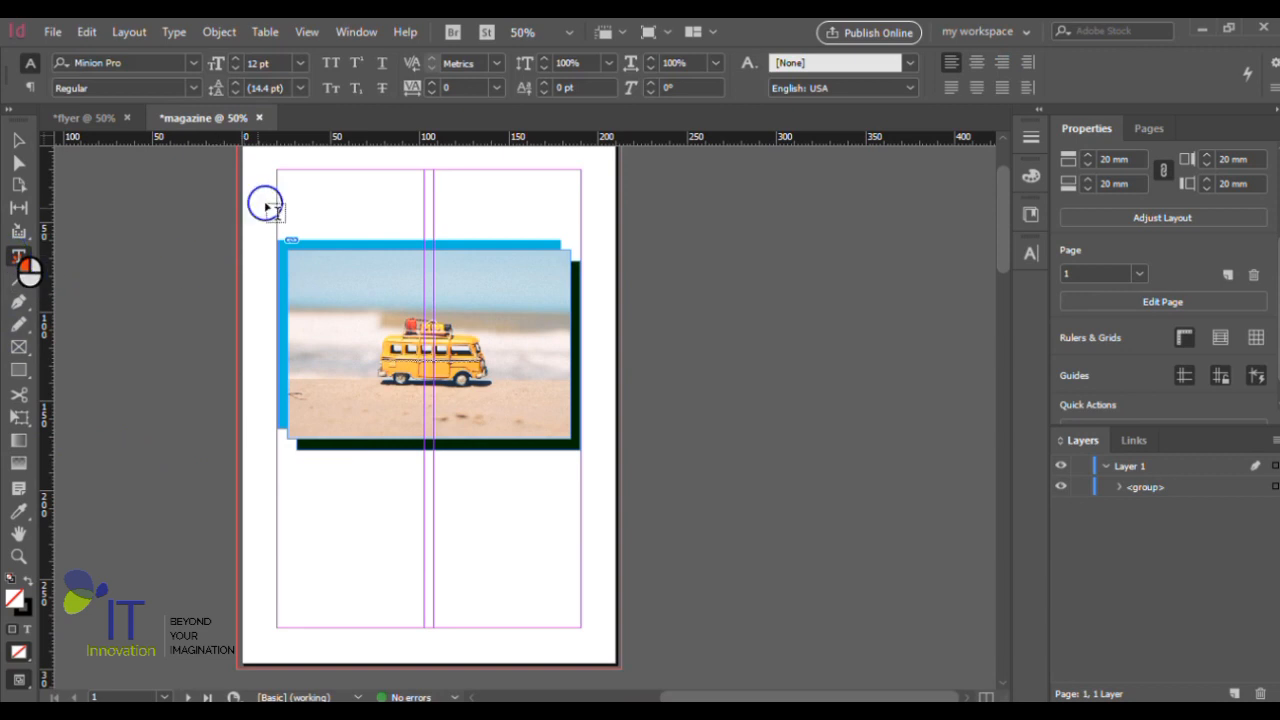
pyautogui.moveTo(301, 181); pyautogui.dragTo(561, 240)
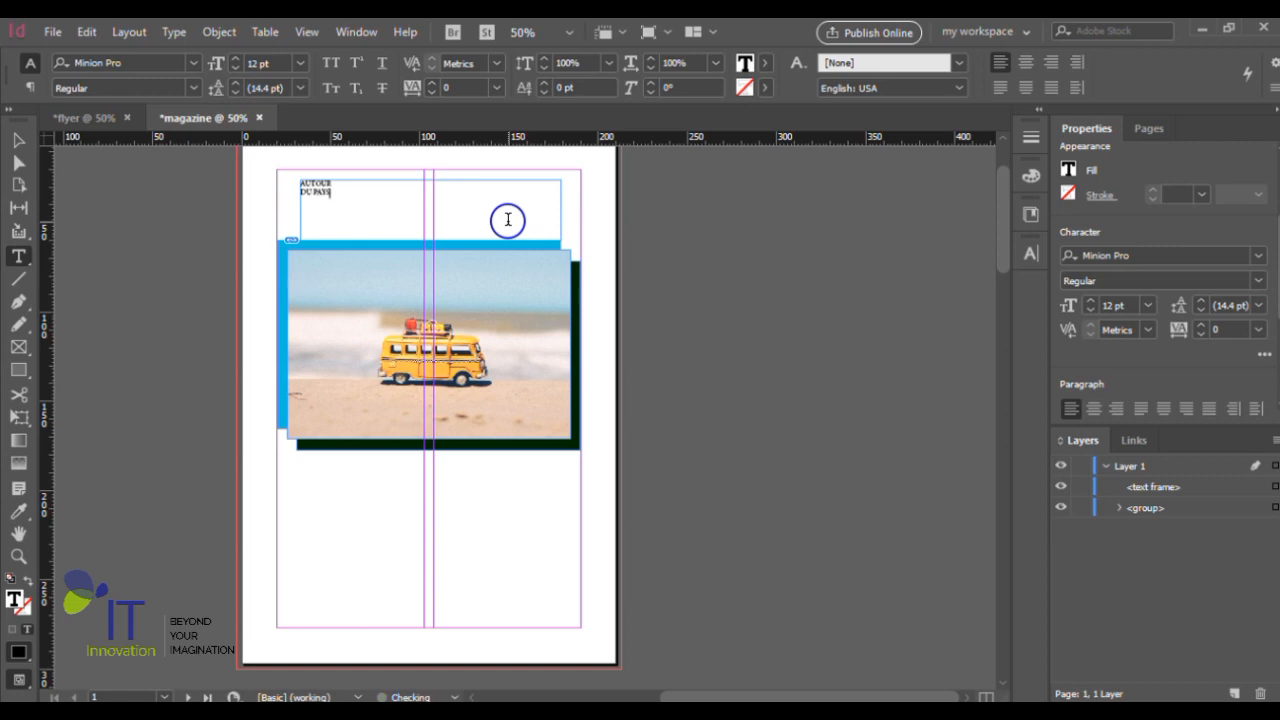
# - Select the title's text frame and center its text horizontally
pyautogui.click(18, 140)
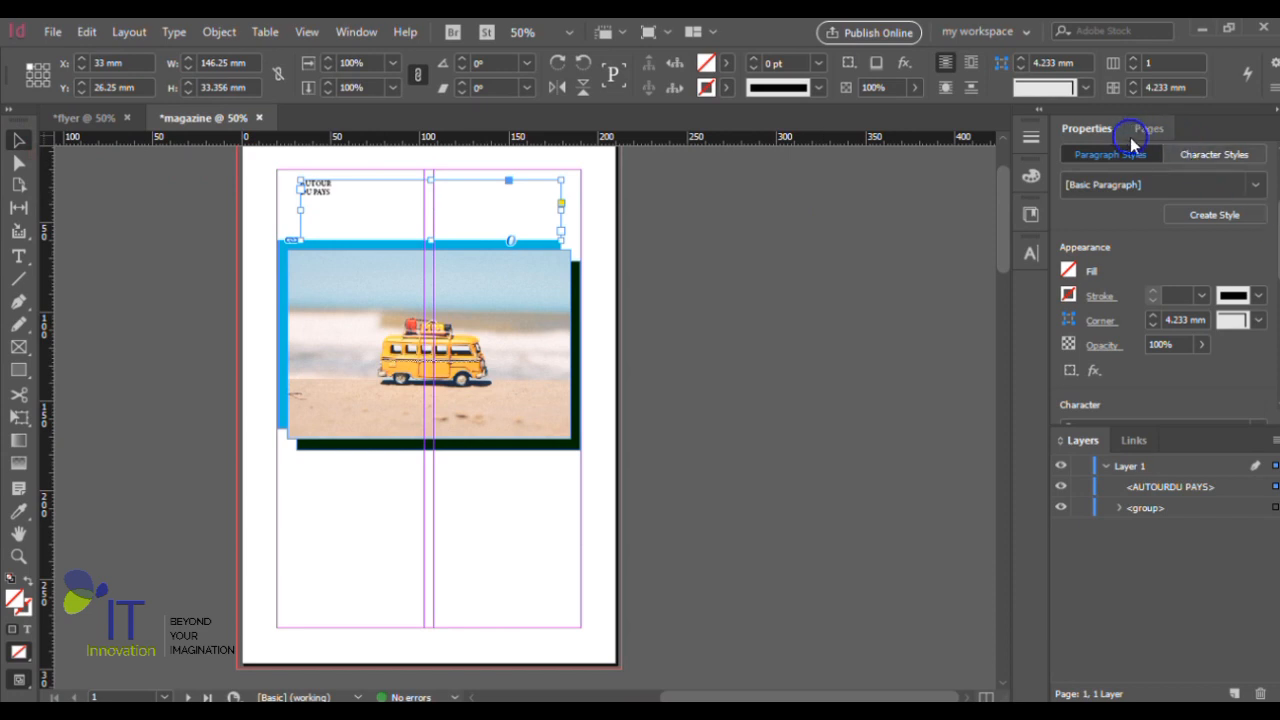
pyautogui.click(1094, 130)
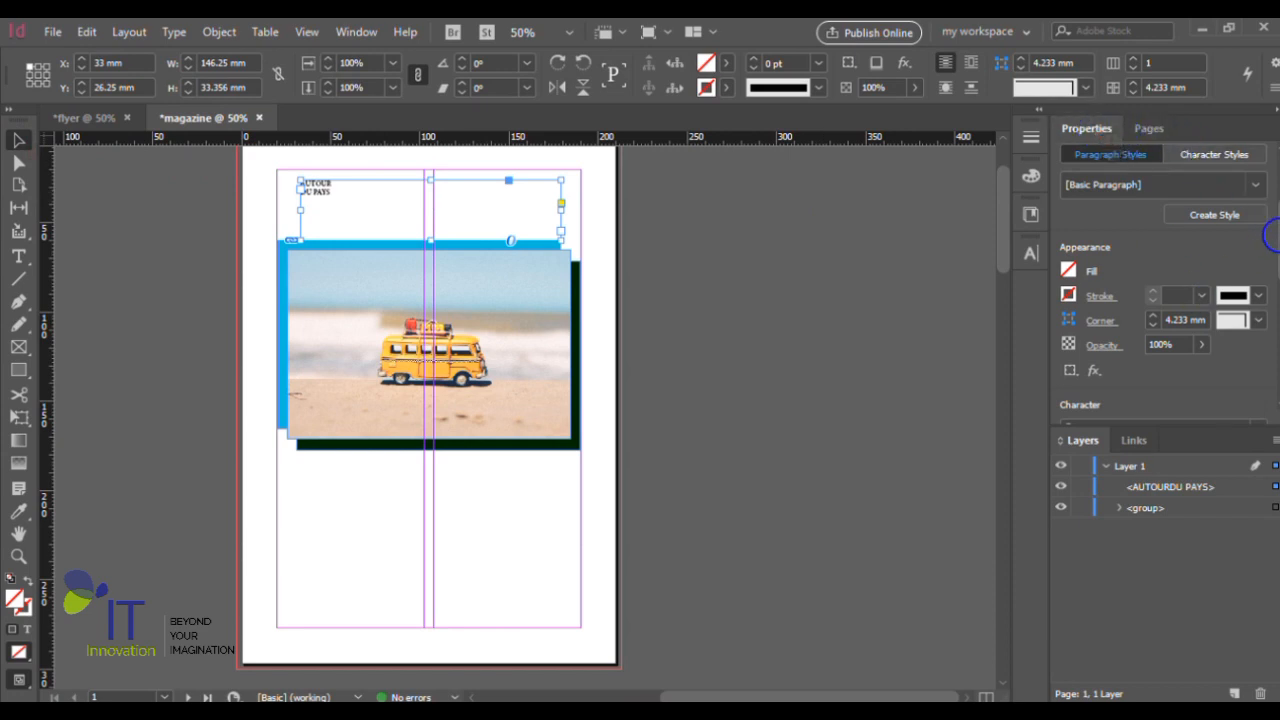
pyautogui.moveTo(1272, 258); pyautogui.dragTo(1276, 319)
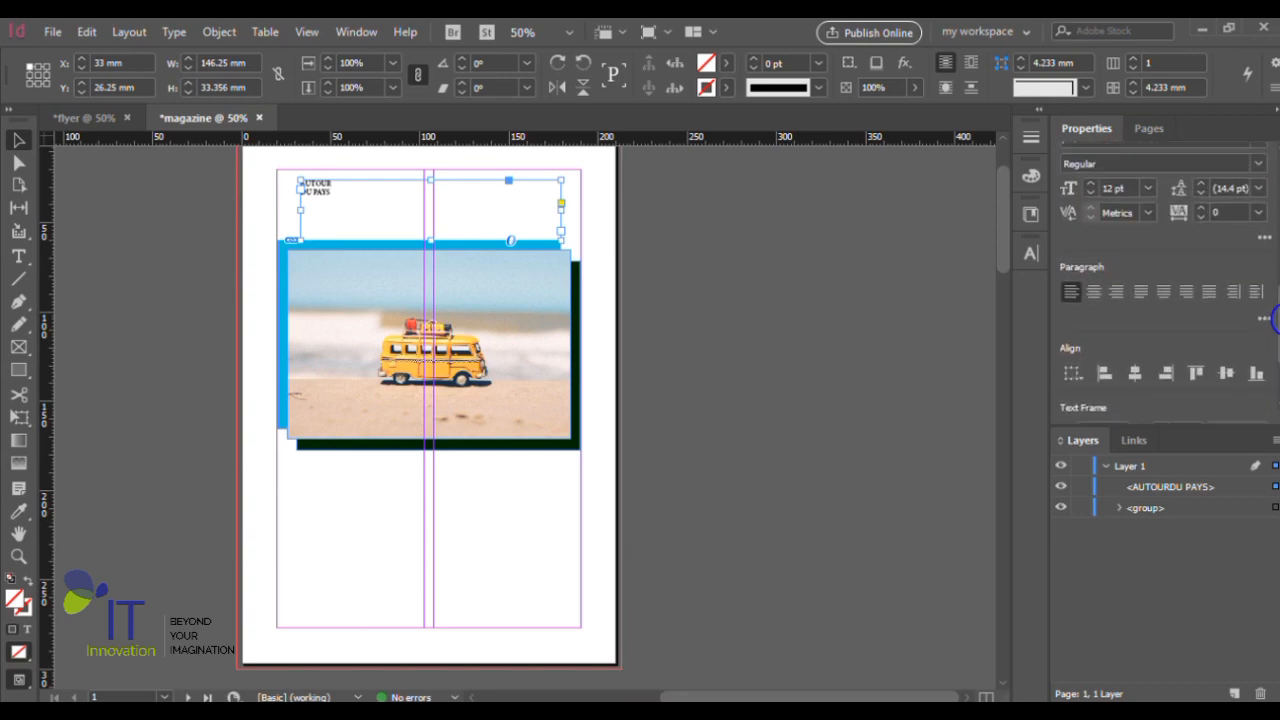
pyautogui.click(1095, 294)
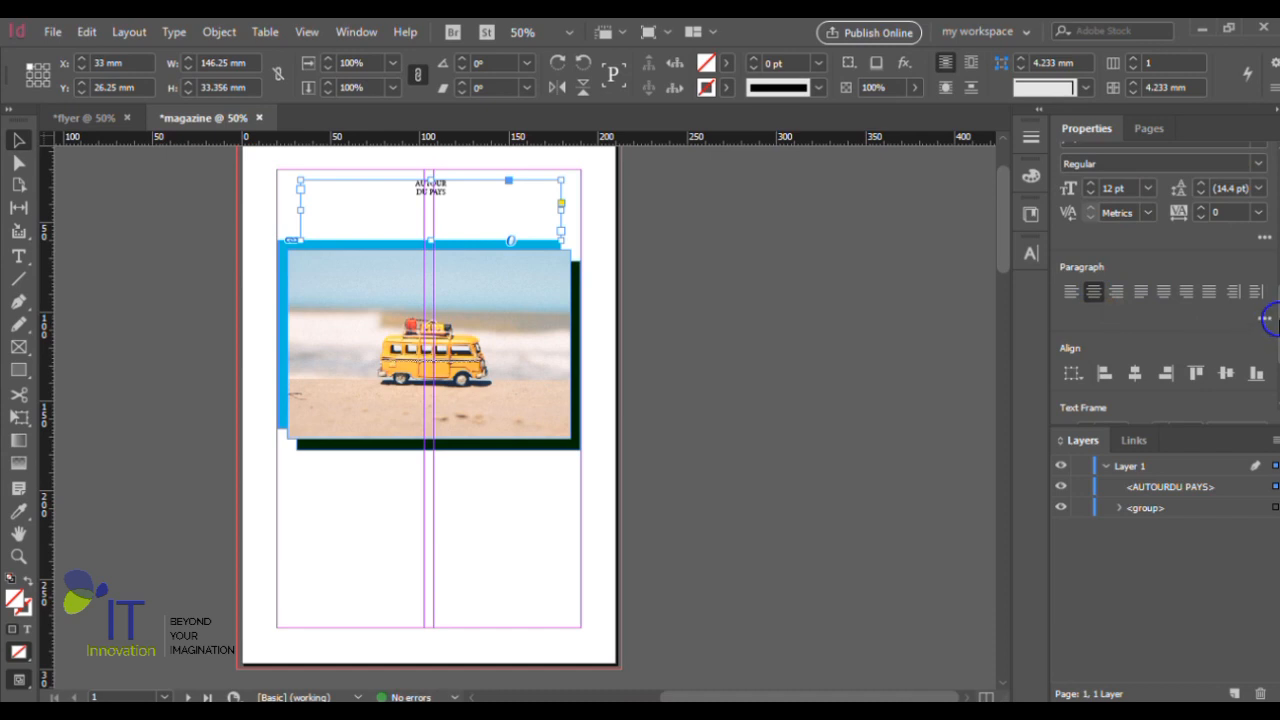
# - Set the title's font to Book Antiqua Bold Italic
pyautogui.moveTo(1274, 329); pyautogui.dragTo(1274, 281)
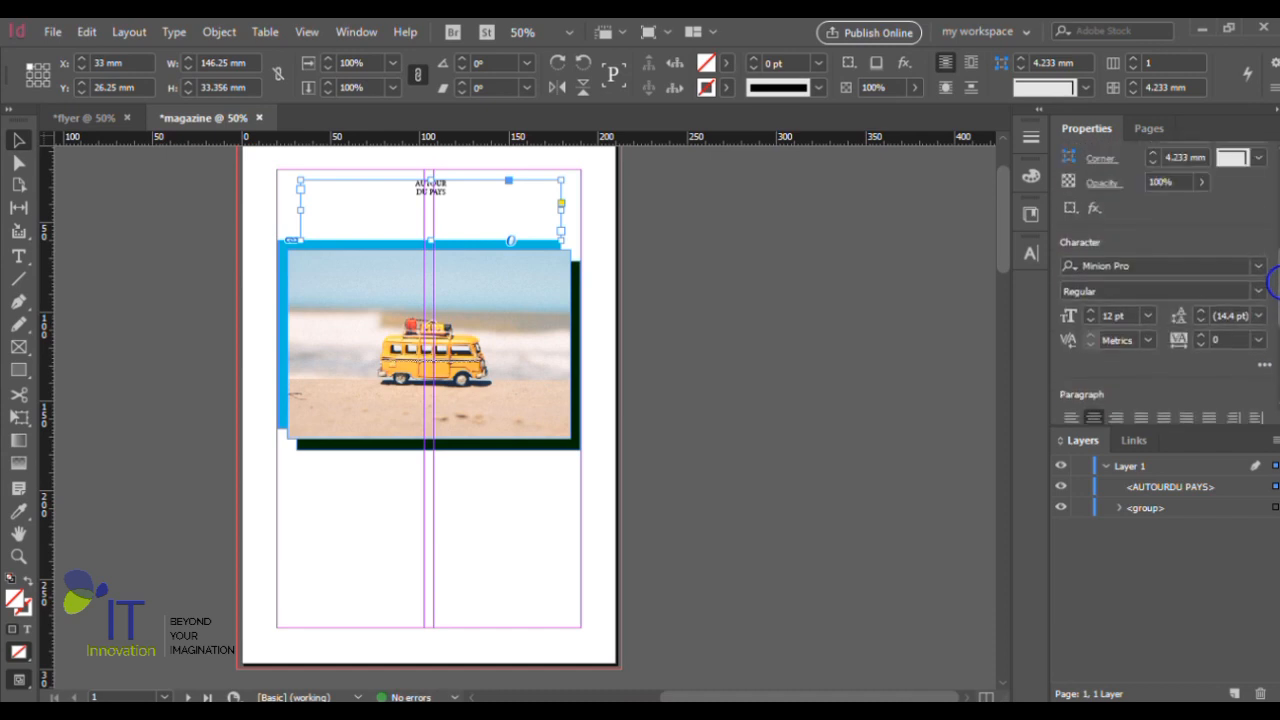
pyautogui.click(1252, 272)
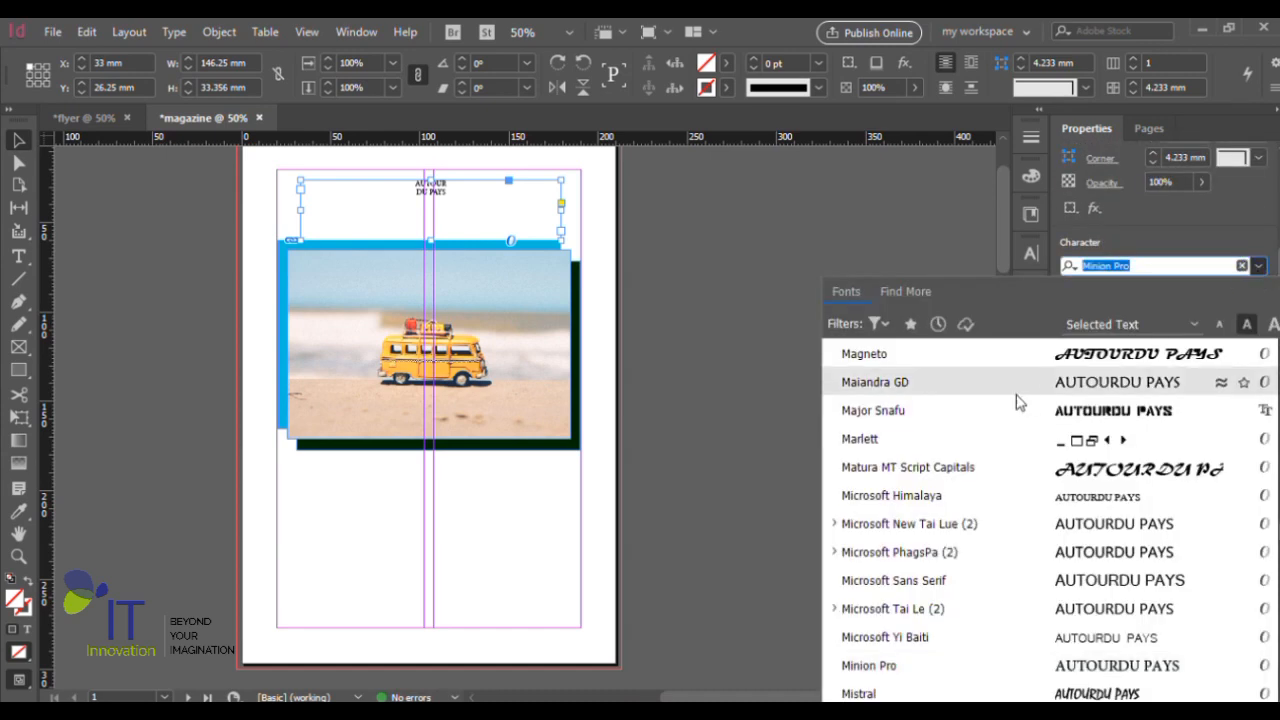
pyautogui.write('book')
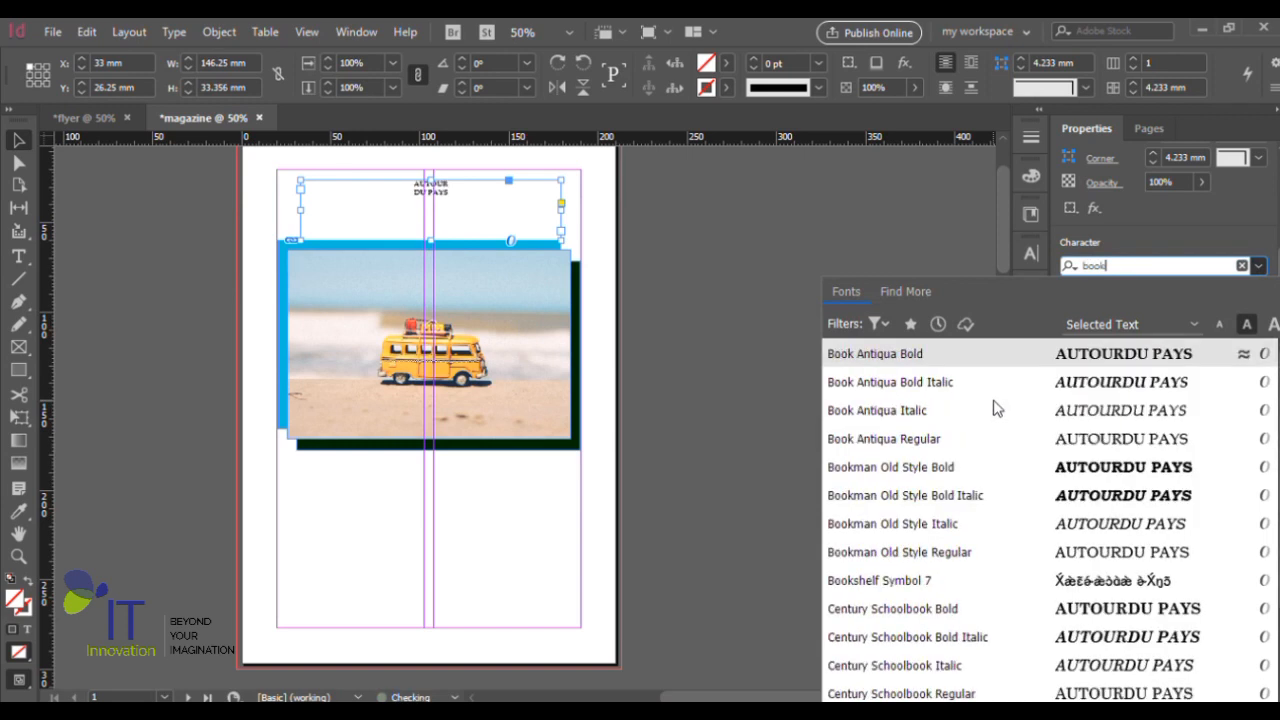
pyautogui.click(908, 382)
# - Enlarge the title text to 48 pt and set its tracking to 100
pyautogui.click(1150, 316)
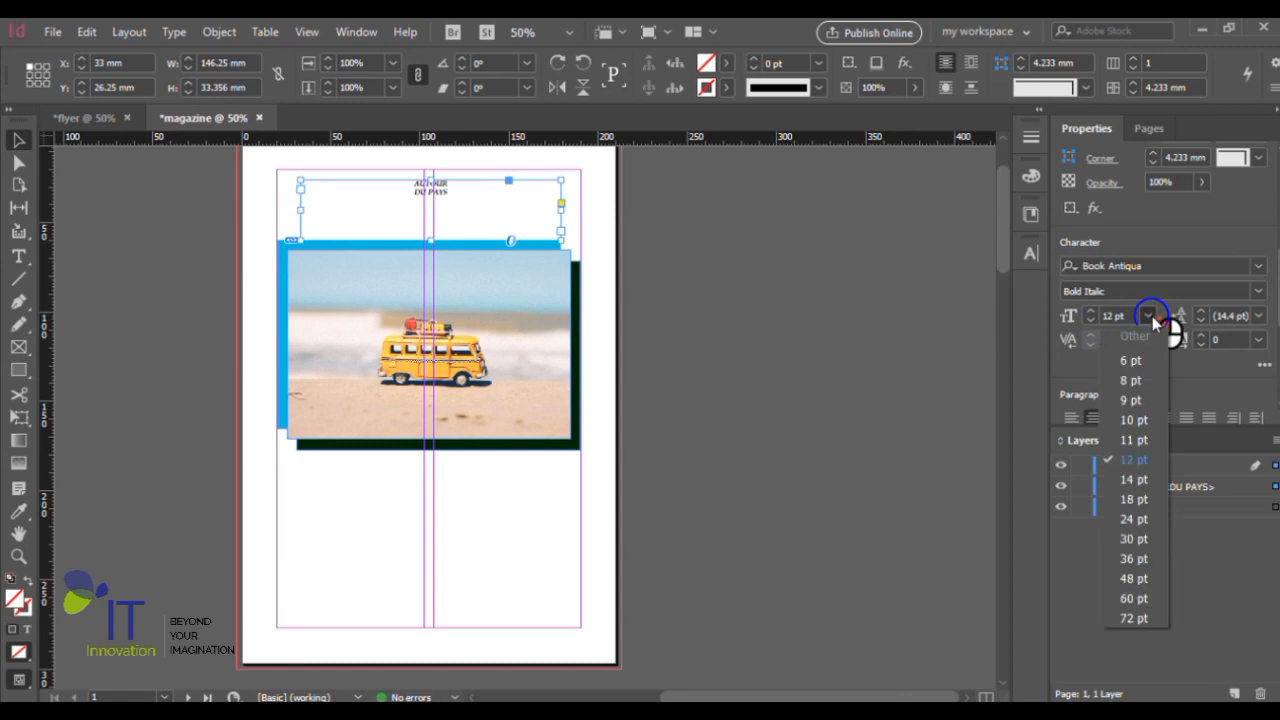
pyautogui.click(1136, 559)
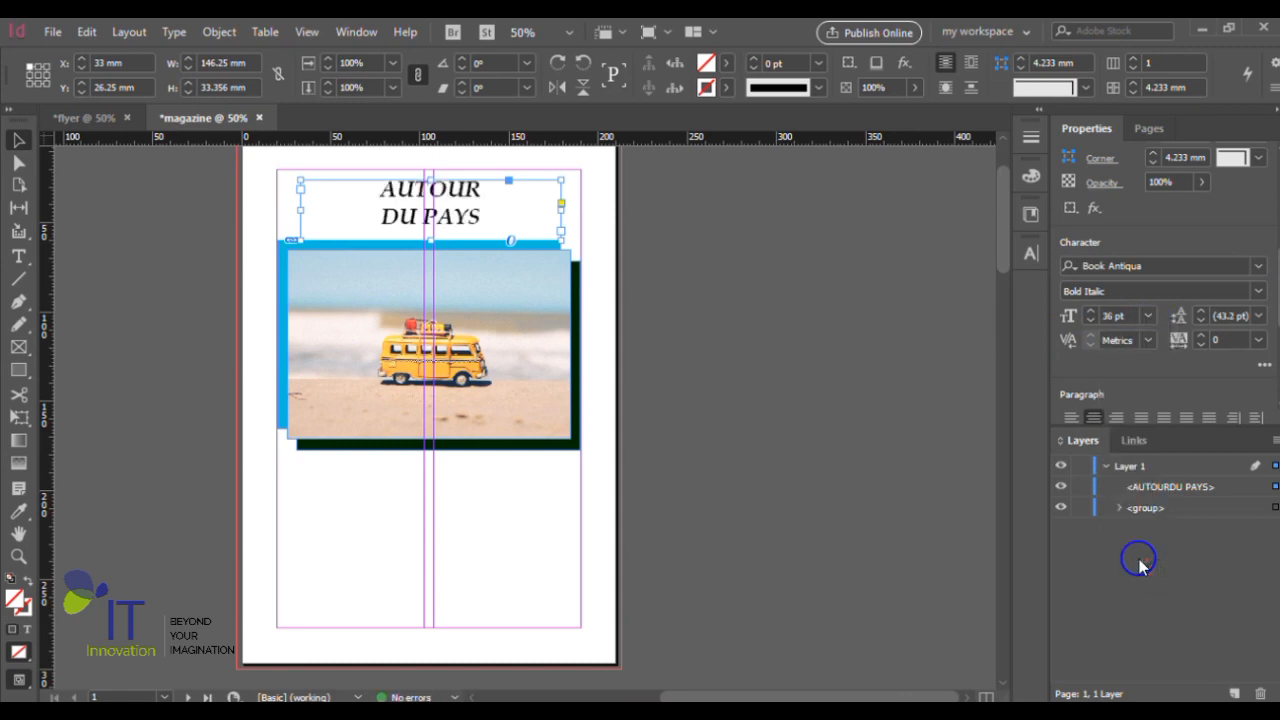
pyautogui.click(1149, 316)
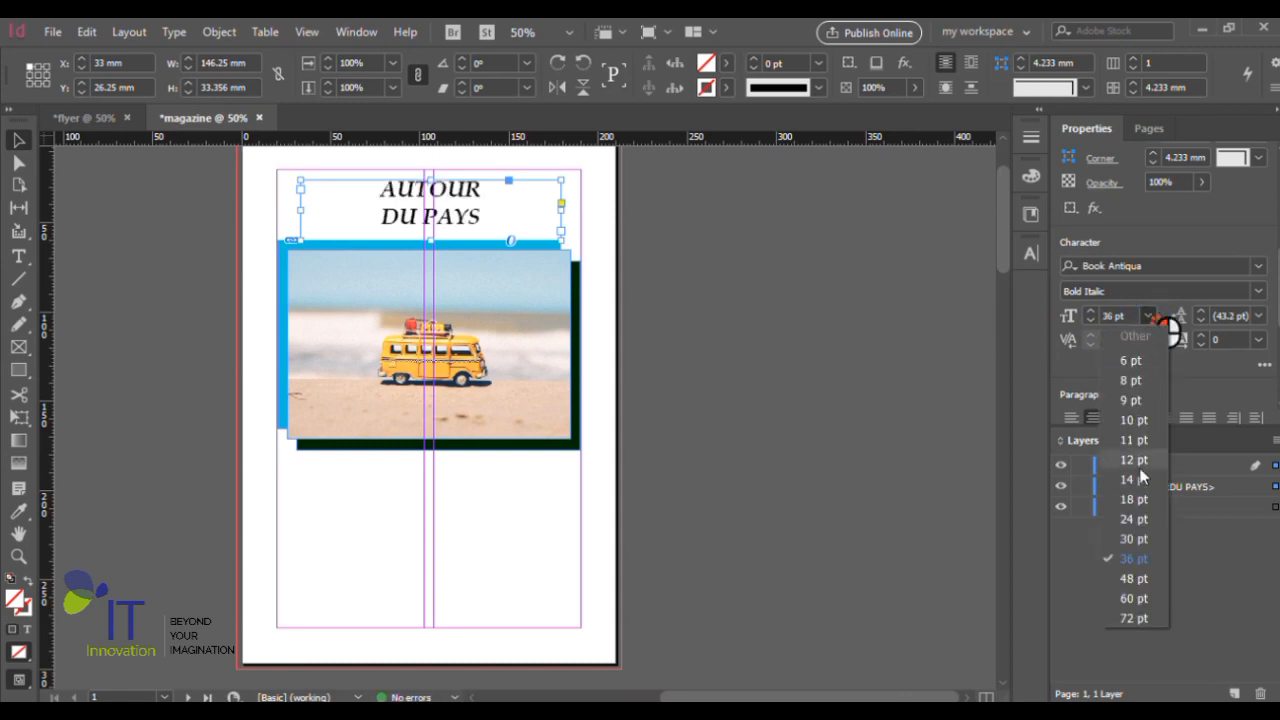
pyautogui.click(1138, 579)
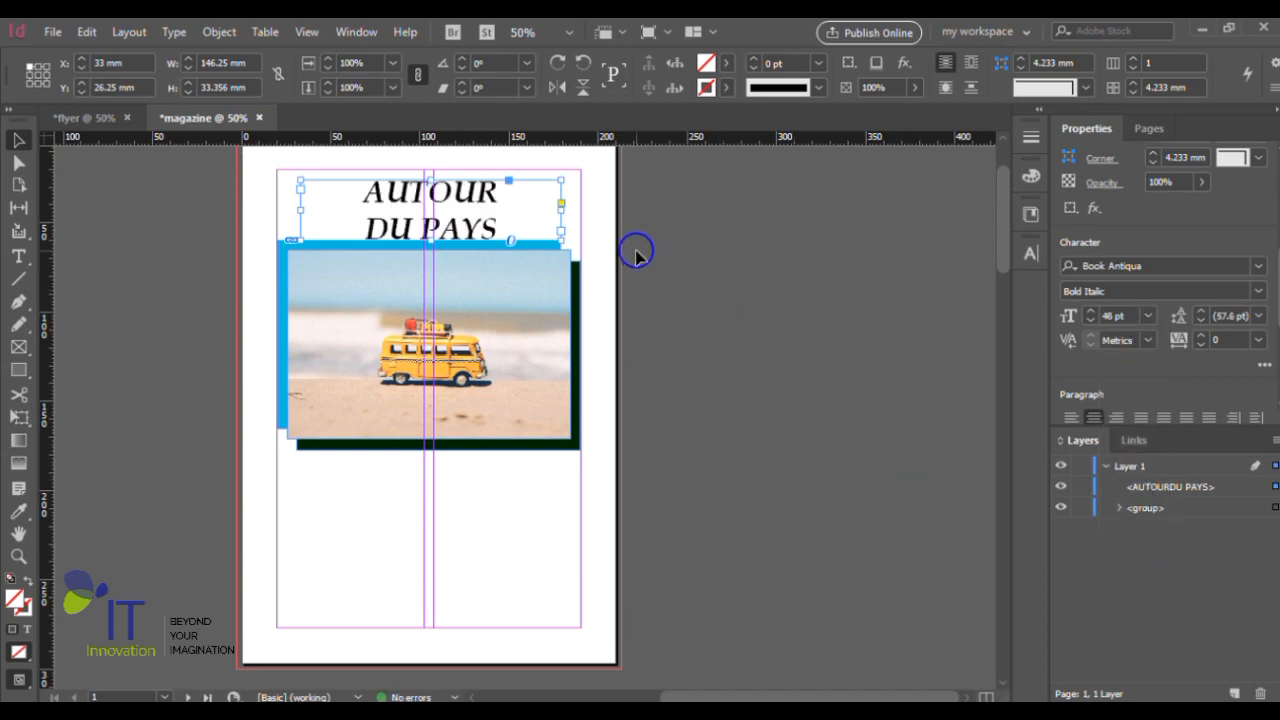
pyautogui.click(1259, 340)
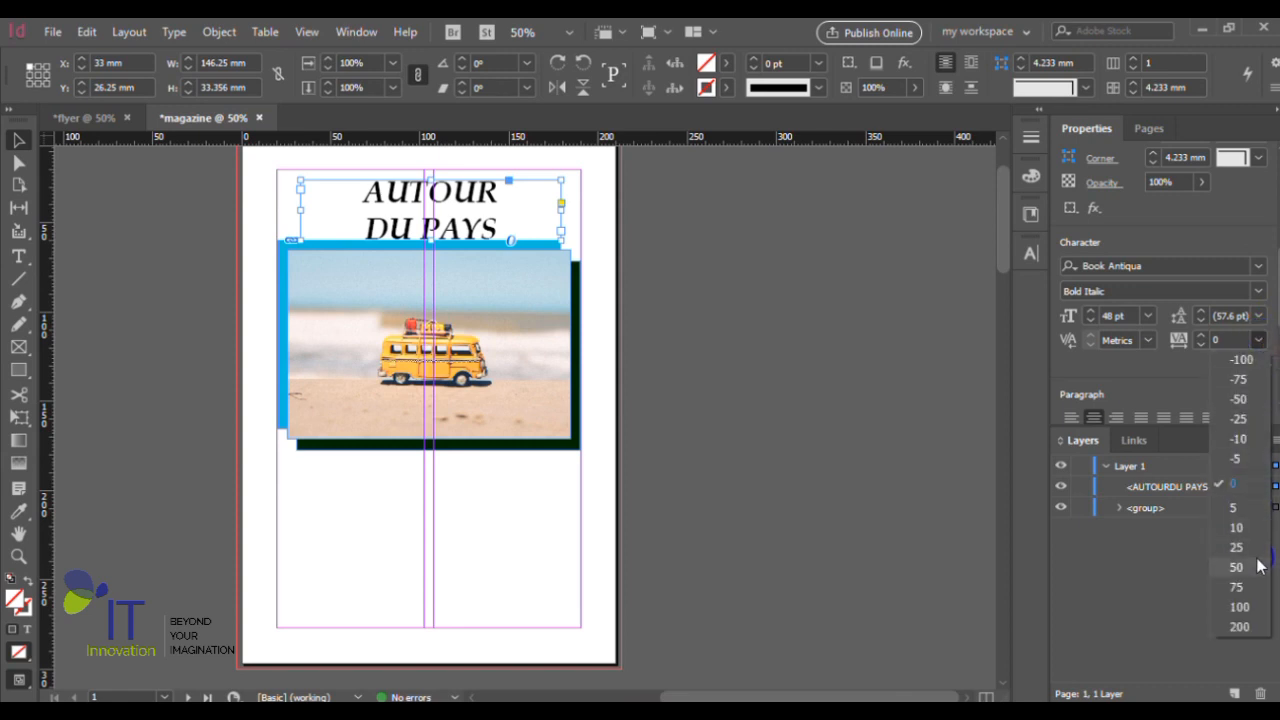
pyautogui.click(1237, 587)
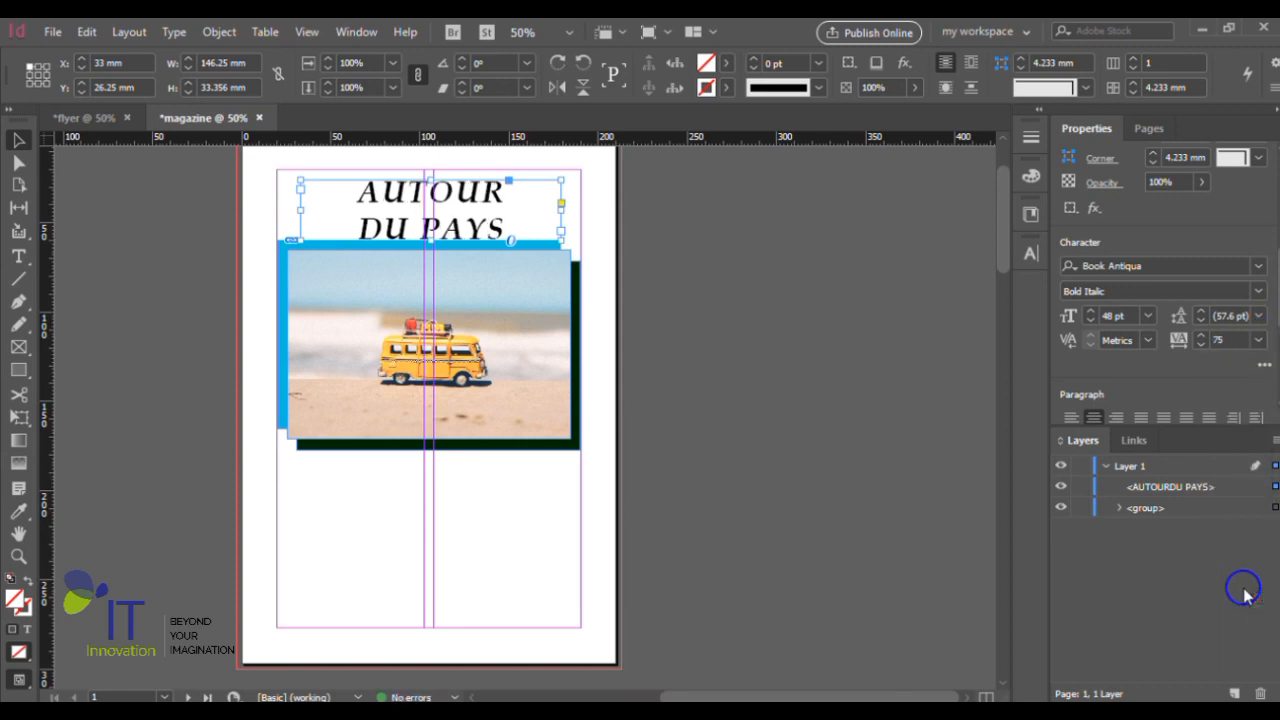
pyautogui.click(1259, 341)
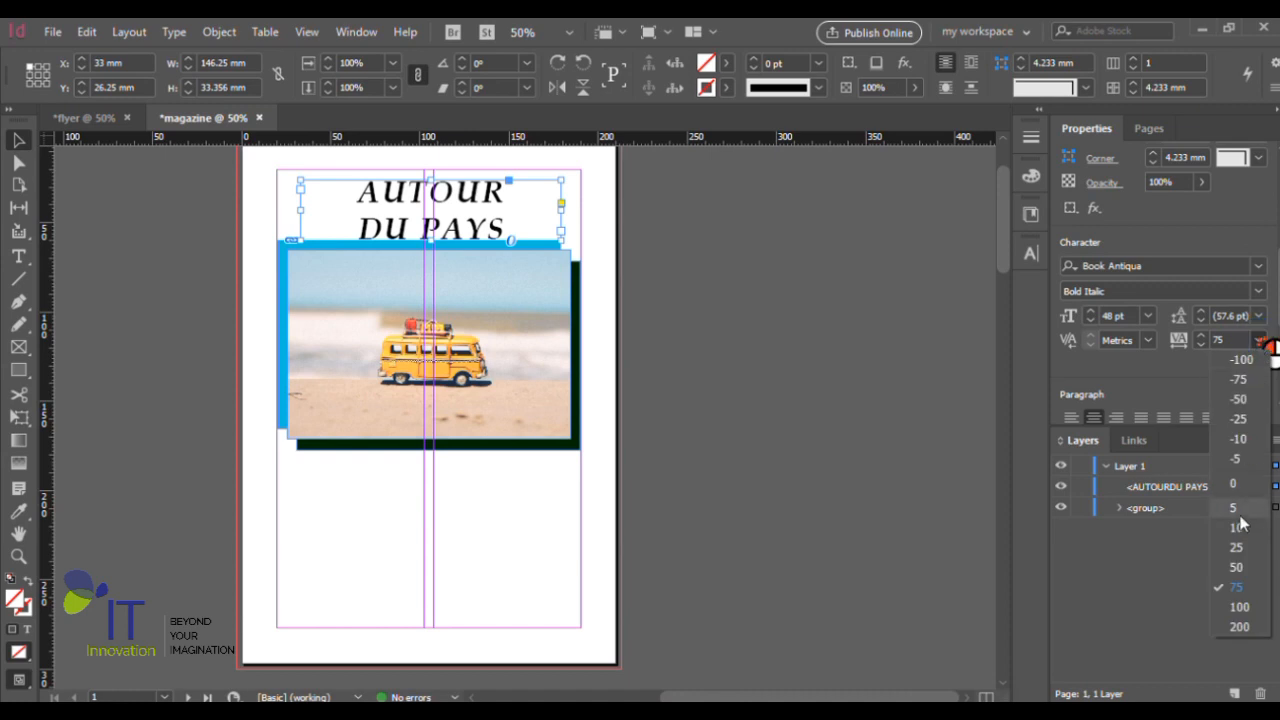
pyautogui.click(1240, 607)
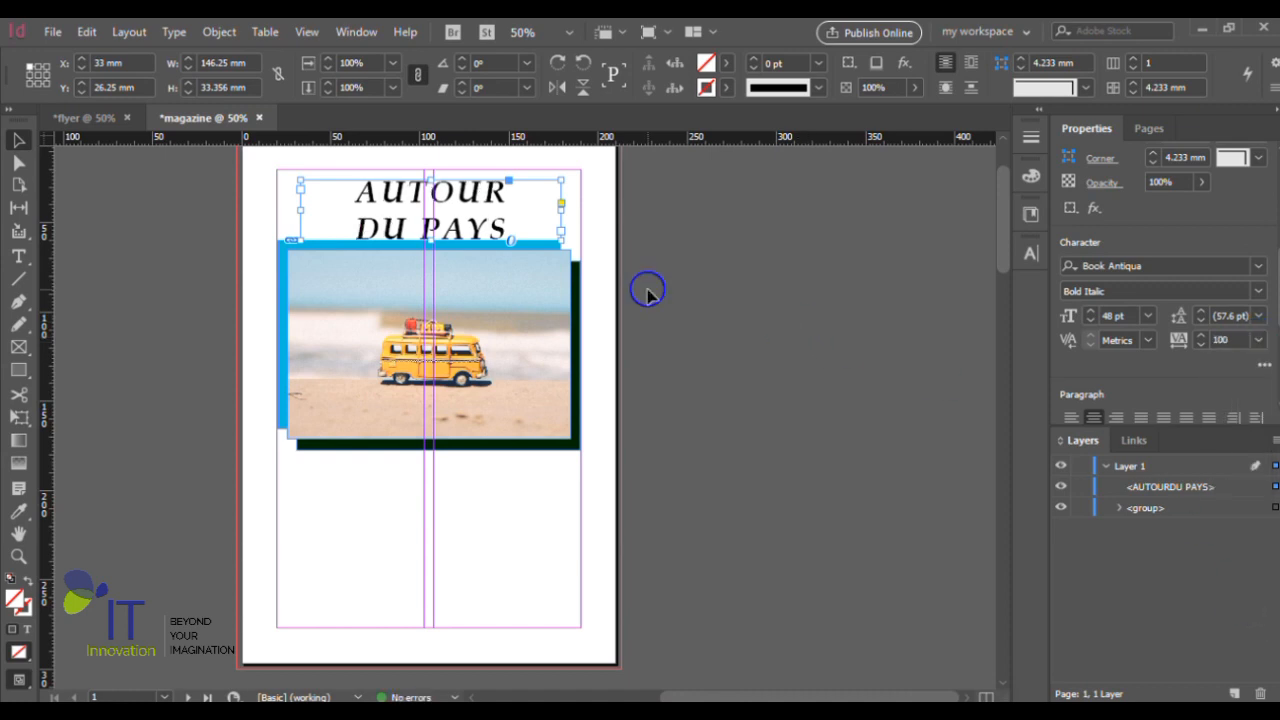
pyautogui.moveTo(489, 210); pyautogui.dragTo(475, 283)
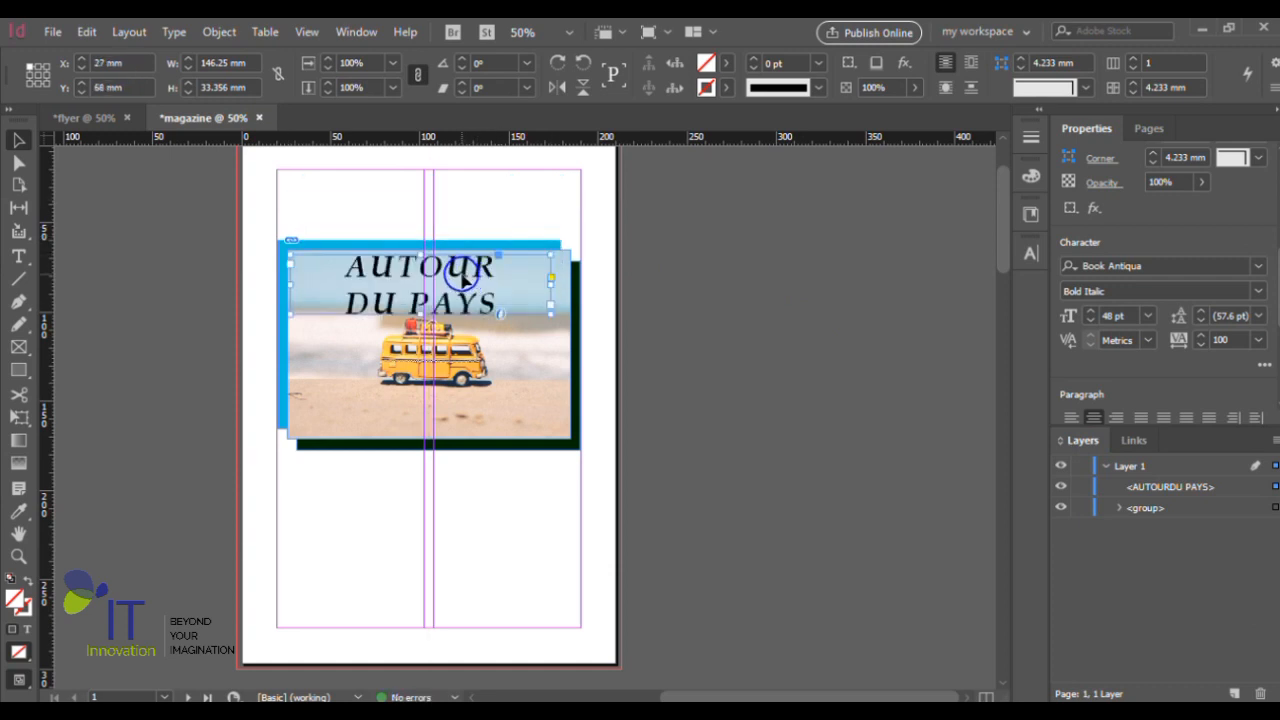
pyautogui.hotkey('ctrl', 'z')
pyautogui.scroll(2, 826, 311)
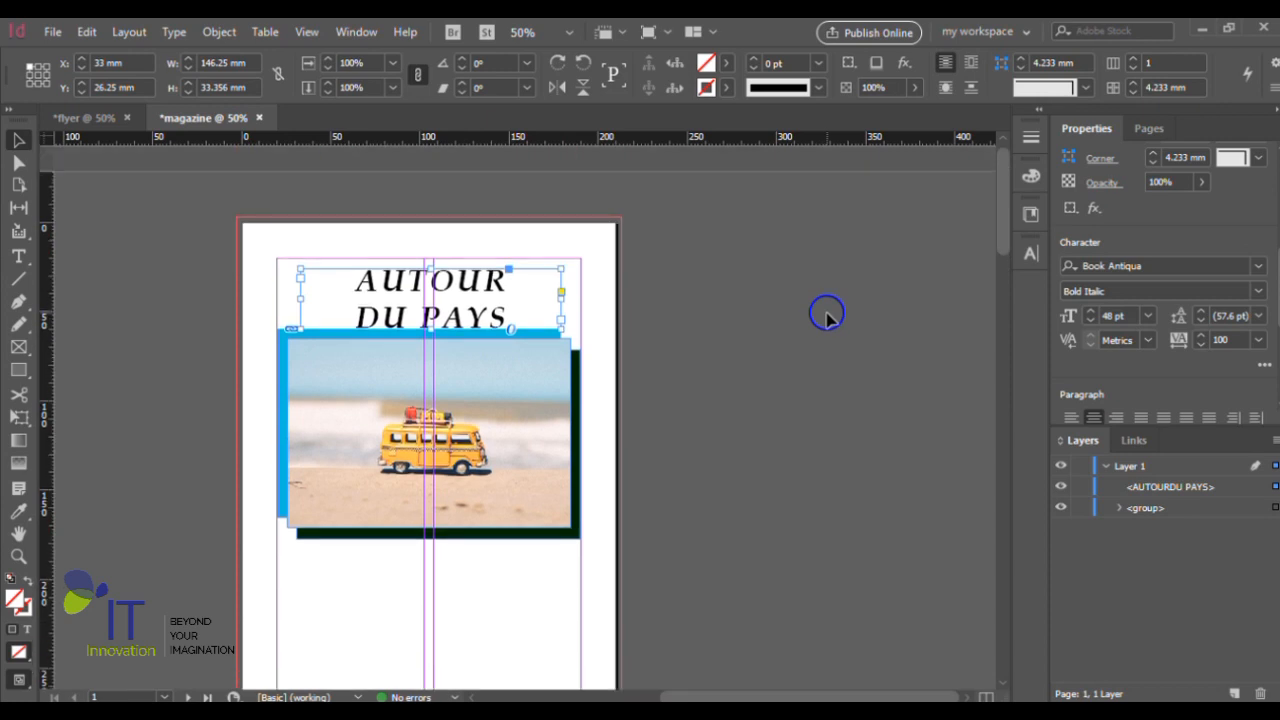
pyautogui.scroll(-1, 827, 313)
pyautogui.scroll(1, 835, 318)
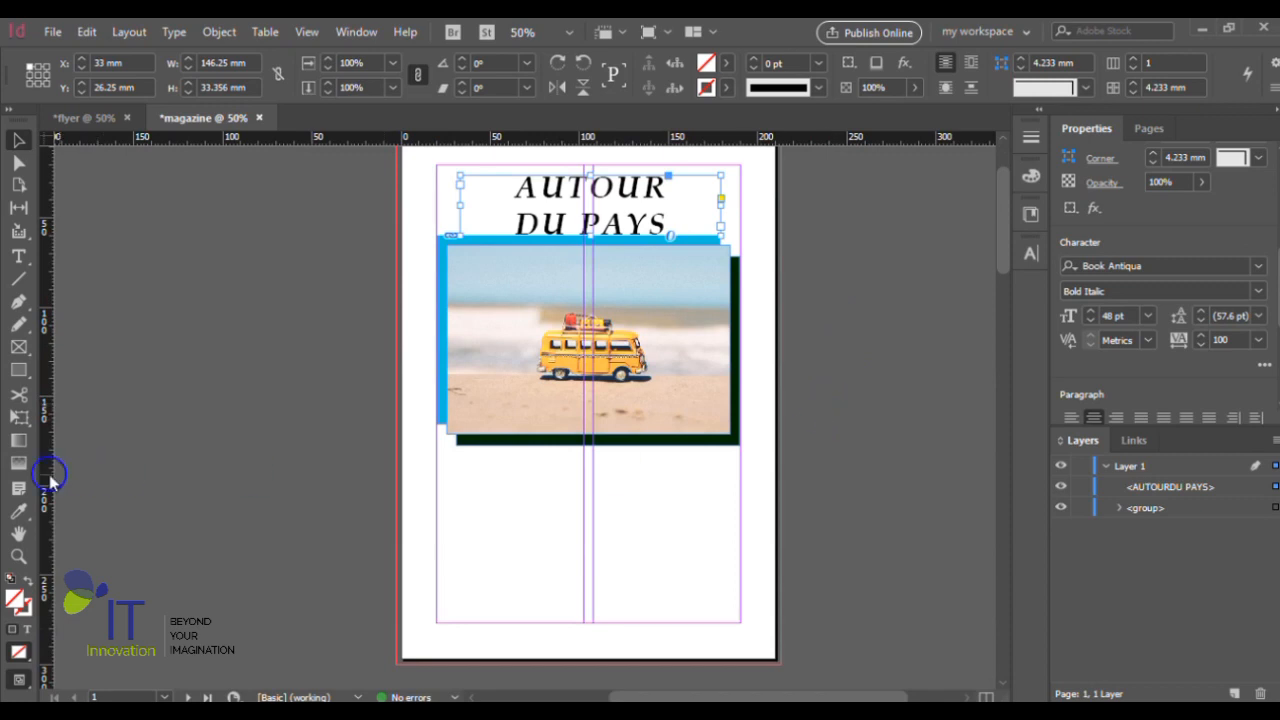
# - Draw a rectangle over the whole first page out to the bleed, 216 by 303 mm, starting at X -3 mm, Y -3 mm
pyautogui.click(18, 369)
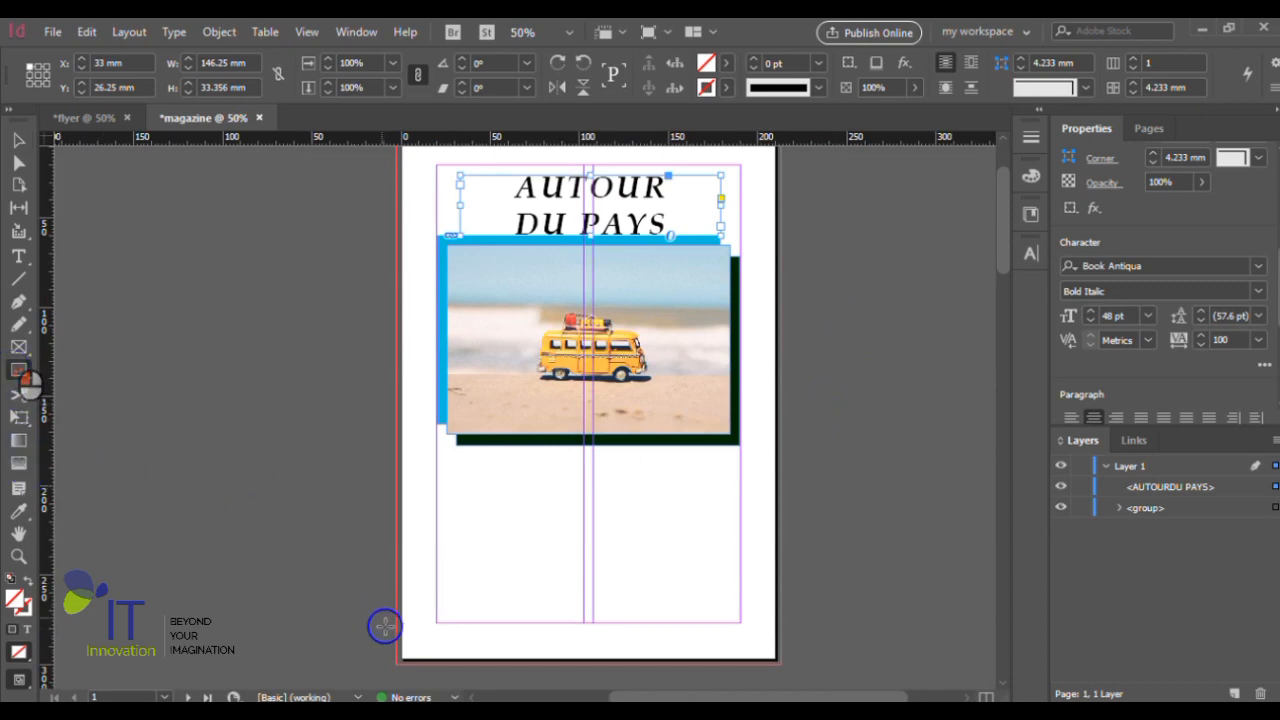
pyautogui.scroll(3, 393, 657)
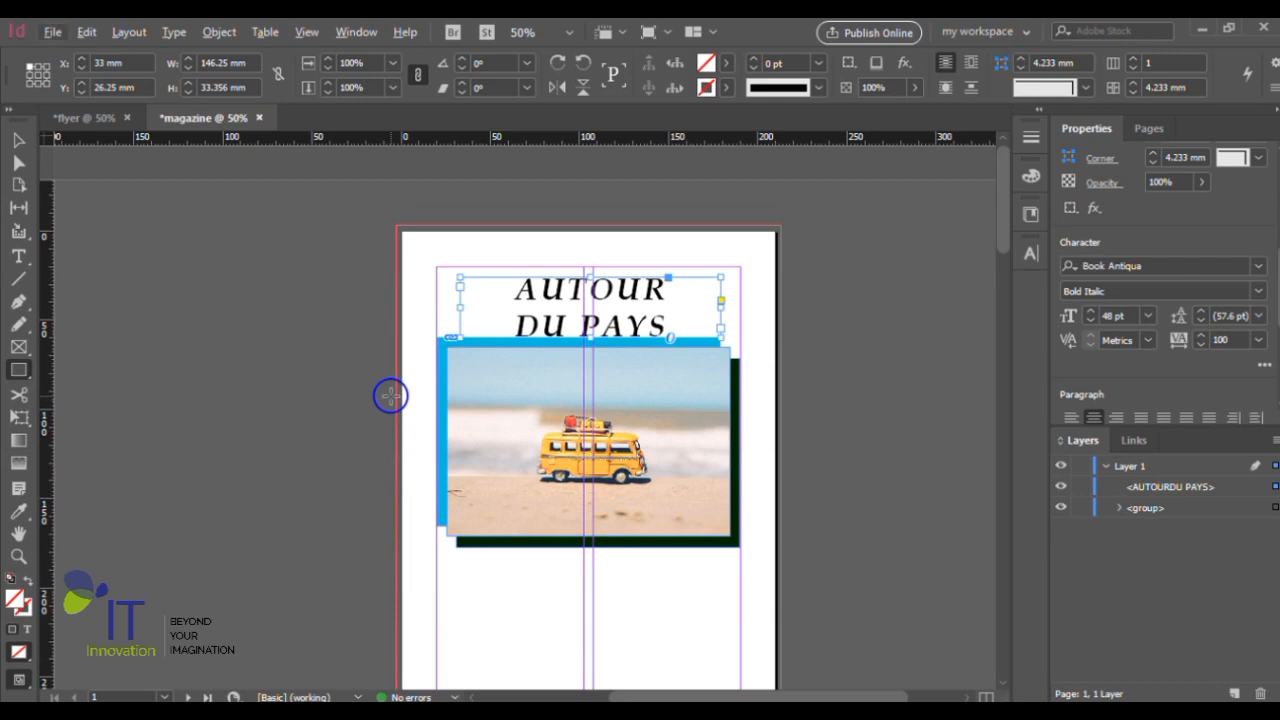
pyautogui.scroll(-1, 390, 395)
pyautogui.scroll(1, 664, 301)
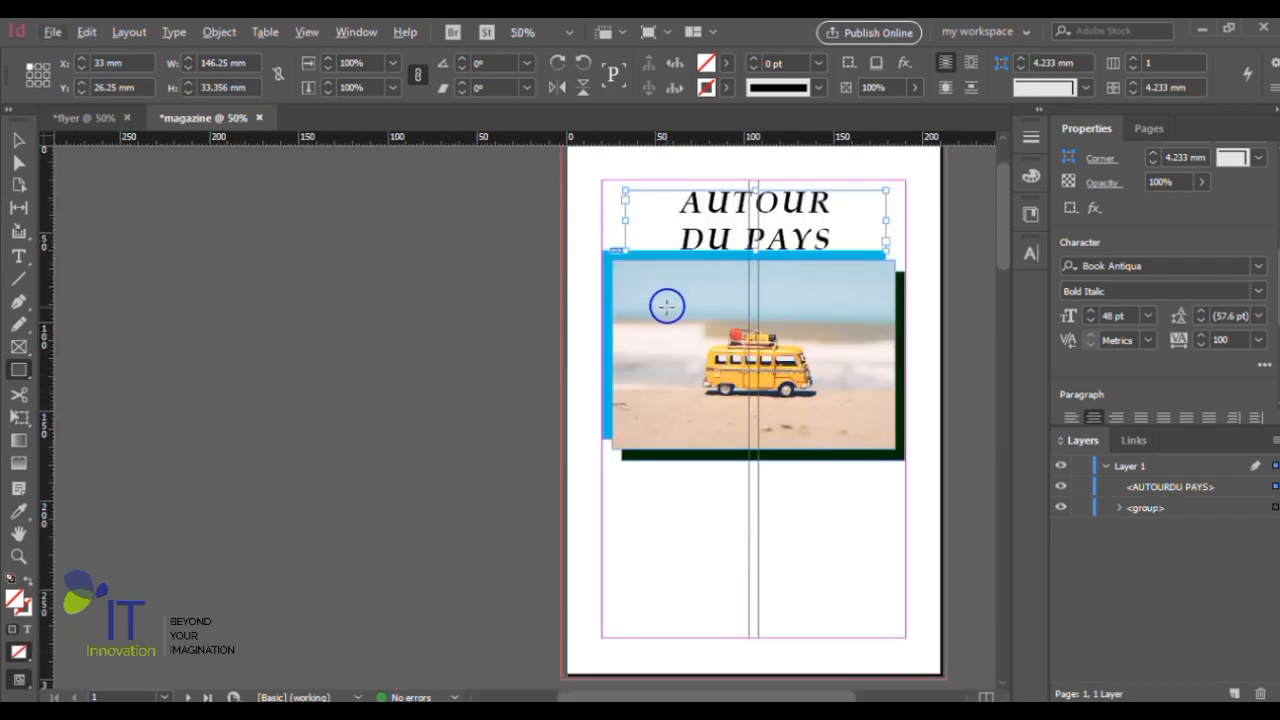
pyautogui.hscroll(2, 667, 306)
pyautogui.hscroll(2, 666, 307)
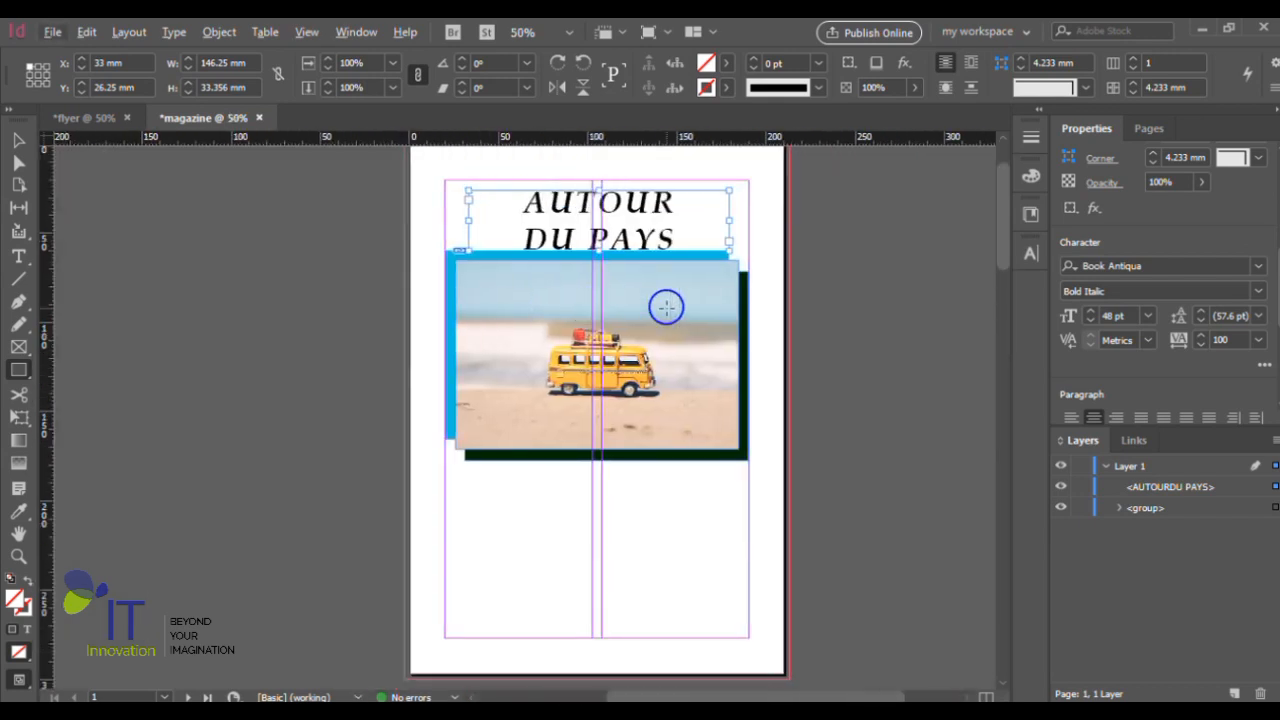
pyautogui.scroll(1, 666, 307)
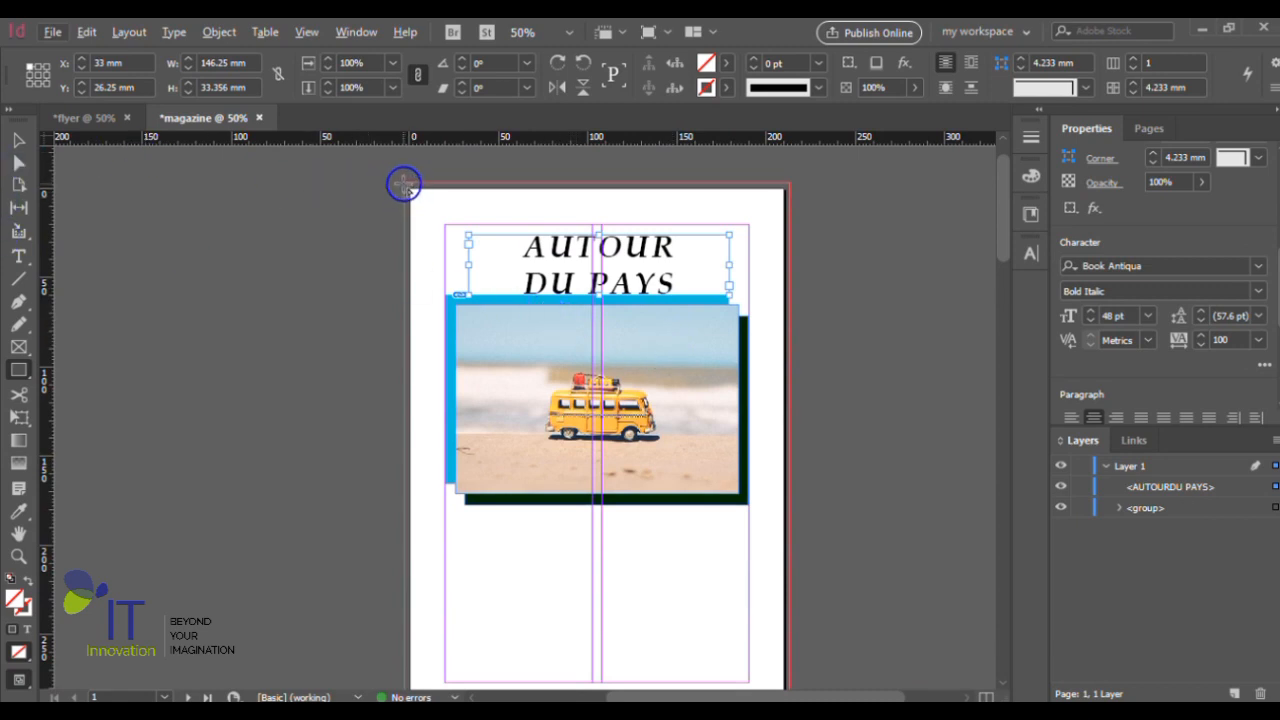
pyautogui.moveTo(404, 184); pyautogui.dragTo(790, 487)
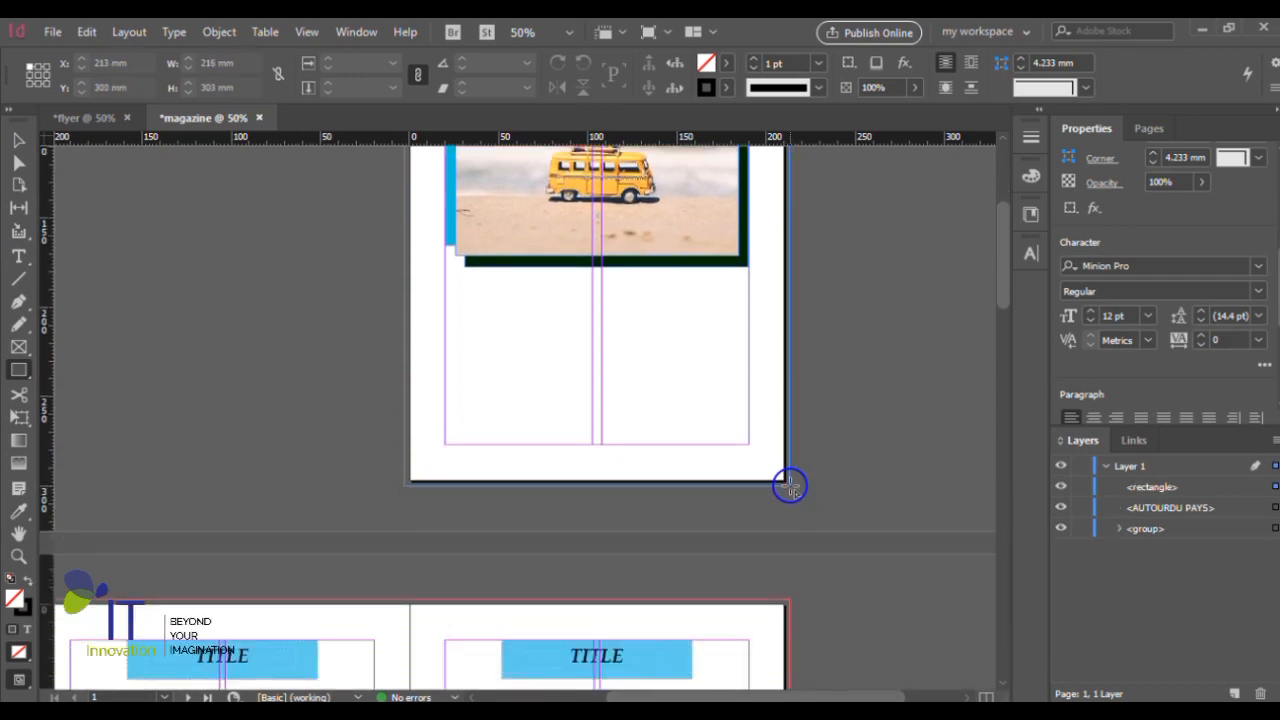
# - Fill the full-page rectangle with the dark blue C=100 M=90 Y=10 K=0 swatch
pyautogui.scroll(4, 790, 487)
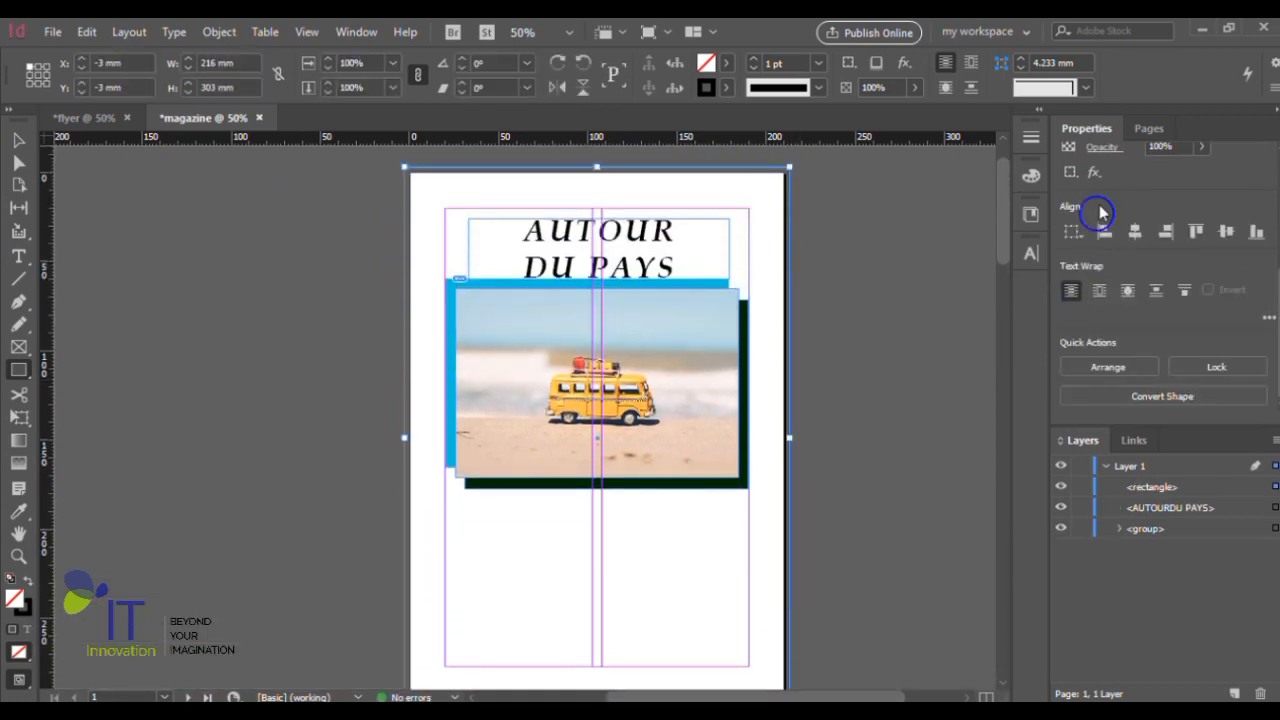
pyautogui.scroll(5, 1272, 196)
pyautogui.click(1070, 311)
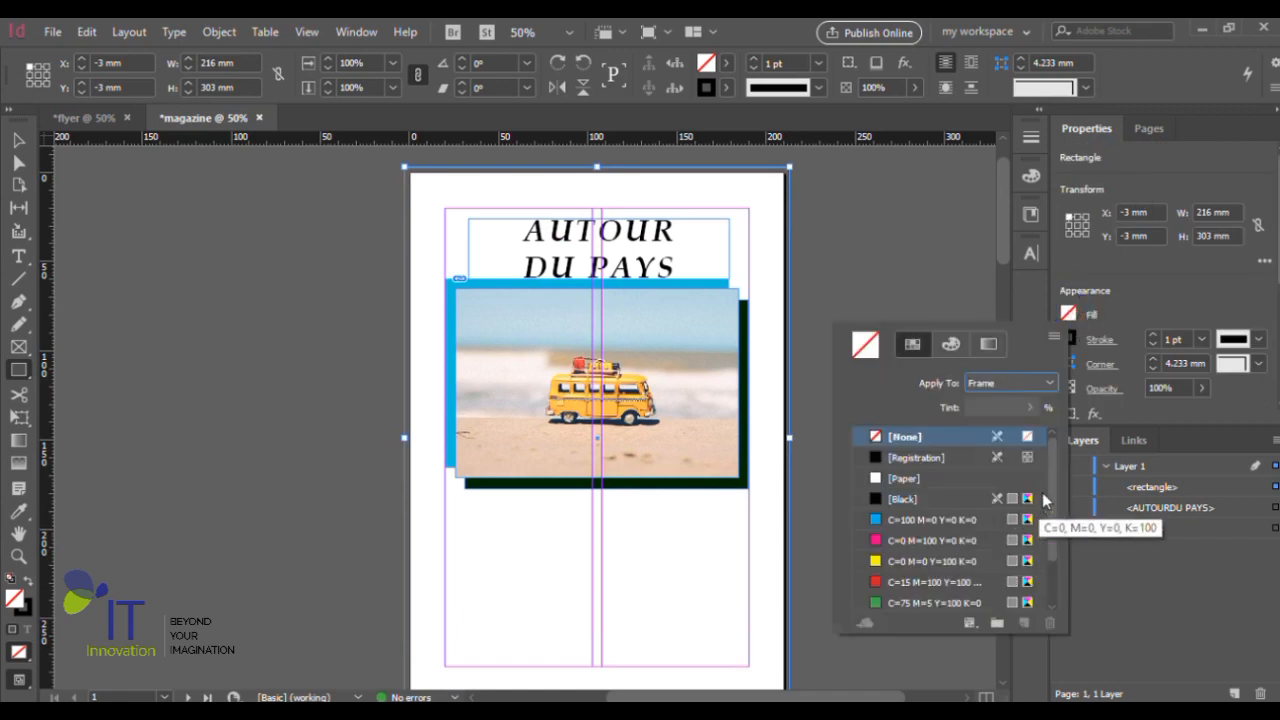
pyautogui.moveTo(1050, 490); pyautogui.dragTo(1051, 537)
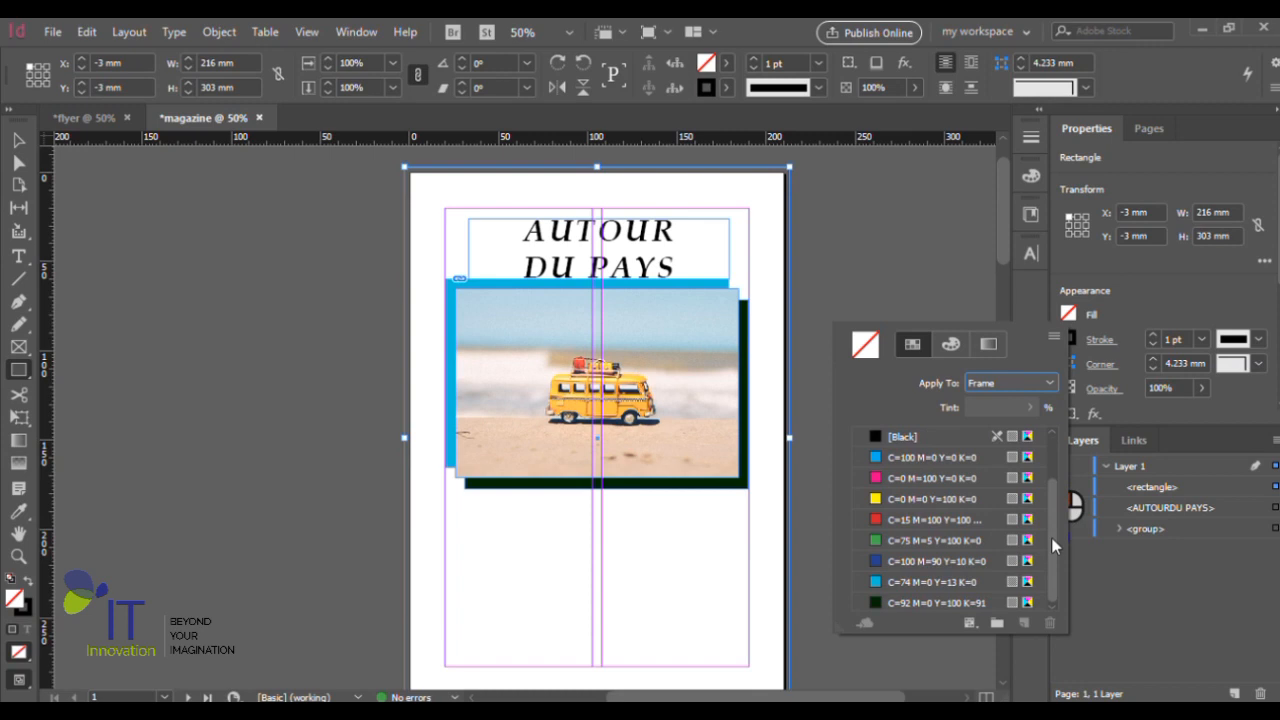
pyautogui.click(939, 560)
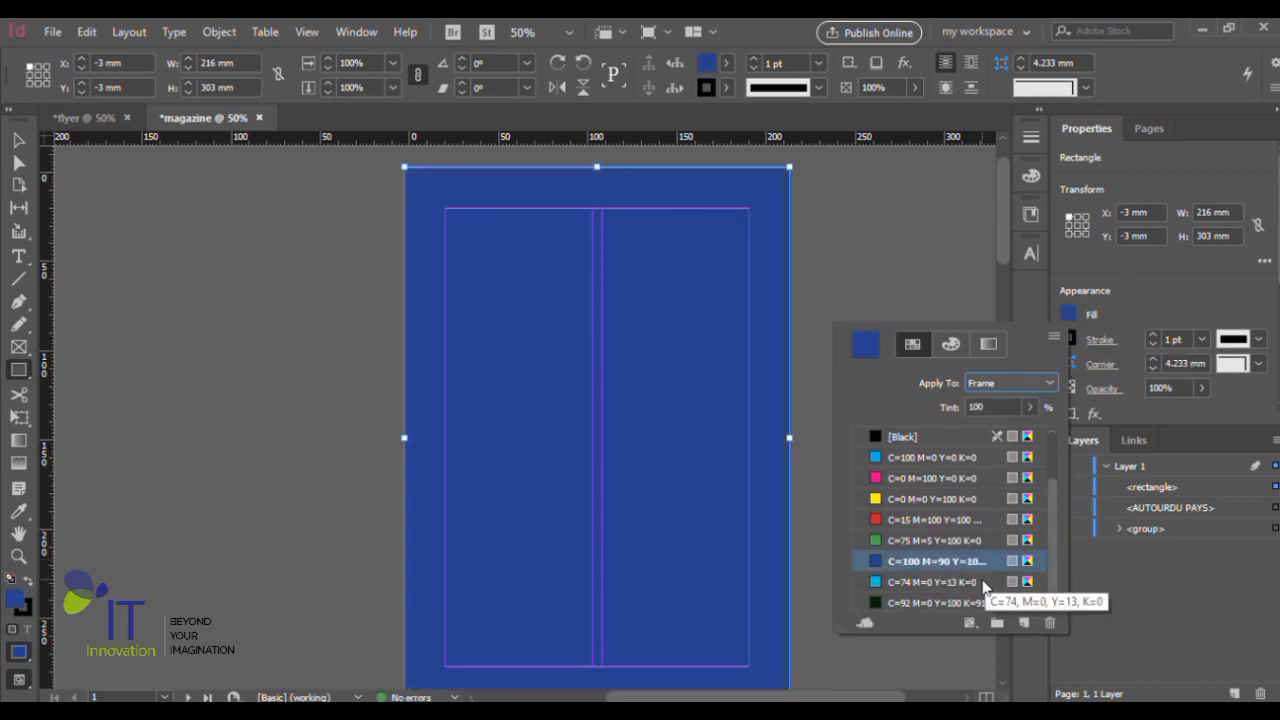
# - Lighten the rectangle's blue fill to a pale lavender tint of about 23%
pyautogui.click(951, 345)
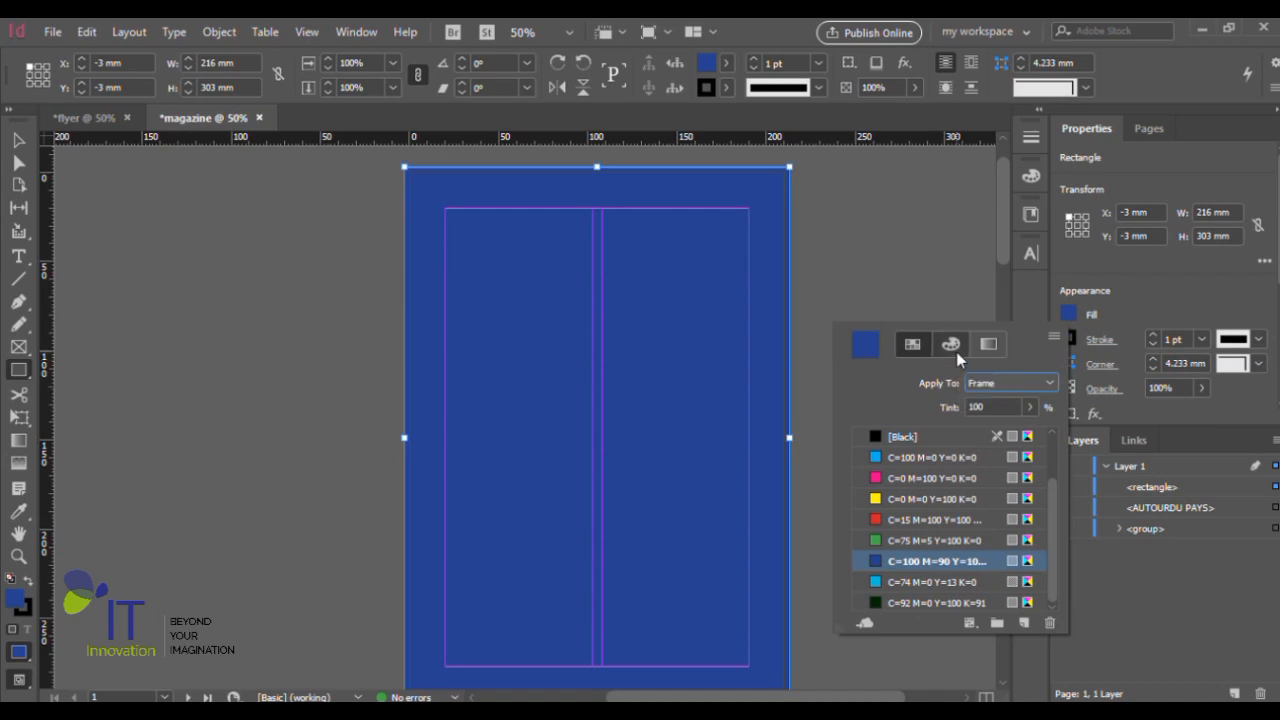
pyautogui.click(938, 576)
pyautogui.click(936, 559)
pyautogui.click(922, 546)
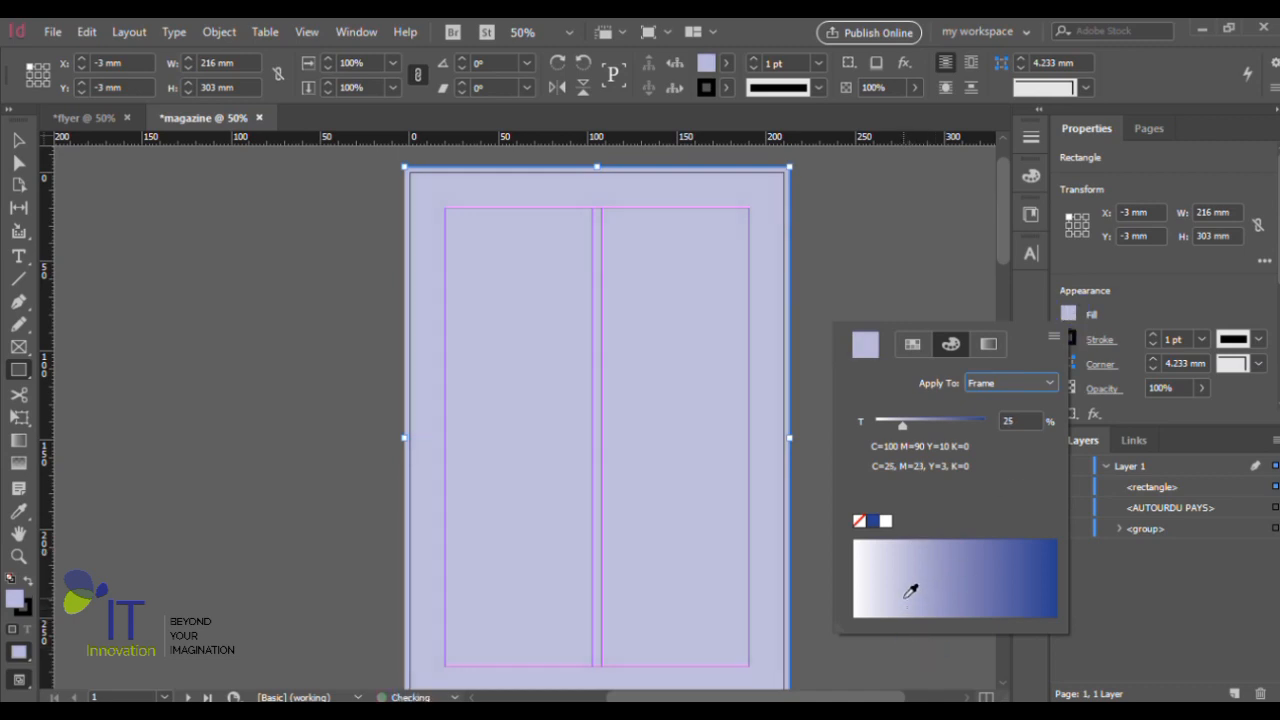
# - Remove the full-page rectangle's stroke by setting its color to [None]
pyautogui.click(1070, 339)
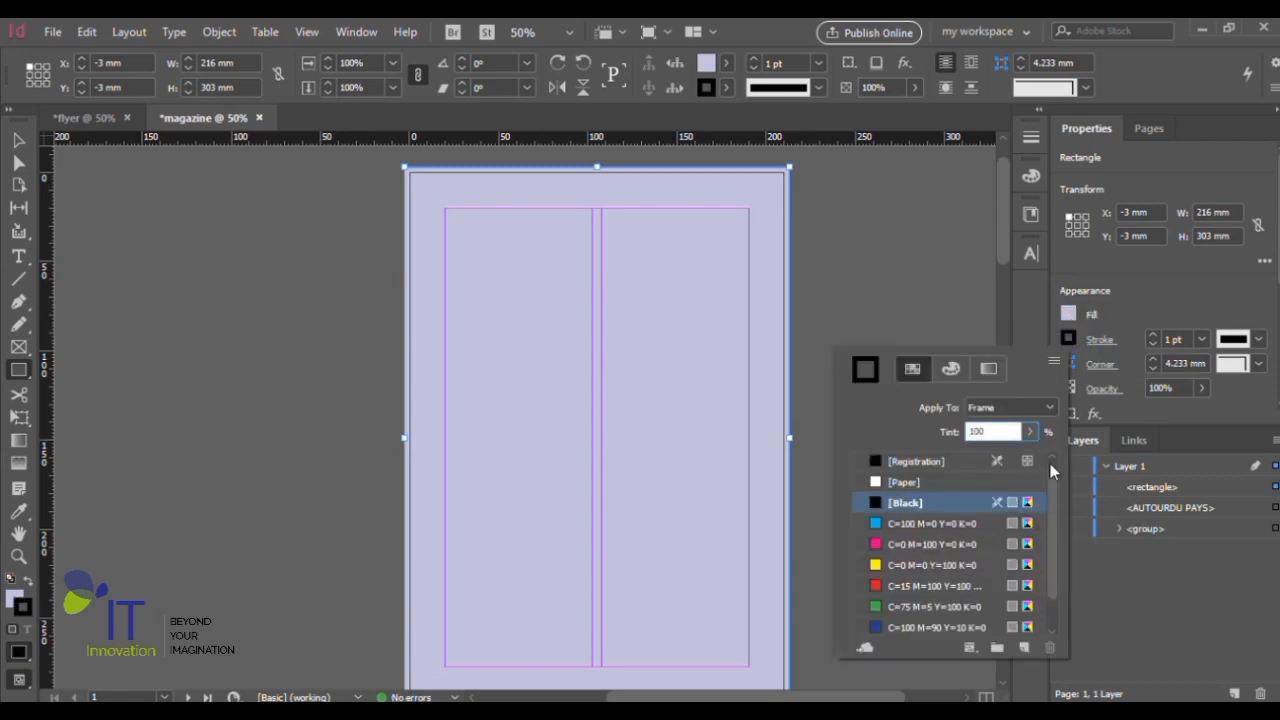
pyautogui.click(1050, 462)
pyautogui.click(876, 461)
pyautogui.click(1070, 337)
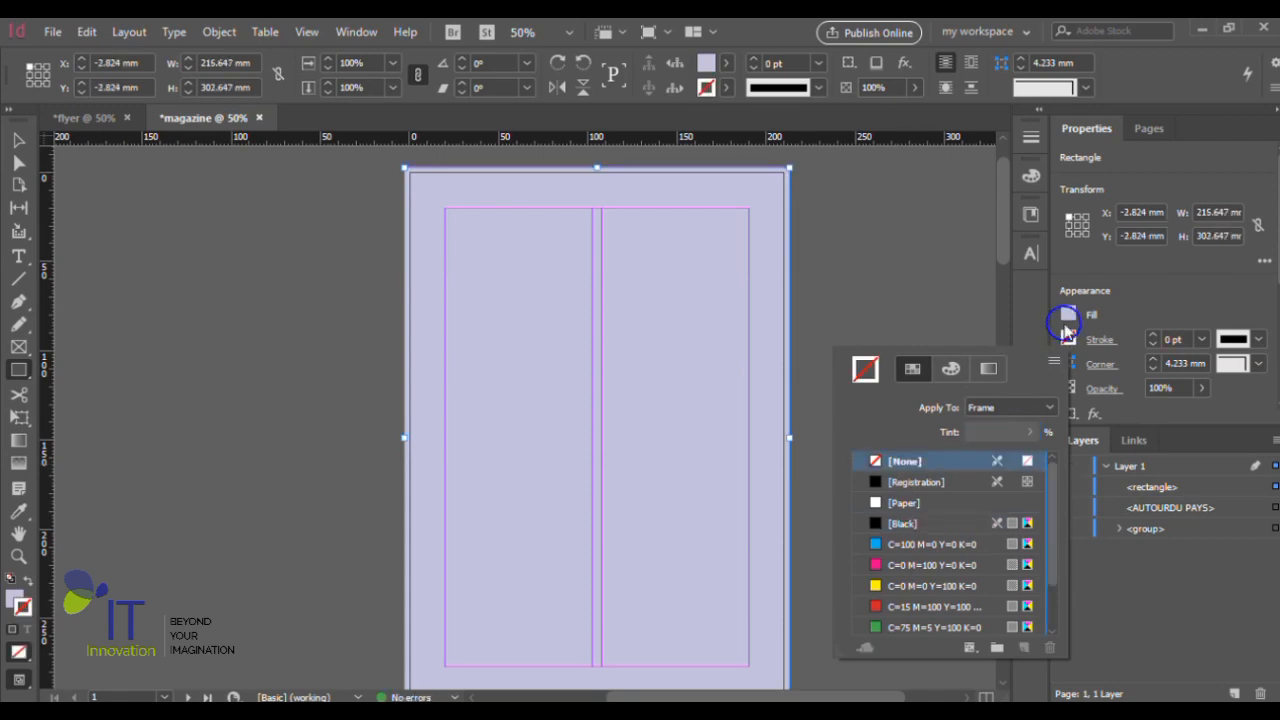
pyautogui.click(1068, 313)
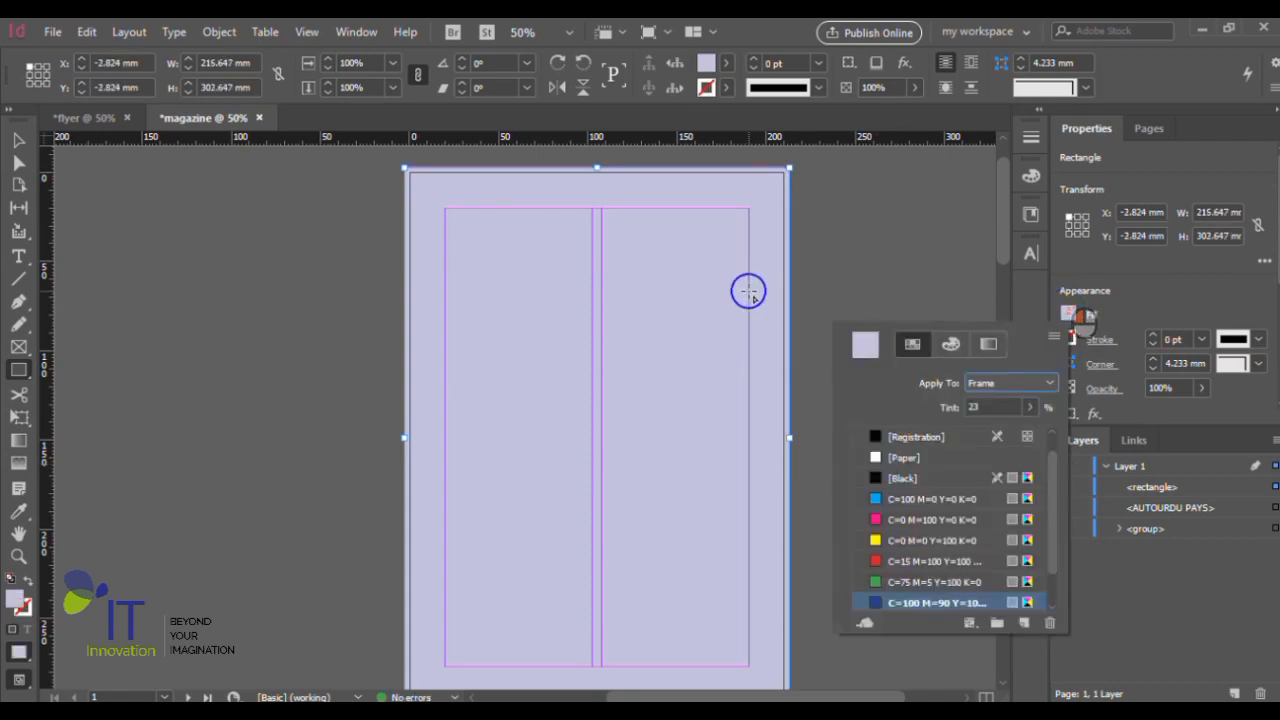
pyautogui.click(1086, 313)
# - Send the lavender rectangle to the back, behind the title and the photo group
pyautogui.click(626, 300)
pyautogui.rightClick(608, 318)
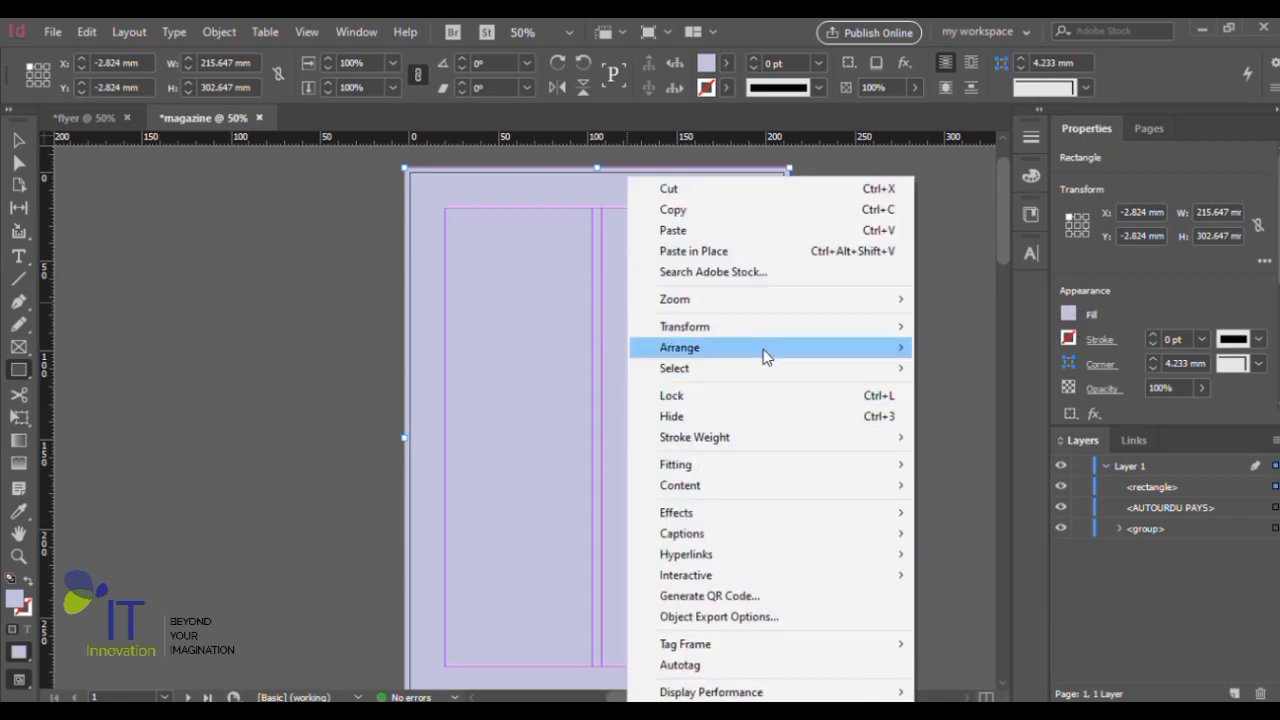
pyautogui.moveTo(763, 348)
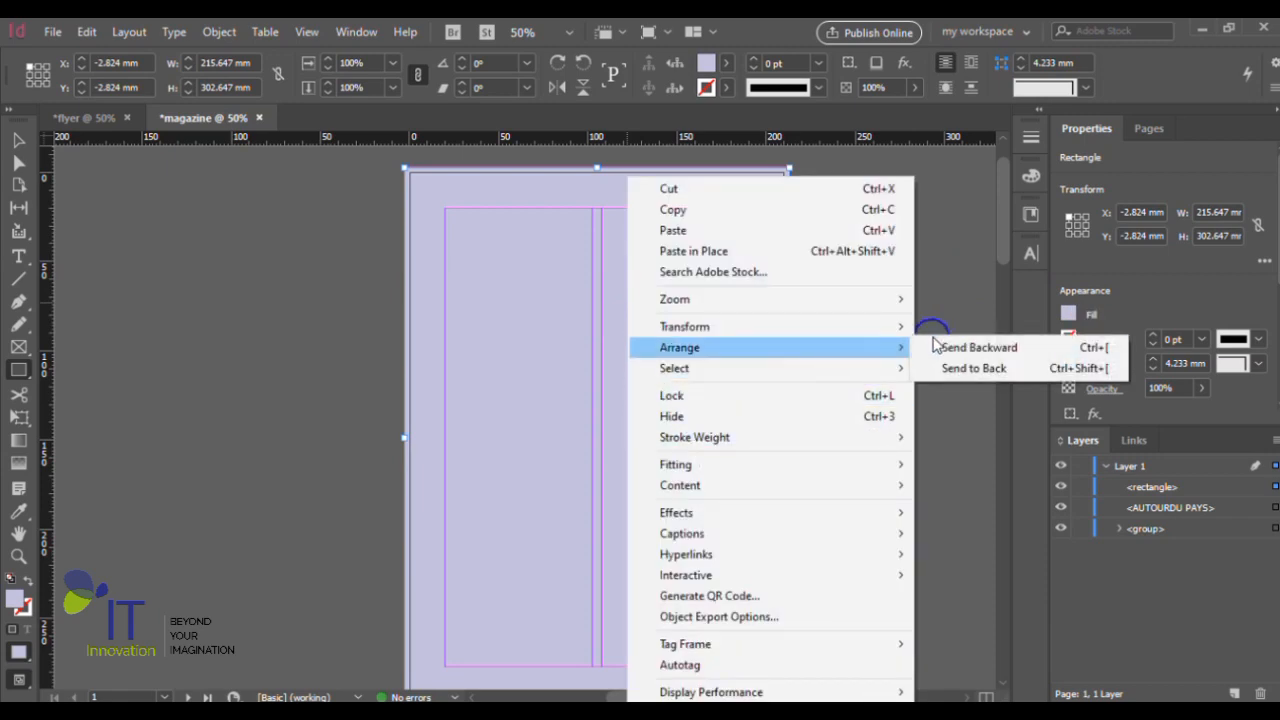
pyautogui.click(977, 371)
pyautogui.scroll(-1, 900, 427)
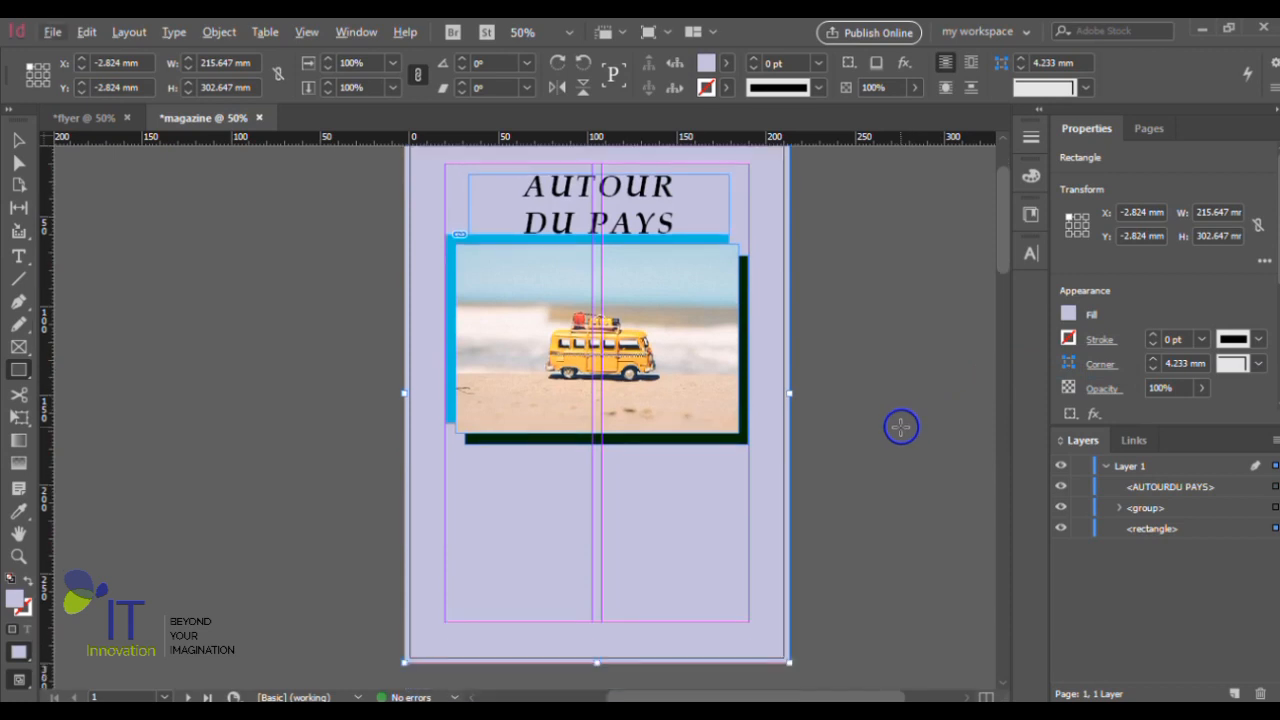
# - Try filling the title's text frame with the white [Paper] swatch, and undo that fill
pyautogui.click(18, 140)
pyautogui.click(491, 171)
pyautogui.click(634, 188)
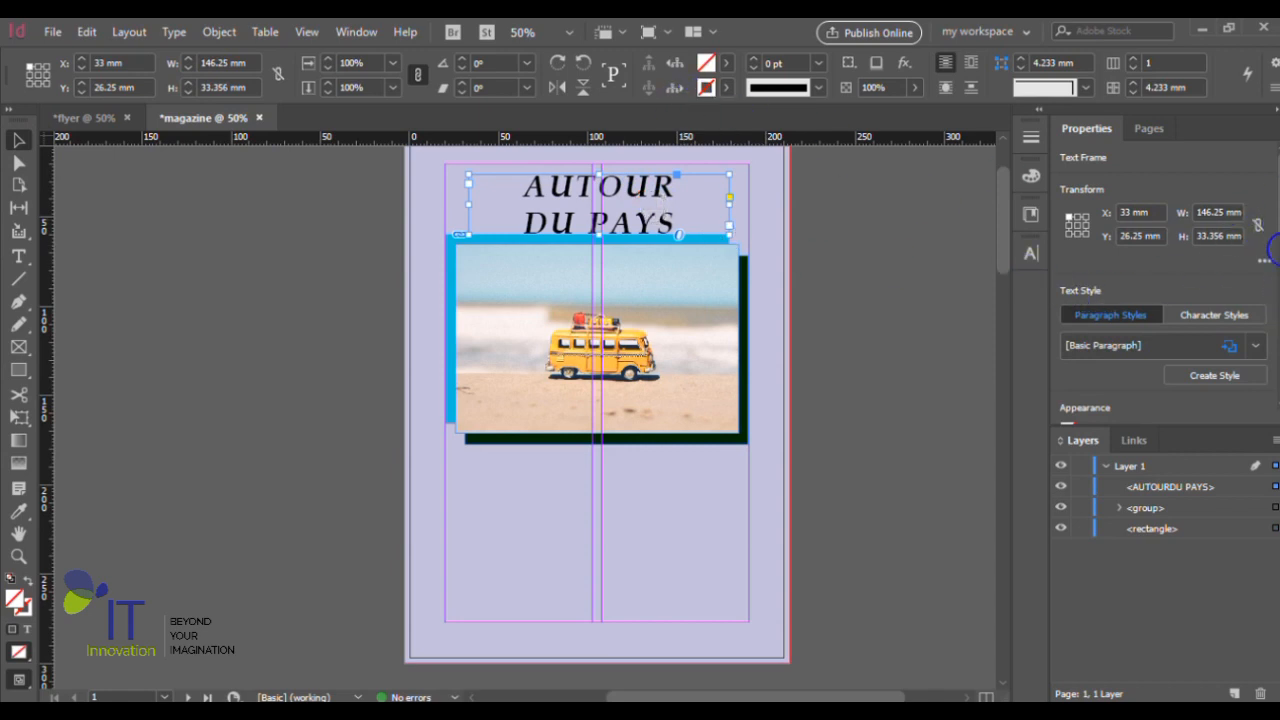
pyautogui.scroll(-5, 1266, 250)
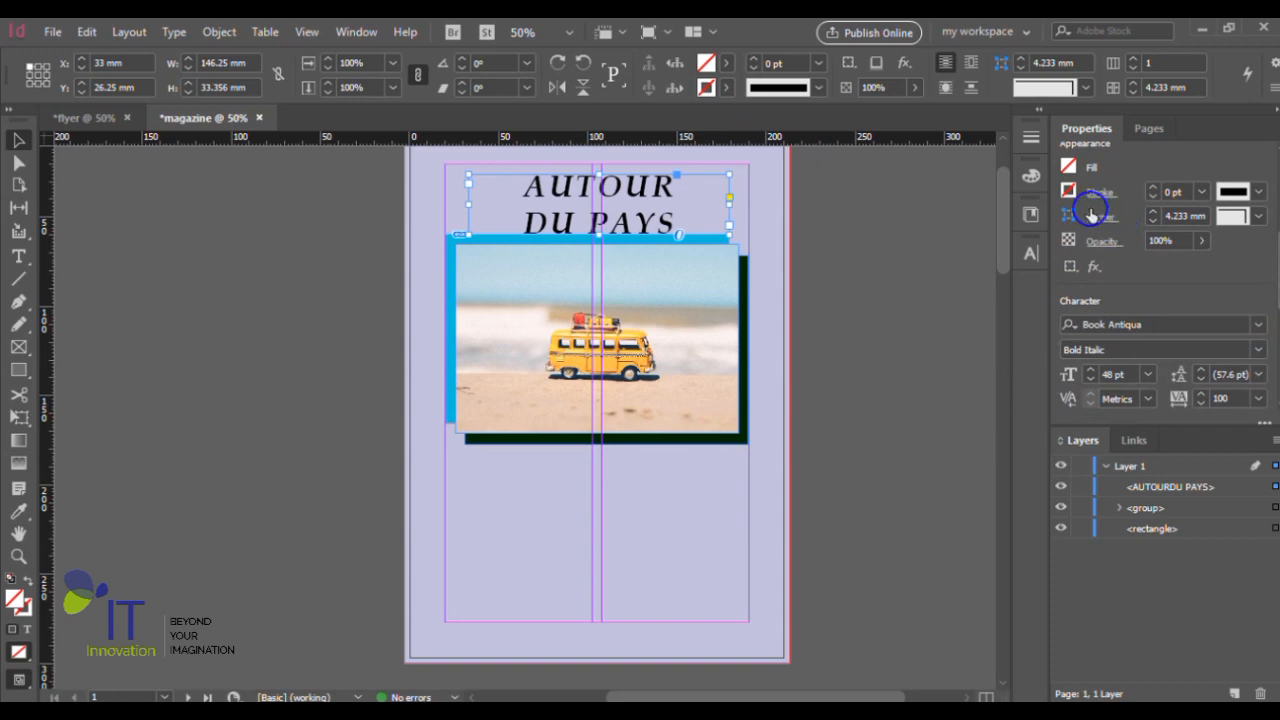
pyautogui.click(1069, 168)
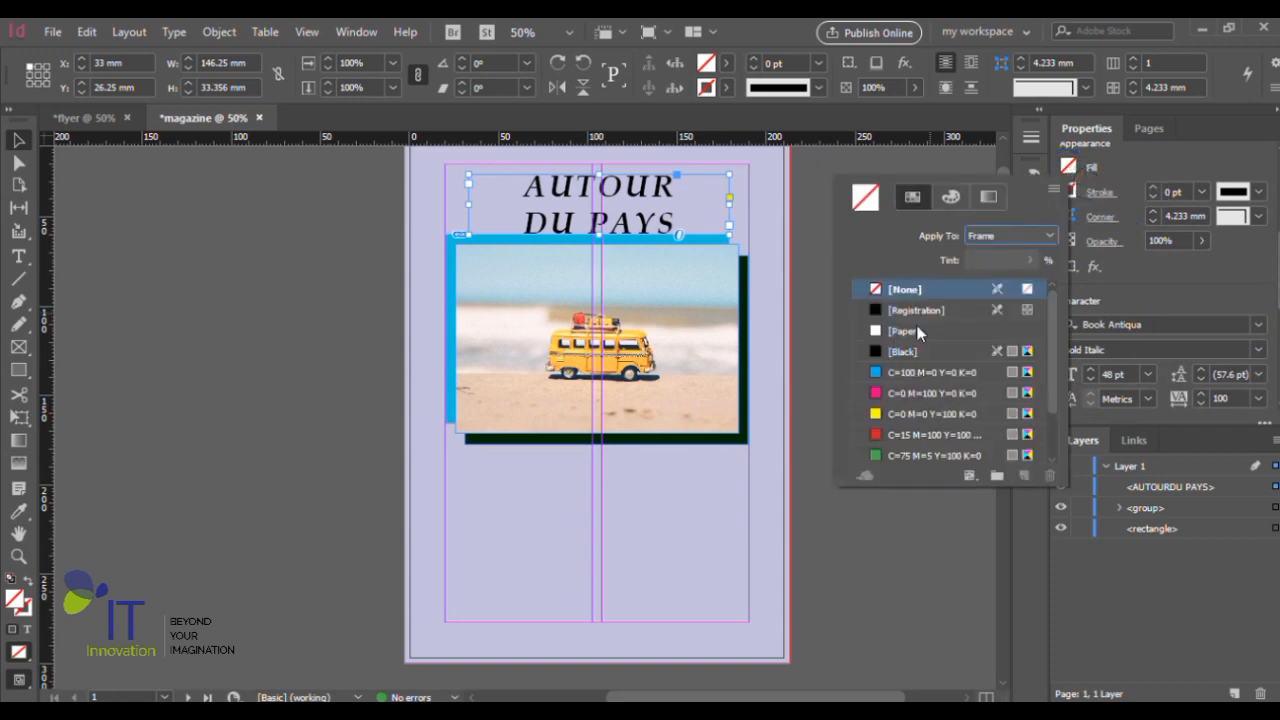
pyautogui.click(878, 336)
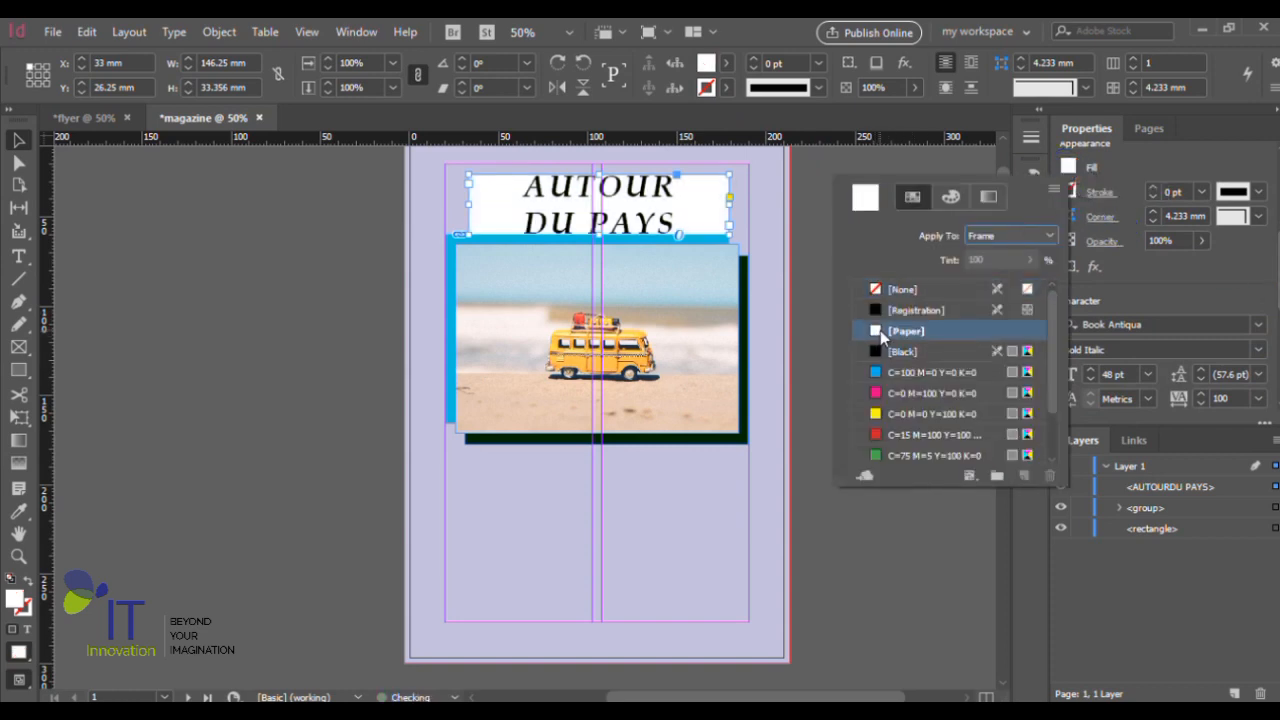
pyautogui.click(1068, 168)
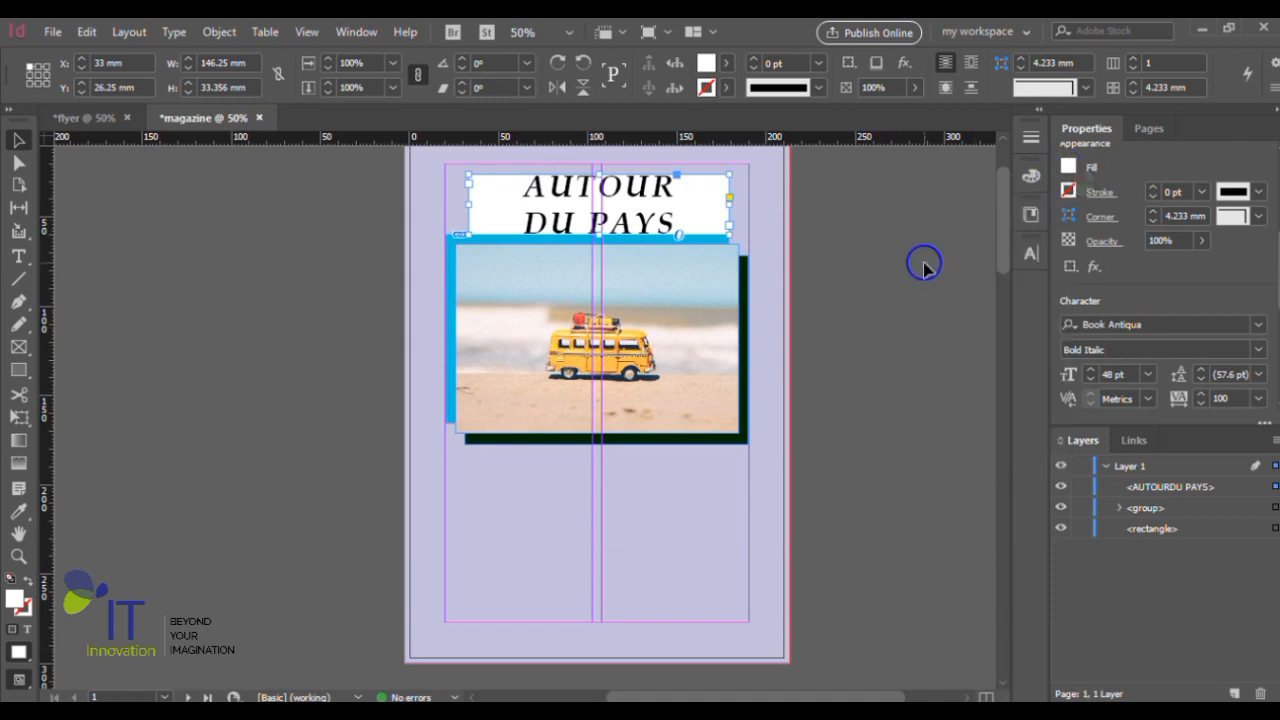
pyautogui.hotkey('ctrl', 'z')
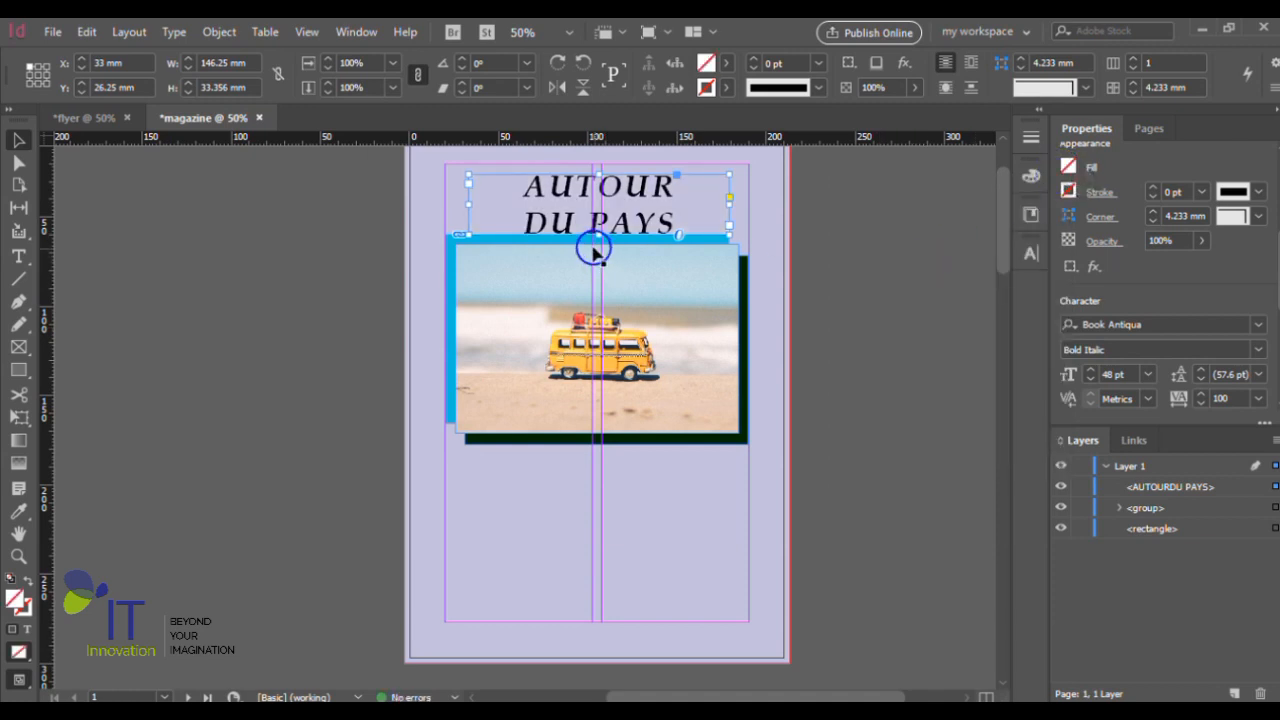
# - Color all of the title text with the white [Paper] swatch and apply center alignment to it
pyautogui.doubleClick(668, 216)
pyautogui.hotkey('ctrl', 'a')
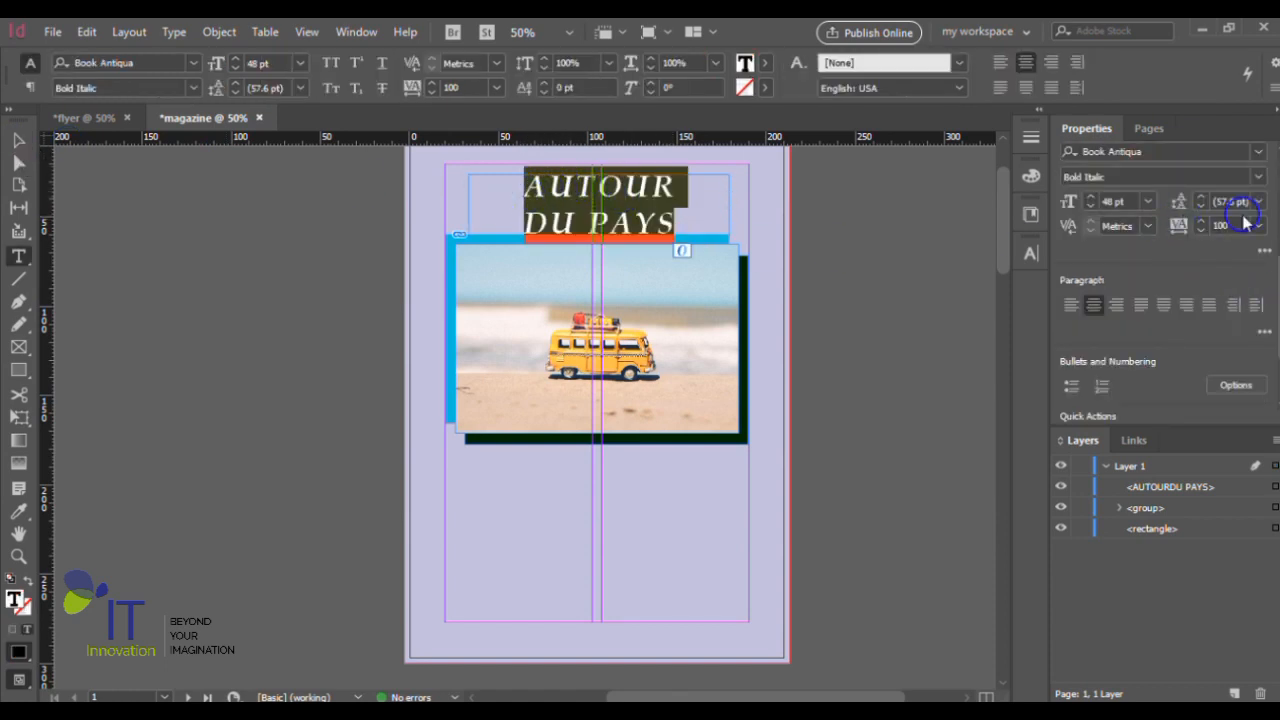
pyautogui.scroll(3, 1270, 242)
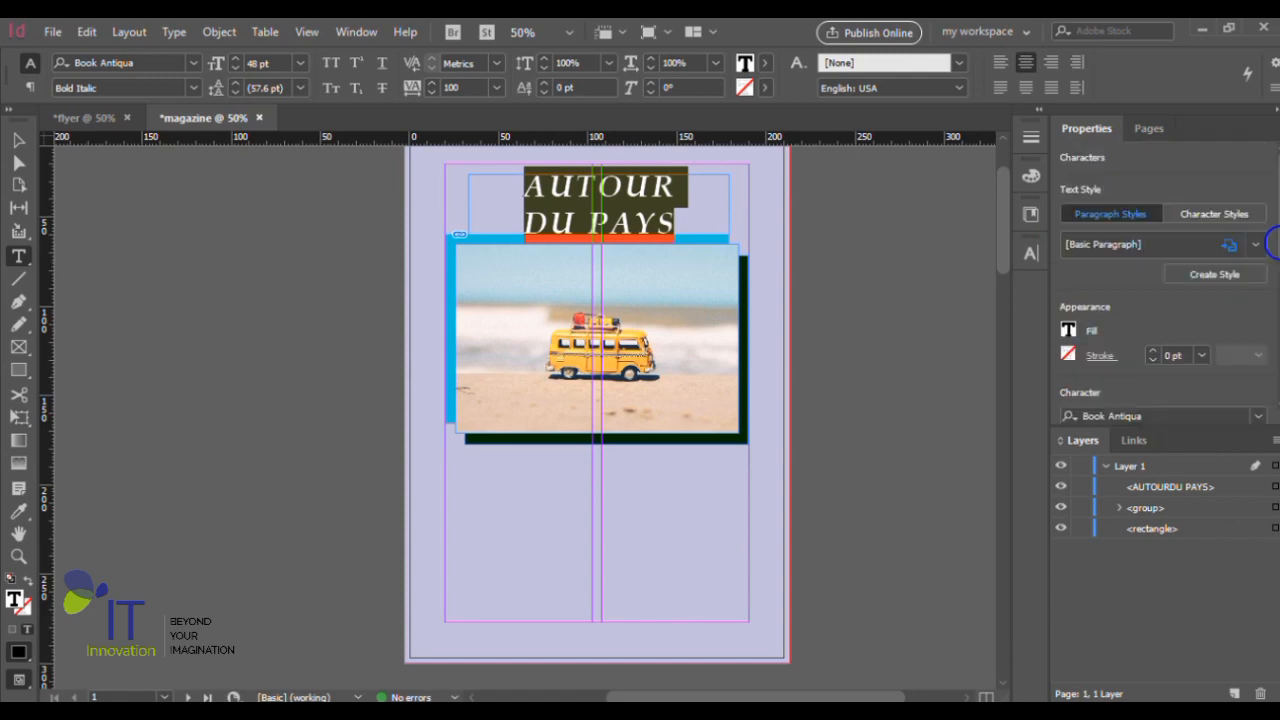
pyautogui.click(1068, 330)
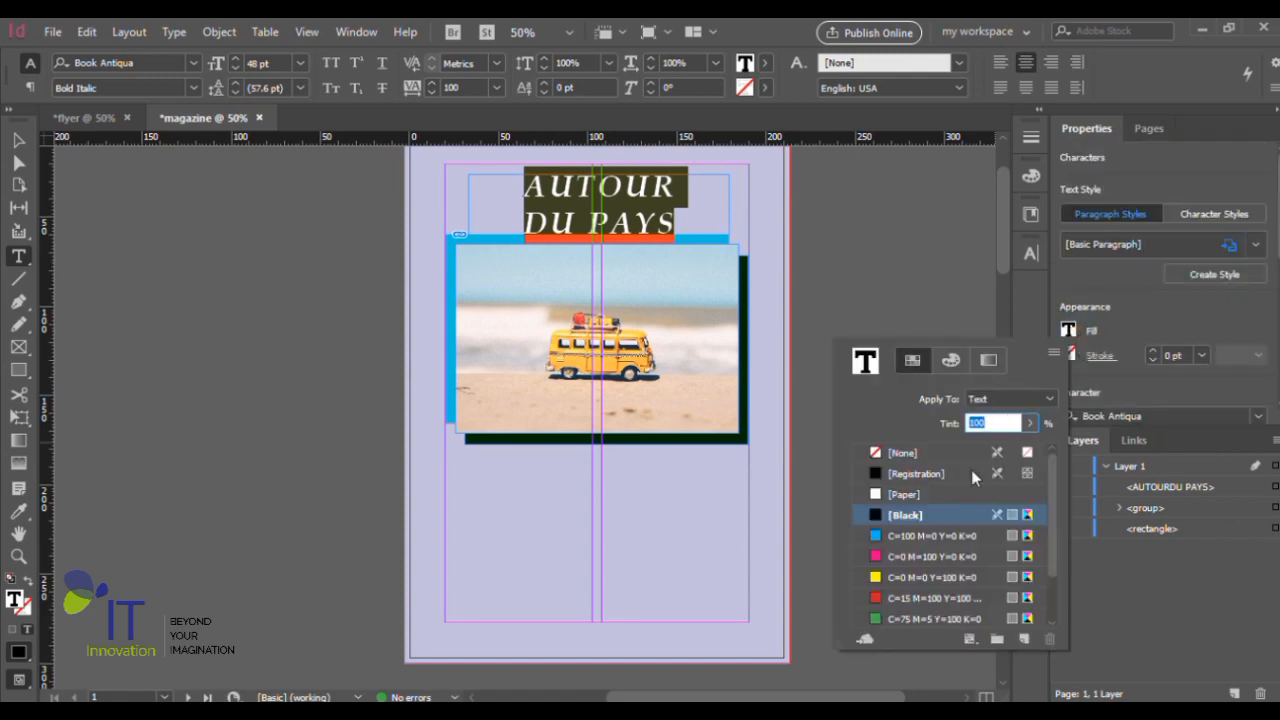
pyautogui.click(904, 495)
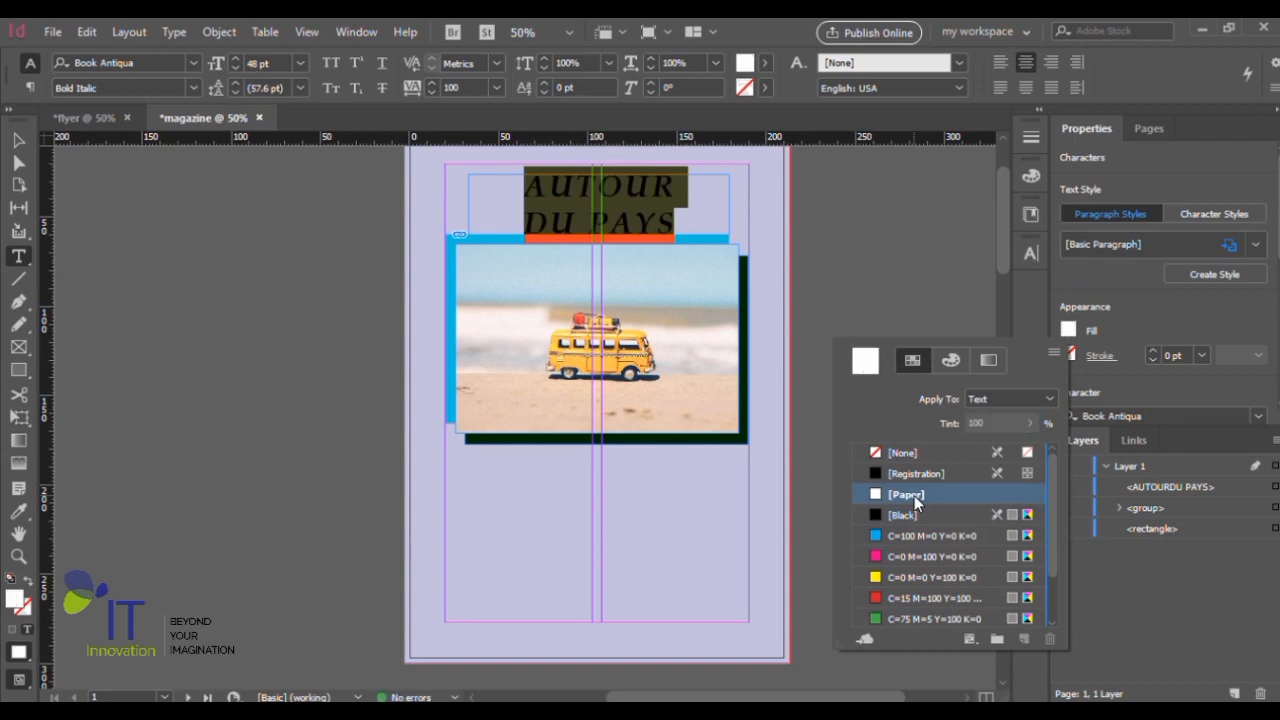
pyautogui.click(914, 496)
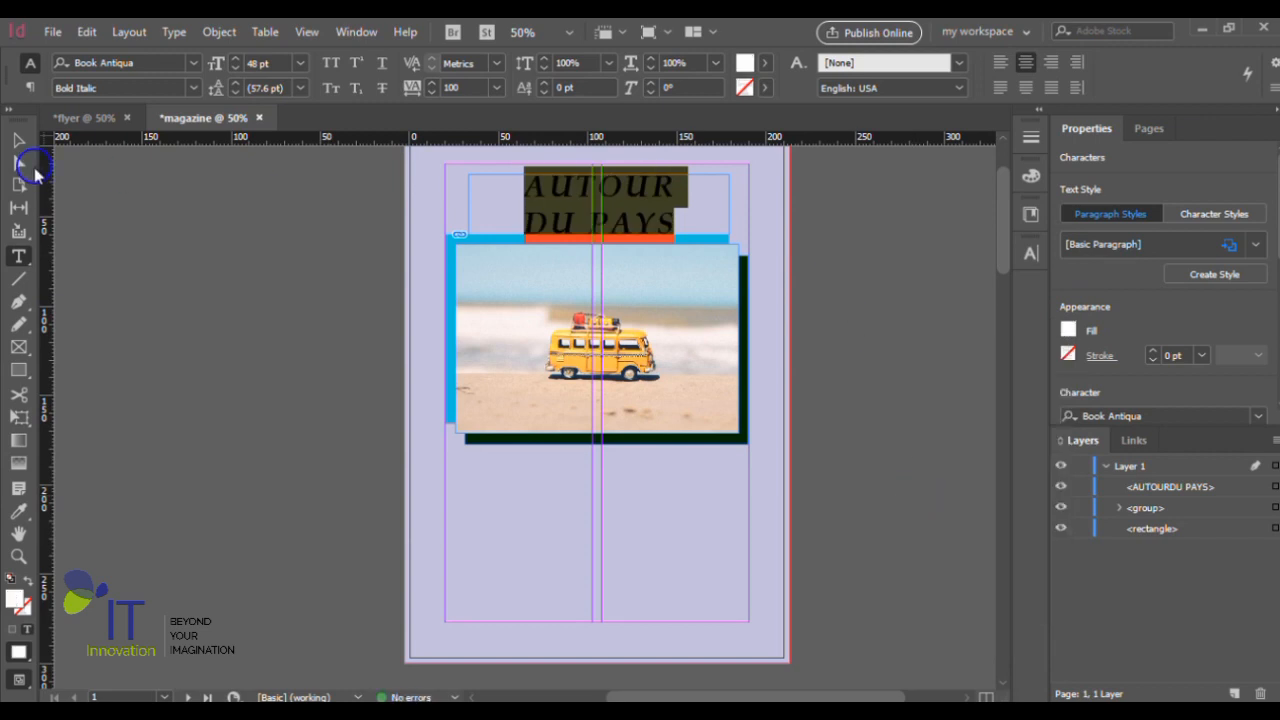
pyautogui.moveTo(1278, 231); pyautogui.dragTo(1277, 328)
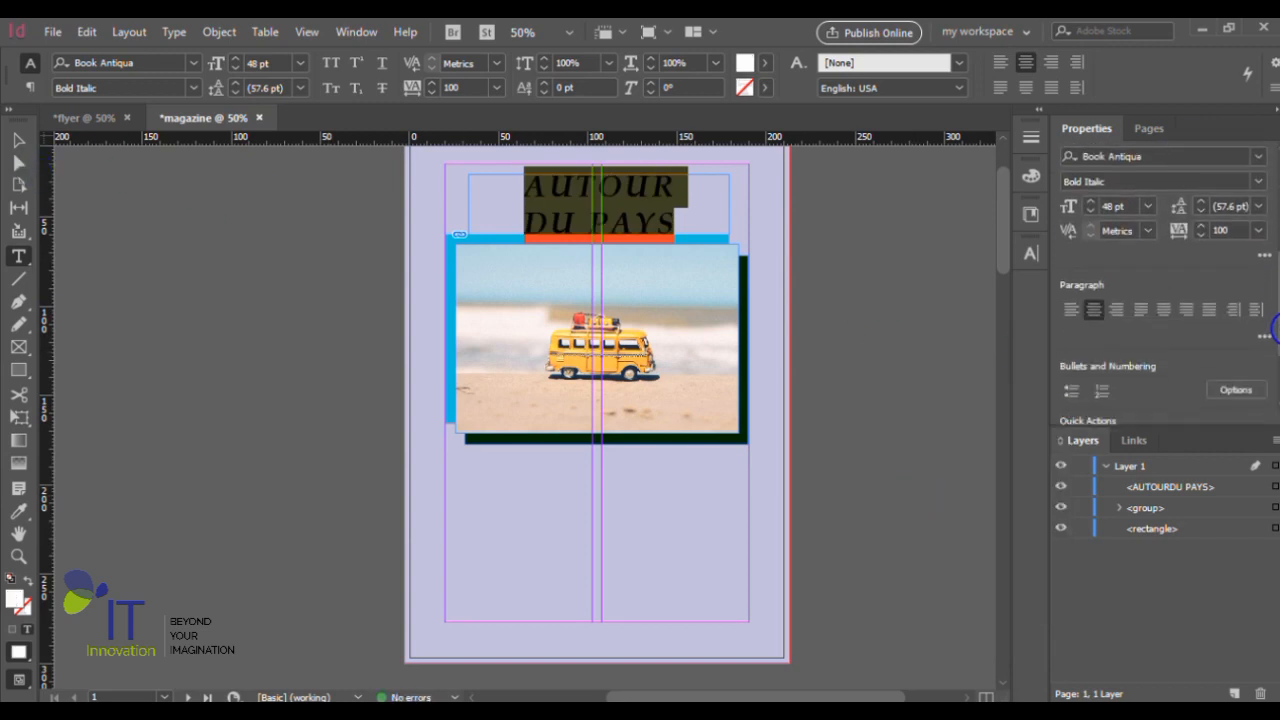
pyautogui.click(1092, 309)
pyautogui.click(18, 141)
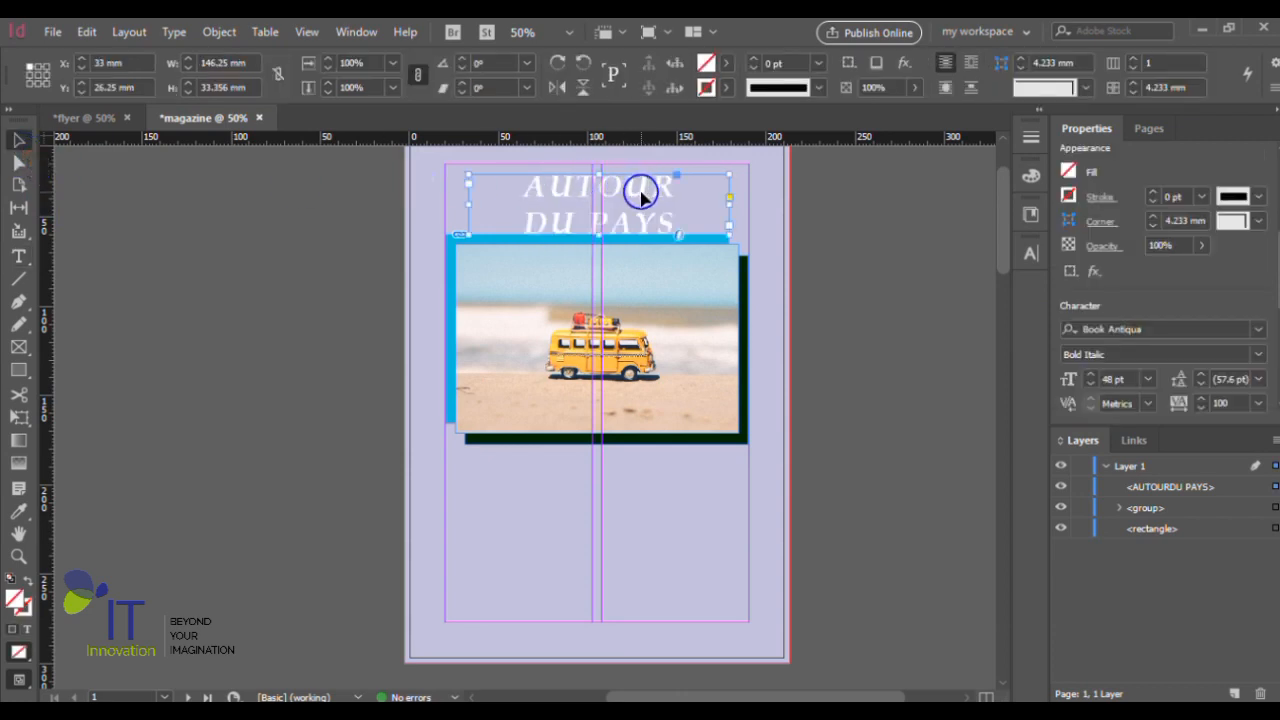
pyautogui.scroll(2, 646, 189)
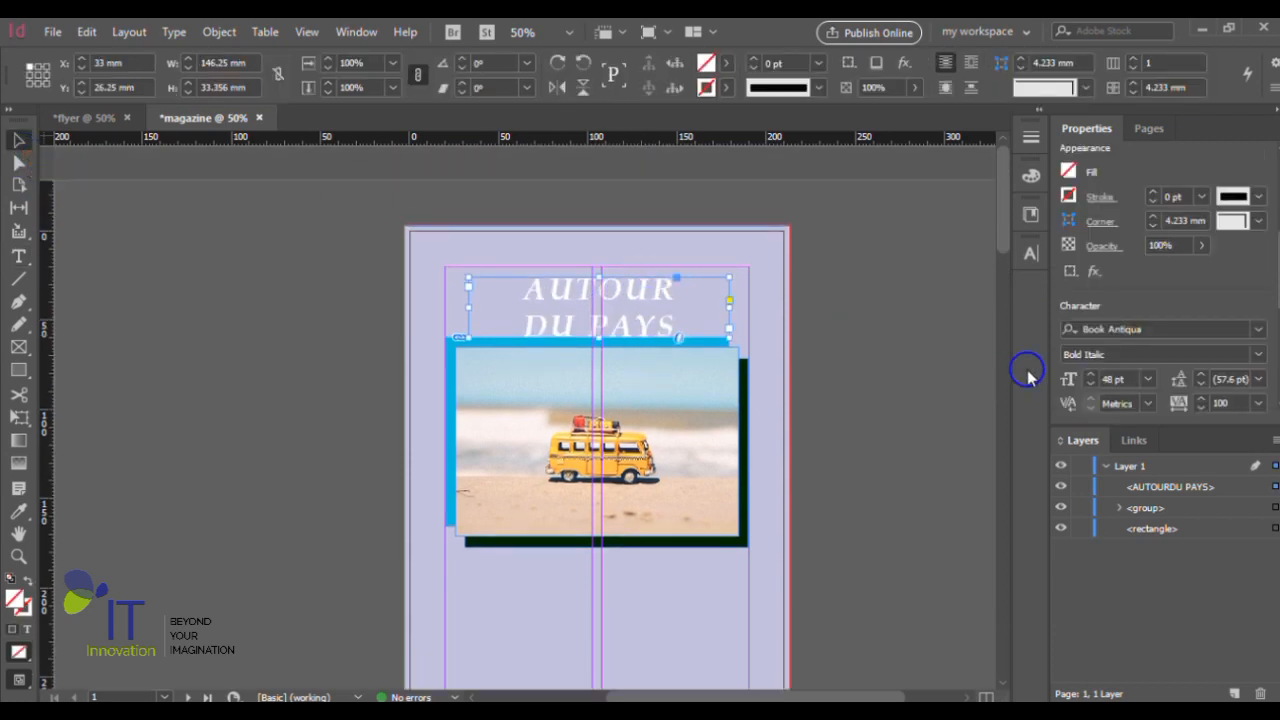
pyautogui.click(882, 364)
pyautogui.scroll(-2, 885, 368)
pyautogui.scroll(1, 882, 364)
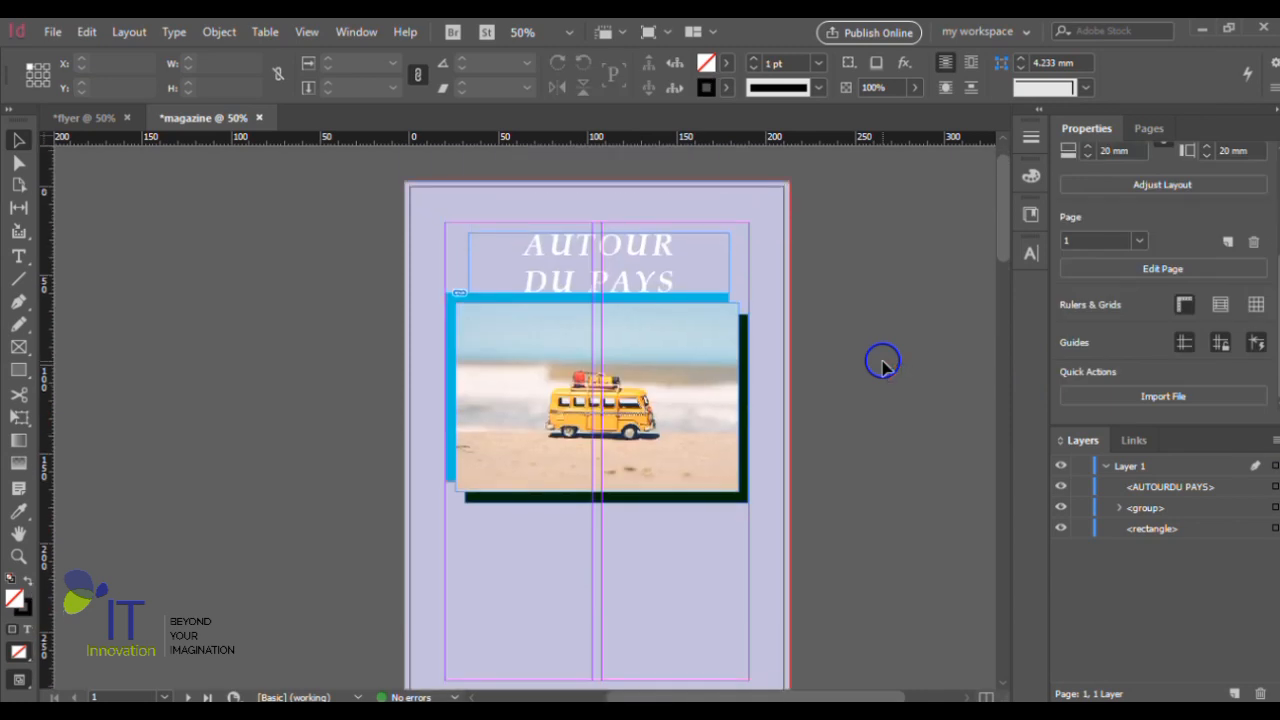
pyautogui.click(714, 420)
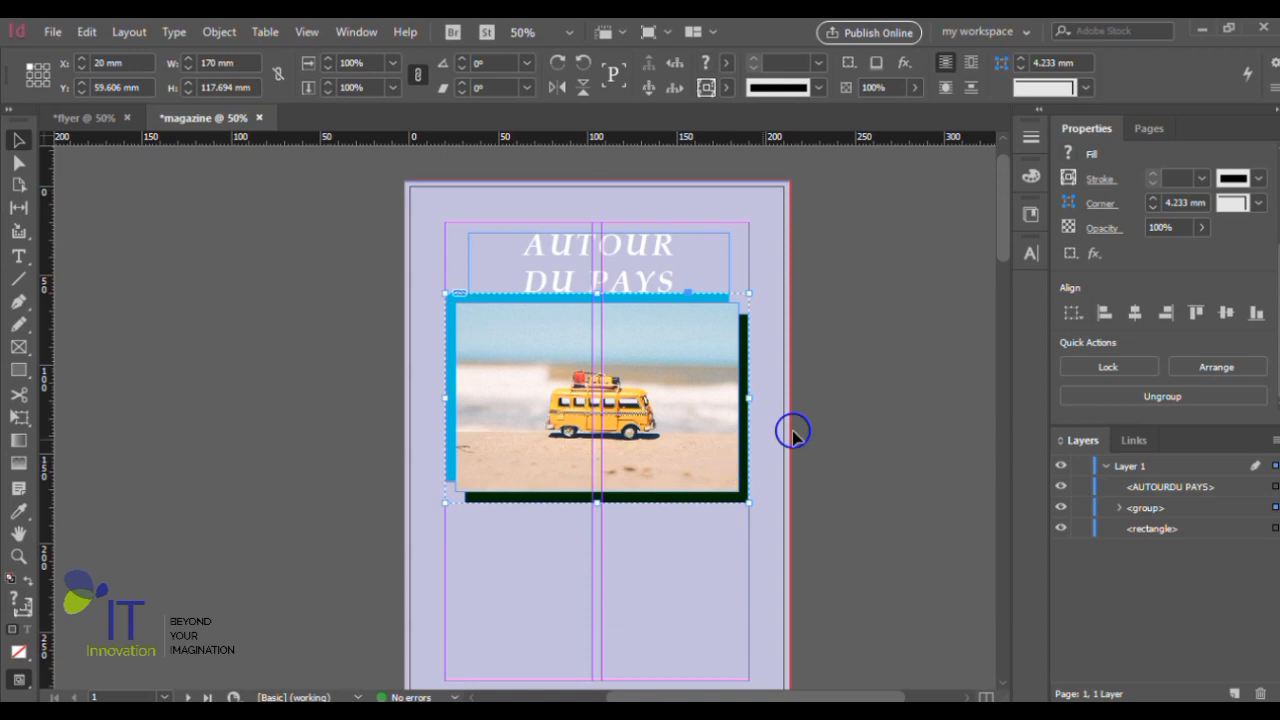
pyautogui.click(914, 430)
# - Apply a drop shadow to the title "AUTOUR DU PAYS"
pyautogui.click(638, 246)
pyautogui.scroll(1, 638, 250)
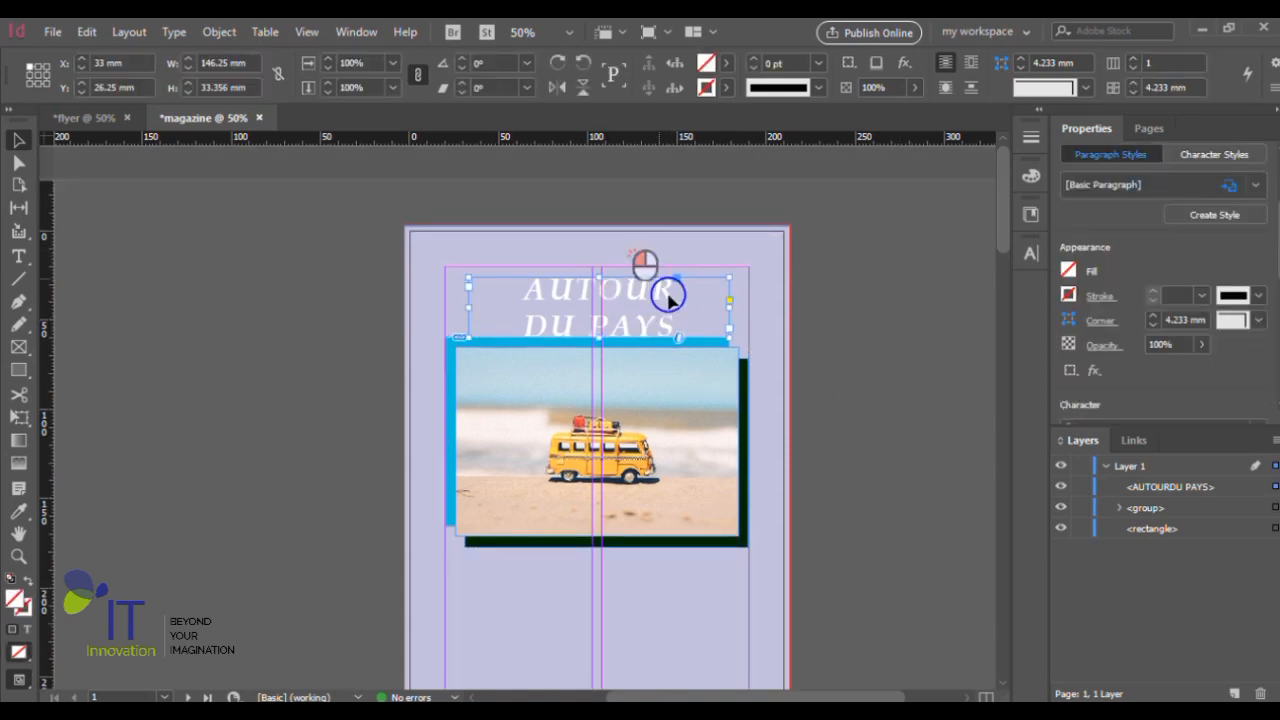
pyautogui.scroll(2, 668, 294)
pyautogui.scroll(1, 664, 319)
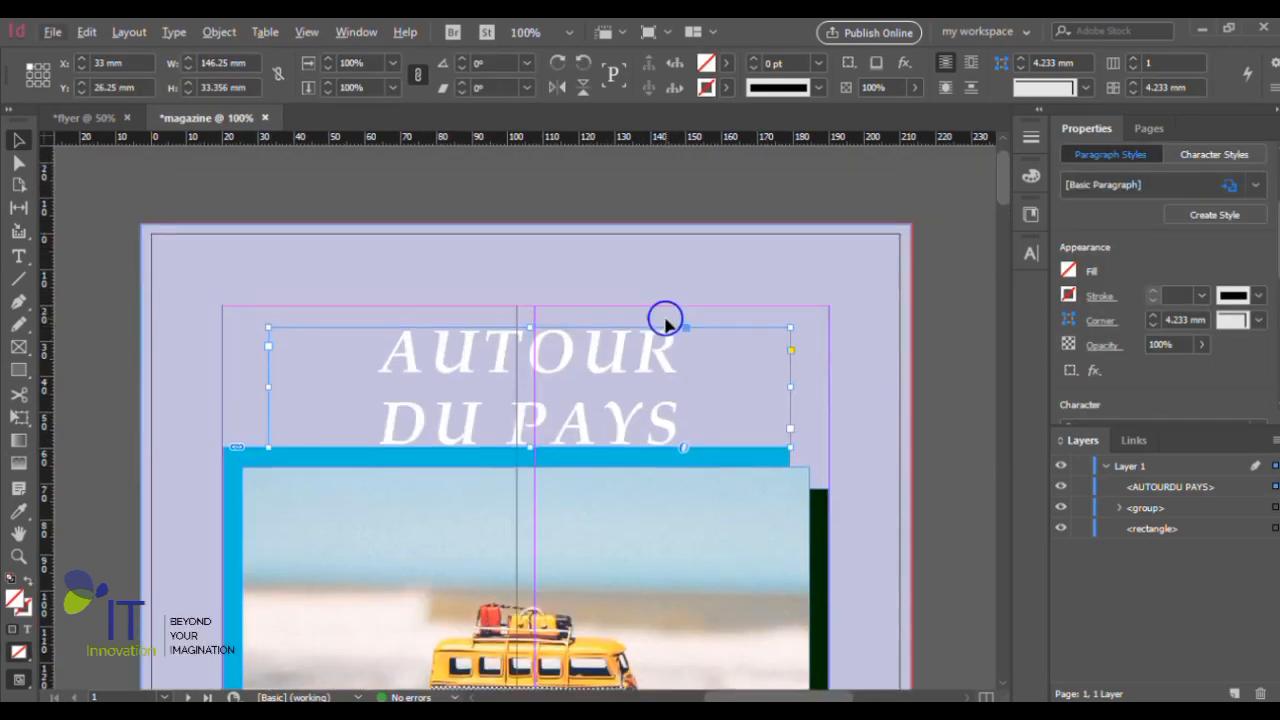
pyautogui.click(876, 64)
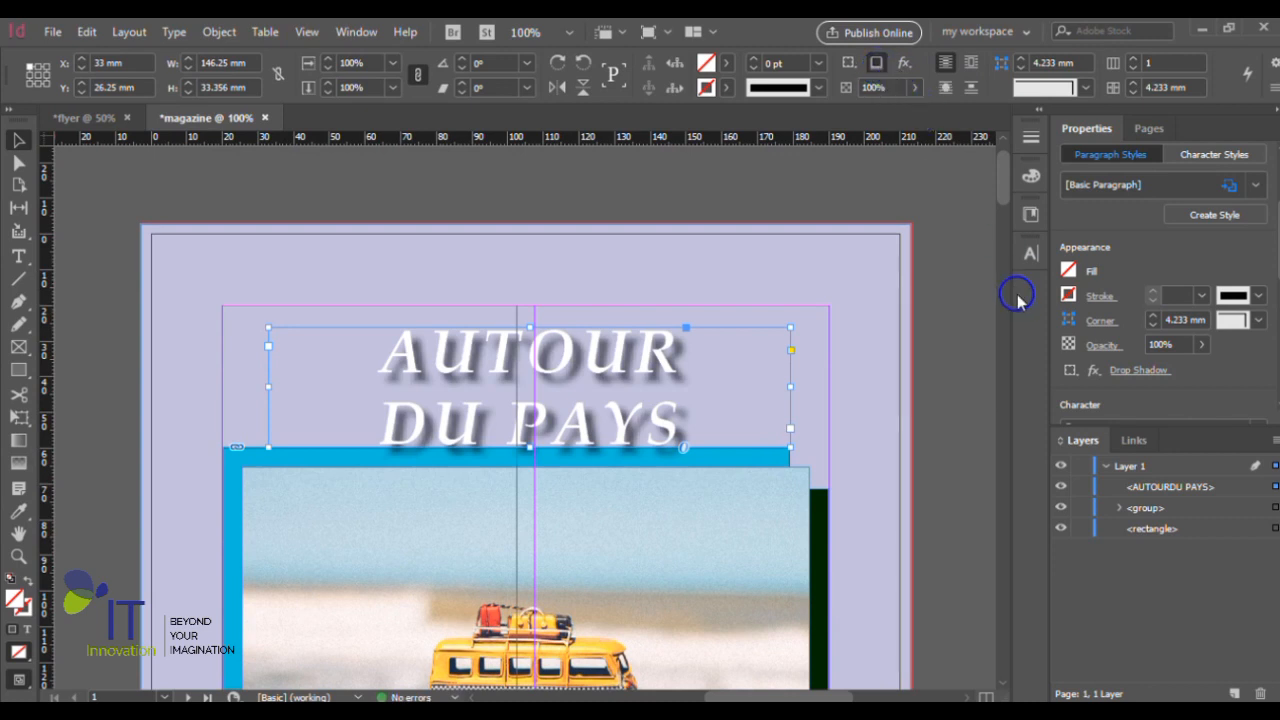
# - Examine the list of object effects available for the title's text frame
pyautogui.click(905, 66)
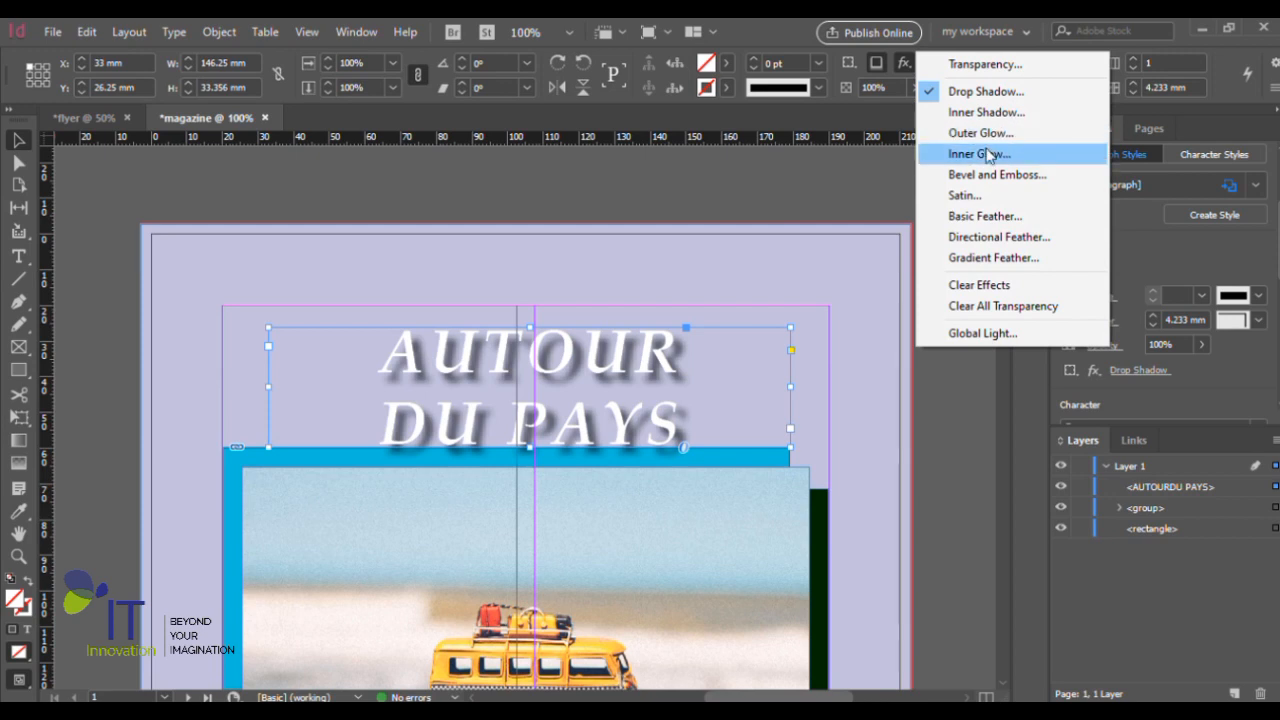
pyautogui.click(903, 67)
pyautogui.click(903, 67)
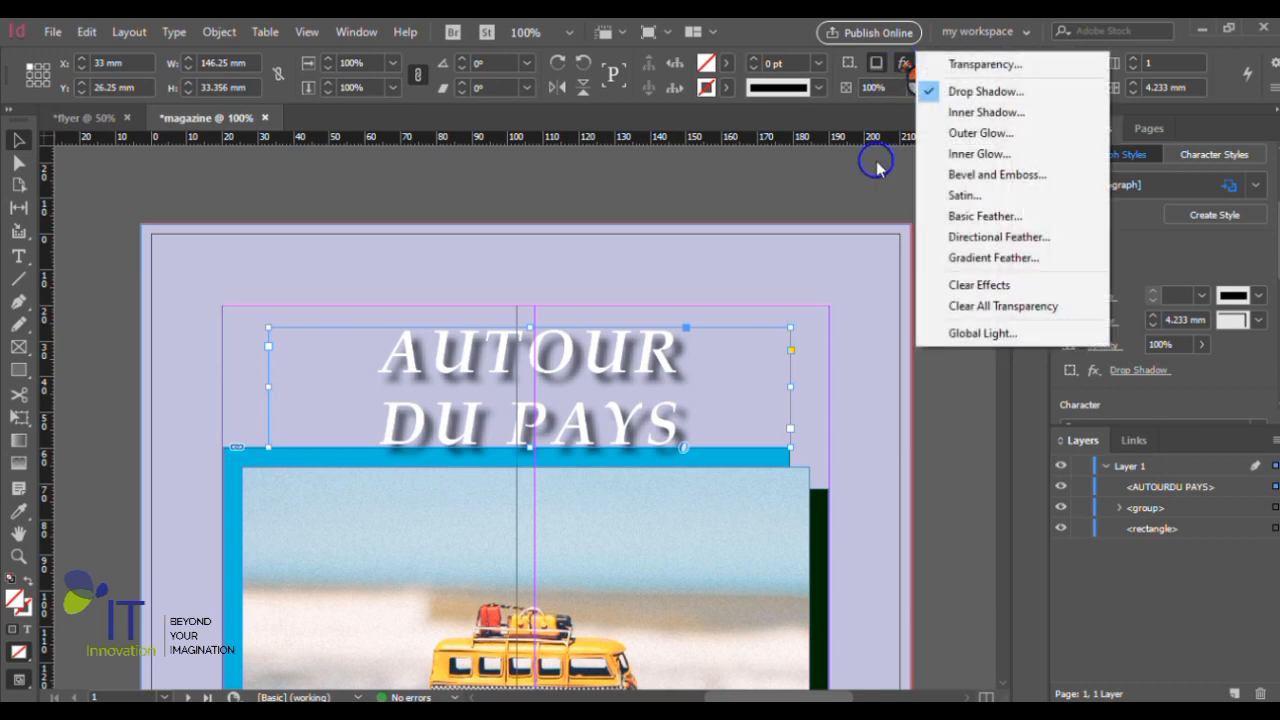
pyautogui.click(880, 190)
pyautogui.scroll(-1, 646, 337)
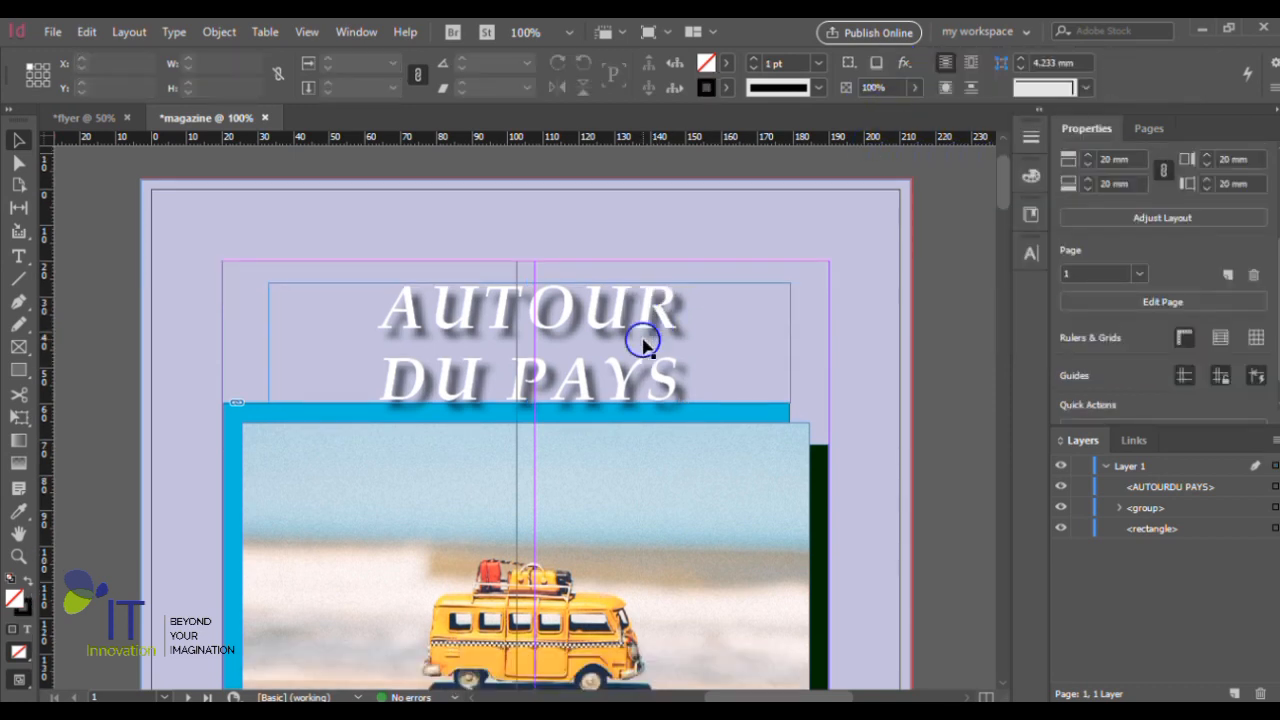
pyautogui.click(646, 323)
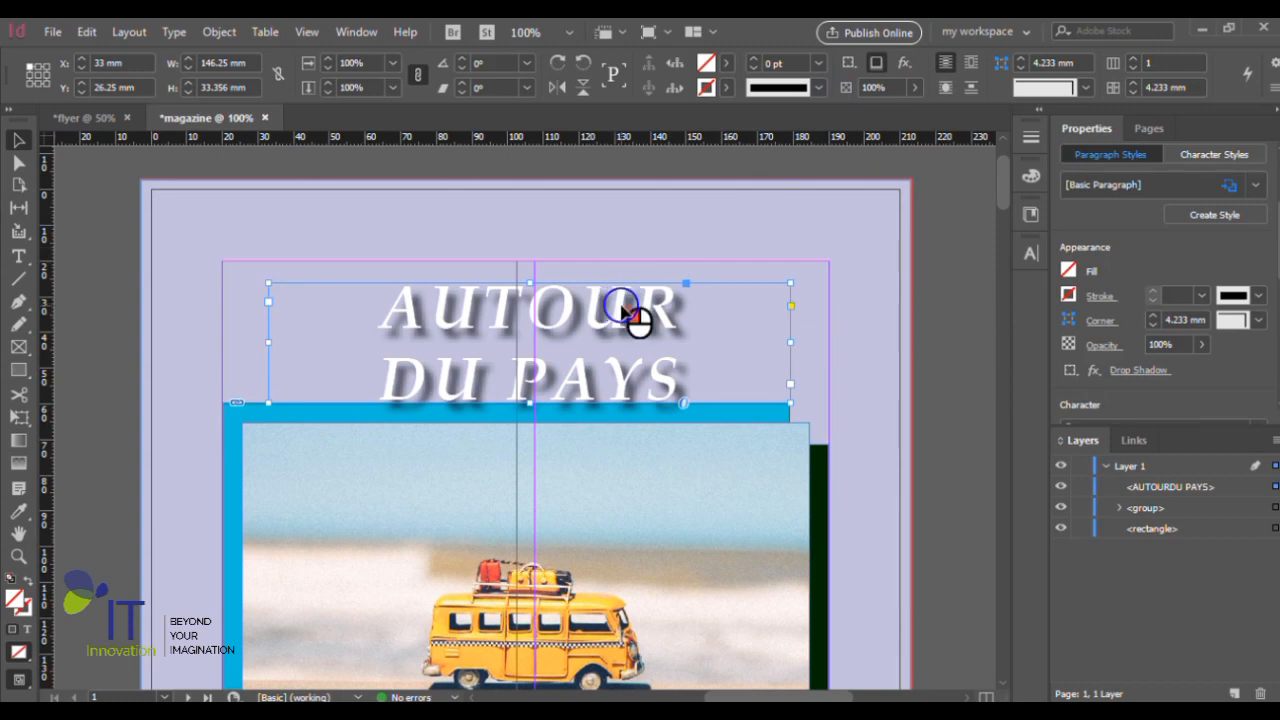
# - Remove the drop shadow from the title "AUTOUR DU PAYS" and switch it back on
pyautogui.doubleClick(632, 312)
pyautogui.hotkey('ctrl', 'a')
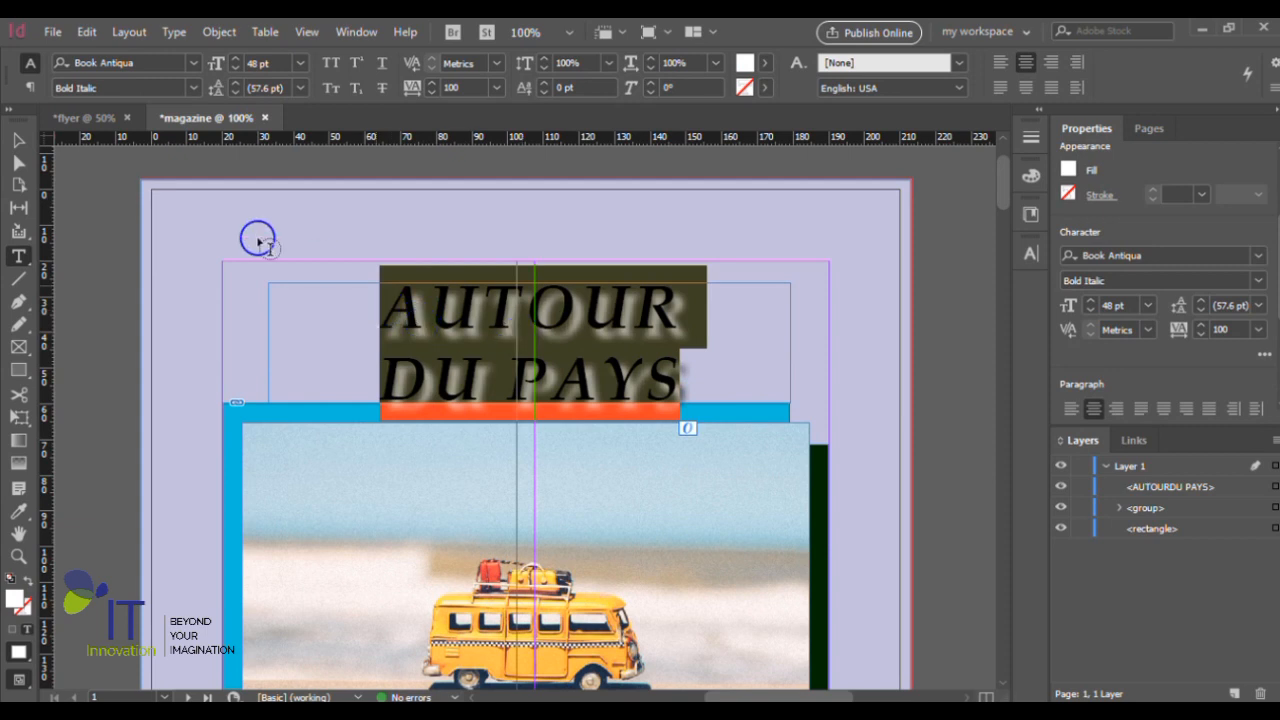
pyautogui.click(18, 140)
pyautogui.click(567, 342)
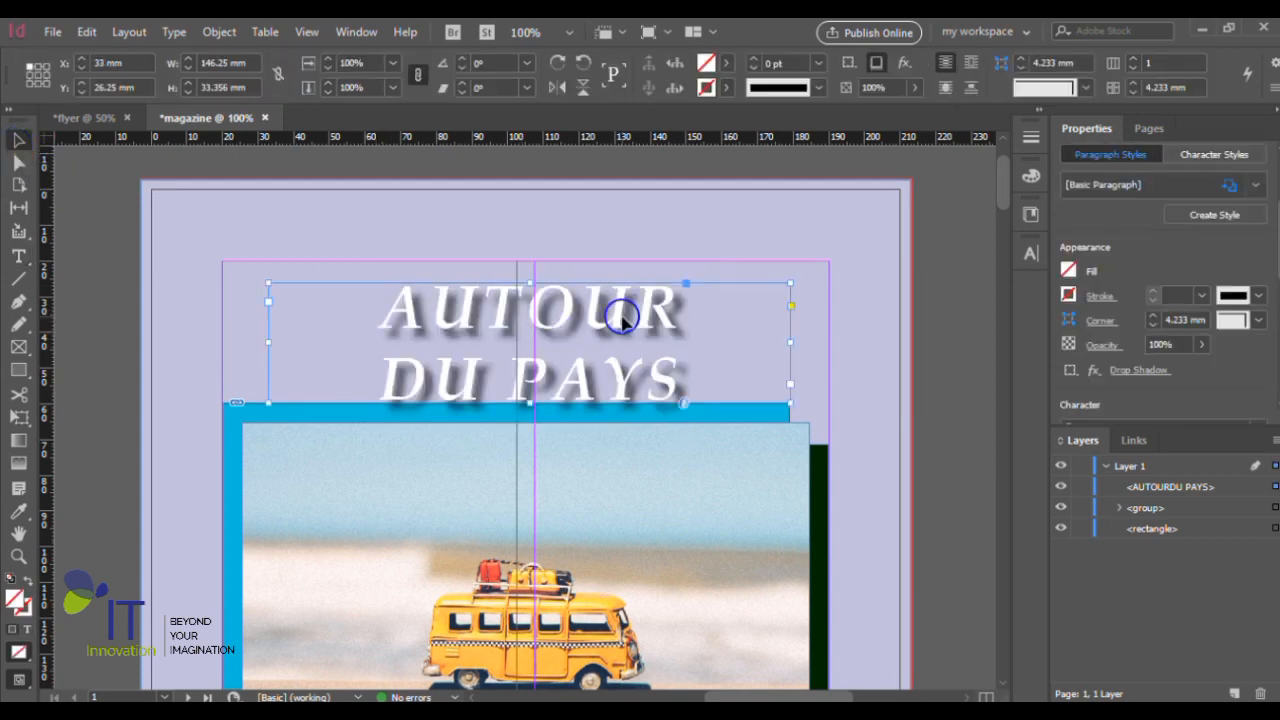
pyautogui.hotkey('ctrl', 'z')
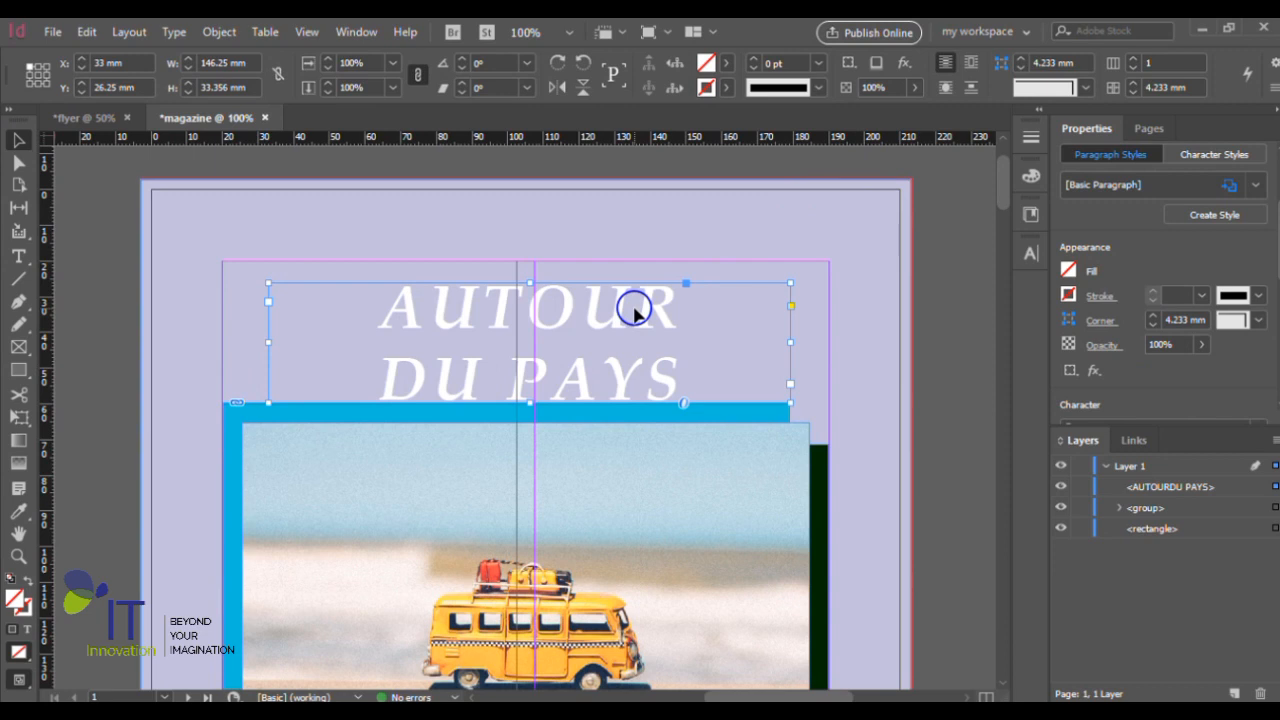
pyautogui.click(877, 64)
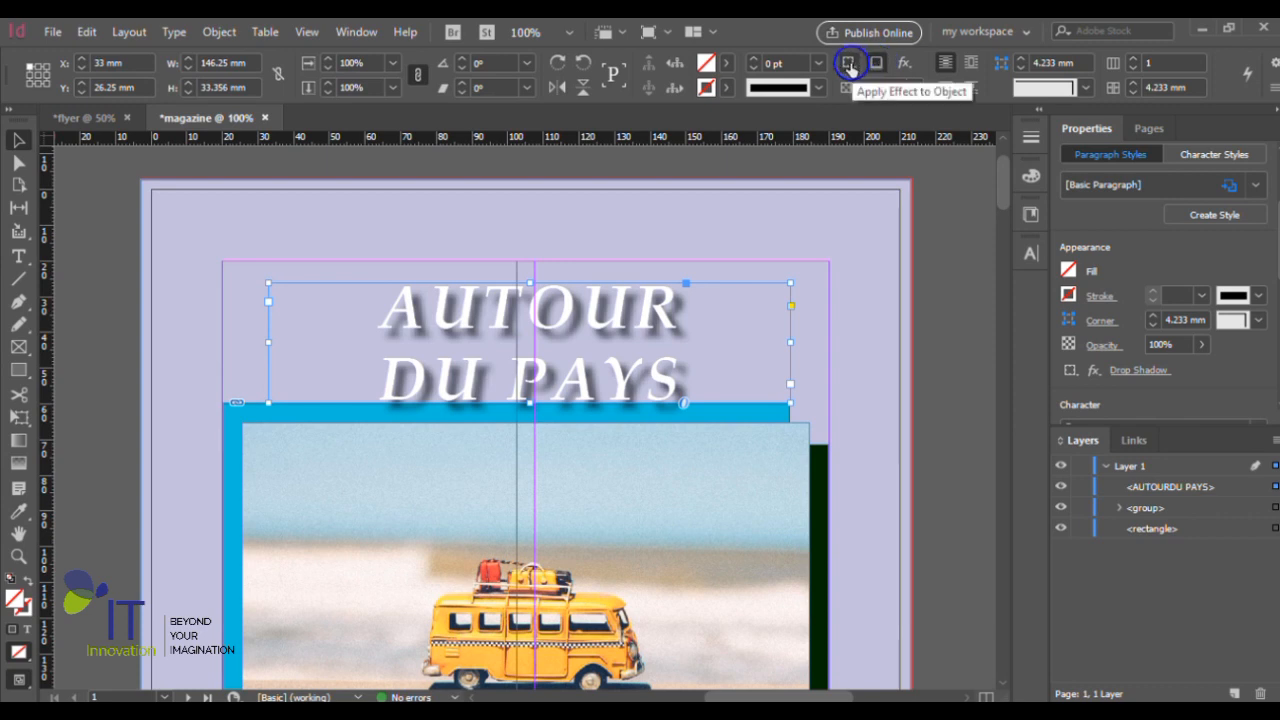
pyautogui.click(849, 64)
# - Review the Drop Shadow effect settings for the title, cancel them, and apply the default drop shadow instead
pyautogui.click(903, 62)
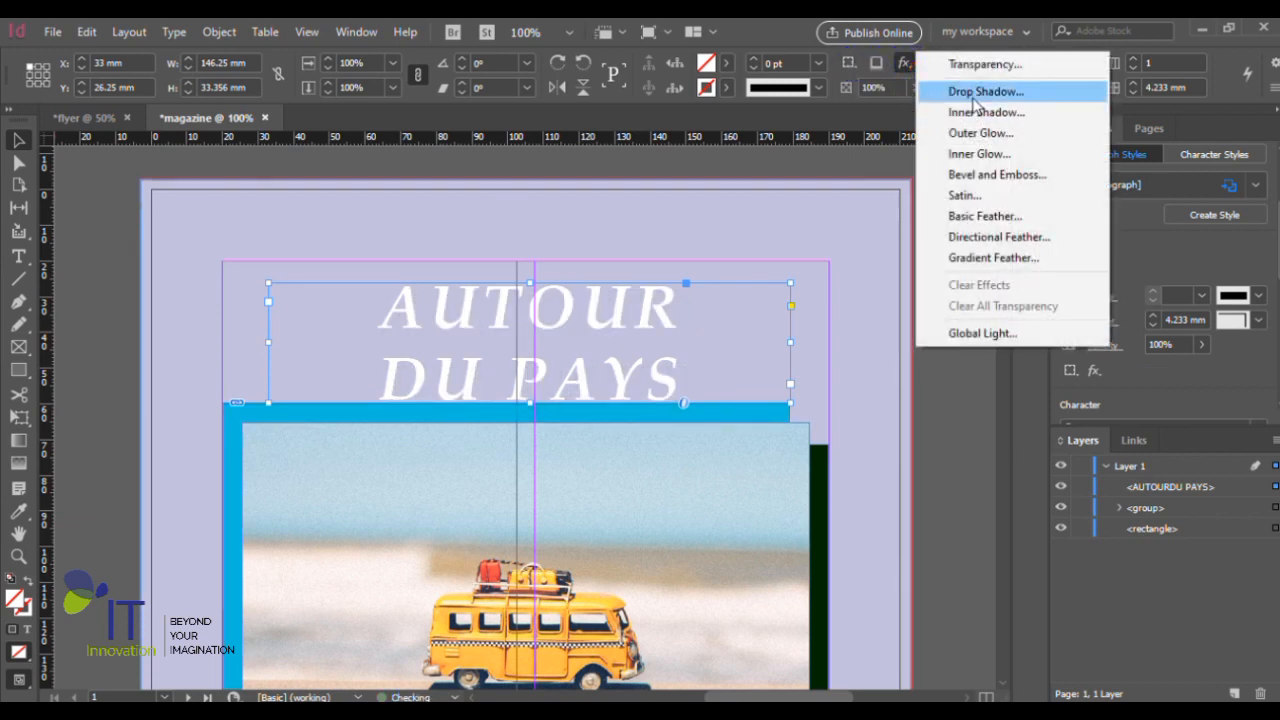
pyautogui.click(975, 91)
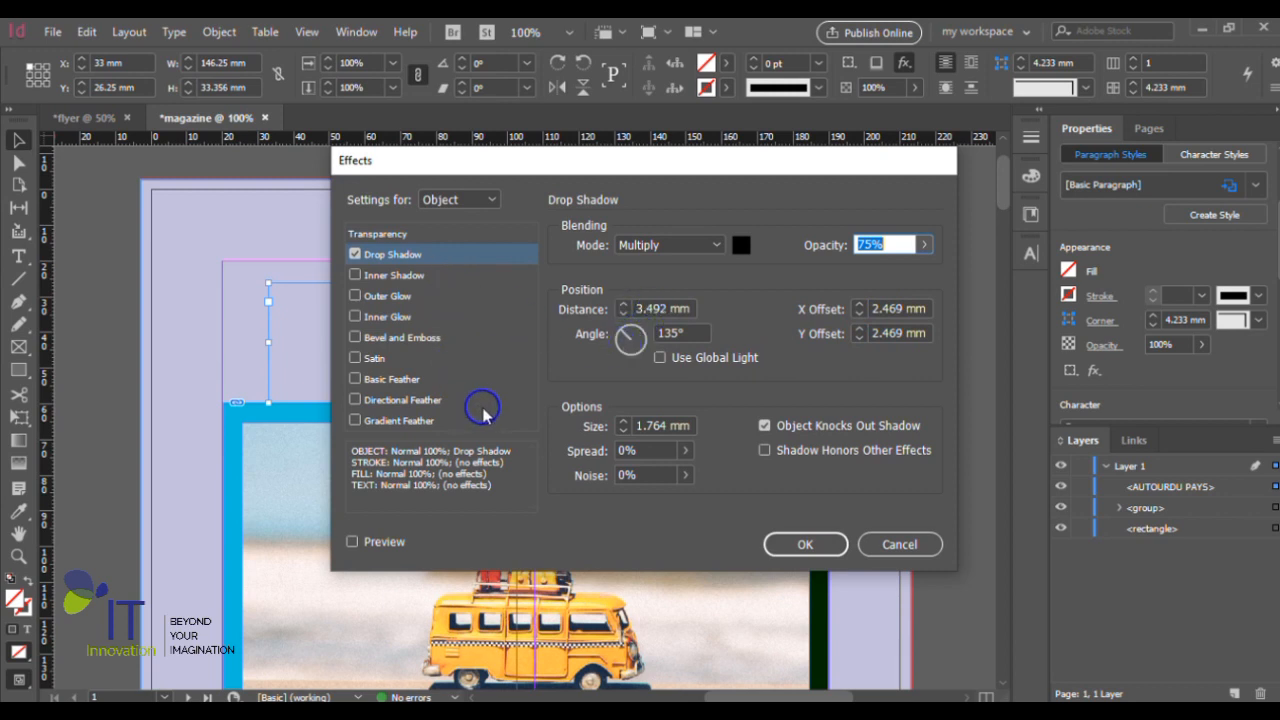
pyautogui.click(926, 546)
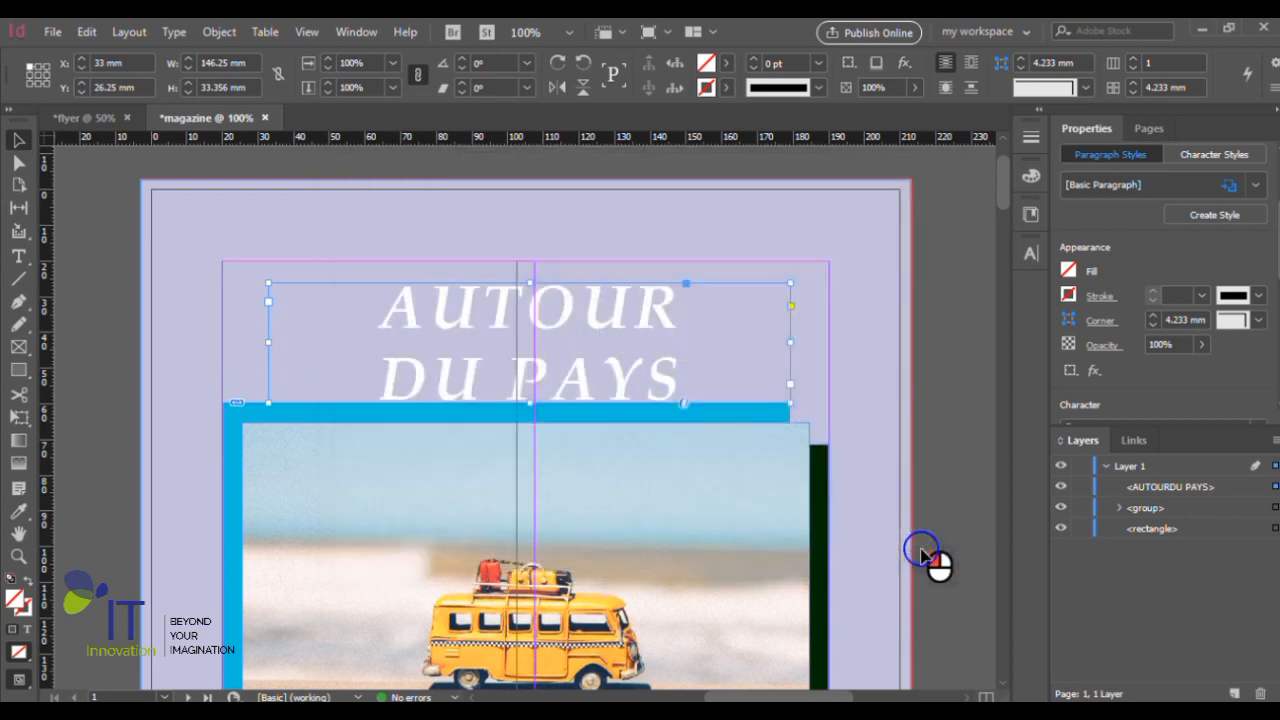
pyautogui.click(876, 63)
# - Try moving the title down onto the van photo, and undo that move
pyautogui.scroll(-2, 814, 287)
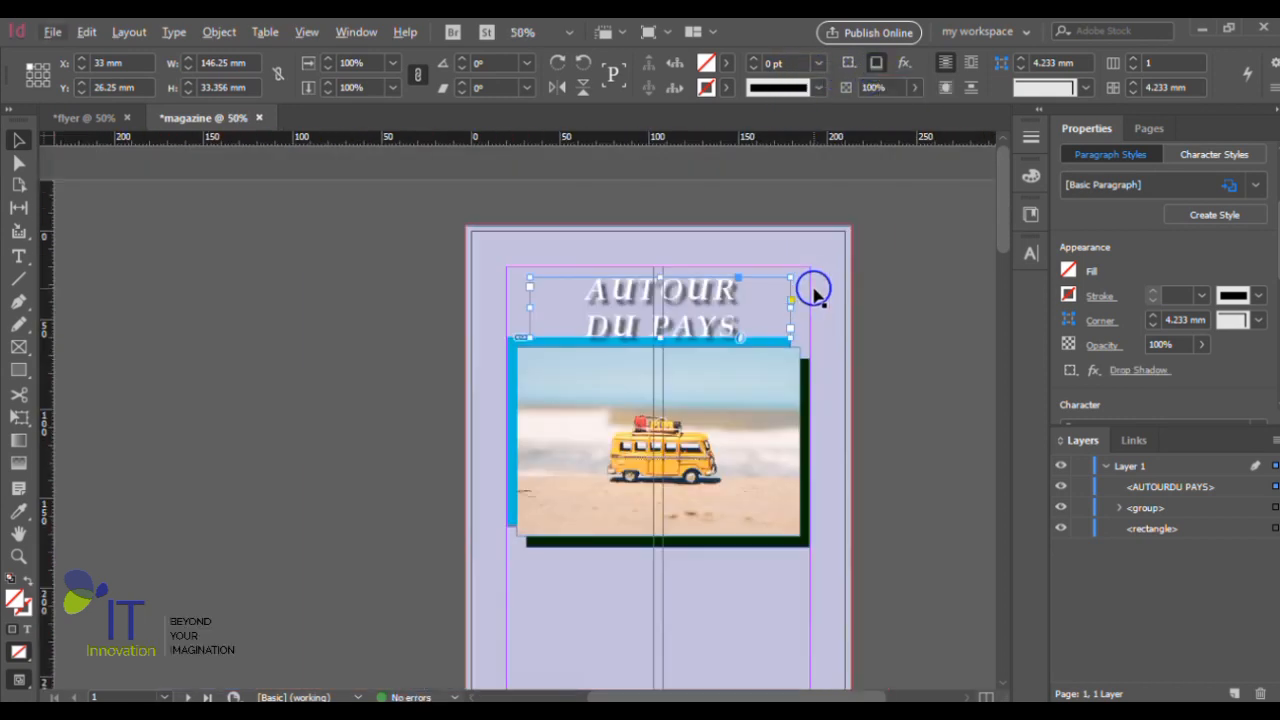
pyautogui.moveTo(703, 297); pyautogui.dragTo(673, 368)
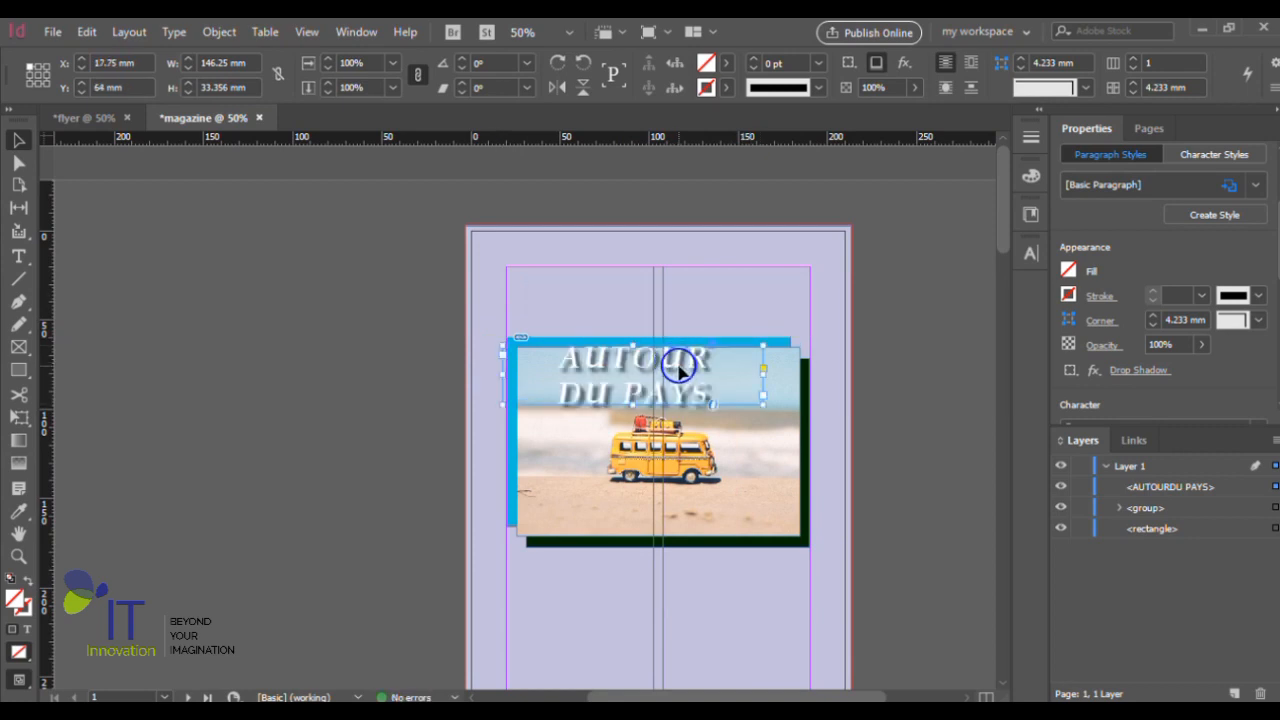
pyautogui.hotkey('ctrl', 'z')
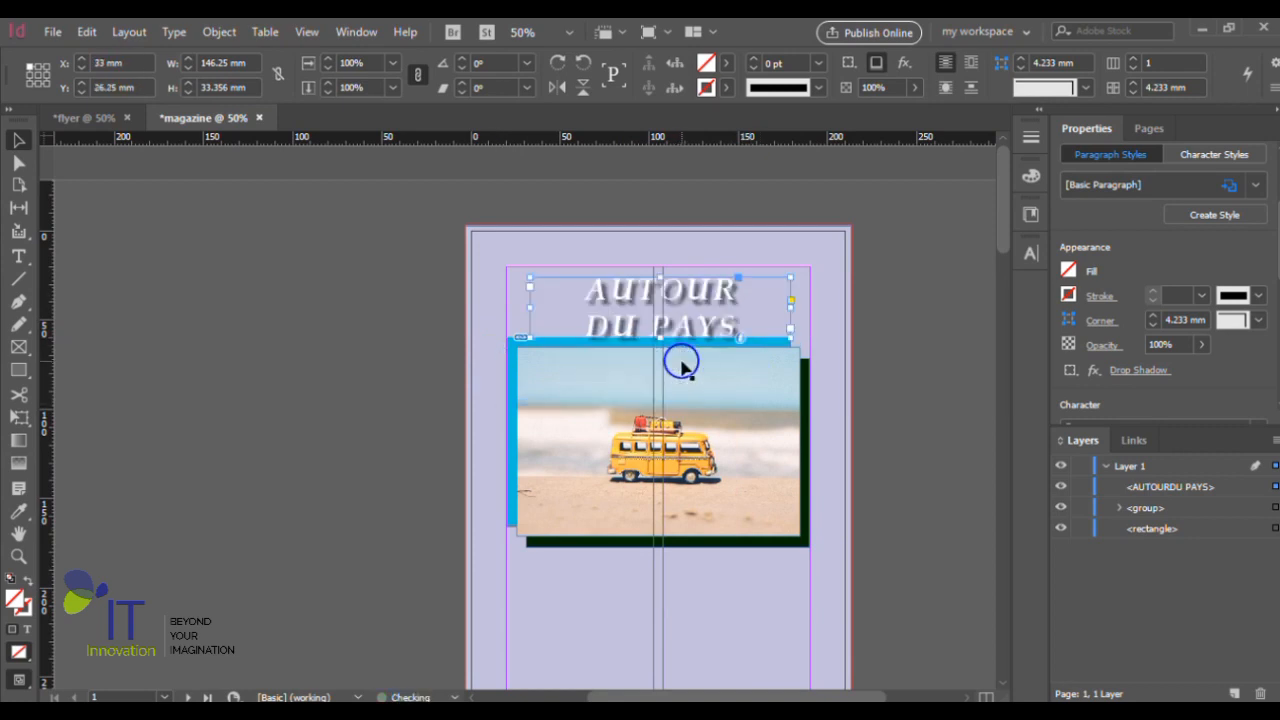
# - Move the title frame slightly up to the page's top margin, to about X 31.9 mm and Y 20 mm
pyautogui.click(912, 292)
pyautogui.scroll(-2, 910, 290)
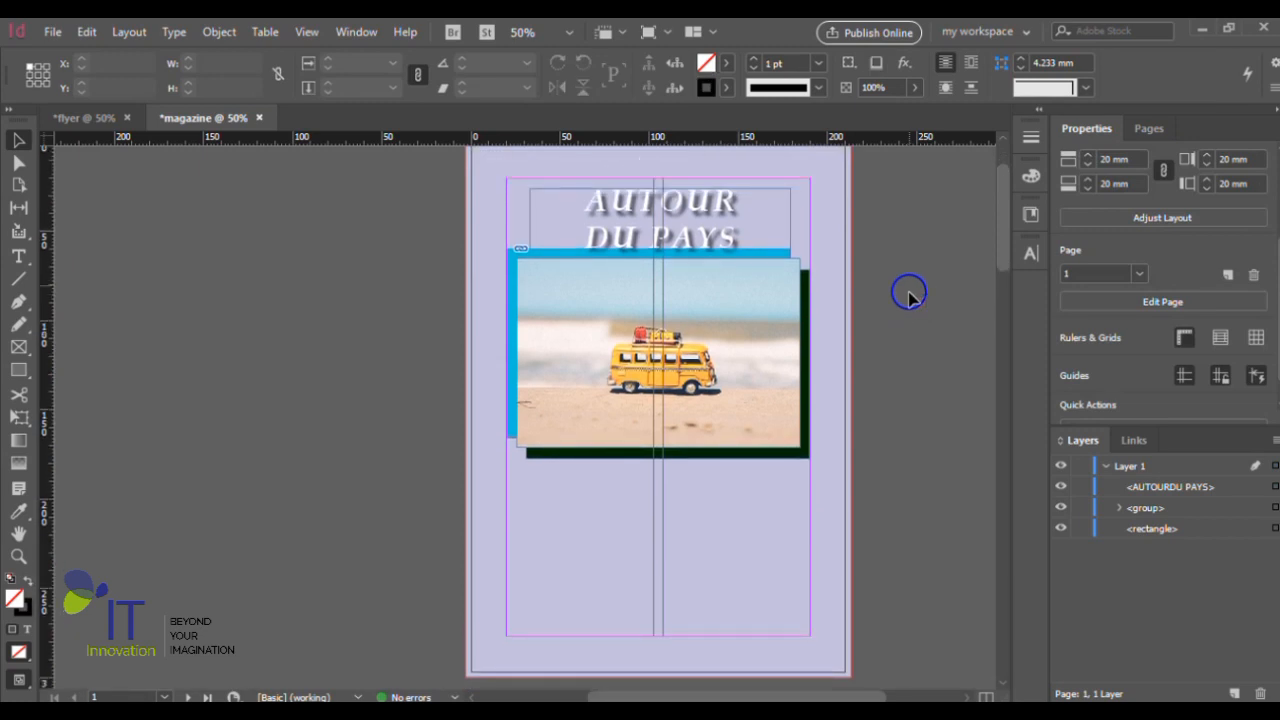
pyautogui.scroll(2, 771, 266)
pyautogui.keyDown('alt'); pyautogui.scroll(1, 743, 286); pyautogui.keyUp('alt')
pyautogui.moveTo(697, 317); pyautogui.dragTo(695, 300)
# - Add a text frame about 134.6 mm wide and 14.25 mm high below the photo, containing "Le magazine des voyageurs"
pyautogui.scroll(-3, 696, 299)
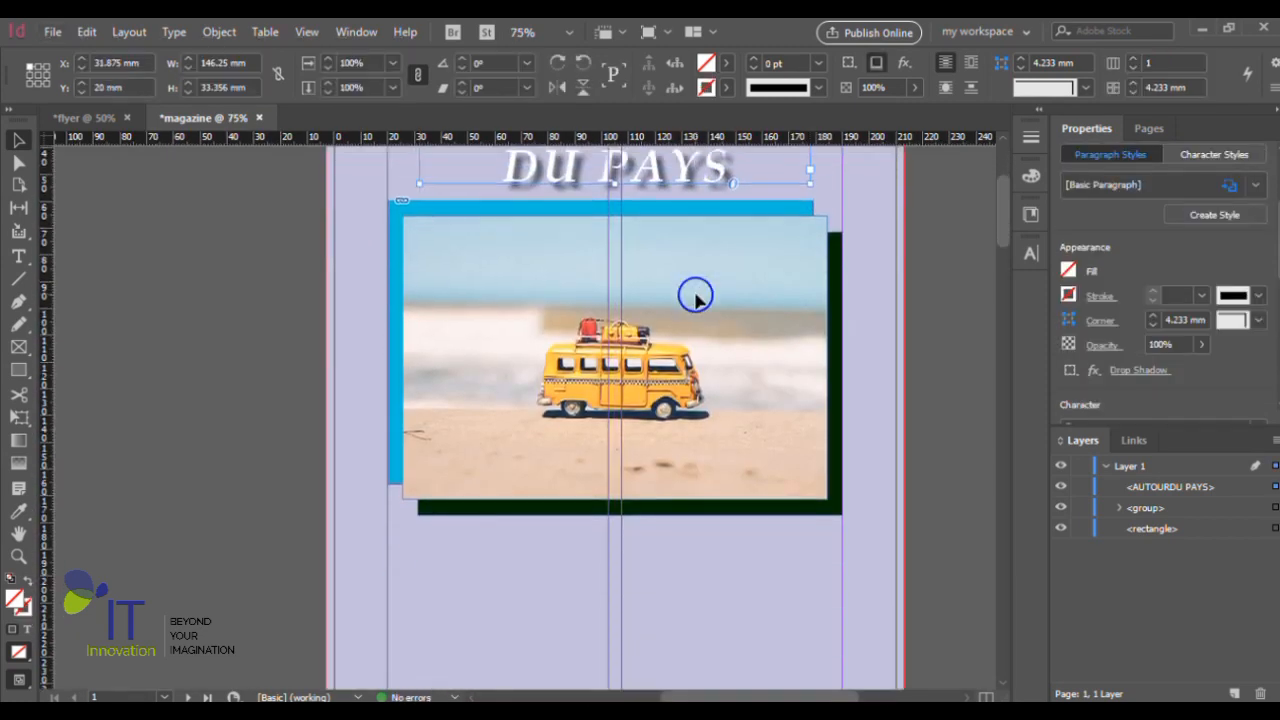
pyautogui.keyDown('alt'); pyautogui.scroll(-1, 696, 299); pyautogui.keyUp('alt')
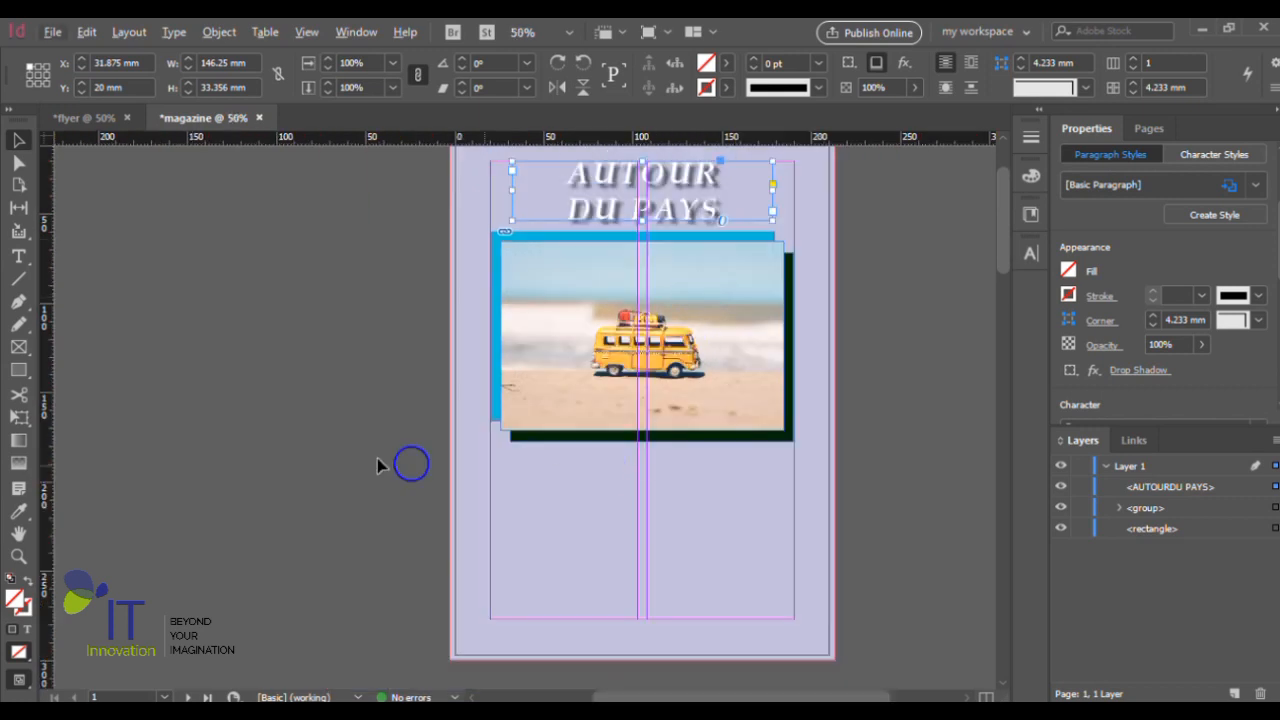
pyautogui.click(18, 256)
pyautogui.moveTo(533, 465); pyautogui.dragTo(772, 490)
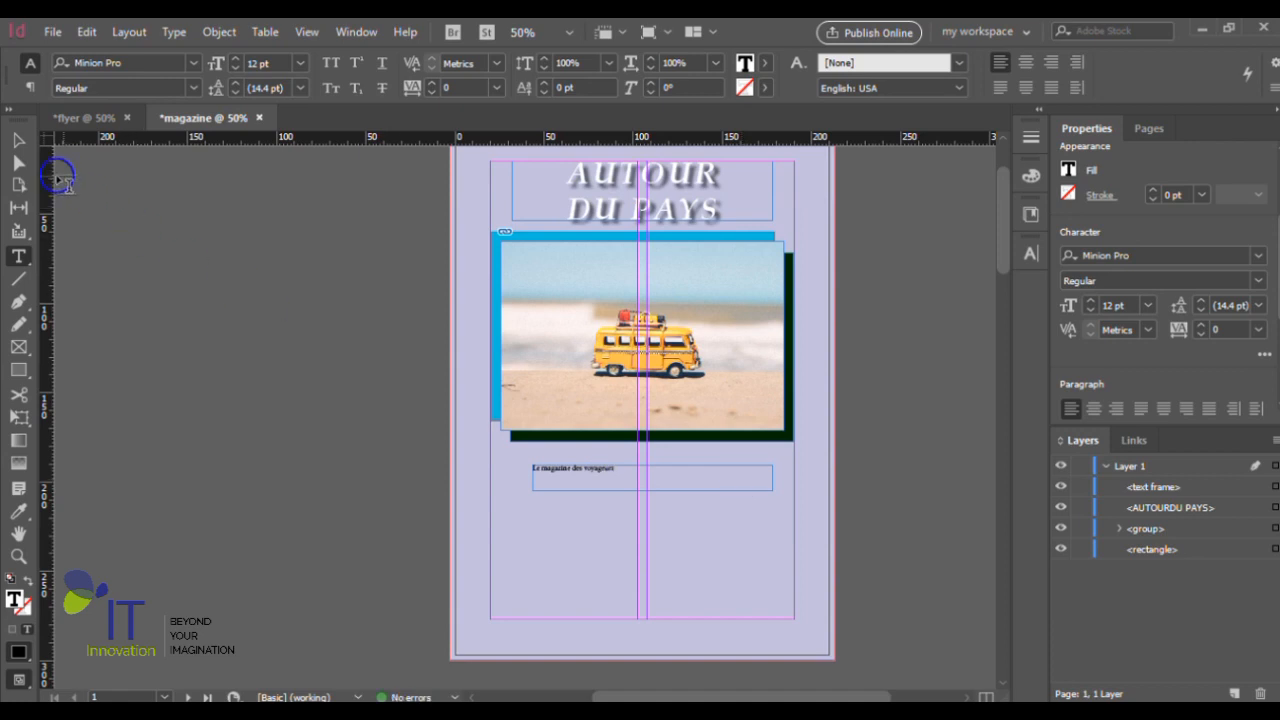
pyautogui.click(18, 140)
# - Add a second text frame about 121.5 by 14.25 mm below the first tagline, reading "Faîtes le tour du pays sans vous déplacer"
pyautogui.click(18, 256)
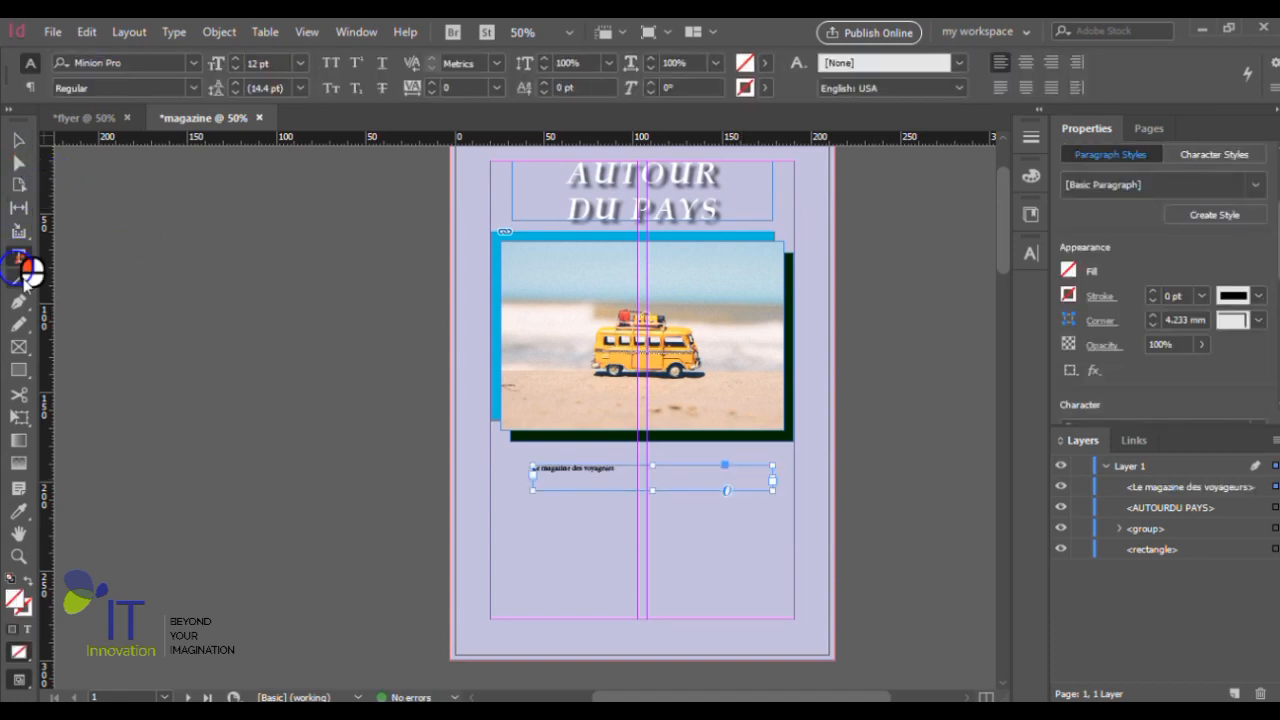
pyautogui.moveTo(532, 506); pyautogui.dragTo(748, 529)
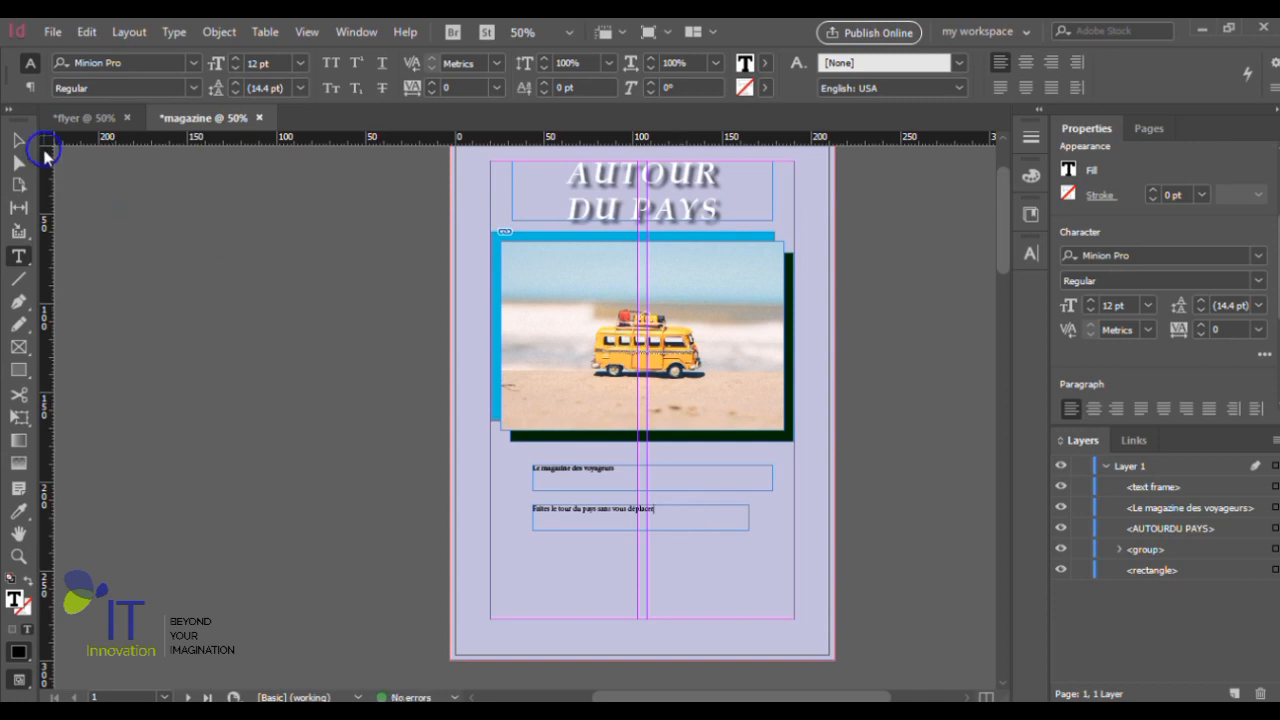
pyautogui.click(19, 142)
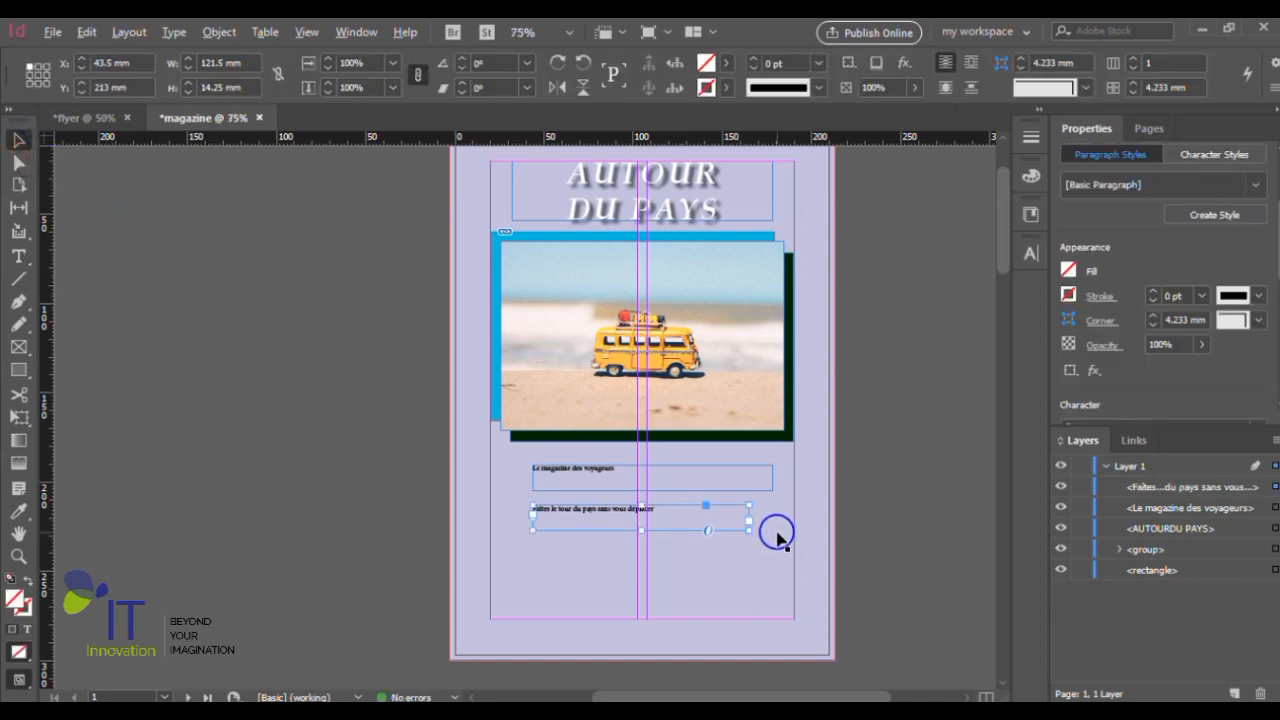
# - Set the font of the tagline "Le magazine des voyageurs" to Book Antiqua
pyautogui.scroll(2, 737, 529)
pyautogui.scroll(1, 738, 531)
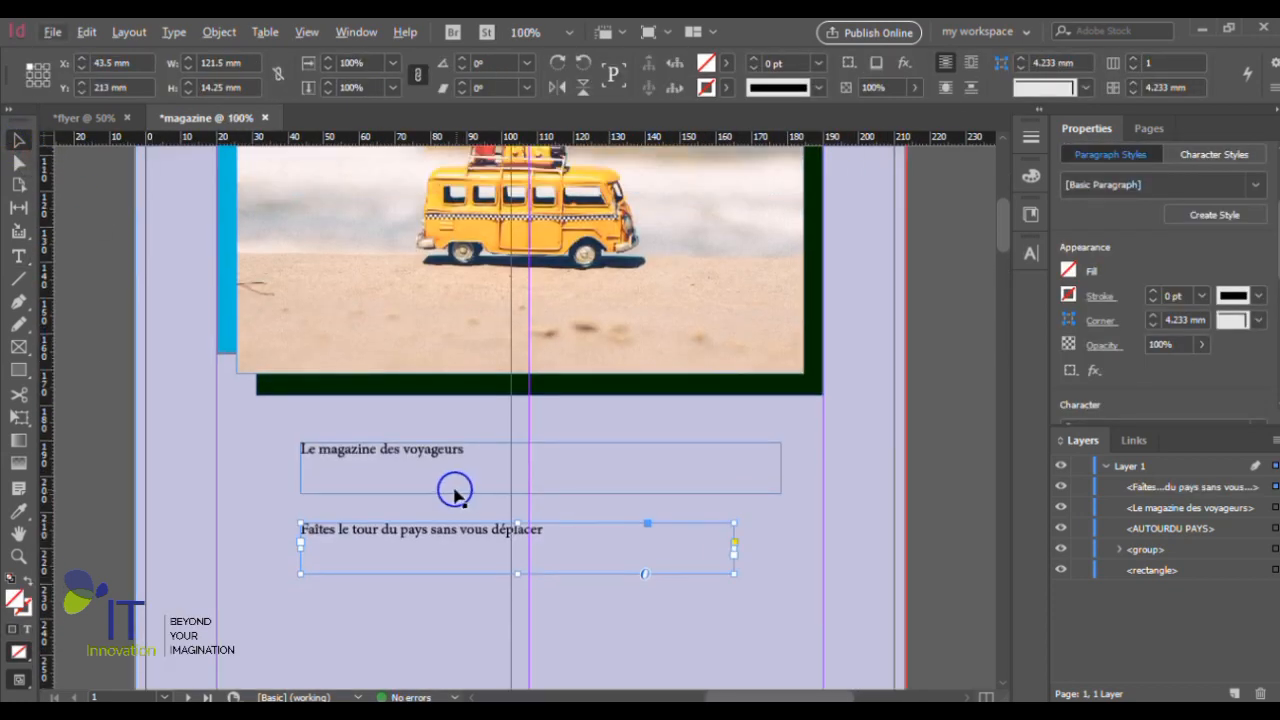
pyautogui.click(421, 456)
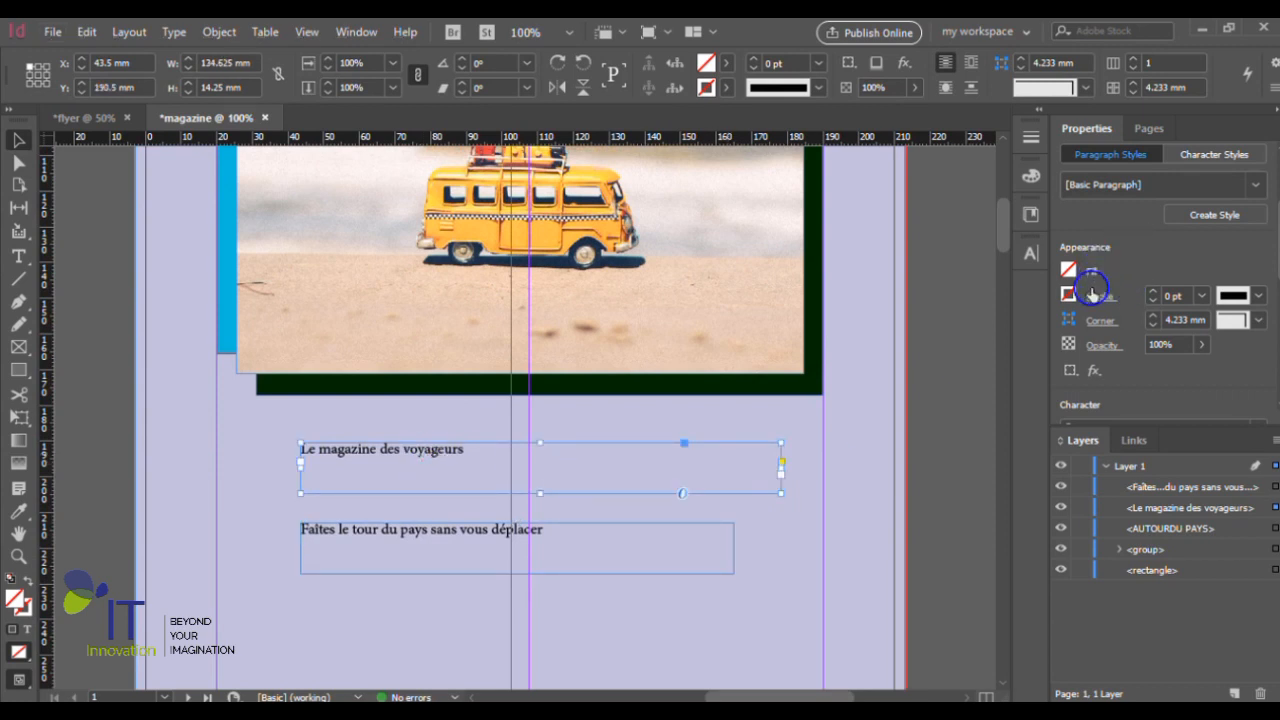
pyautogui.moveTo(1272, 245); pyautogui.dragTo(1276, 368)
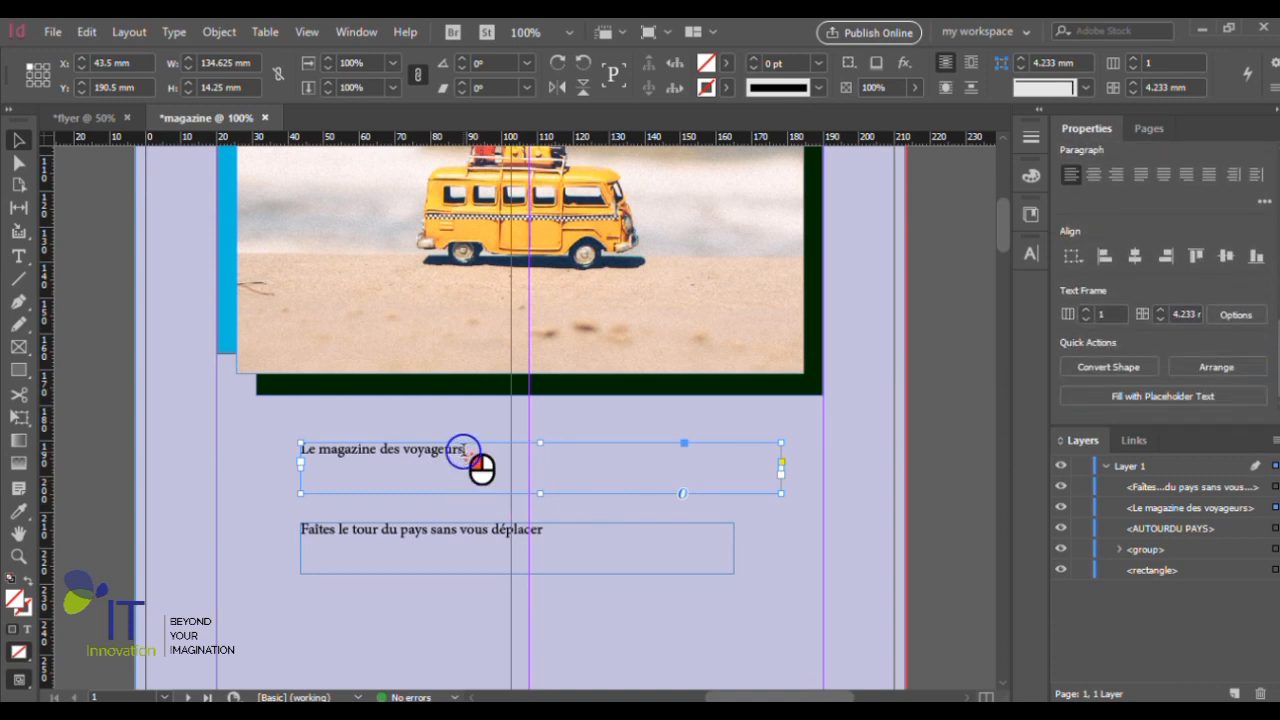
pyautogui.tripleClick(465, 451)
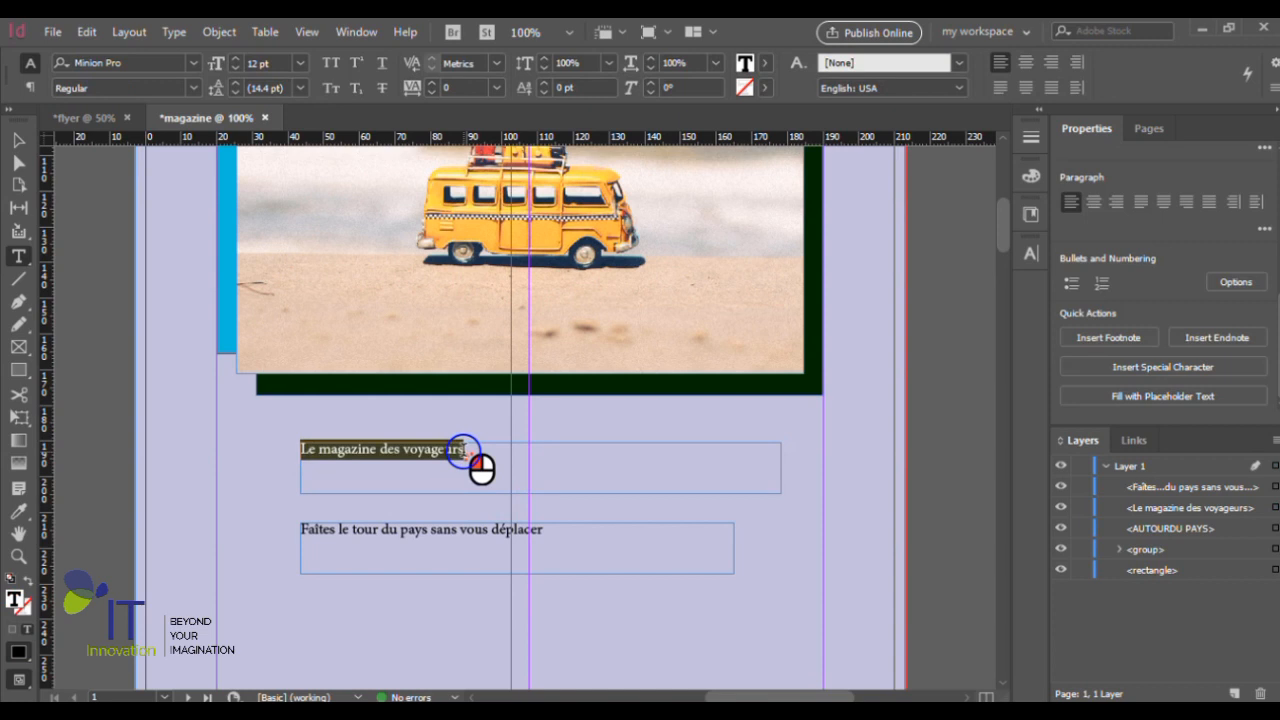
pyautogui.moveTo(1272, 313); pyautogui.dragTo(1272, 228)
pyautogui.click(1257, 283)
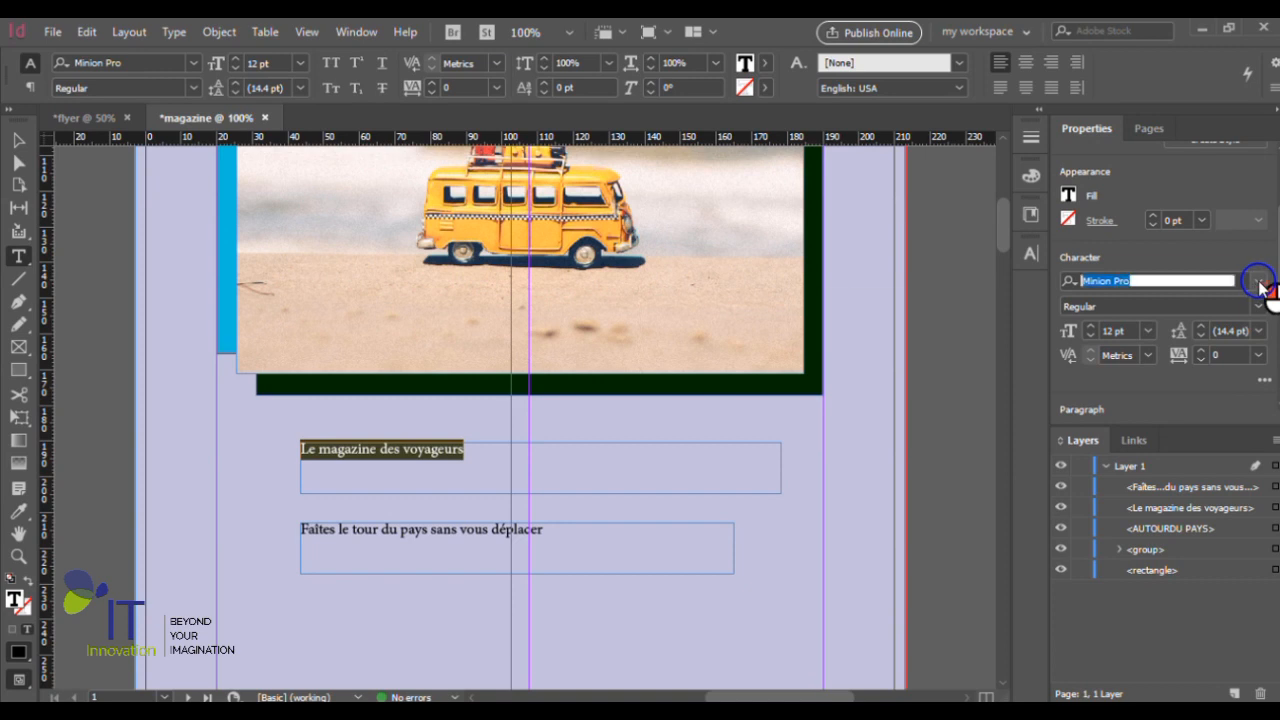
pyautogui.write('book')
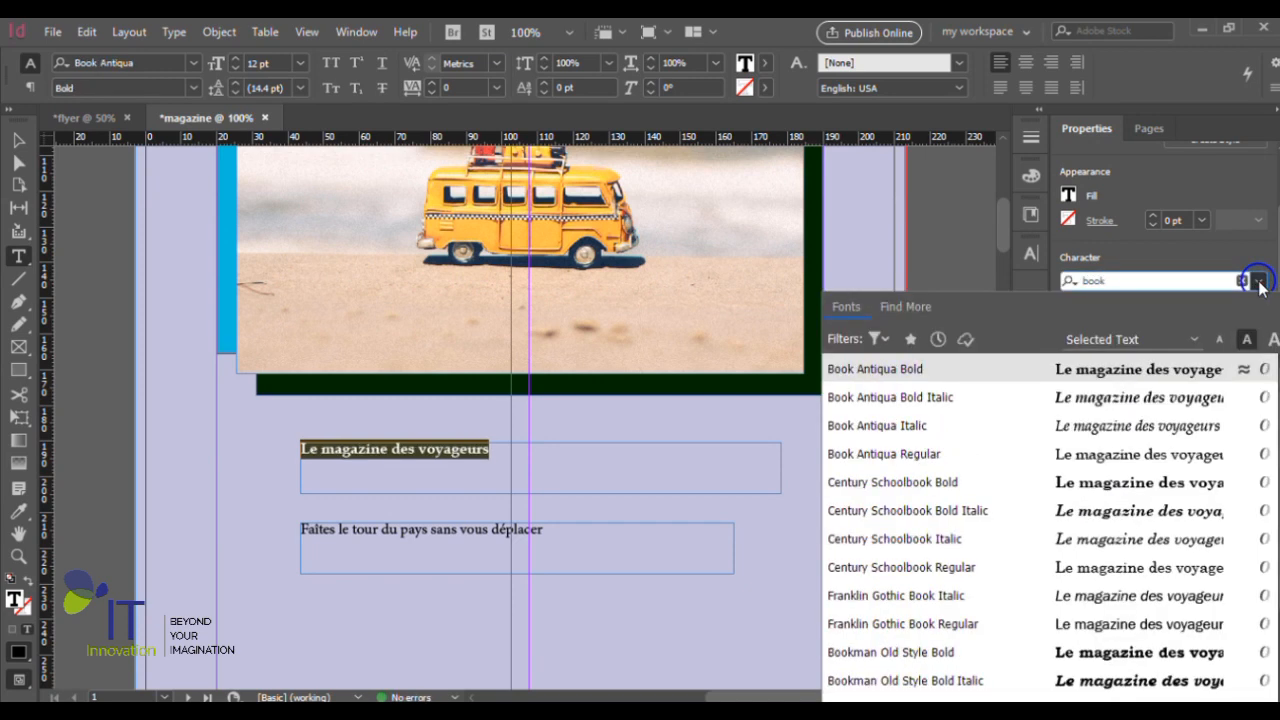
pyautogui.press('Return')
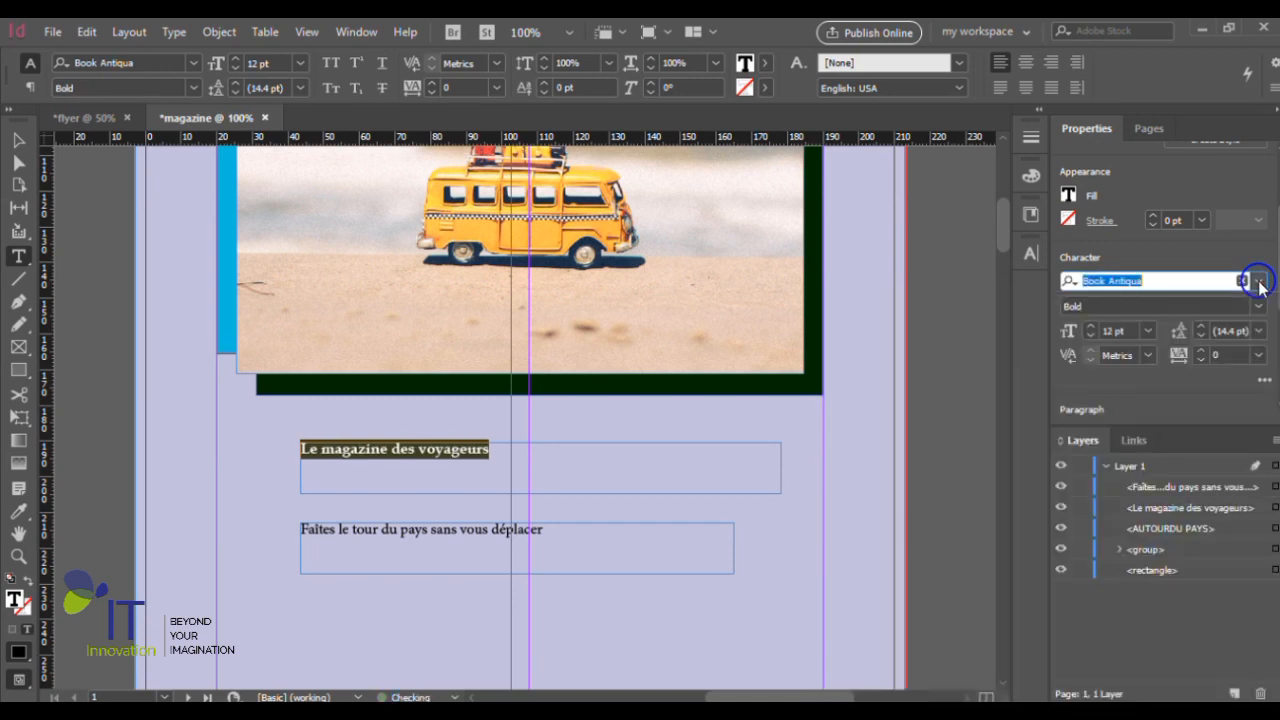
# - Make the tagline "Le magazine des voyageurs" Bold Italic at 30 pt
pyautogui.click(1255, 306)
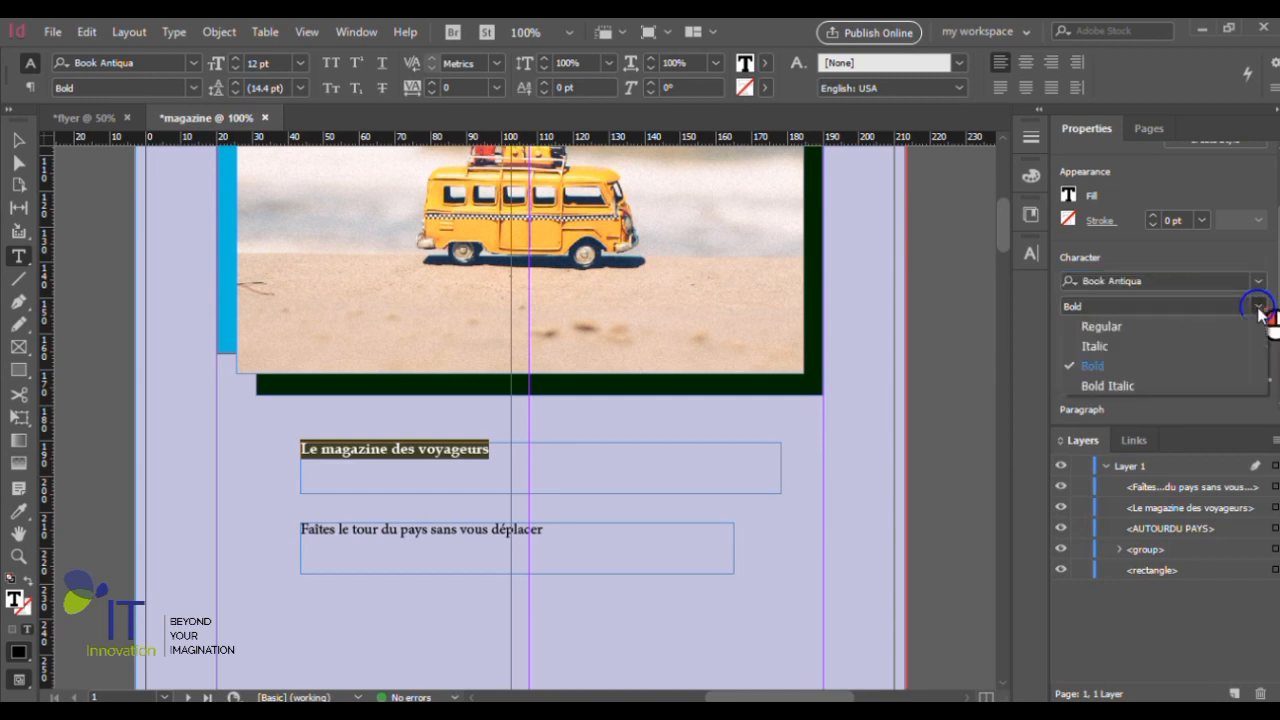
pyautogui.click(1118, 387)
pyautogui.click(1148, 331)
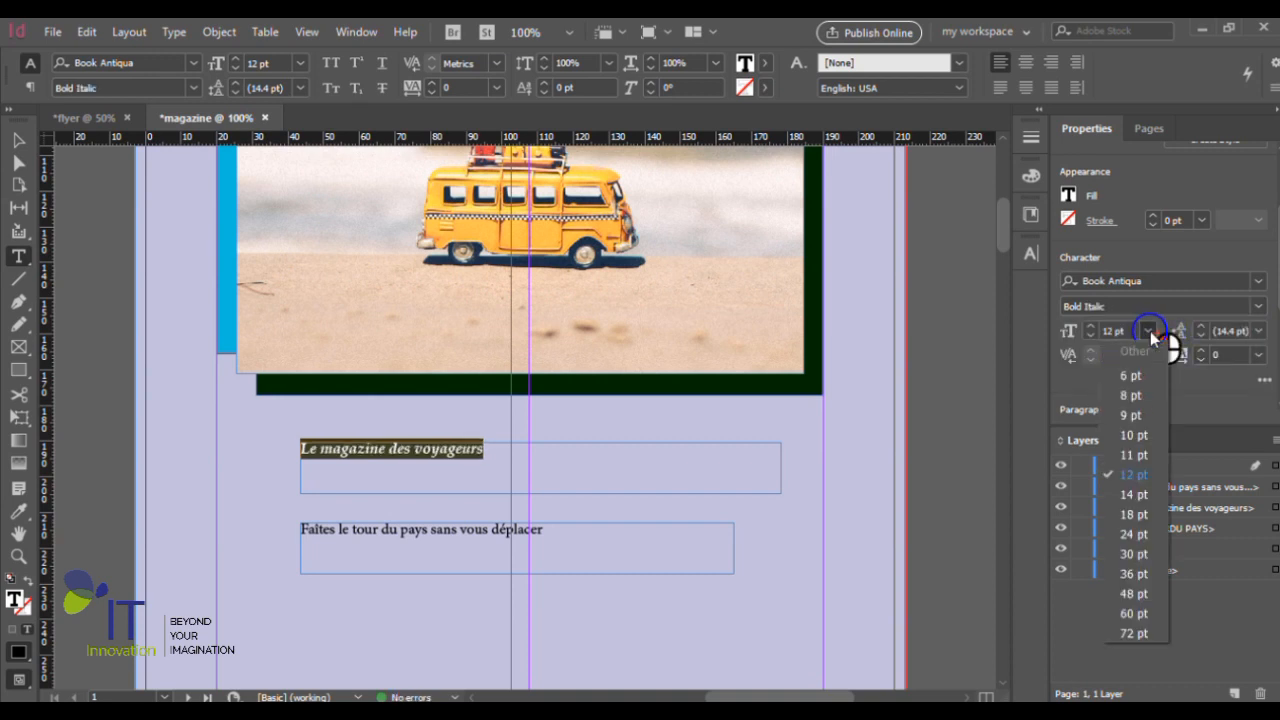
pyautogui.click(1138, 553)
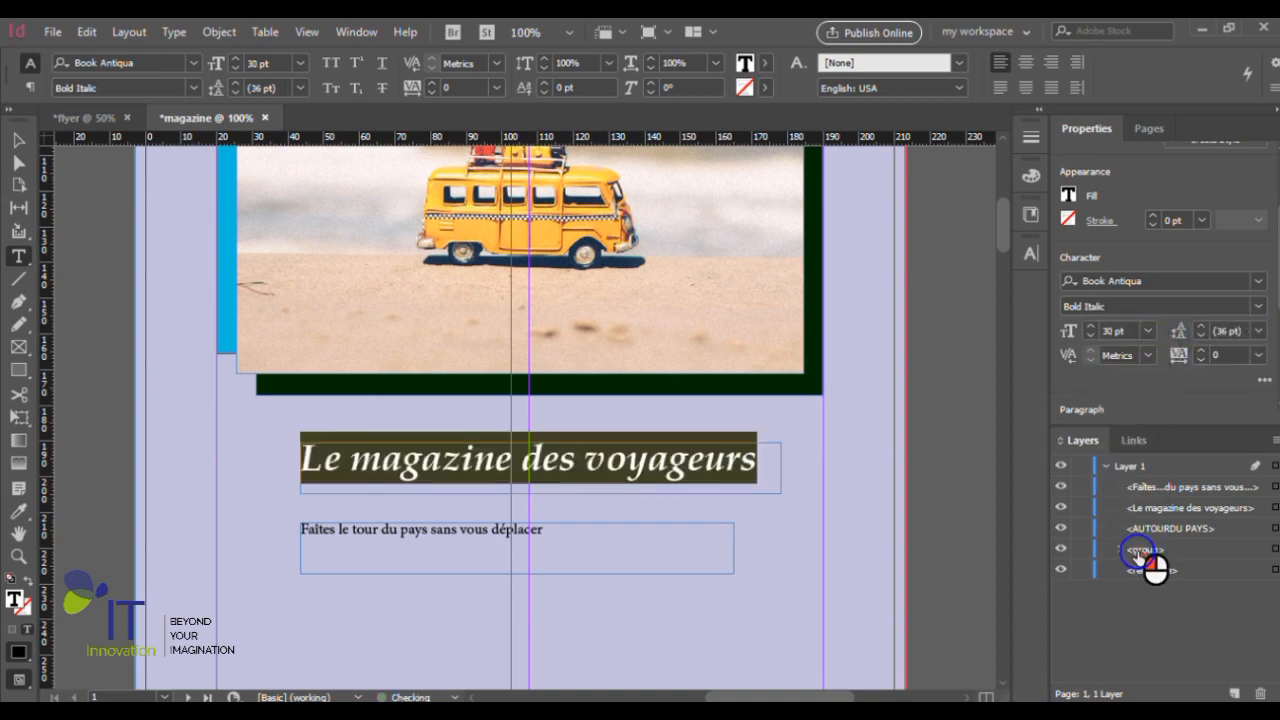
pyautogui.click(548, 535)
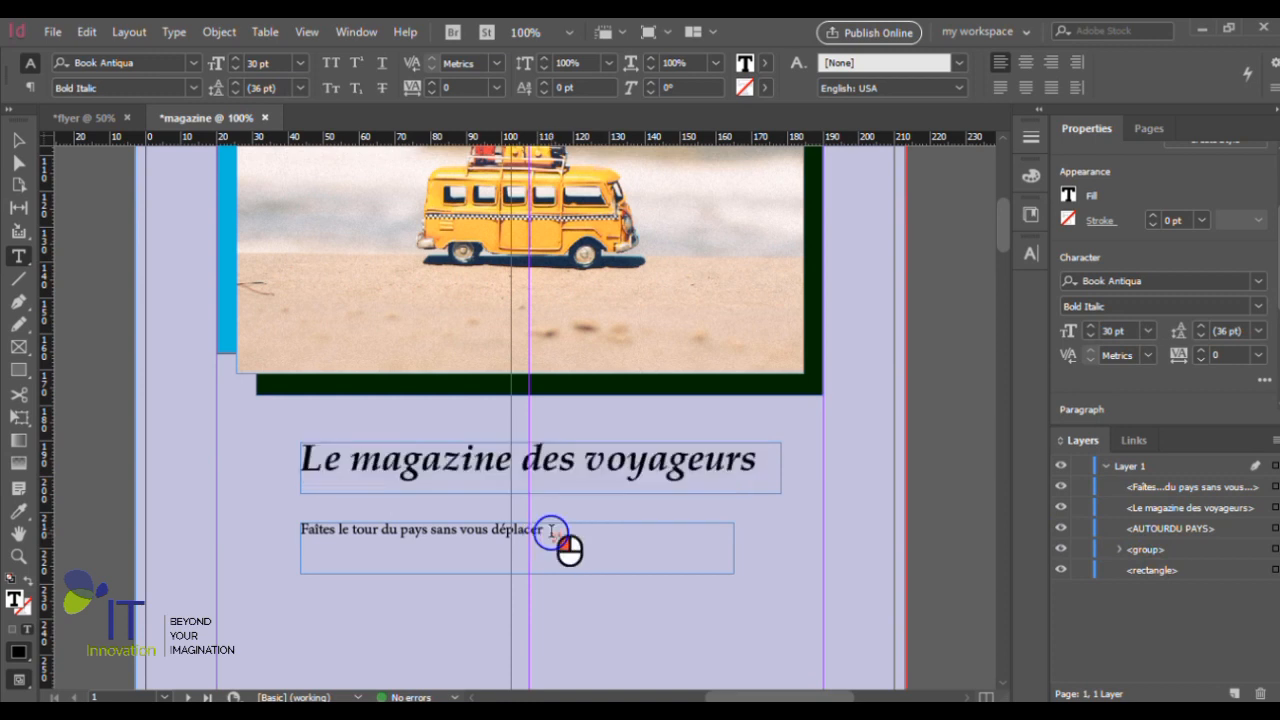
pyautogui.click(19, 510)
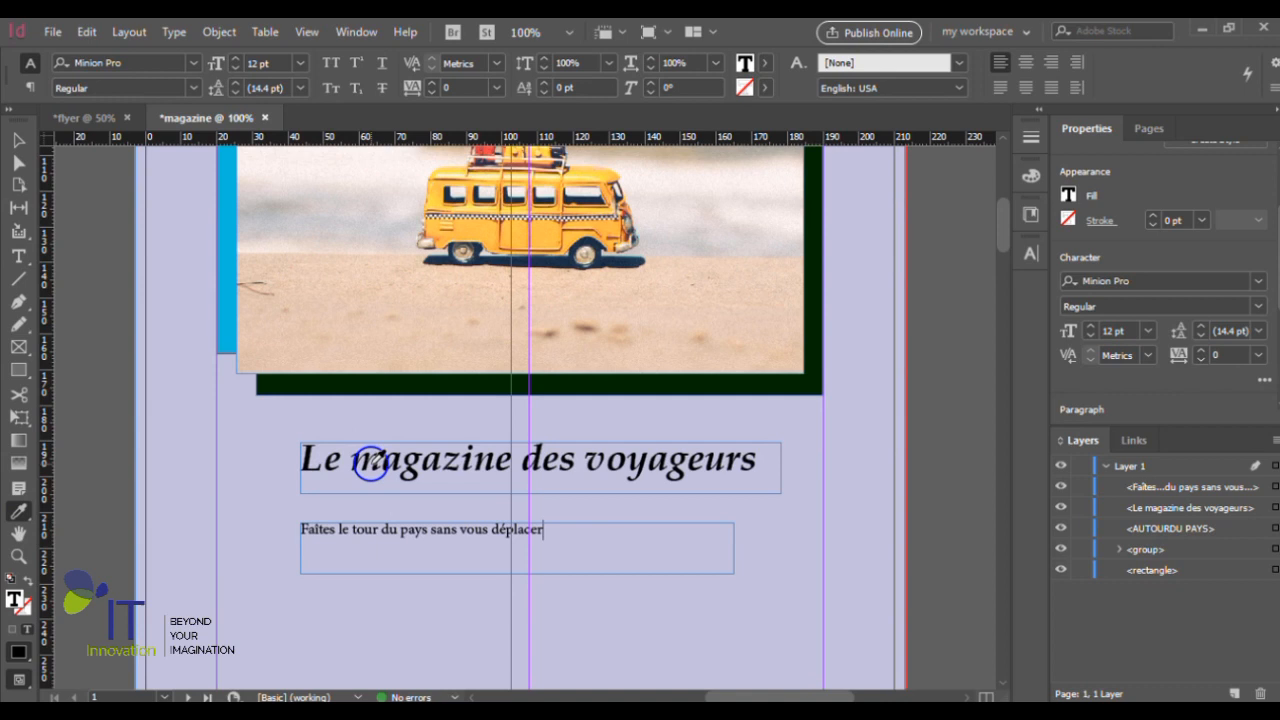
pyautogui.click(19, 140)
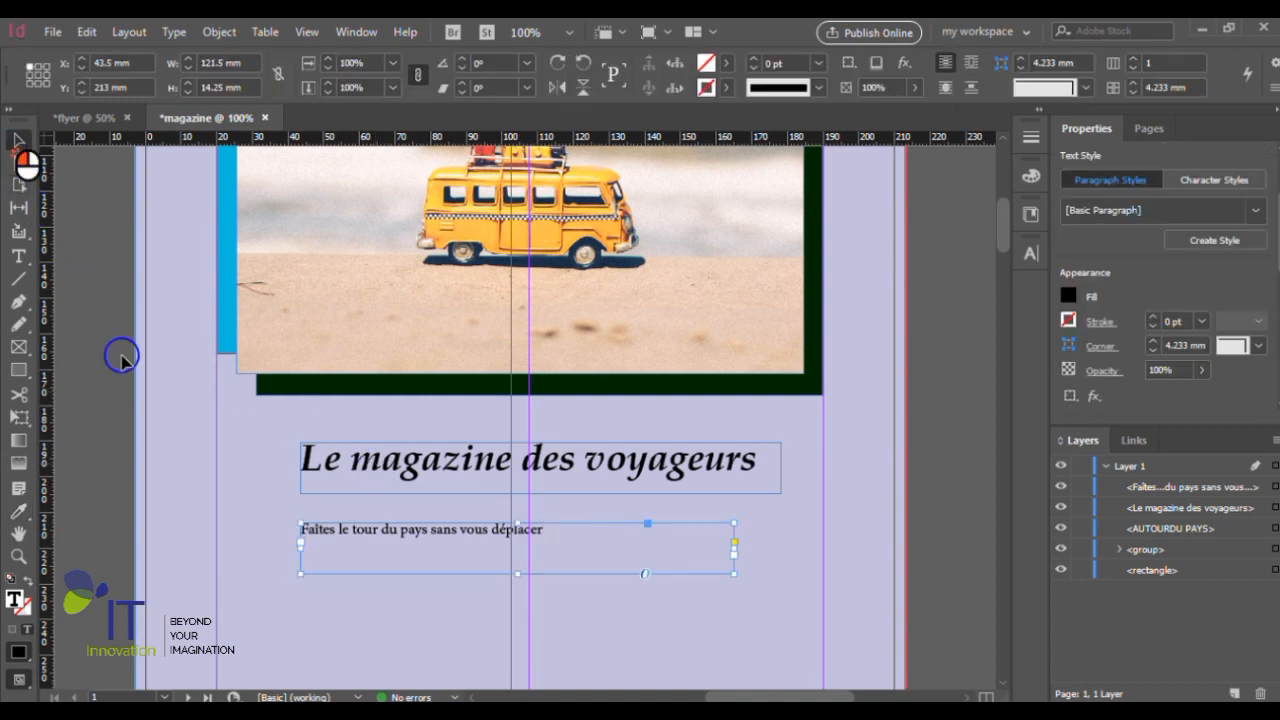
# - Copy the formatting of "Le magazine des voyageurs" onto the whole second tagline with the Eyedropper tool
pyautogui.doubleClick(530, 530)
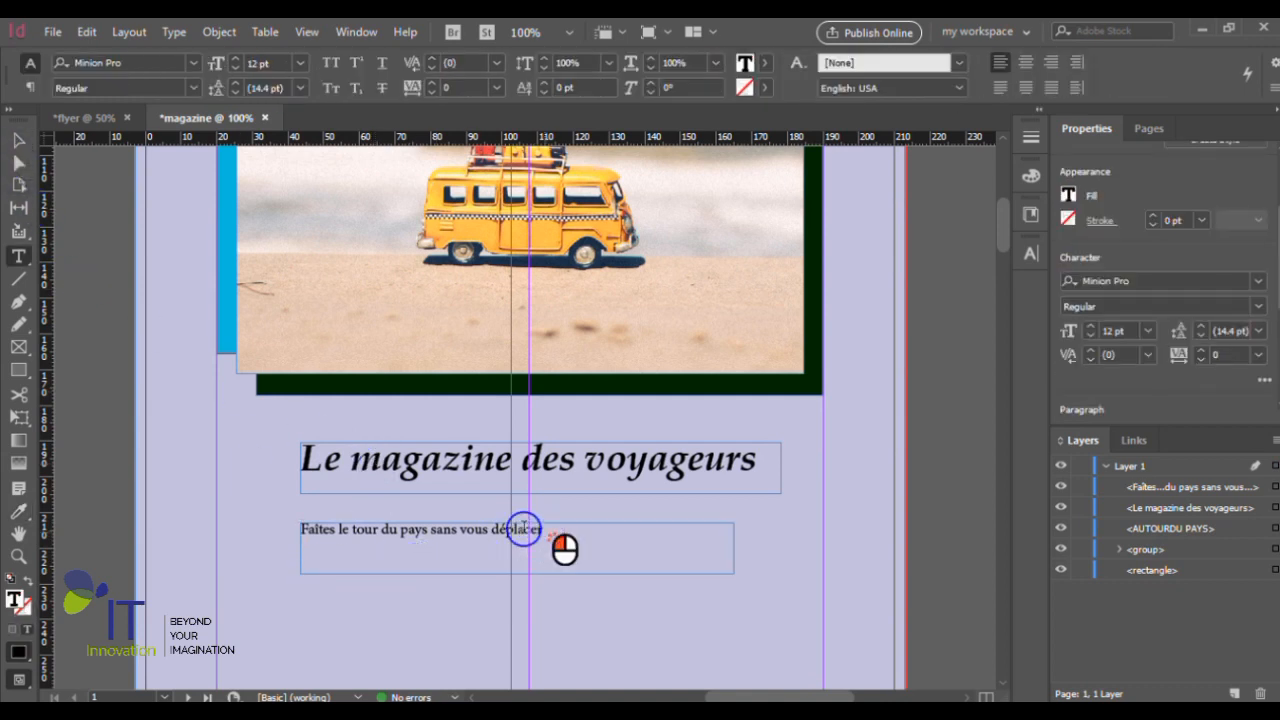
pyautogui.moveTo(538, 530); pyautogui.dragTo(296, 526)
pyautogui.click(19, 511)
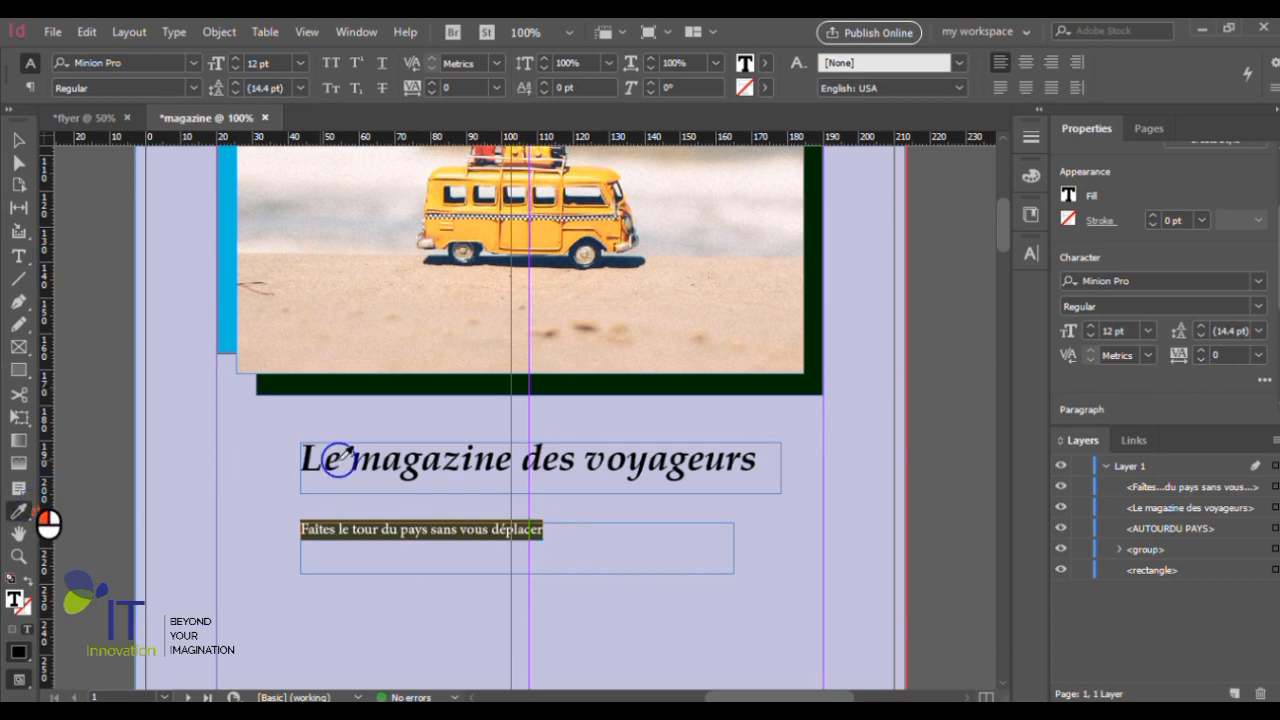
pyautogui.click(405, 465)
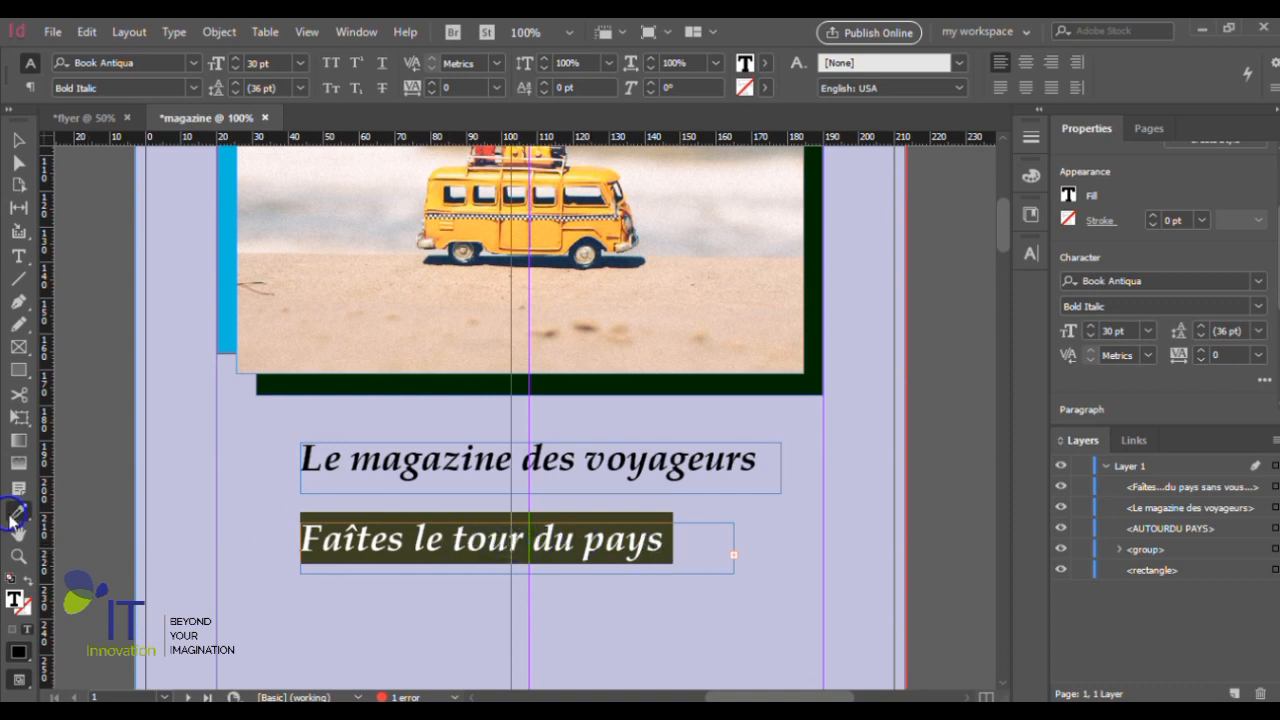
# - Set the whole tagline "Faîtes le tour du pays sans vous déplacer" to Italic at 18 pt
pyautogui.click(18, 140)
pyautogui.click(632, 560)
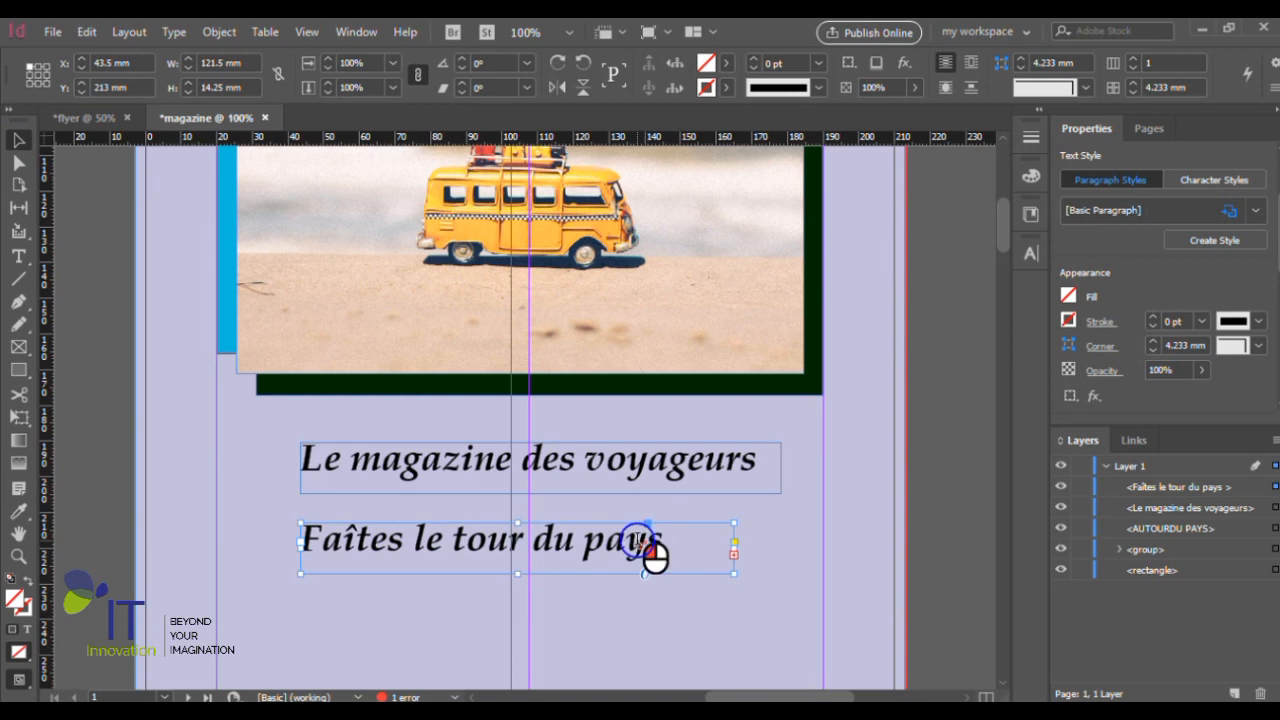
pyautogui.doubleClick(645, 550)
pyautogui.tripleClick(675, 540)
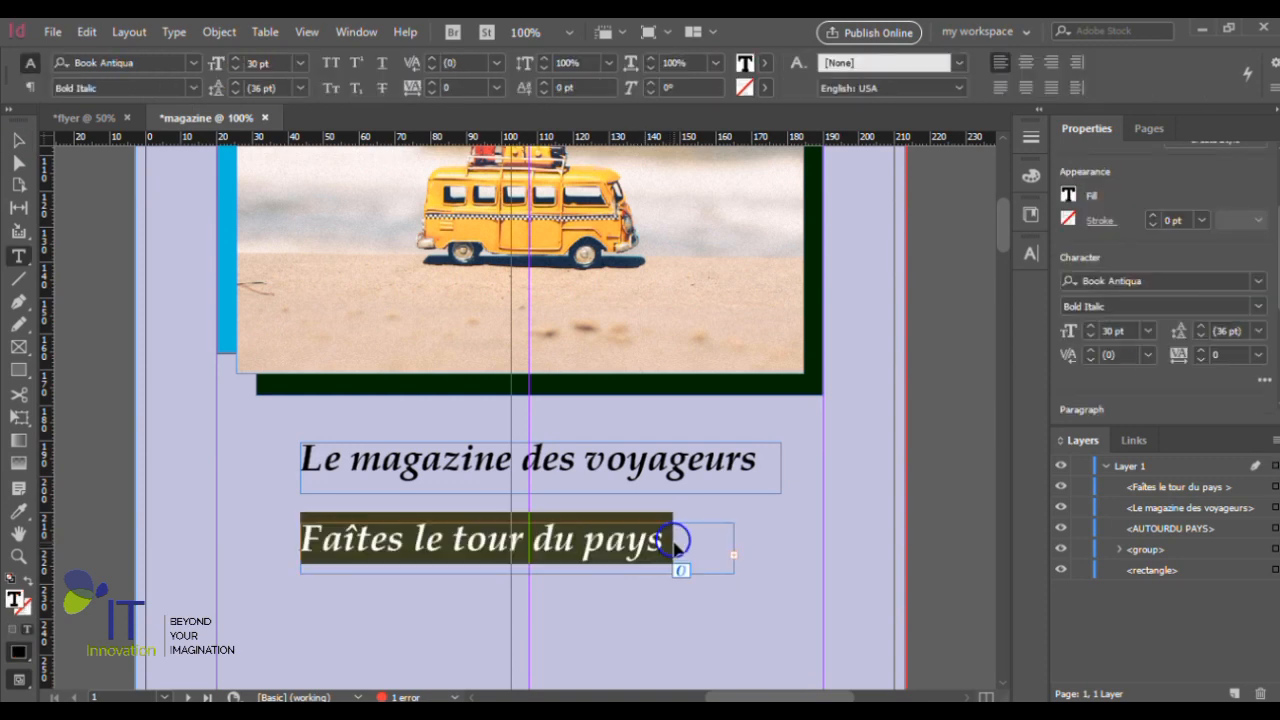
pyautogui.click(1148, 331)
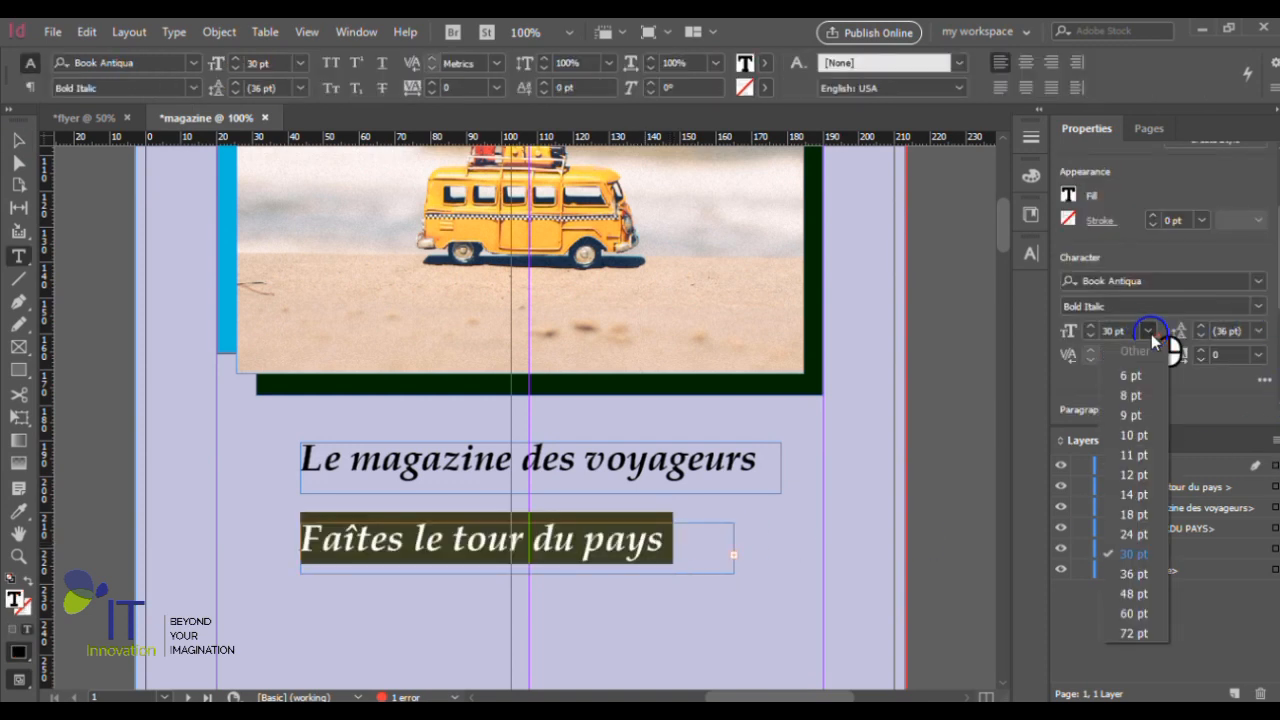
pyautogui.click(1135, 514)
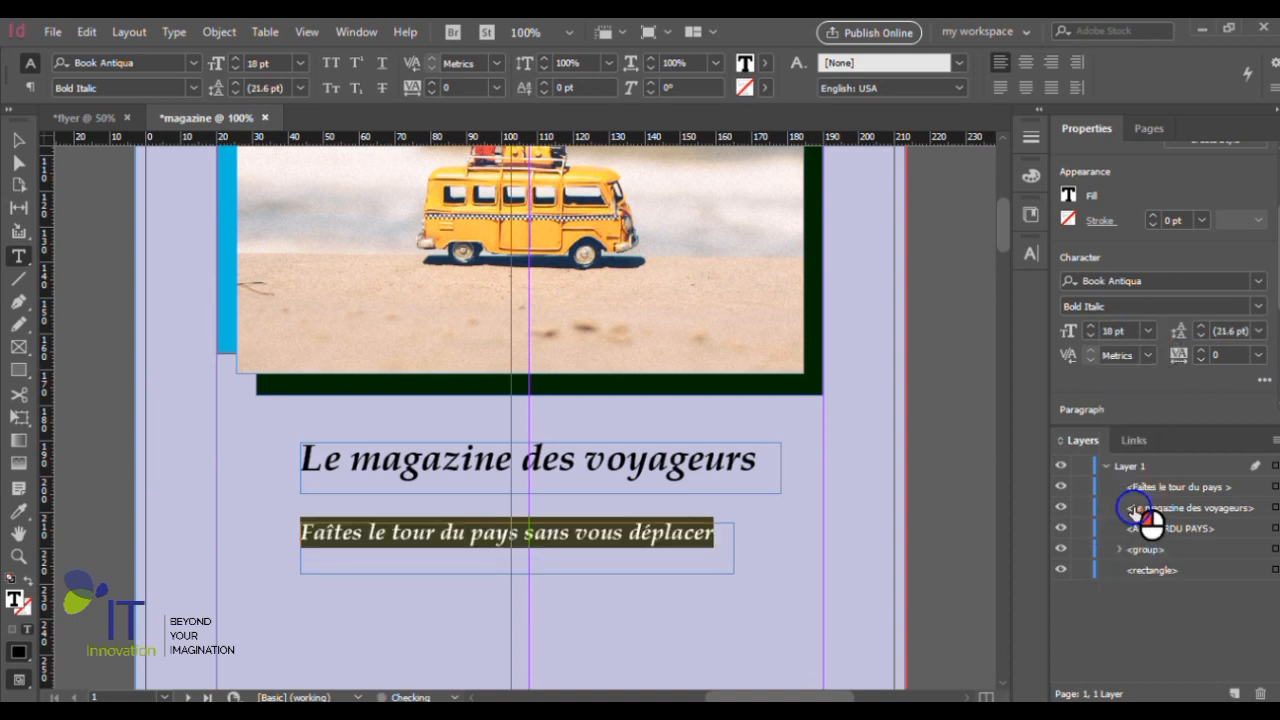
pyautogui.click(1148, 331)
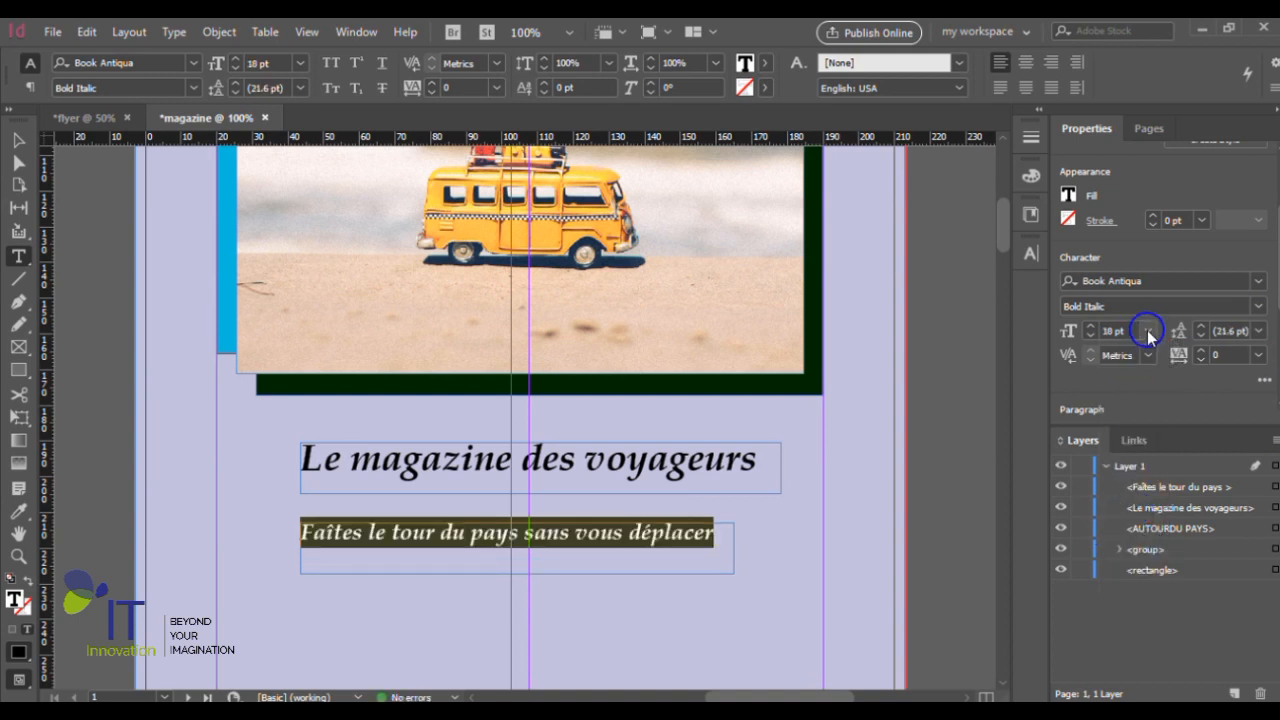
pyautogui.click(1258, 306)
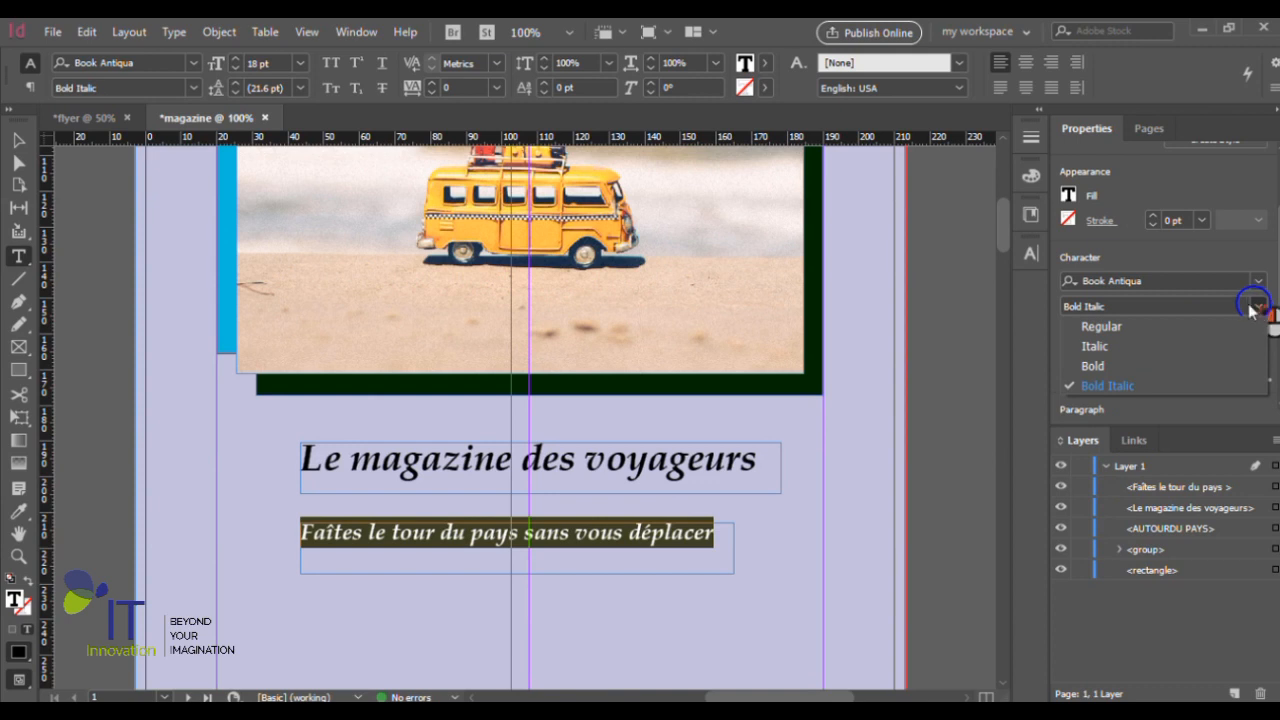
pyautogui.click(1107, 348)
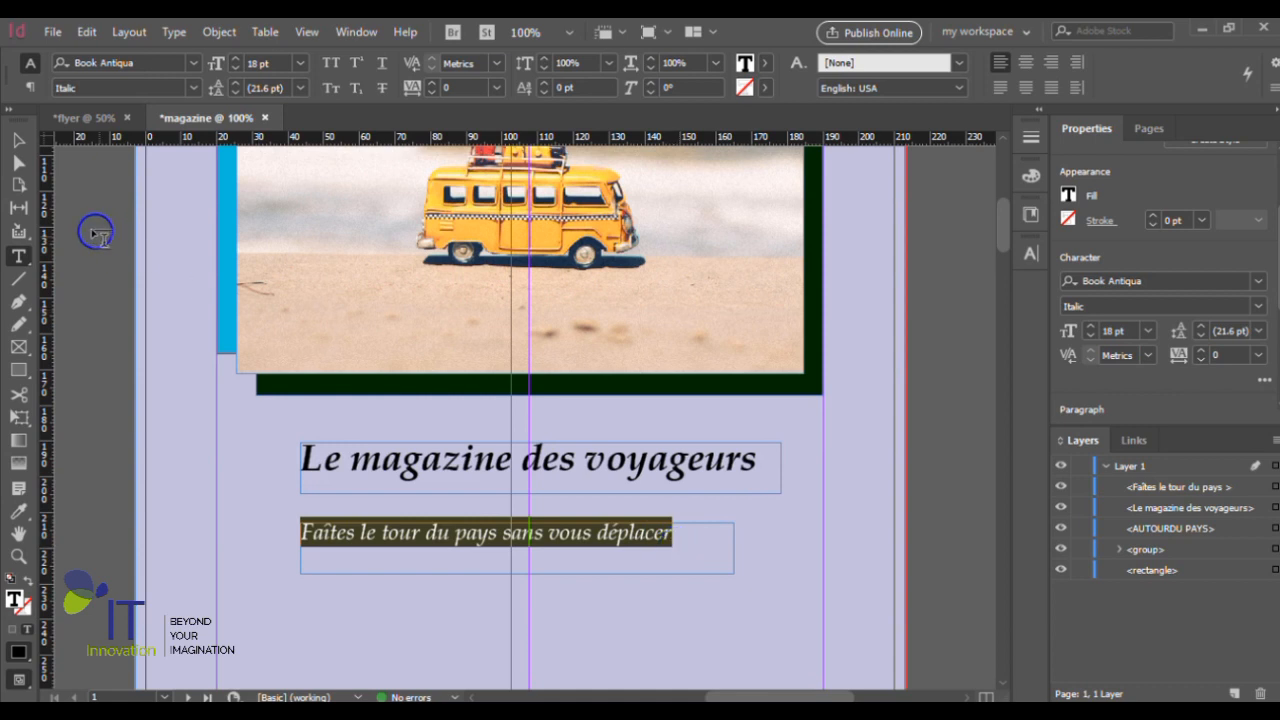
# - Tighten the first tagline's frame to about 128.8 by 12.5 mm and the second's to about 105.3 by 7.2 mm
pyautogui.click(19, 162)
pyautogui.click(700, 466)
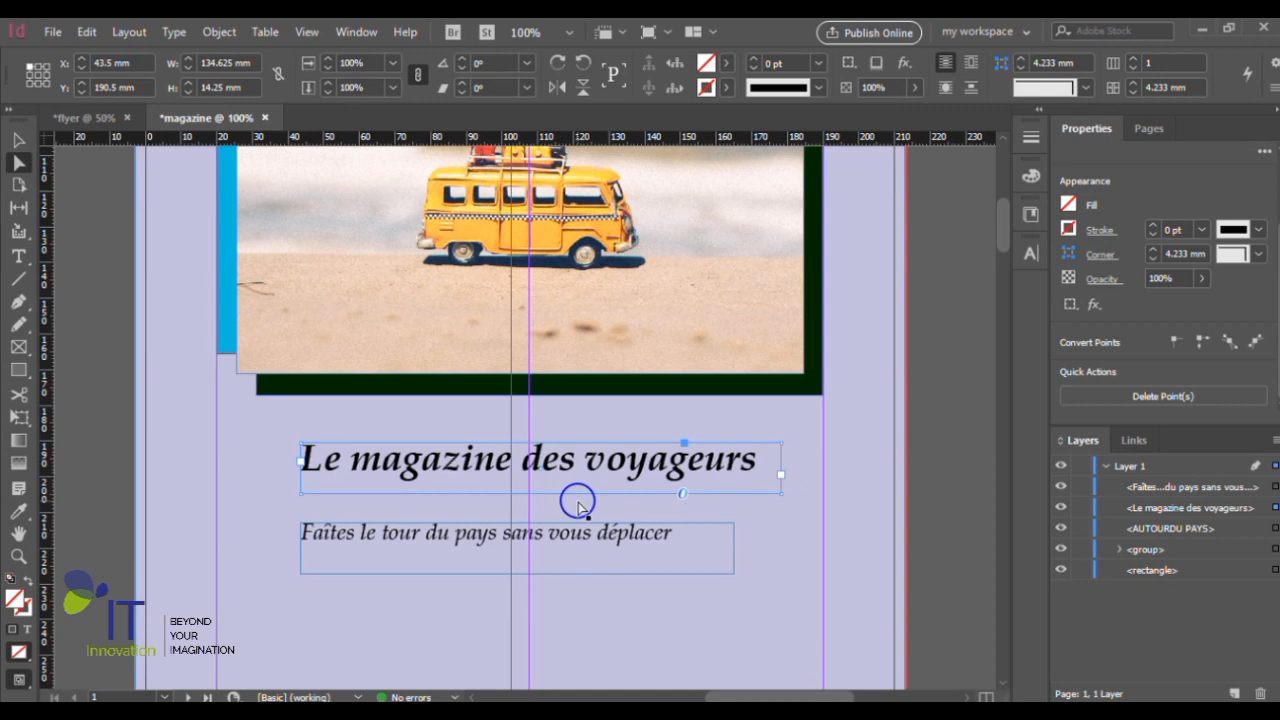
pyautogui.click(18, 145)
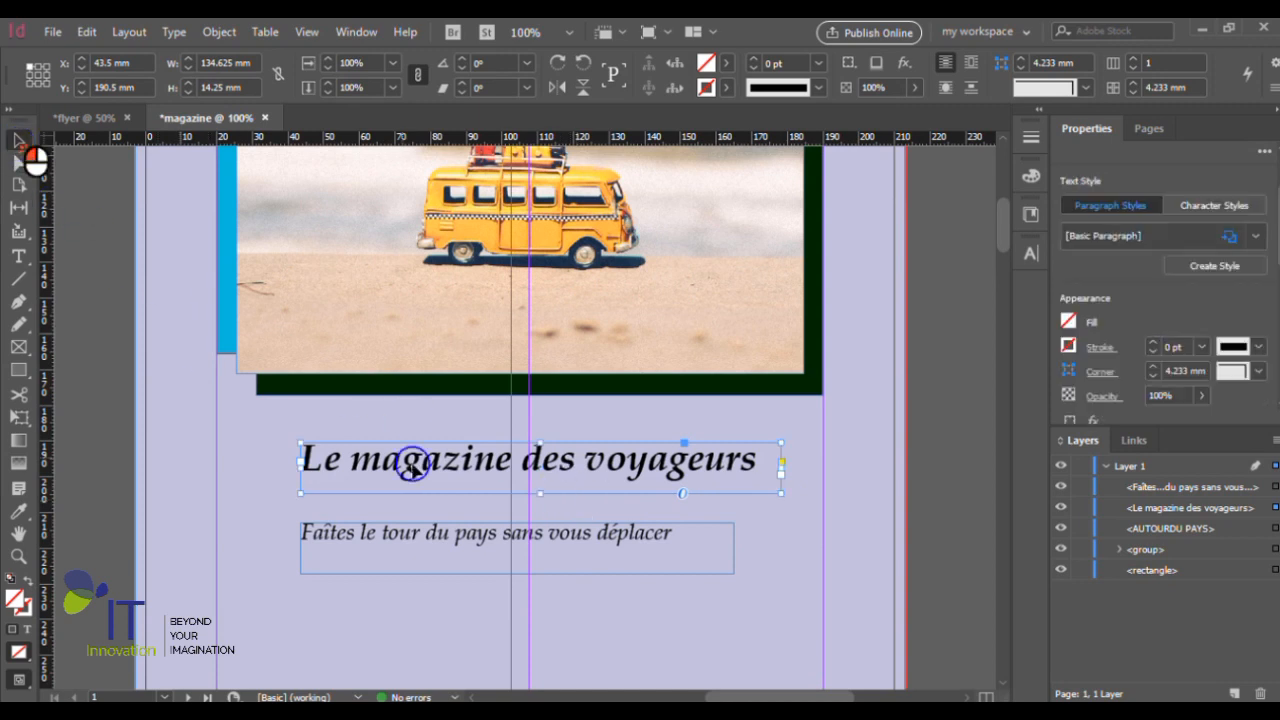
pyautogui.moveTo(540, 496); pyautogui.dragTo(540, 487)
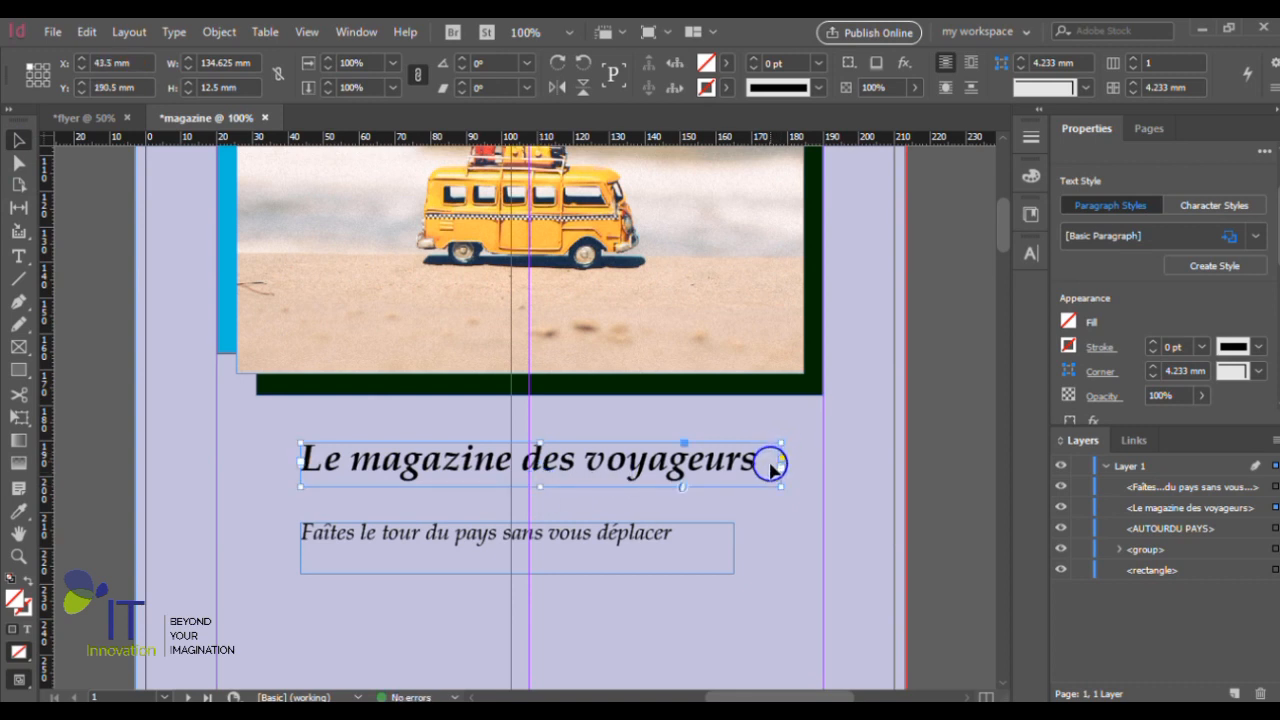
pyautogui.moveTo(781, 469); pyautogui.dragTo(760, 468)
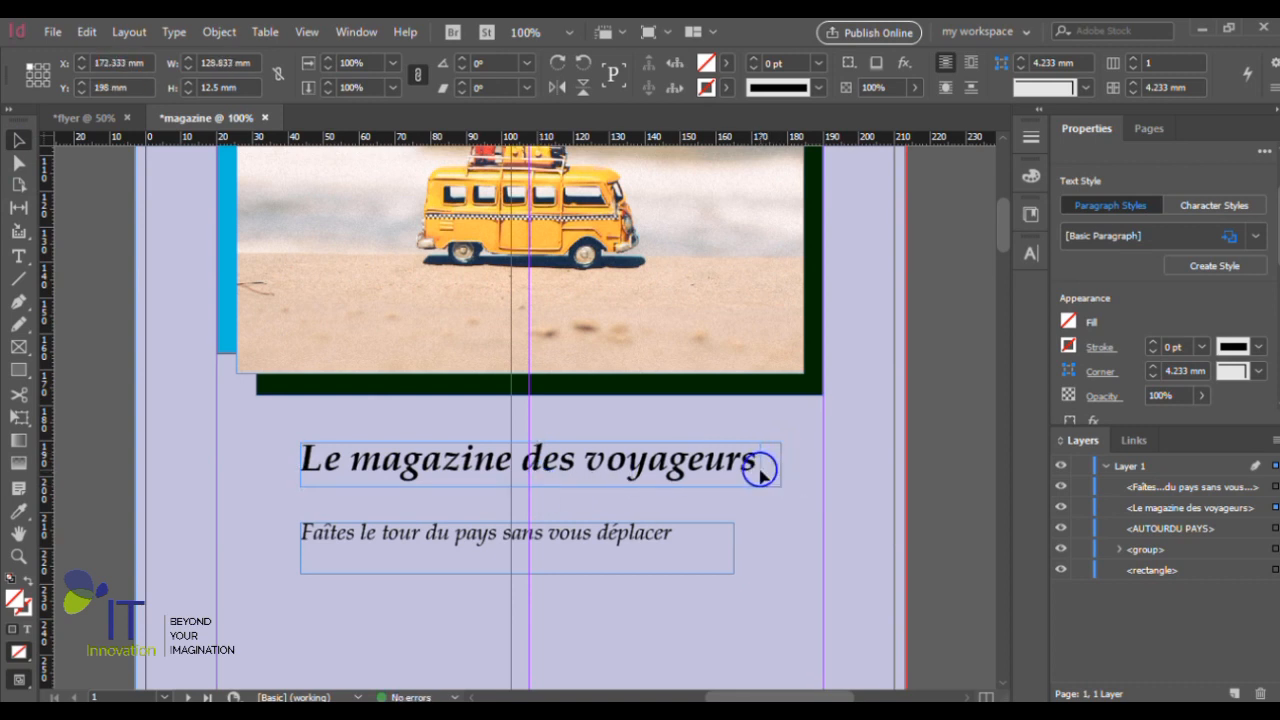
pyautogui.click(603, 537)
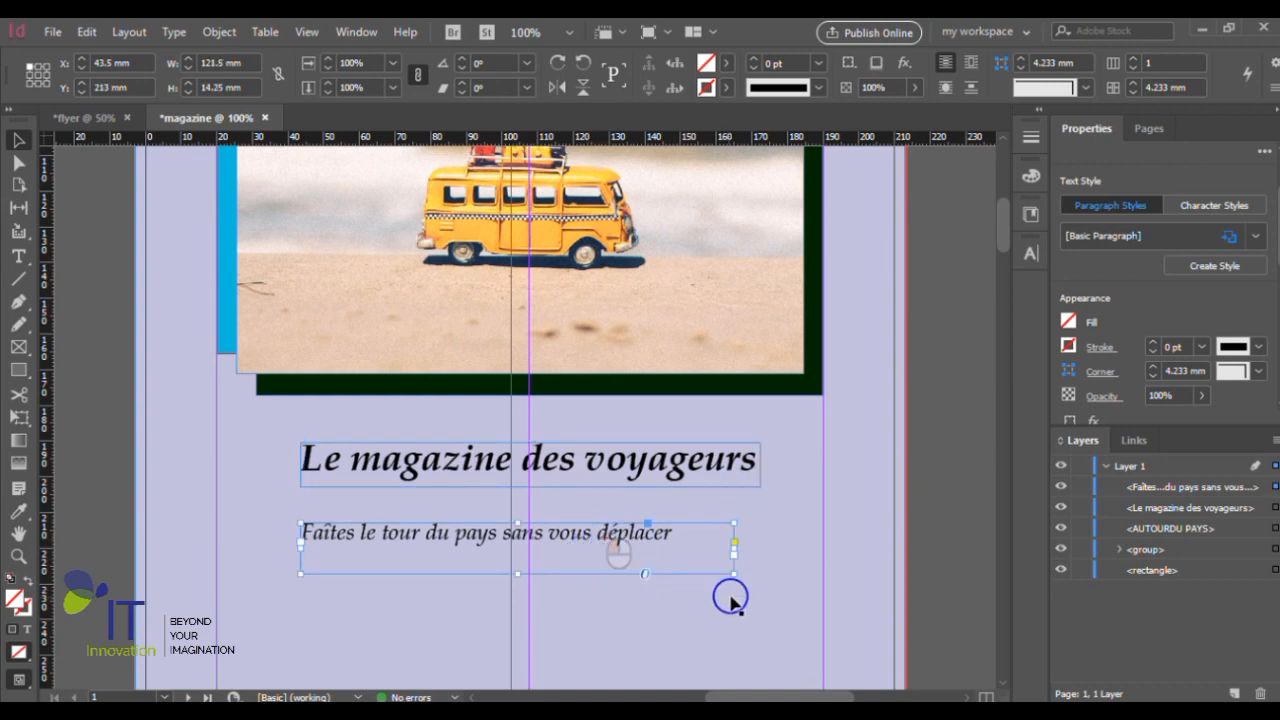
pyautogui.moveTo(733, 573); pyautogui.dragTo(676, 548)
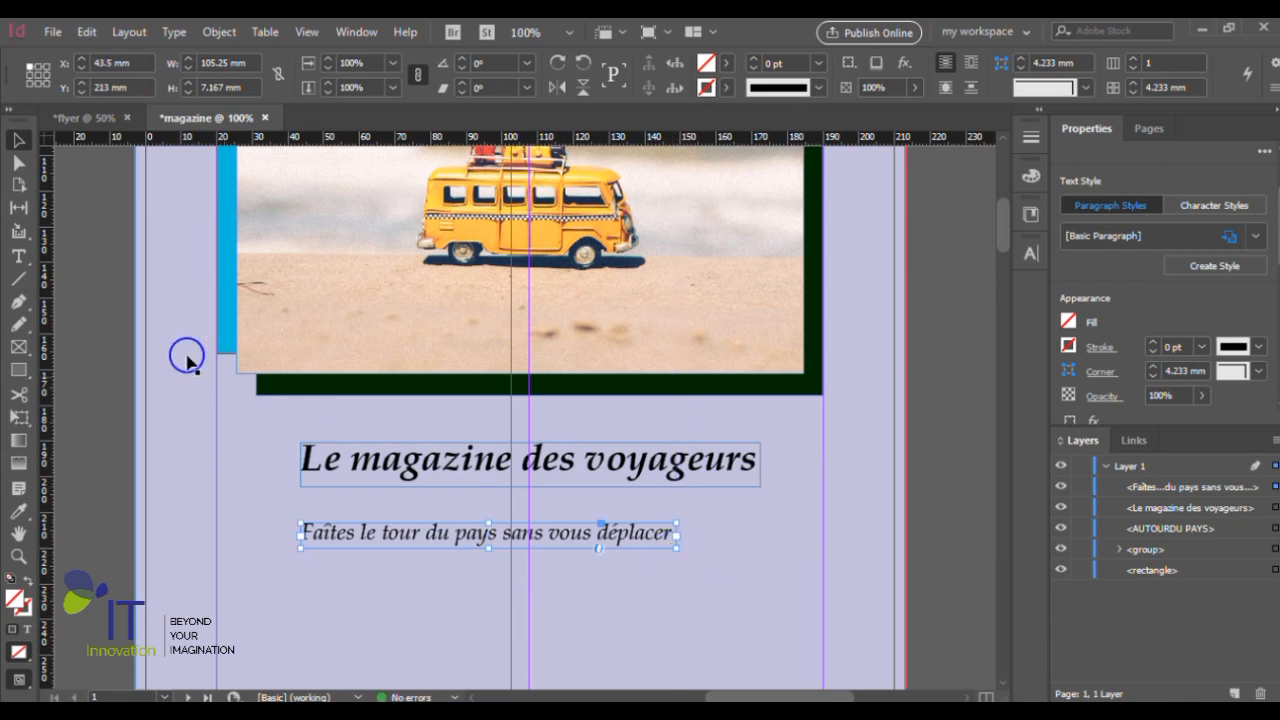
# - Align the horizontal centers of the two tagline frames with each other
pyautogui.keyDown('shift'); pyautogui.click(440, 478); pyautogui.keyUp('shift')
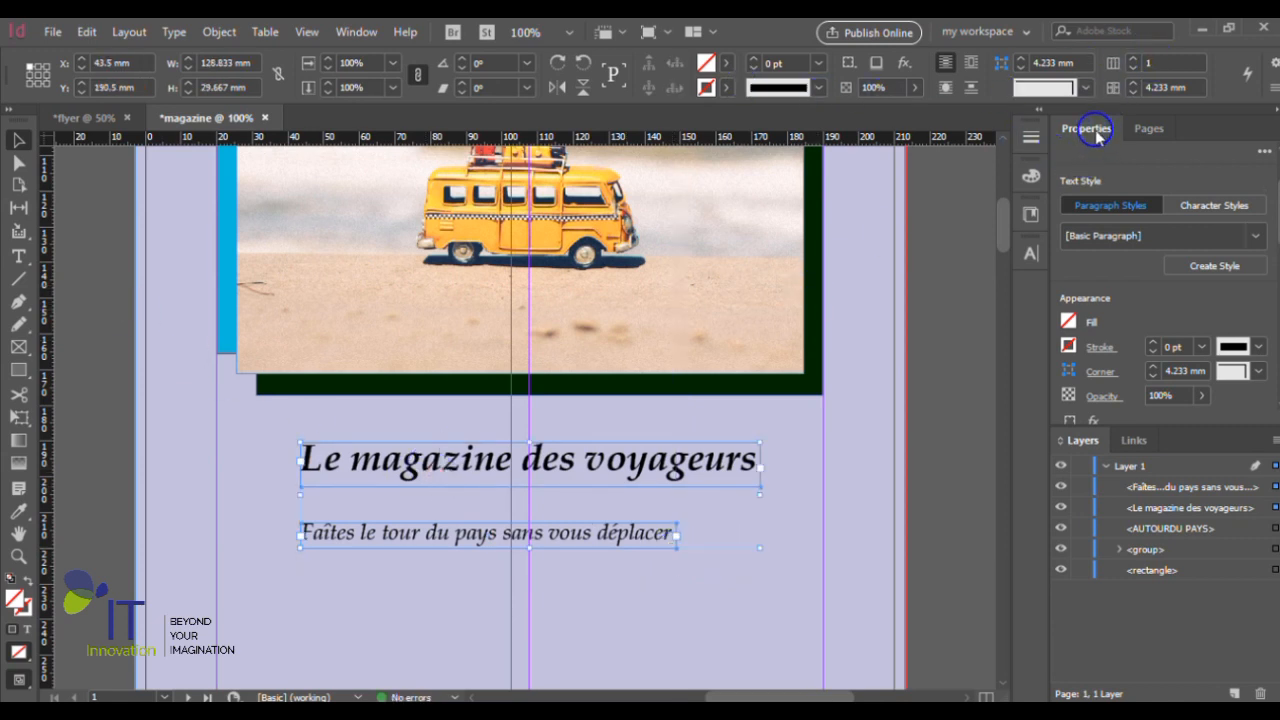
pyautogui.scroll(-5, 1117, 262)
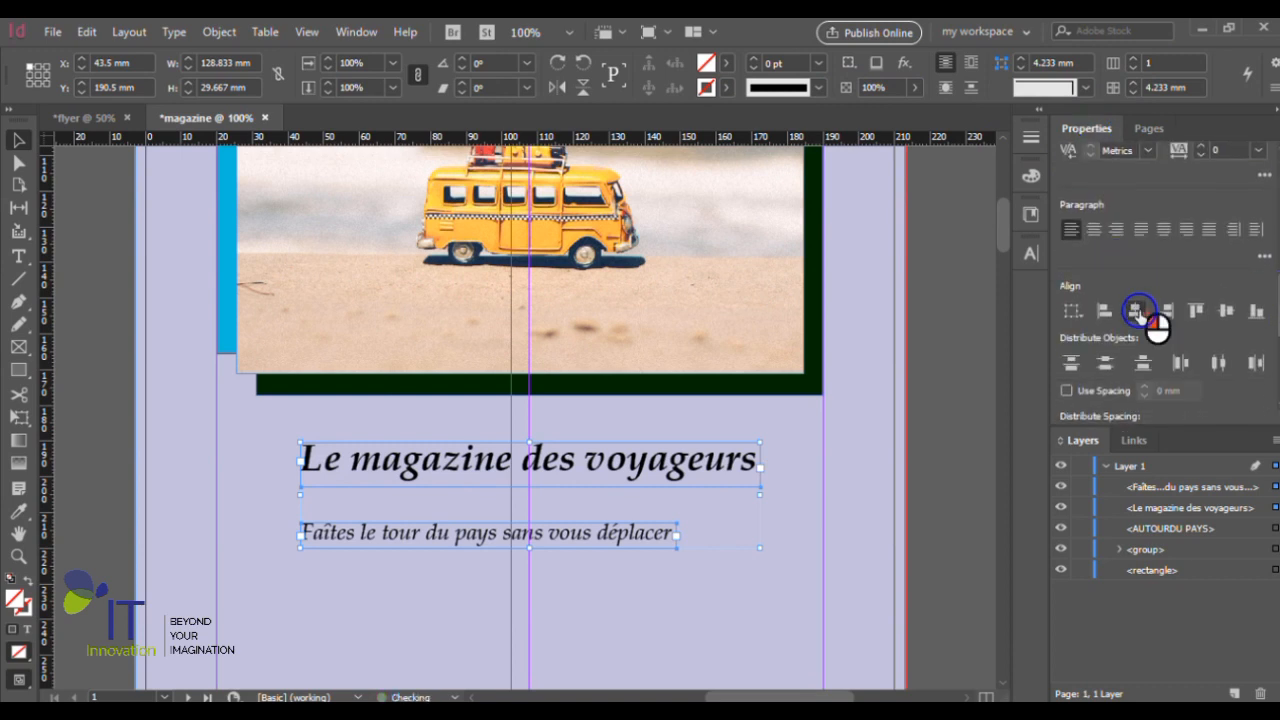
pyautogui.click(1136, 311)
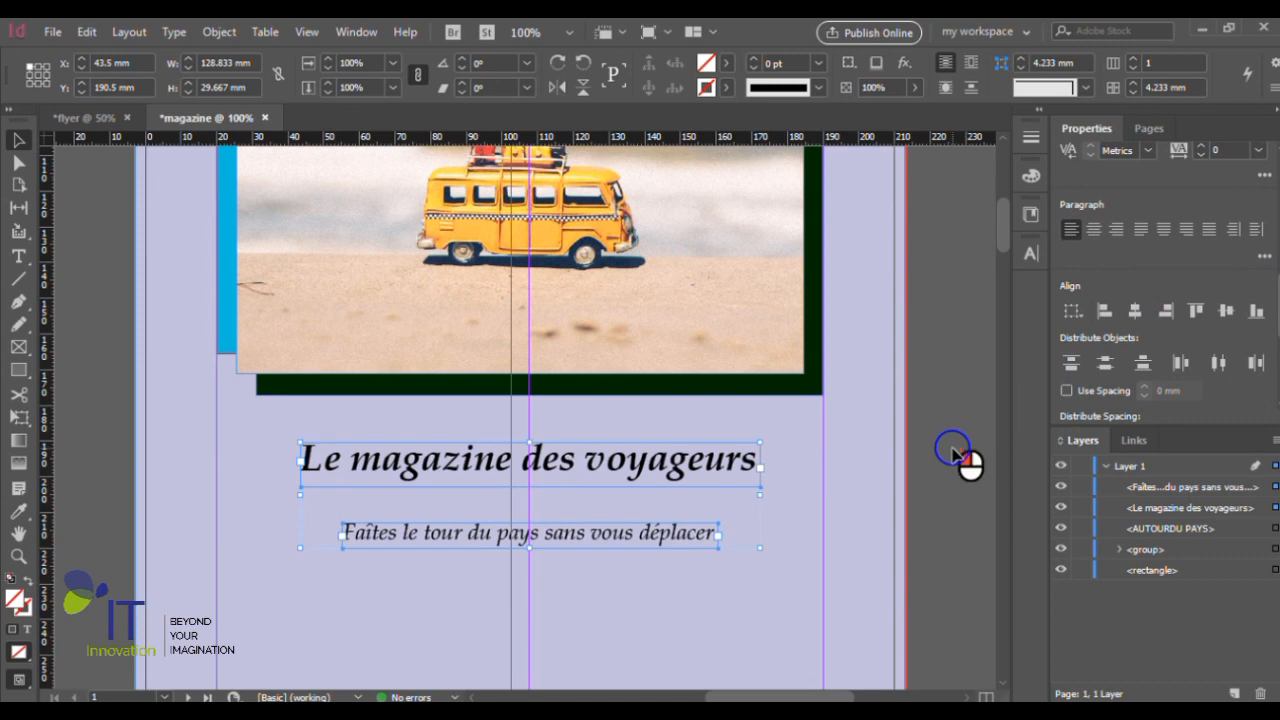
pyautogui.click(958, 455)
# - Move both taglines up so they sit closer together just below the van photo group
pyautogui.hotkey('ctrl', '-')
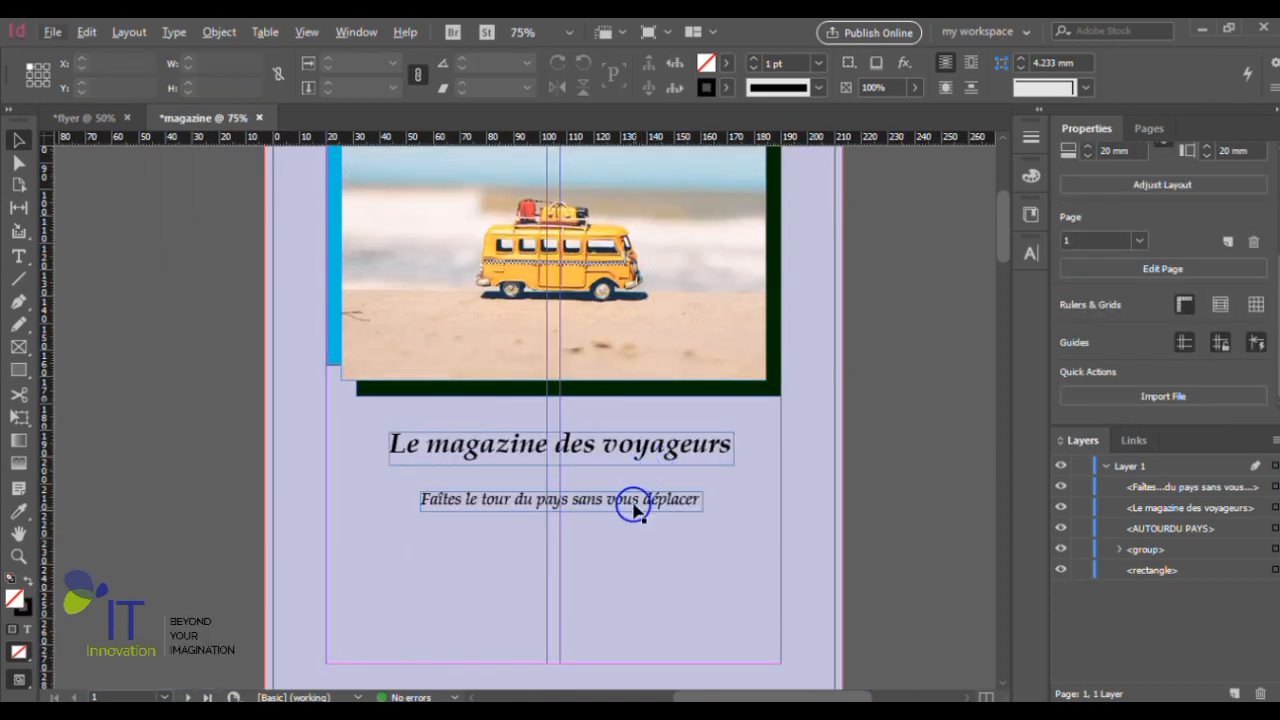
pyautogui.moveTo(650, 452); pyautogui.dragTo(626, 410)
pyautogui.moveTo(620, 505); pyautogui.dragTo(619, 475)
# - Examine the whole page layout, from the title through the photo group to the taglines and background
pyautogui.click(814, 420)
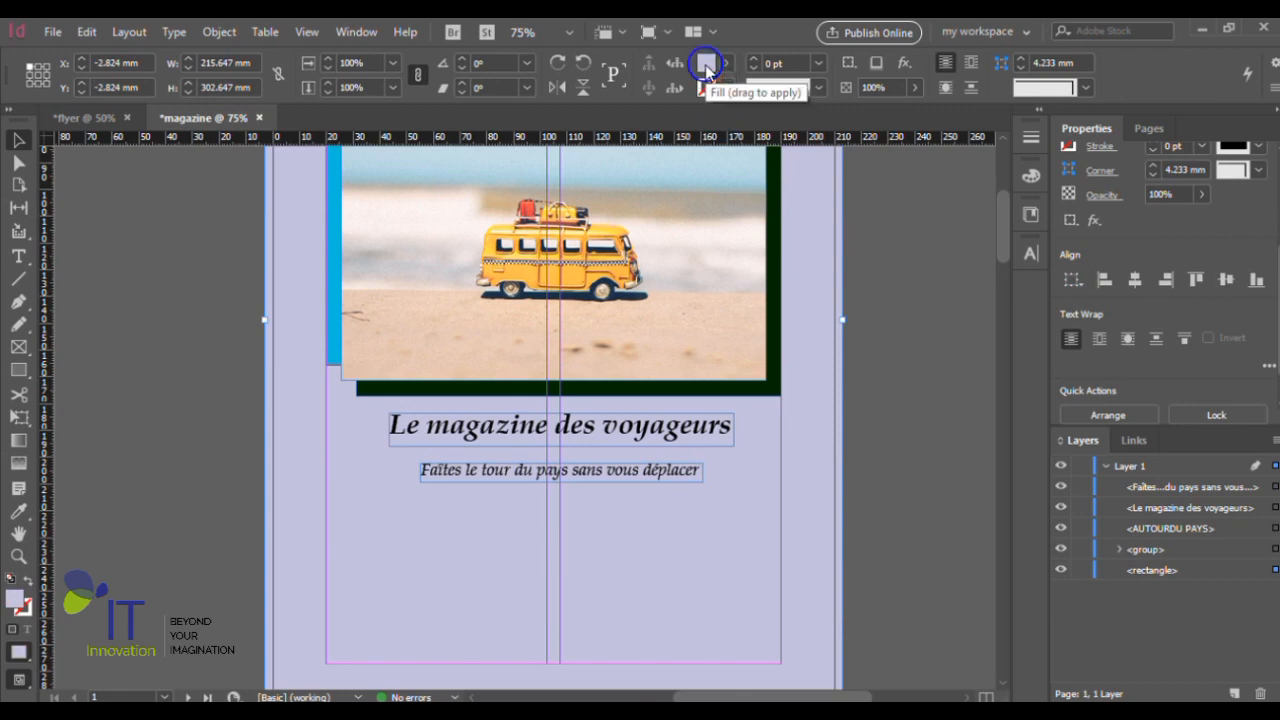
pyautogui.hotkey('ctrl', '-')
pyautogui.scroll(3, 837, 380)
pyautogui.scroll(-1, 806, 463)
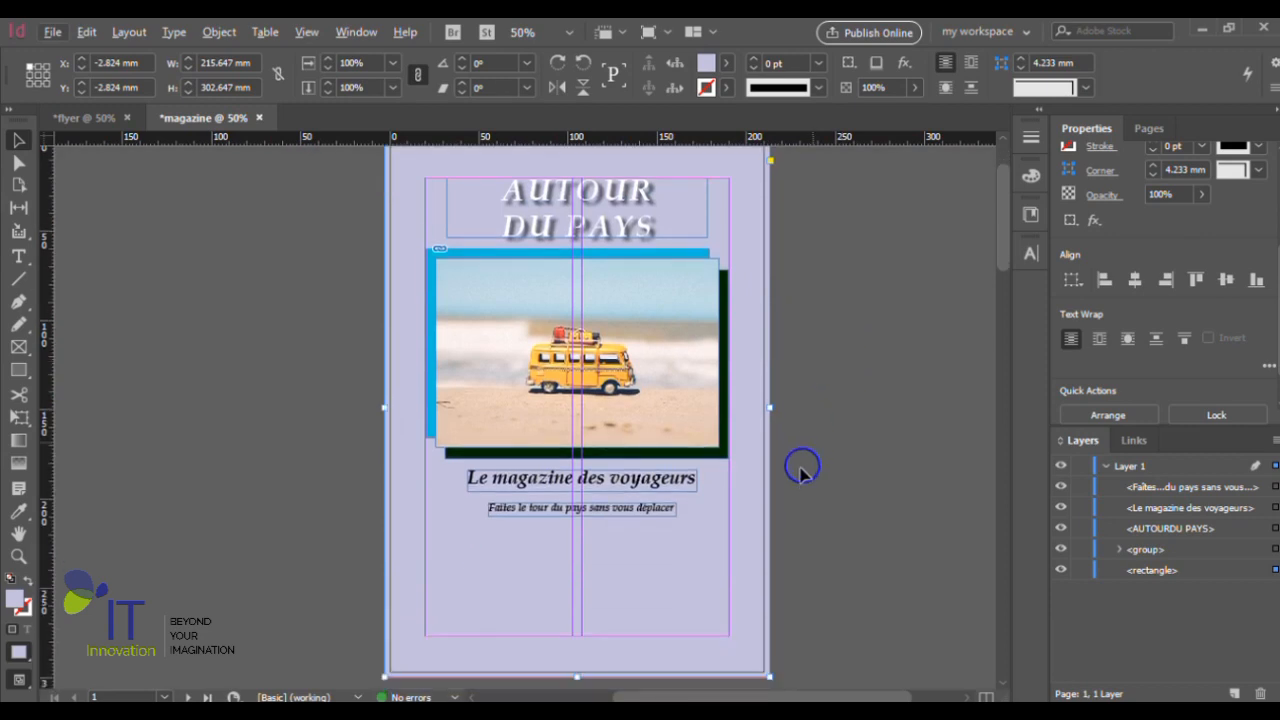
pyautogui.scroll(-1, 649, 380)
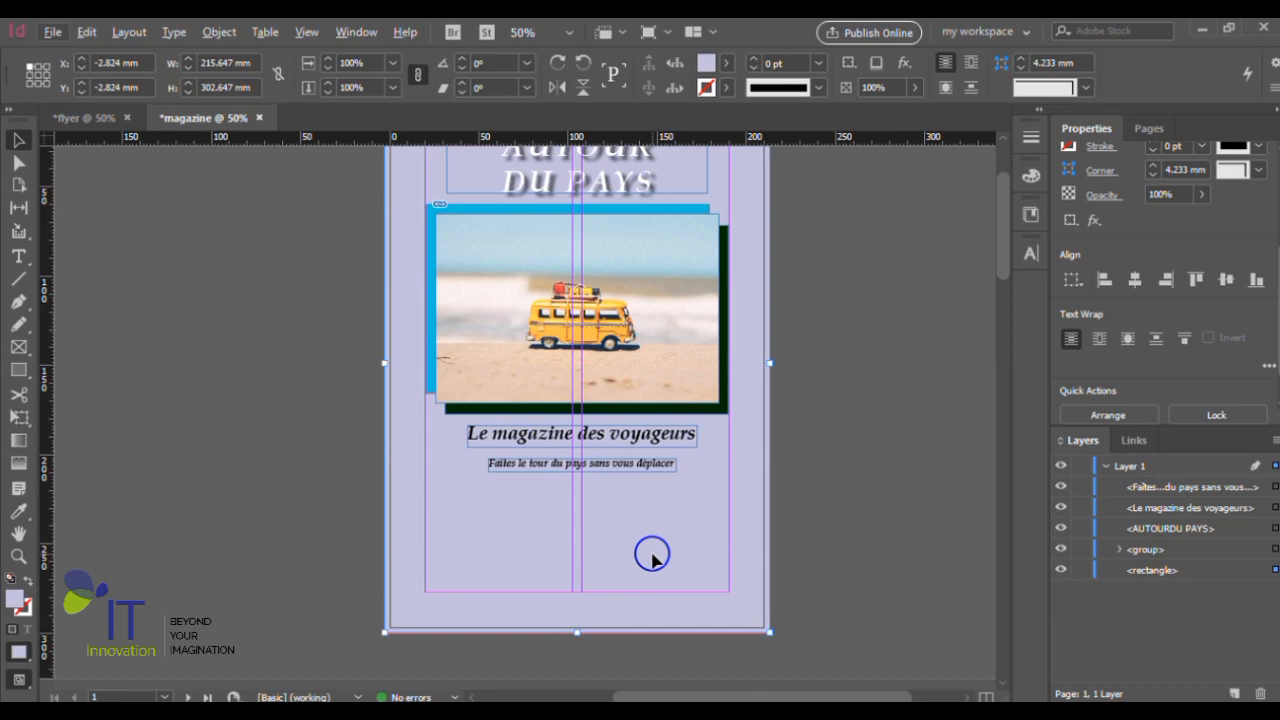
pyautogui.click(928, 512)
pyautogui.scroll(2, 580, 552)
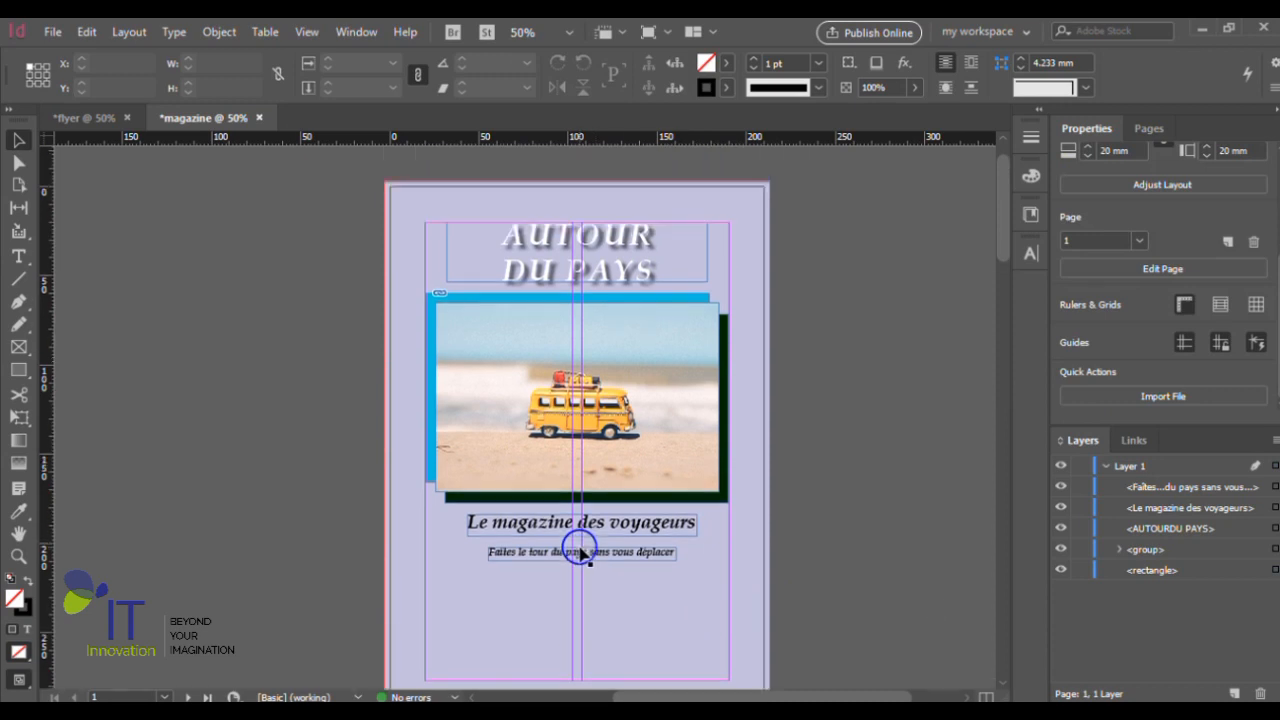
pyautogui.scroll(-1, 584, 554)
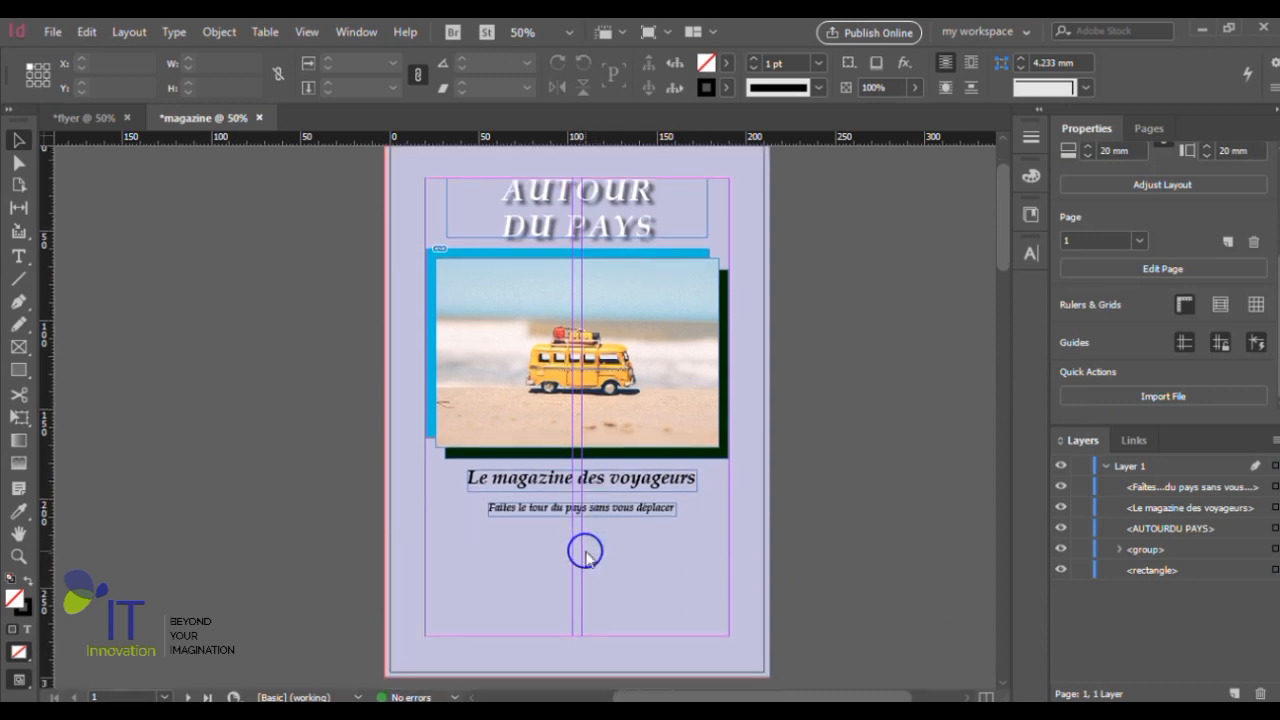
# - Place the coastal city photo ending in 4321407 from Downloads over the page, starting at the top-left bleed corner, about 246.5 by 308.2 mm
pyautogui.hotkey('ctrl', 'd')
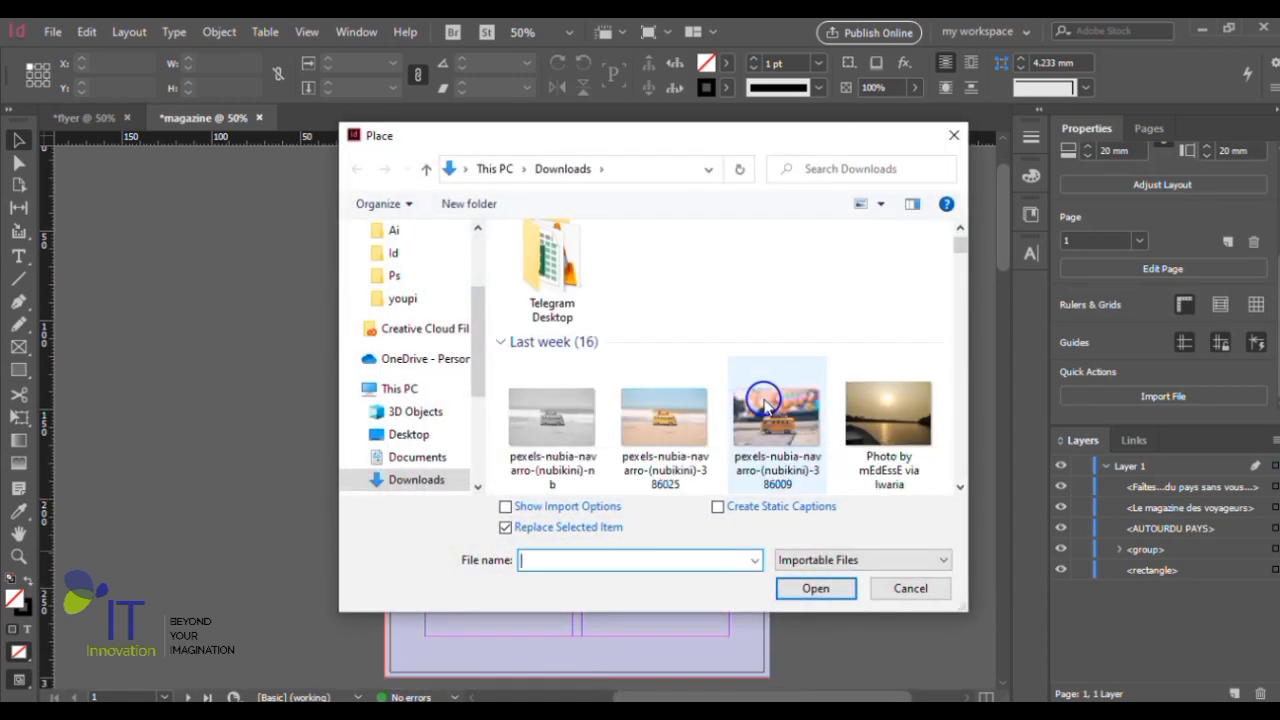
pyautogui.scroll(-1, 763, 402)
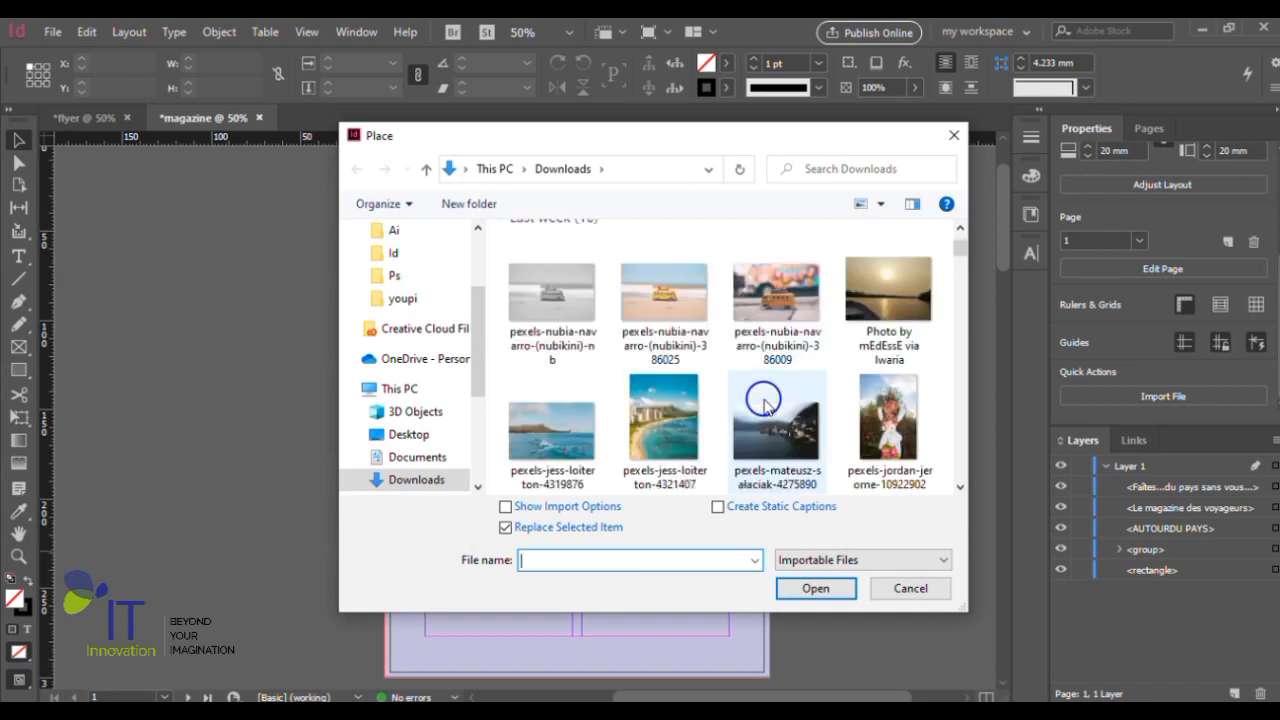
pyautogui.click(675, 432)
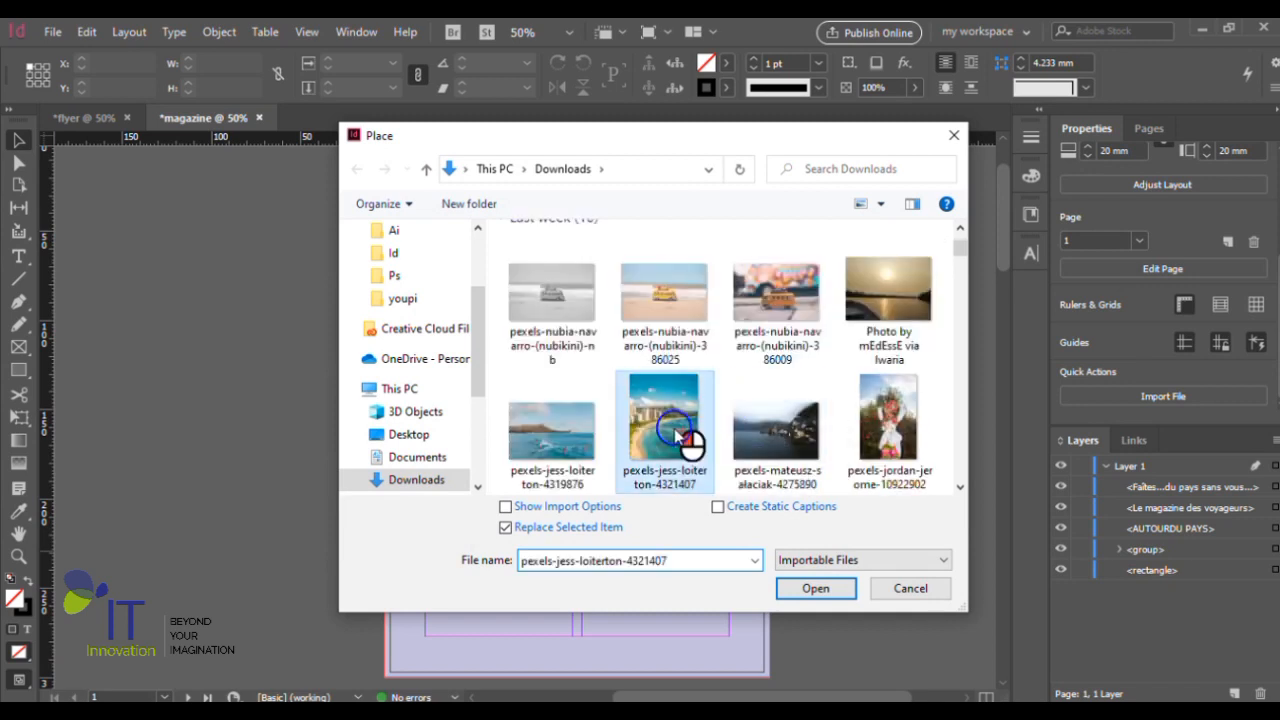
pyautogui.click(815, 590)
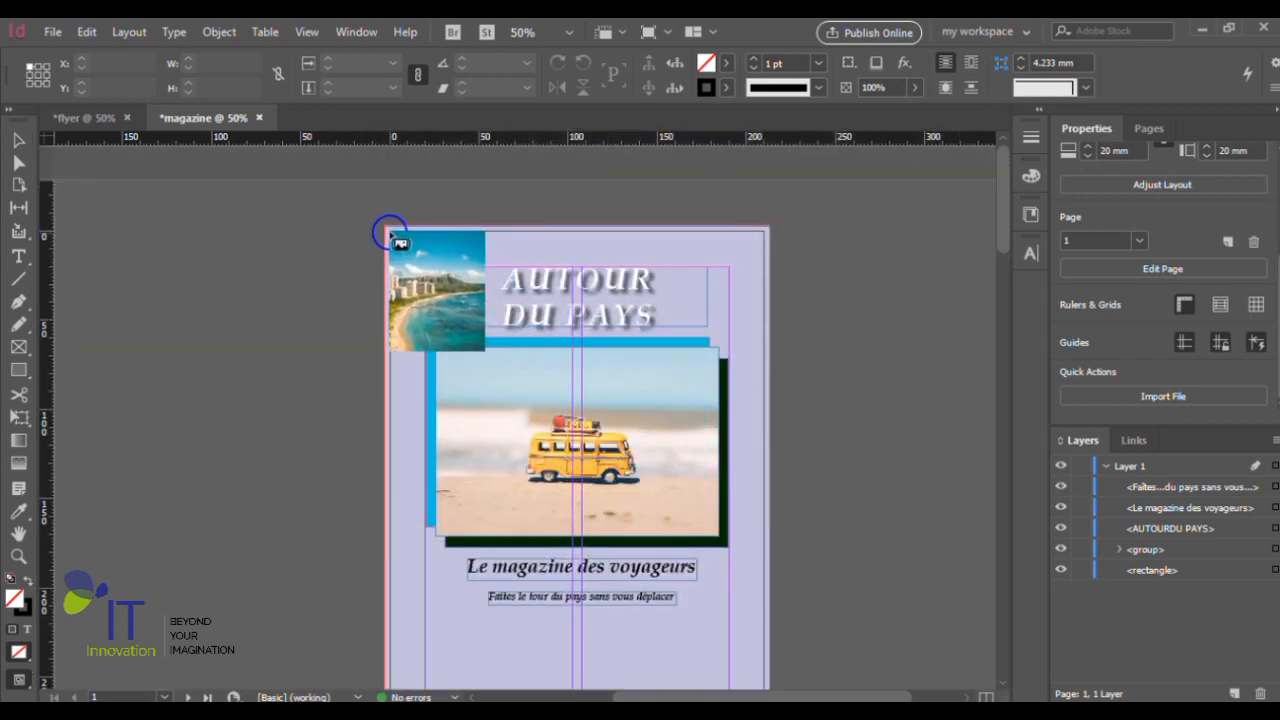
pyautogui.moveTo(384, 226); pyautogui.dragTo(686, 617)
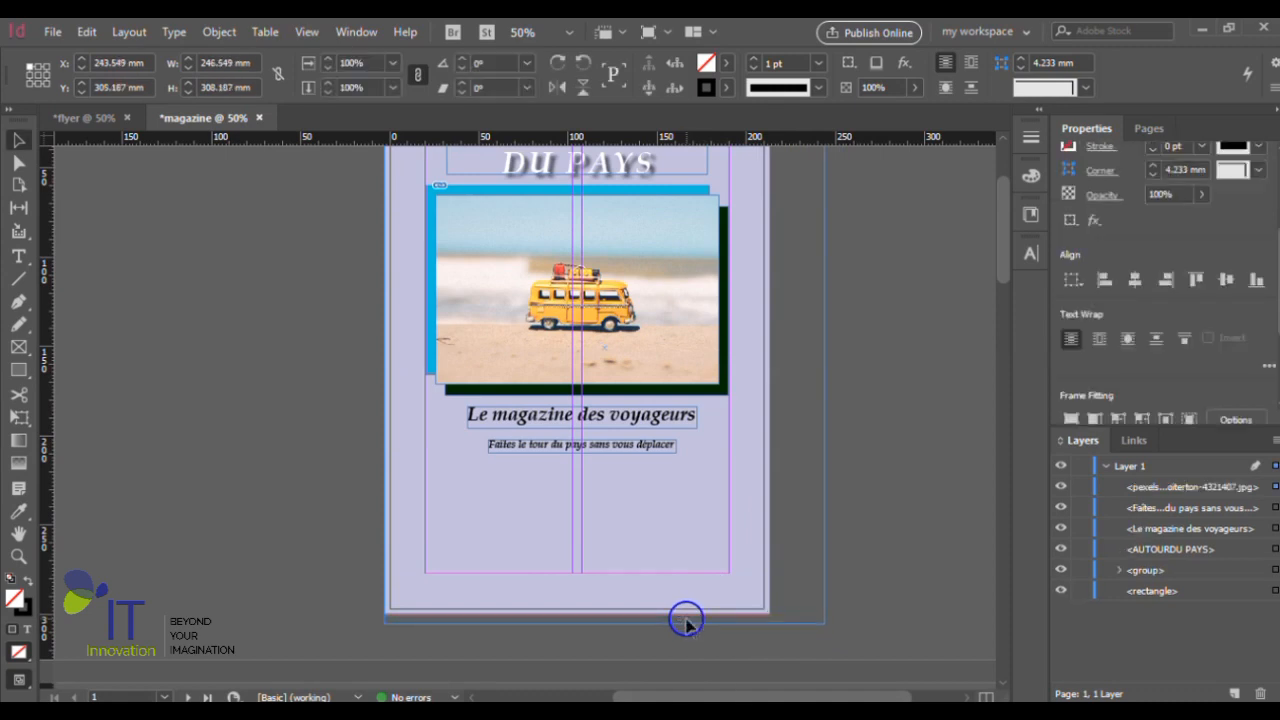
# - Shift the coastal photo to about X -12.5 mm, Y -5.6 mm and set its display performance to High Quality Display
pyautogui.scroll(1, 720, 566)
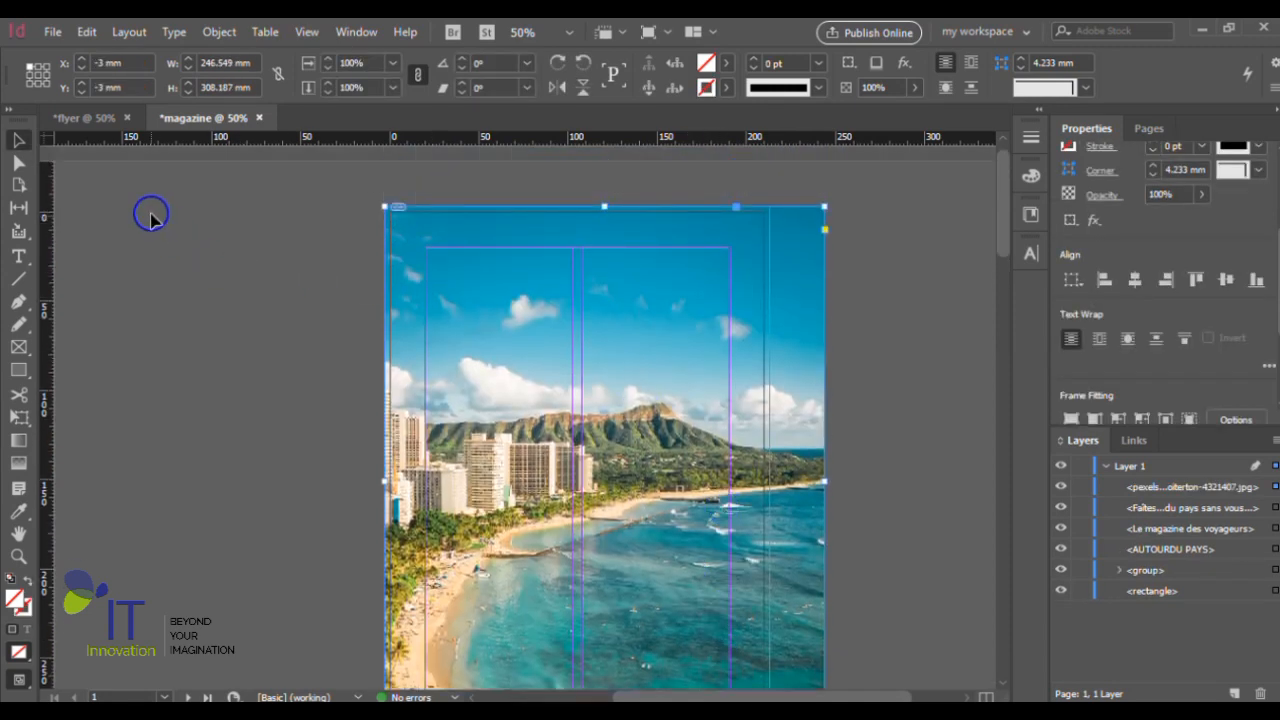
pyautogui.moveTo(805, 358); pyautogui.dragTo(786, 349)
pyautogui.scroll(-1, 786, 349)
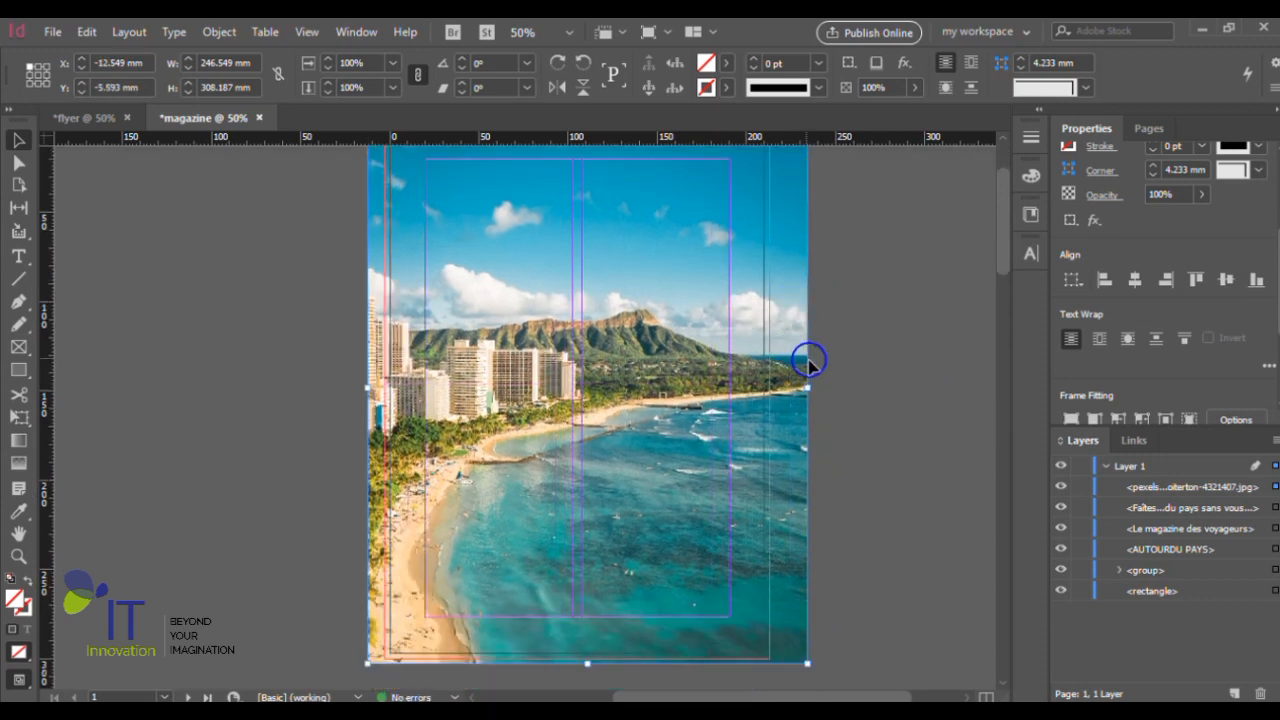
pyautogui.rightClick(790, 365)
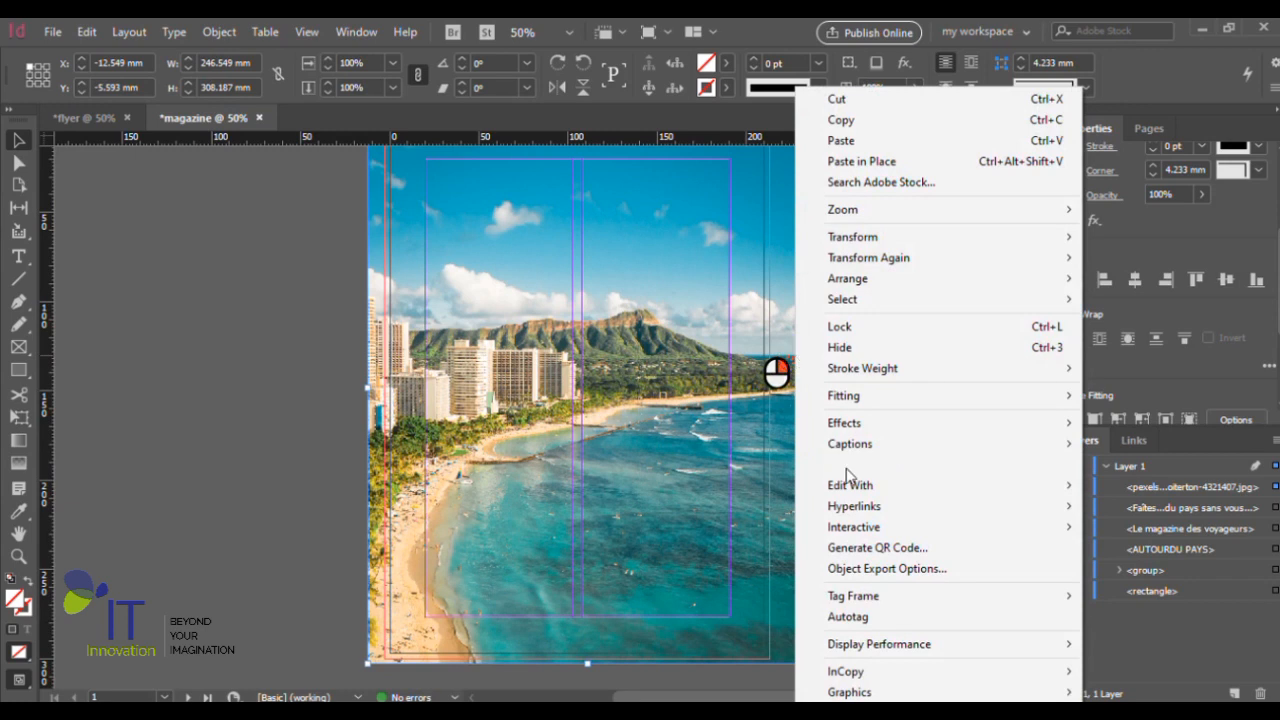
pyautogui.moveTo(909, 654)
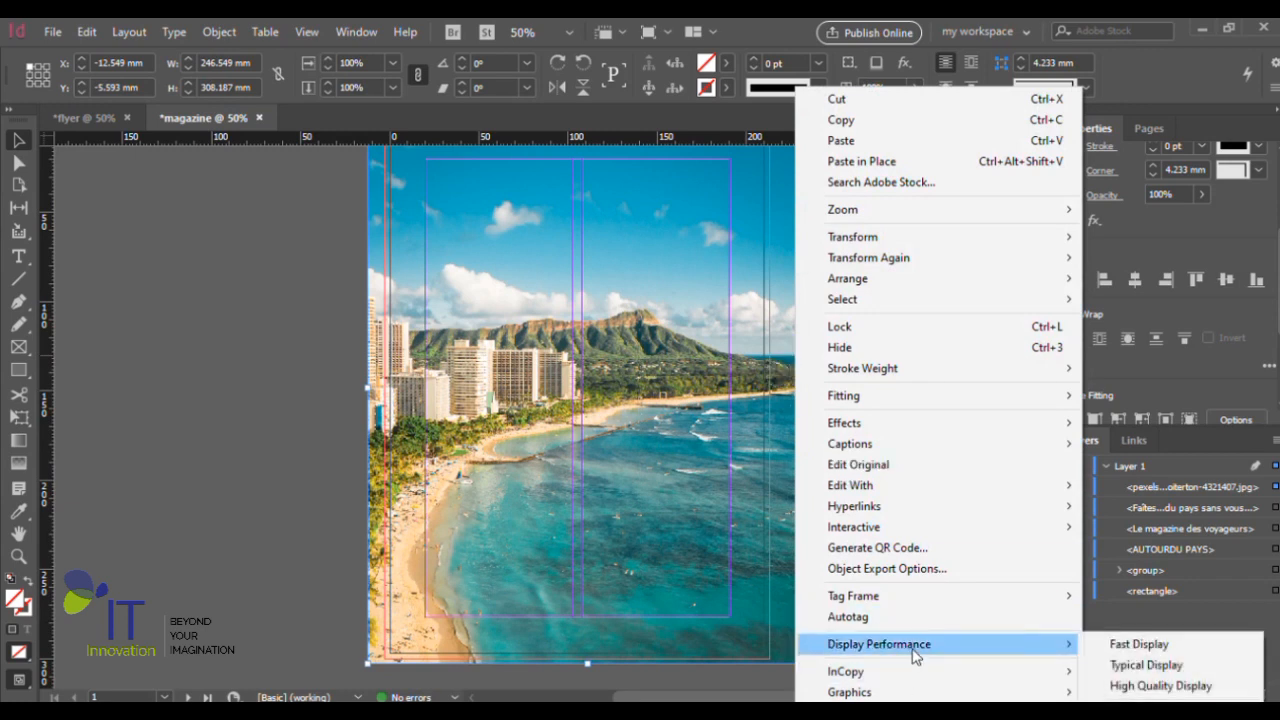
pyautogui.click(1145, 686)
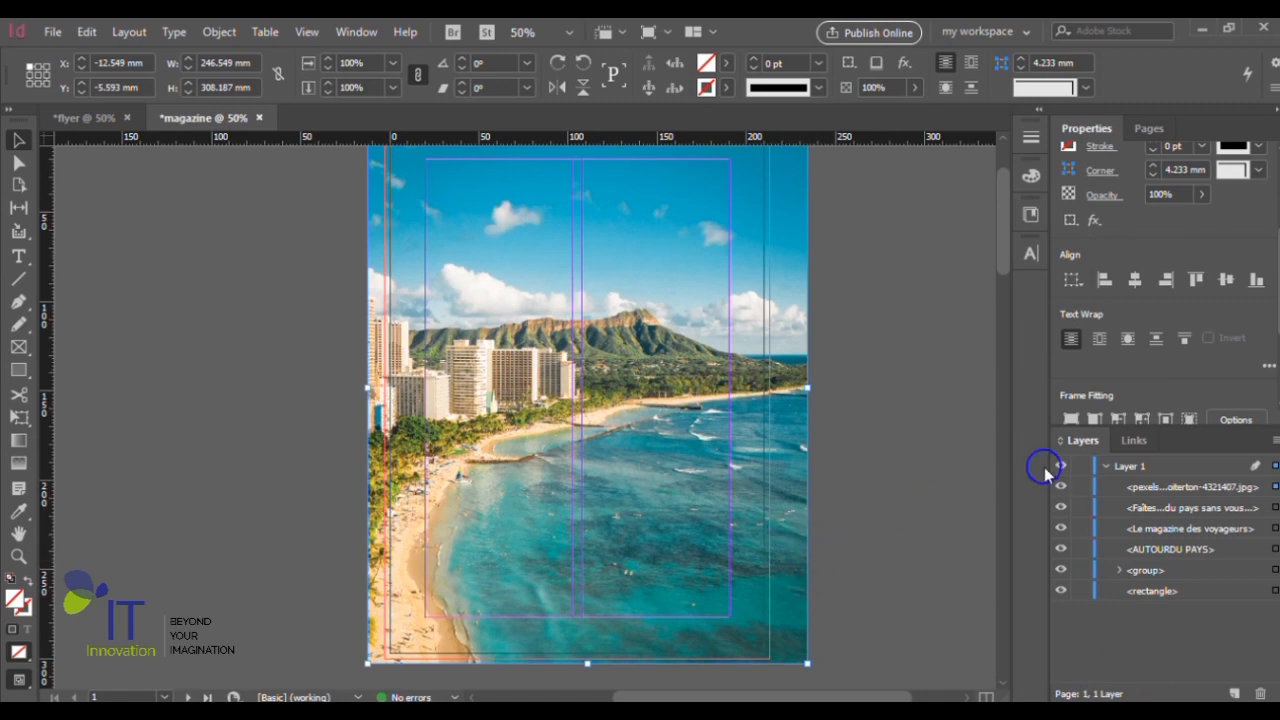
# - Move the coastal photo beneath the lavender background rectangle in the stacking order, and select the rectangle
pyautogui.click(1170, 485)
pyautogui.moveTo(1171, 486); pyautogui.dragTo(1197, 598)
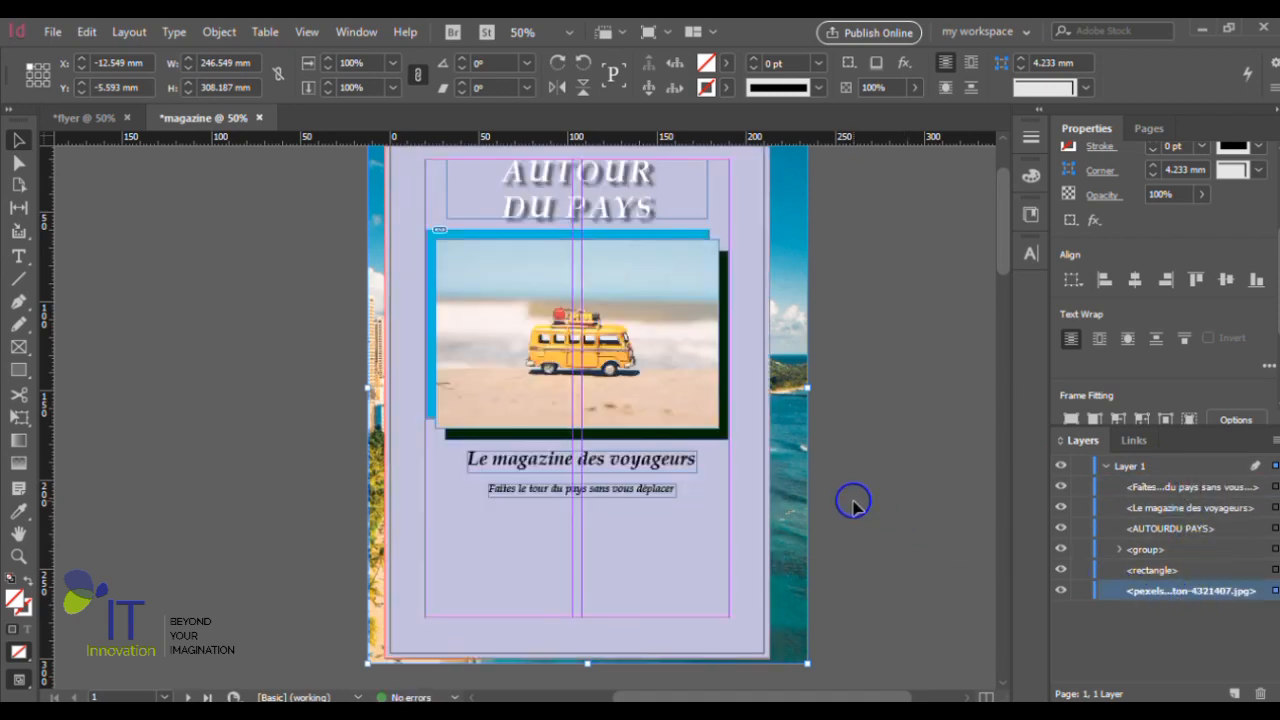
pyautogui.scroll(1, 853, 505)
pyautogui.scroll(1, 853, 505)
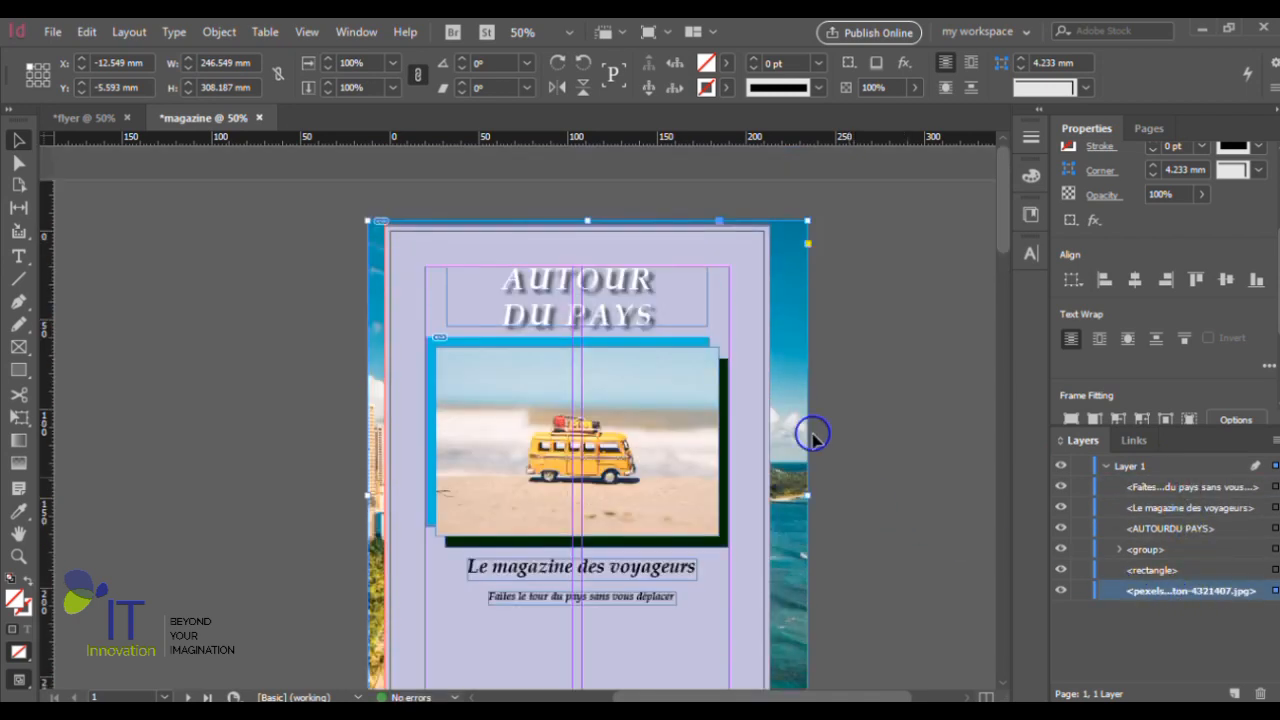
pyautogui.click(752, 293)
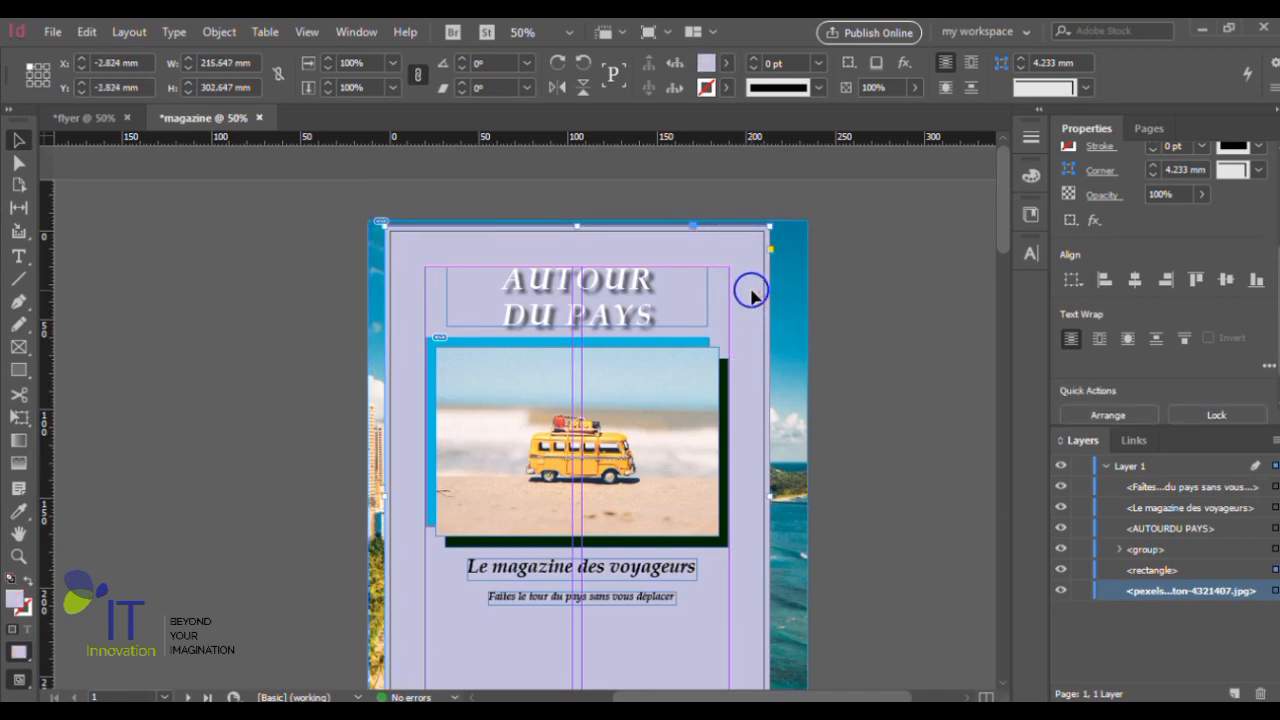
# - Set the lavender background rectangle's opacity to 35% so the coastal photo shows through
pyautogui.scroll(-1, 752, 293)
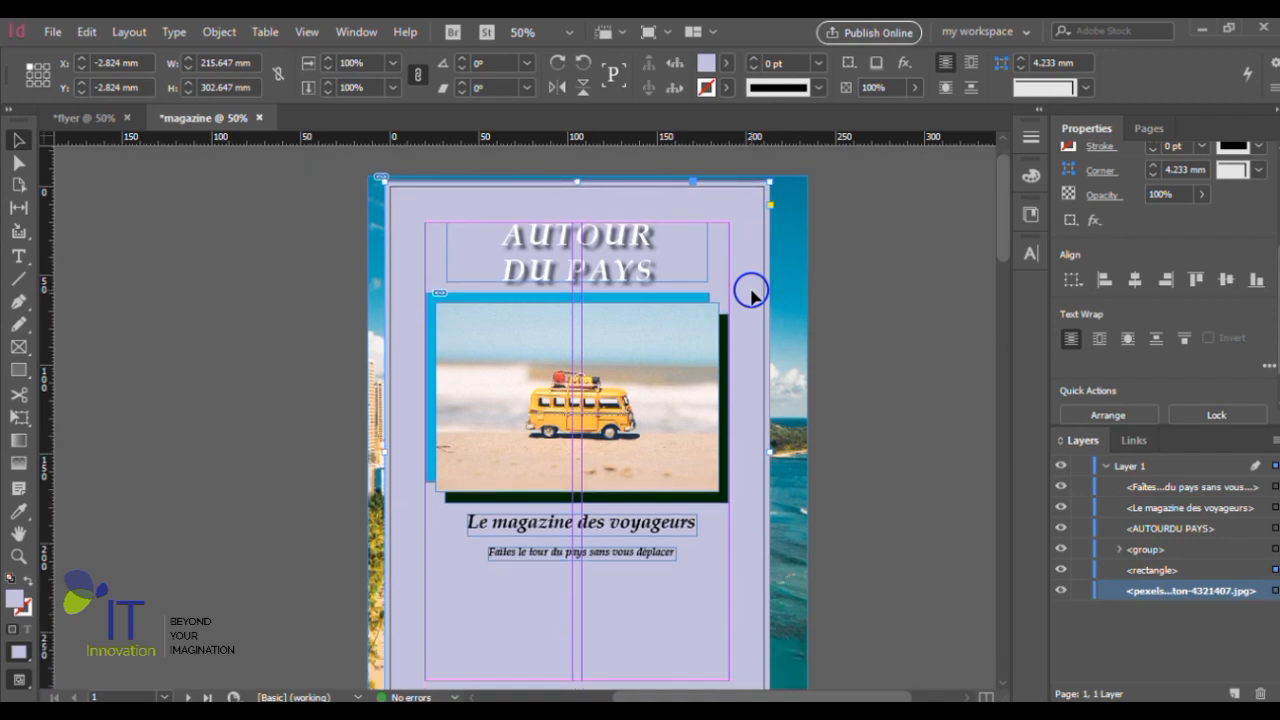
pyautogui.scroll(1, 752, 292)
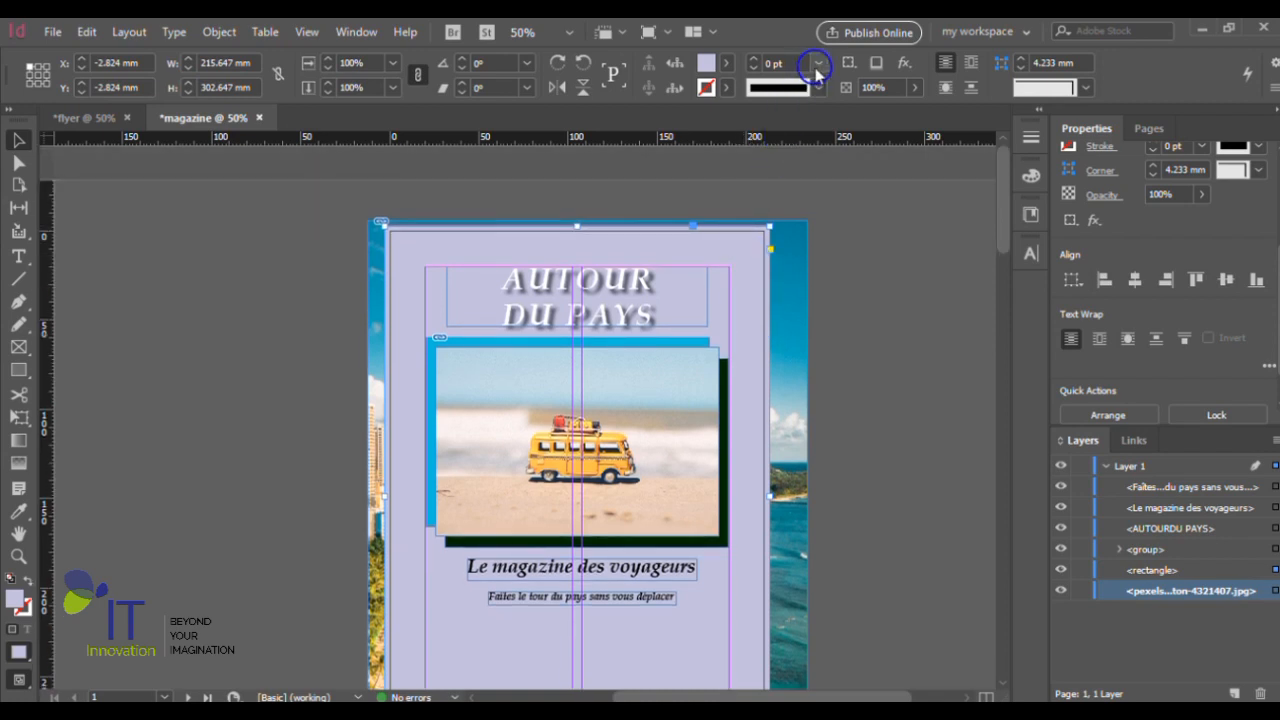
pyautogui.click(916, 88)
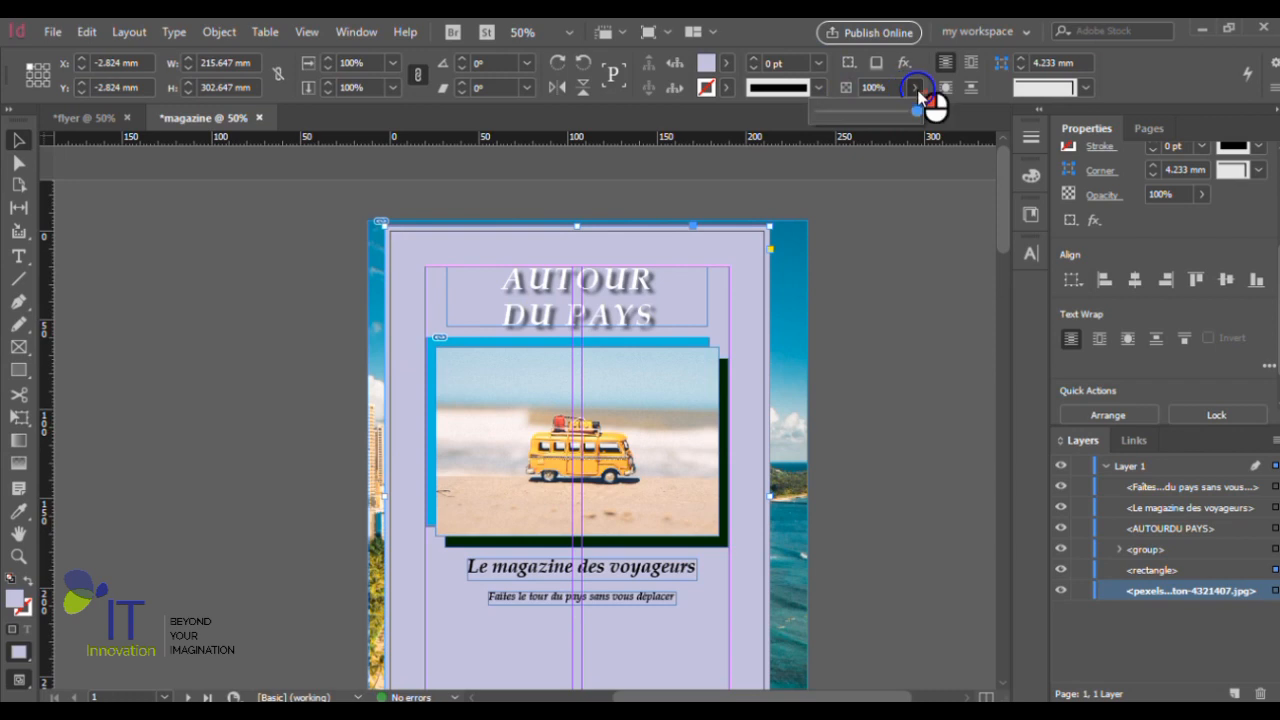
pyautogui.moveTo(916, 110); pyautogui.dragTo(855, 114)
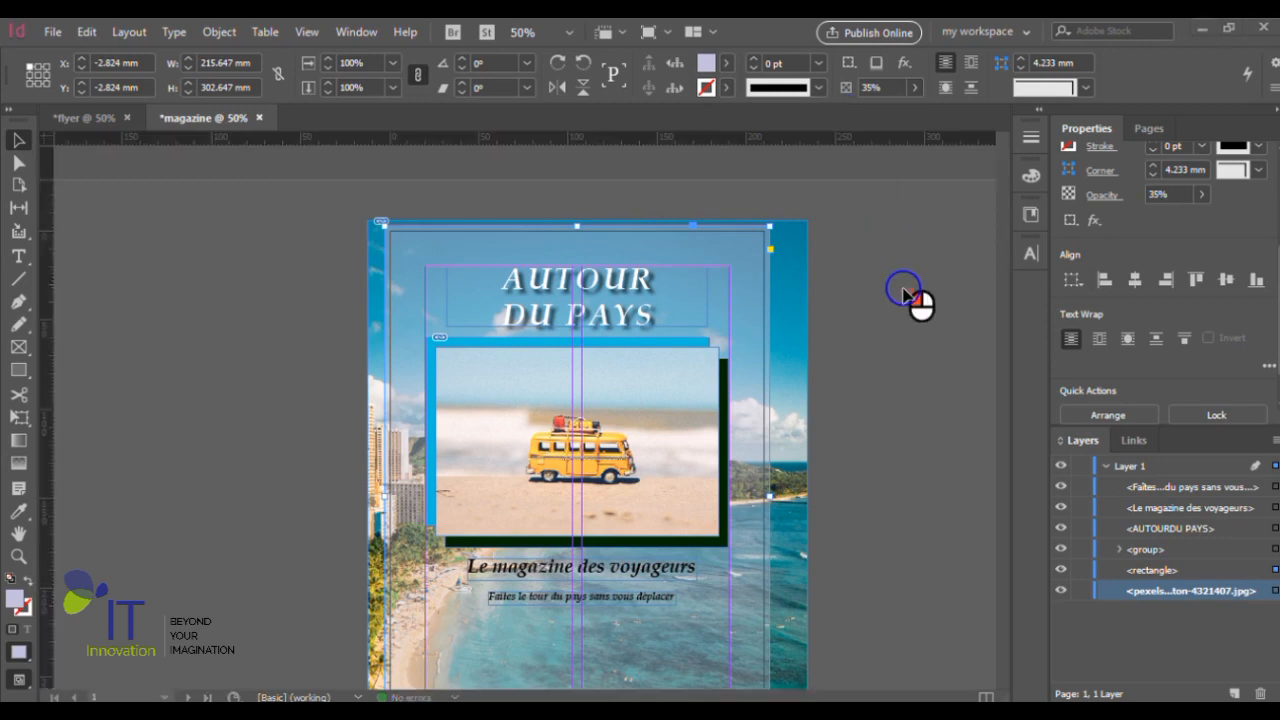
# - Switch the screen mode to Preview and examine the whole page, from the title to the bottom edge
pyautogui.scroll(-3, 880, 310)
pyautogui.scroll(1, 838, 342)
pyautogui.scroll(-1, 789, 351)
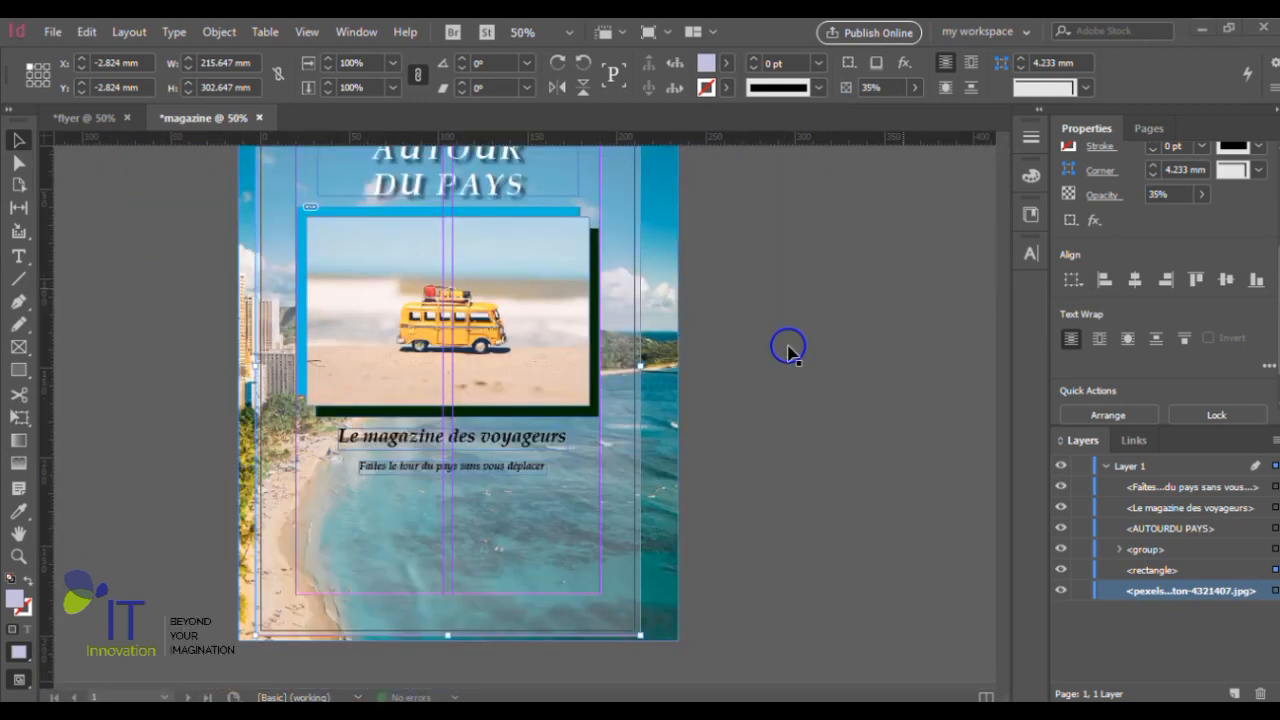
pyautogui.scroll(1, 789, 351)
pyautogui.hscroll(-2, 761, 361)
pyautogui.hscroll(-2, 762, 362)
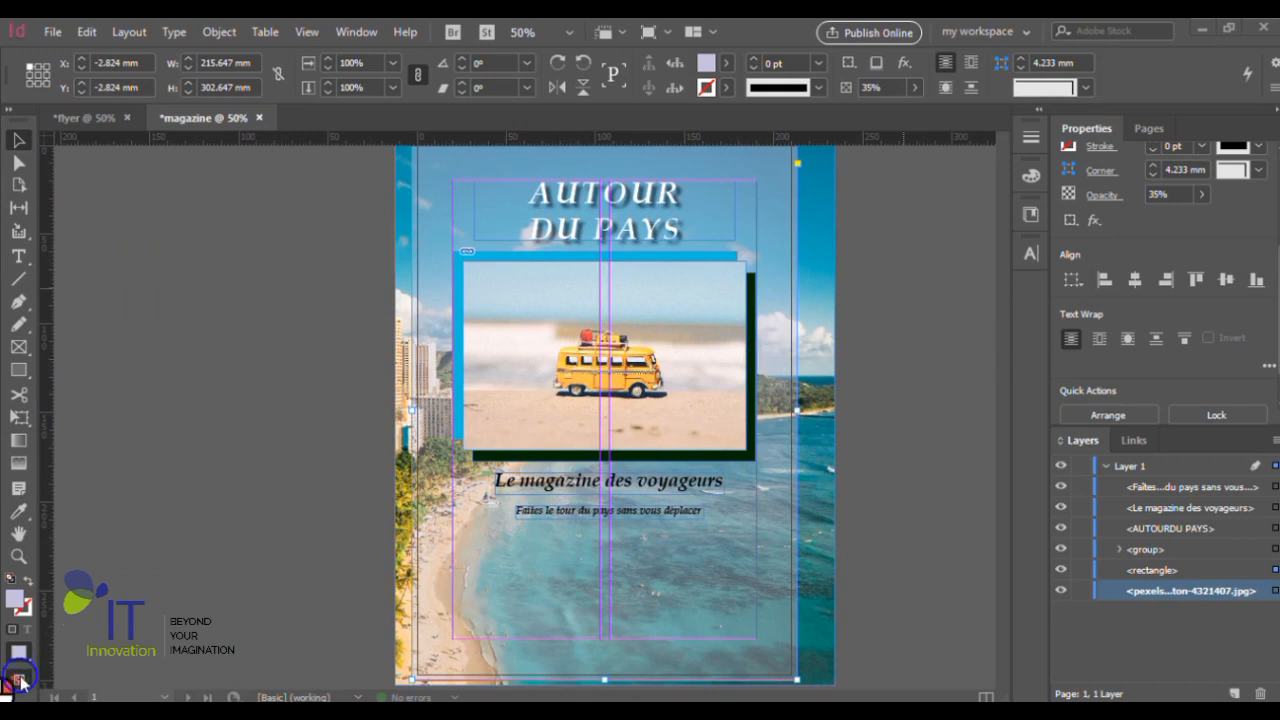
pyautogui.click(18, 680)
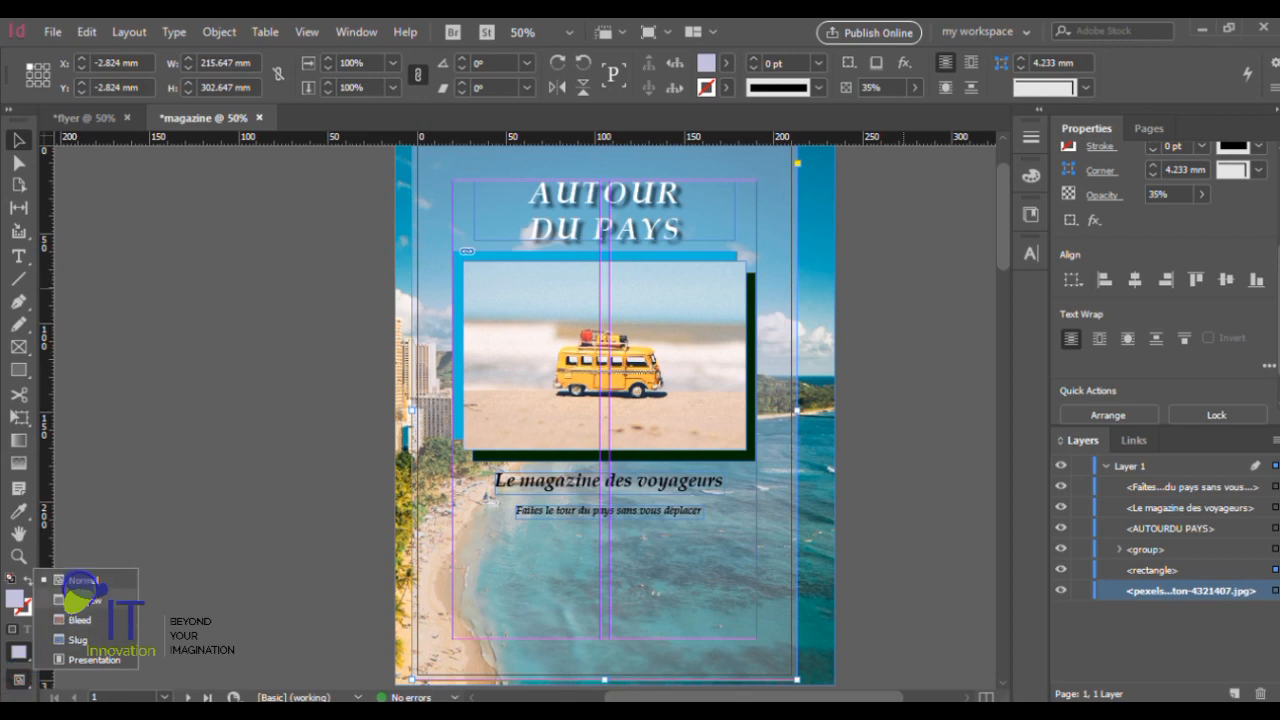
pyautogui.click(78, 600)
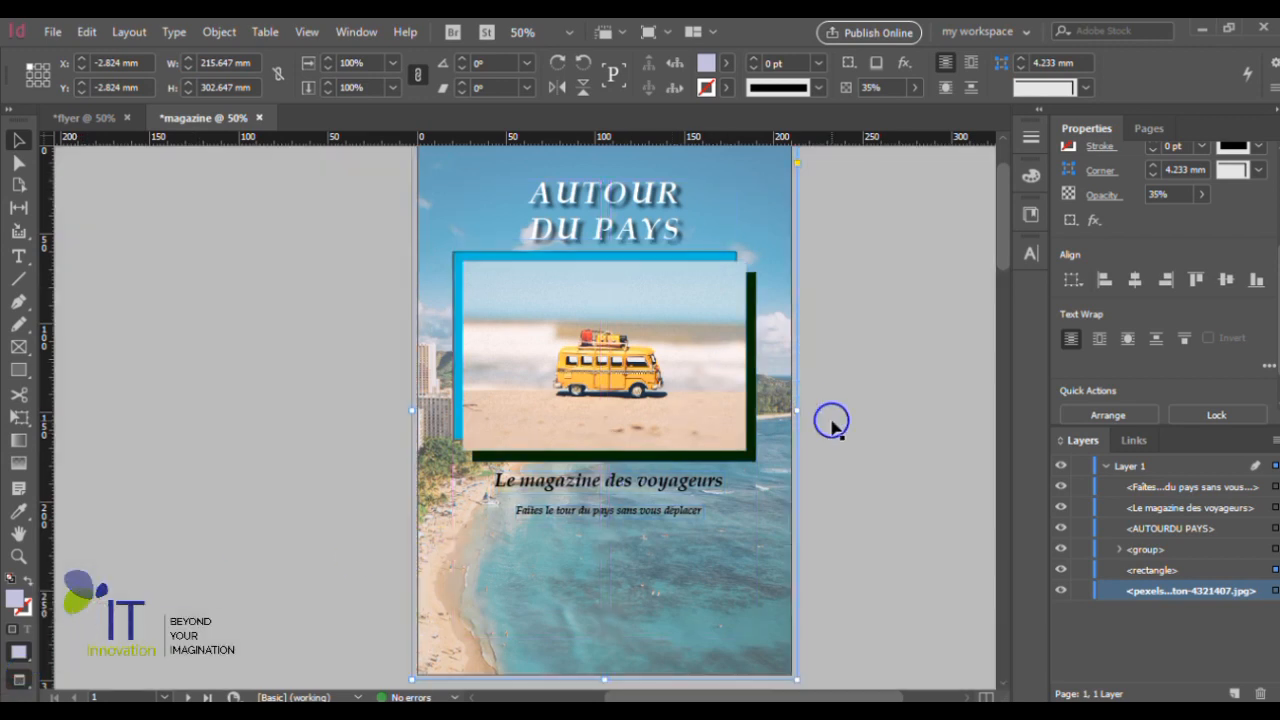
pyautogui.scroll(2, 829, 426)
pyautogui.scroll(-3, 826, 409)
pyautogui.scroll(1, 826, 409)
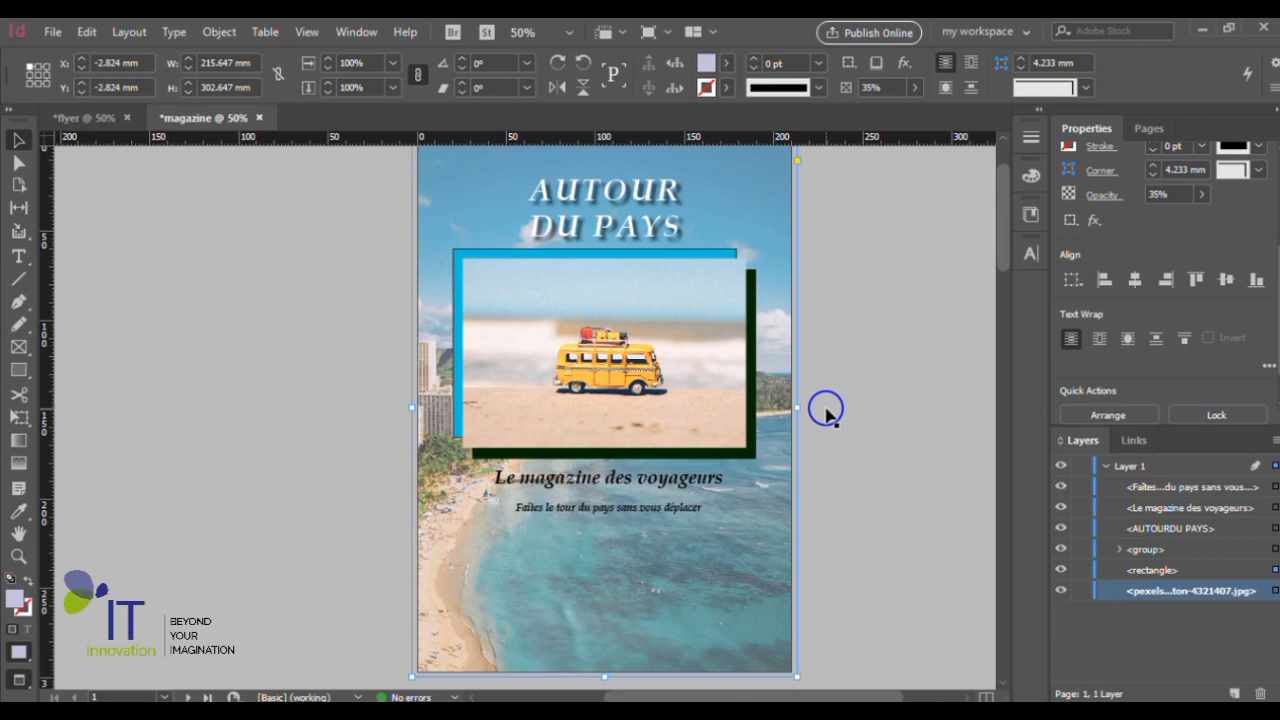
pyautogui.scroll(1, 826, 409)
pyautogui.scroll(-1, 826, 409)
# - View the page in Bleed and Presentation modes, and return the screen mode to Normal
pyautogui.click(22, 683)
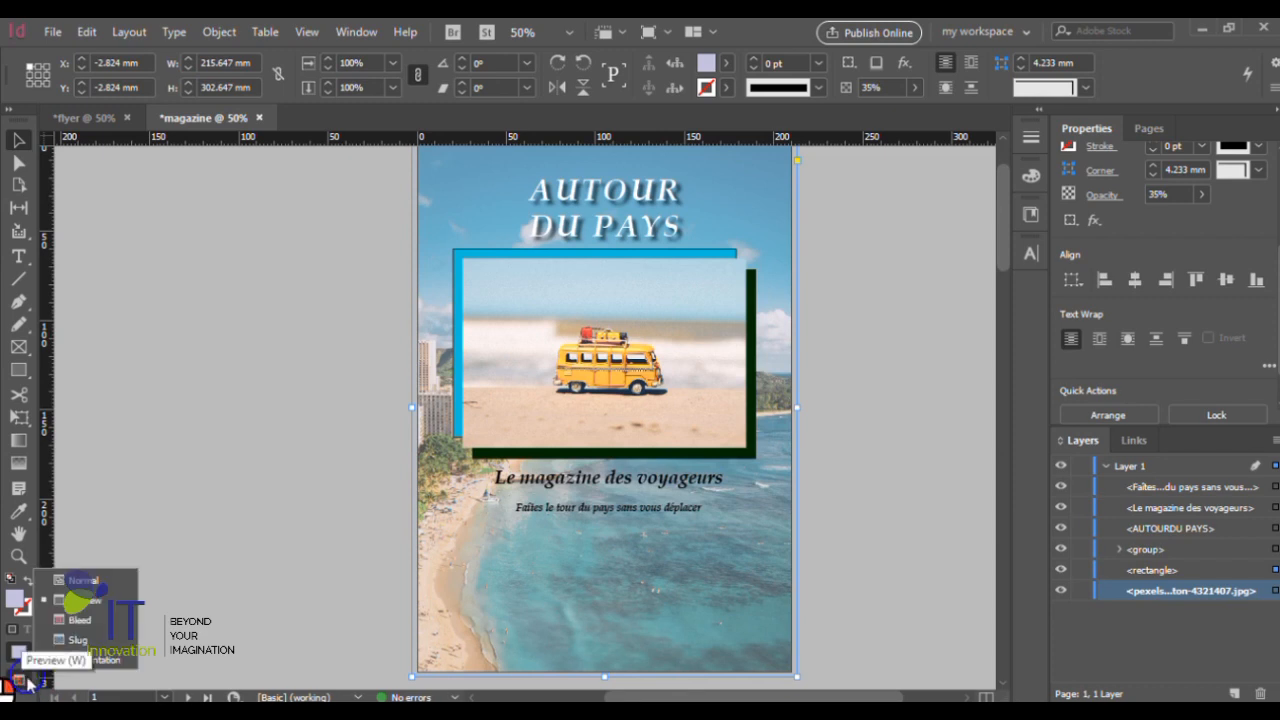
pyautogui.click(92, 630)
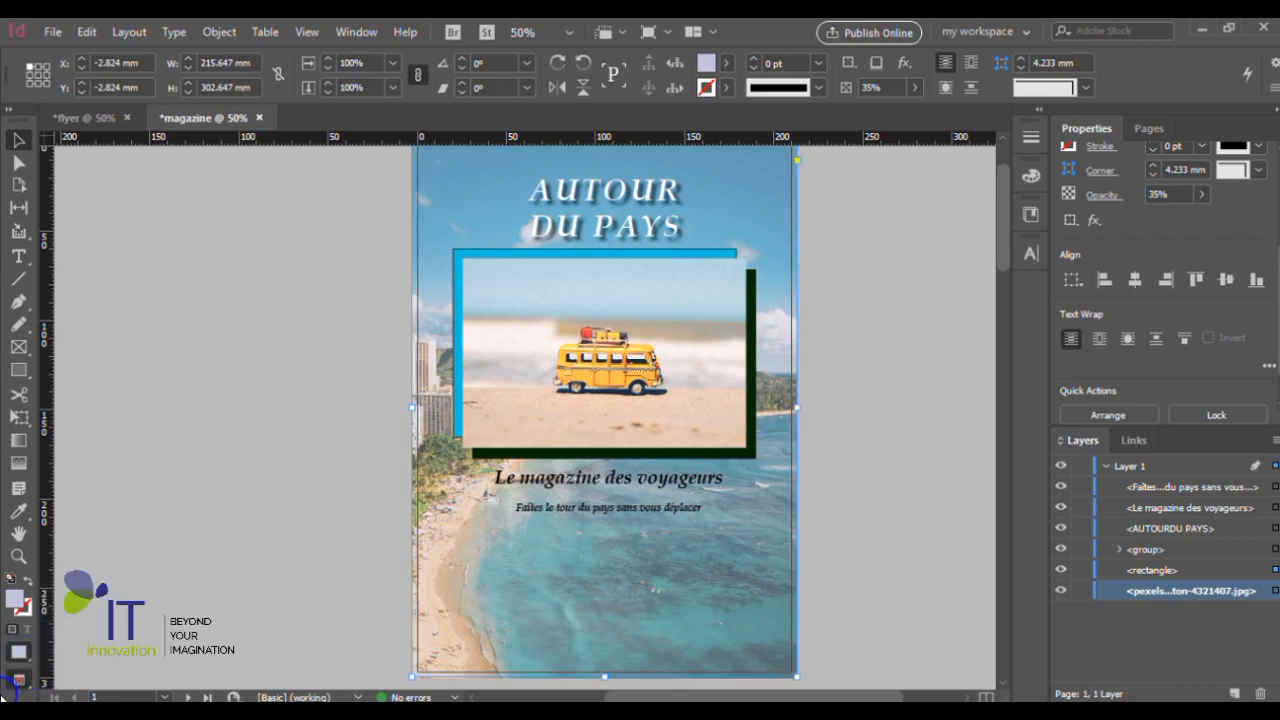
pyautogui.click(20, 683)
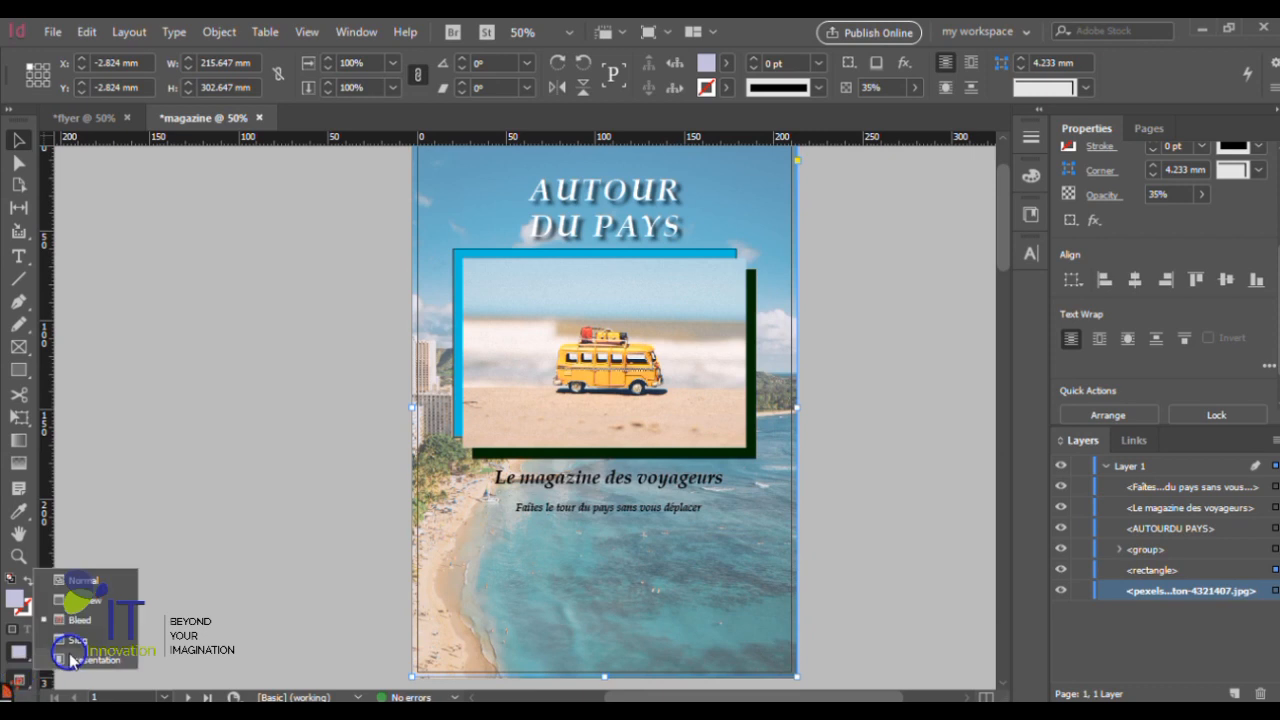
pyautogui.click(90, 660)
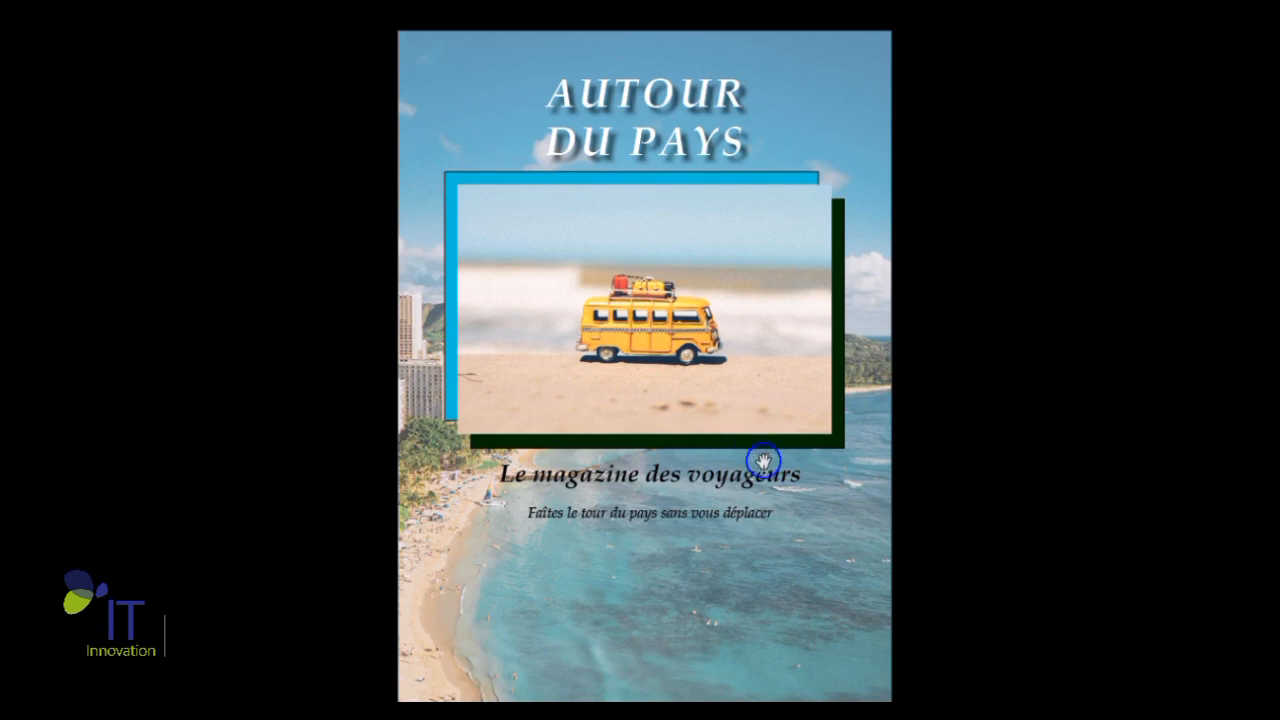
pyautogui.press('Escape')
pyautogui.scroll(1, 806, 451)
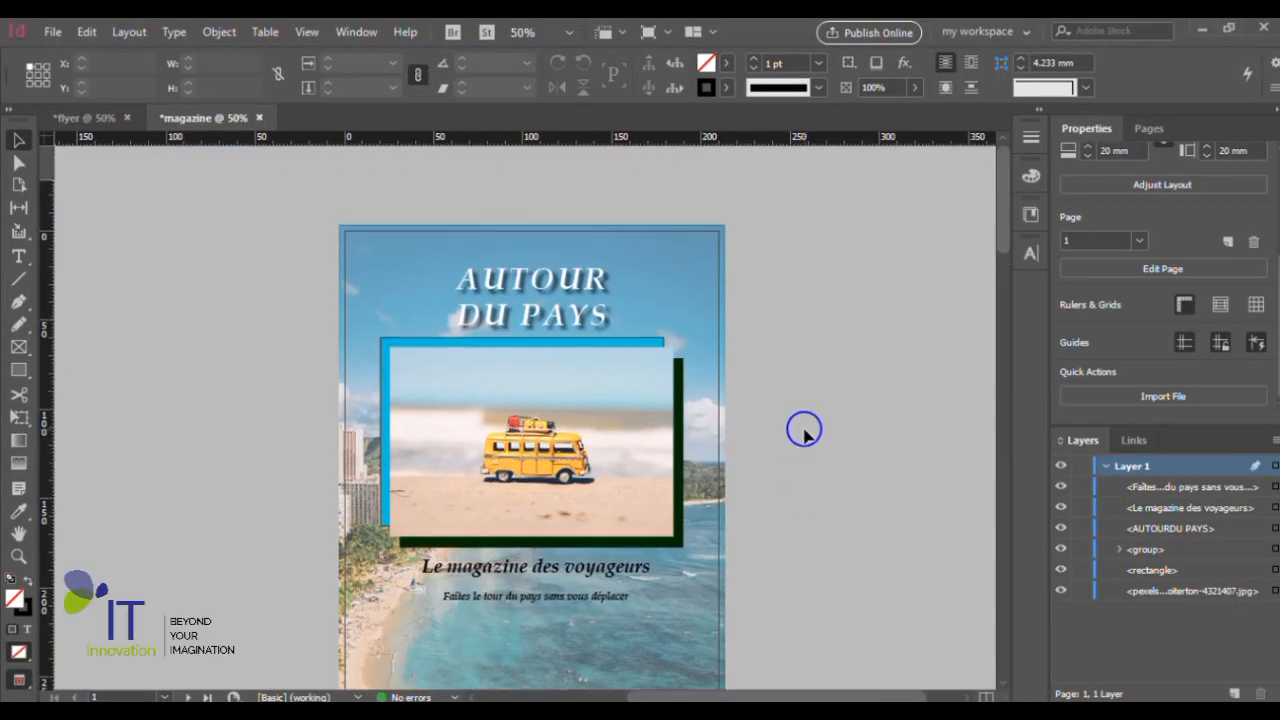
pyautogui.rightClick(17, 678)
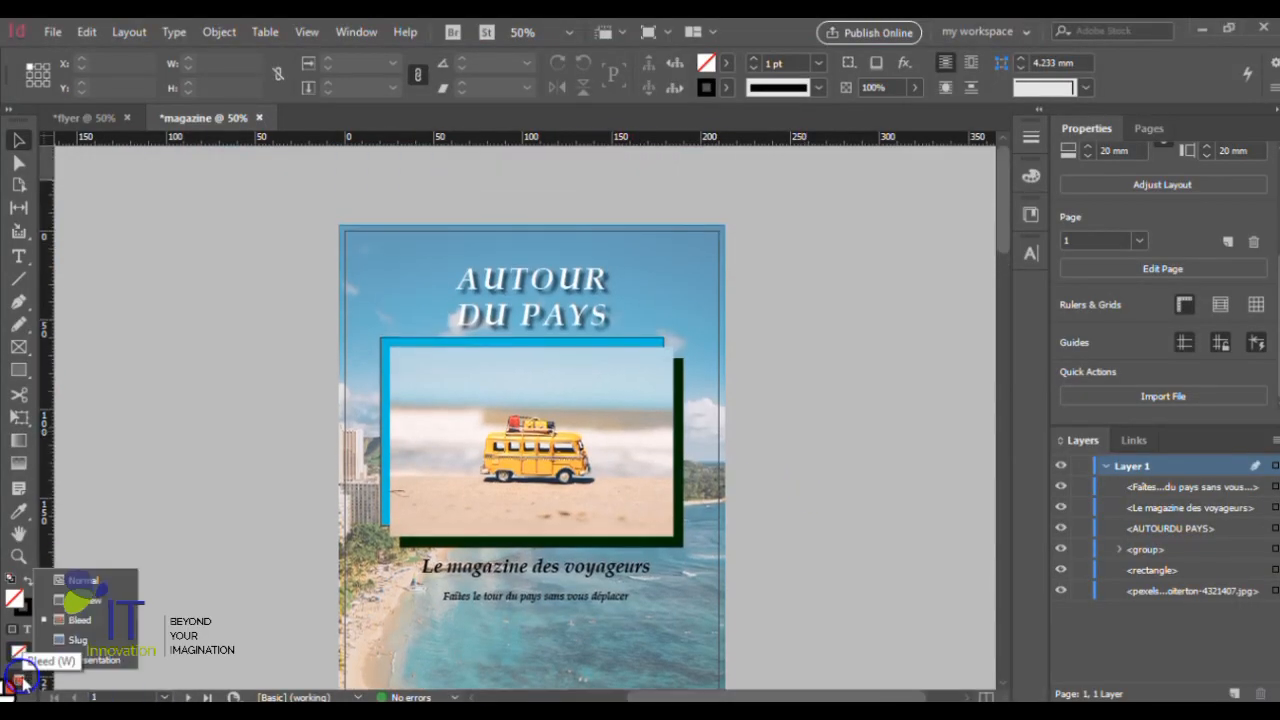
pyautogui.click(80, 582)
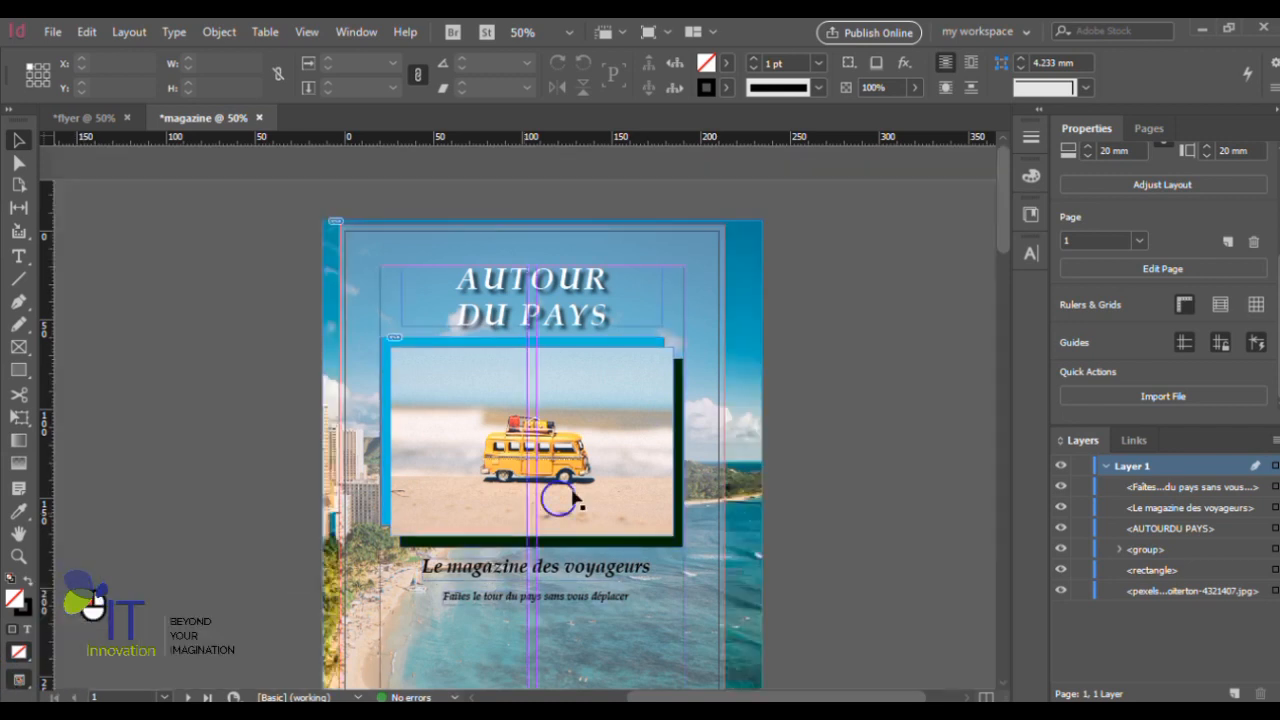
pyautogui.click(702, 289)
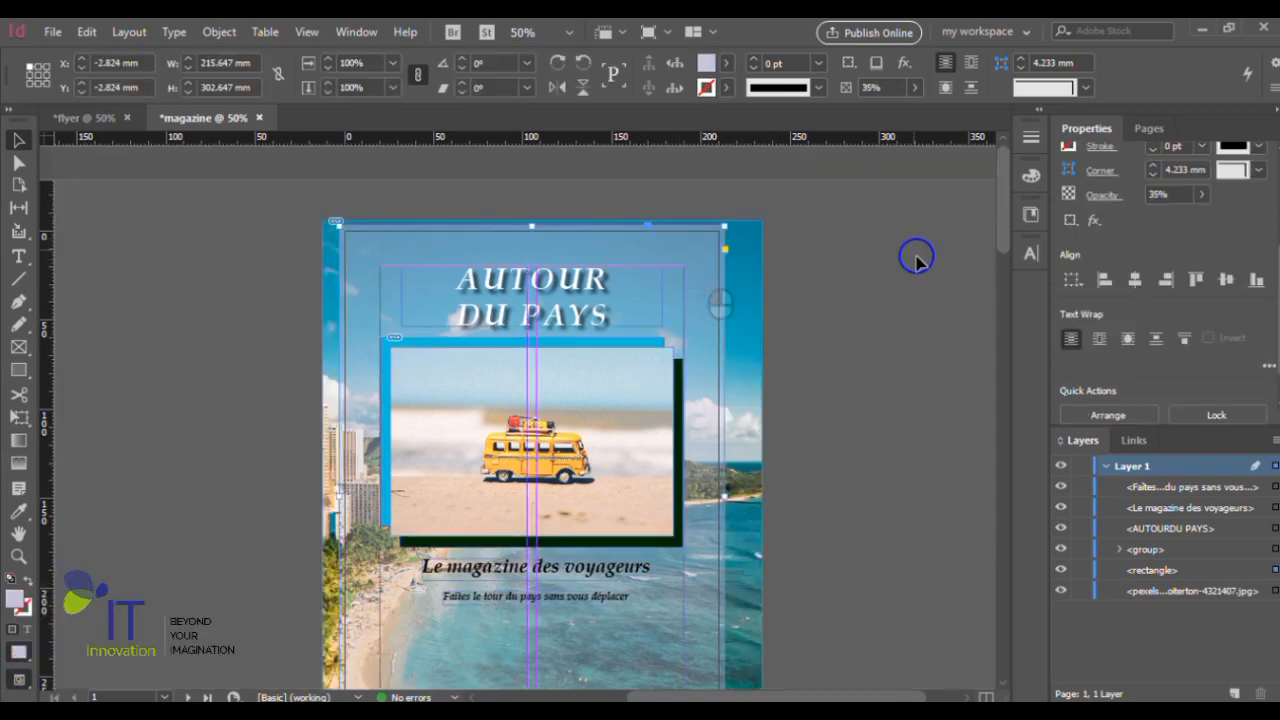
pyautogui.scroll(-4, 873, 355)
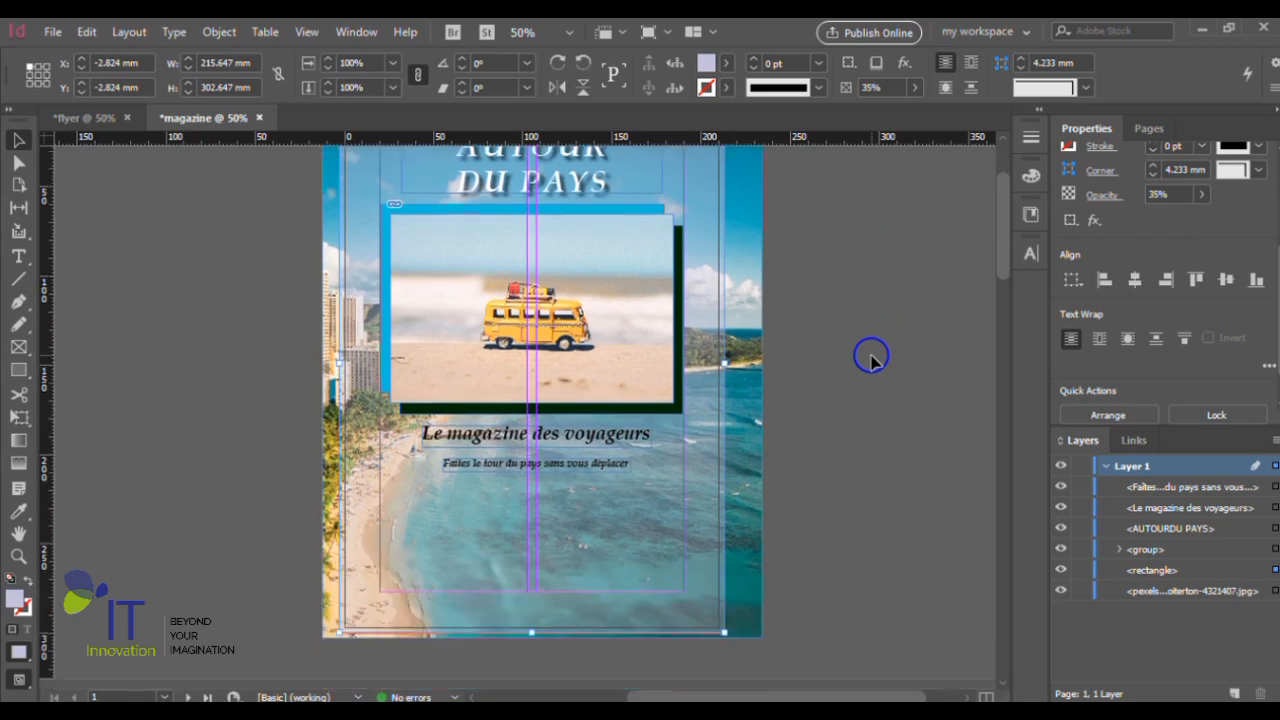
pyautogui.scroll(2, 871, 357)
pyautogui.scroll(-3, 871, 357)
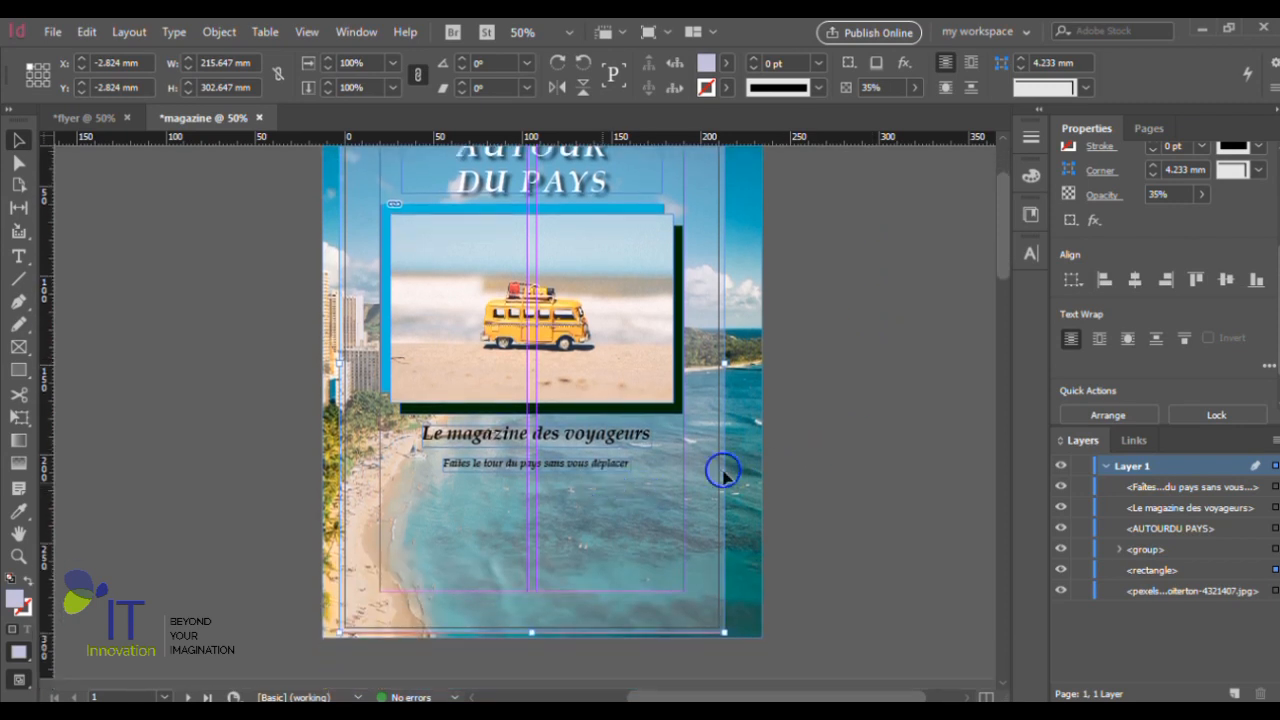
pyautogui.click(829, 486)
pyautogui.scroll(5, 824, 480)
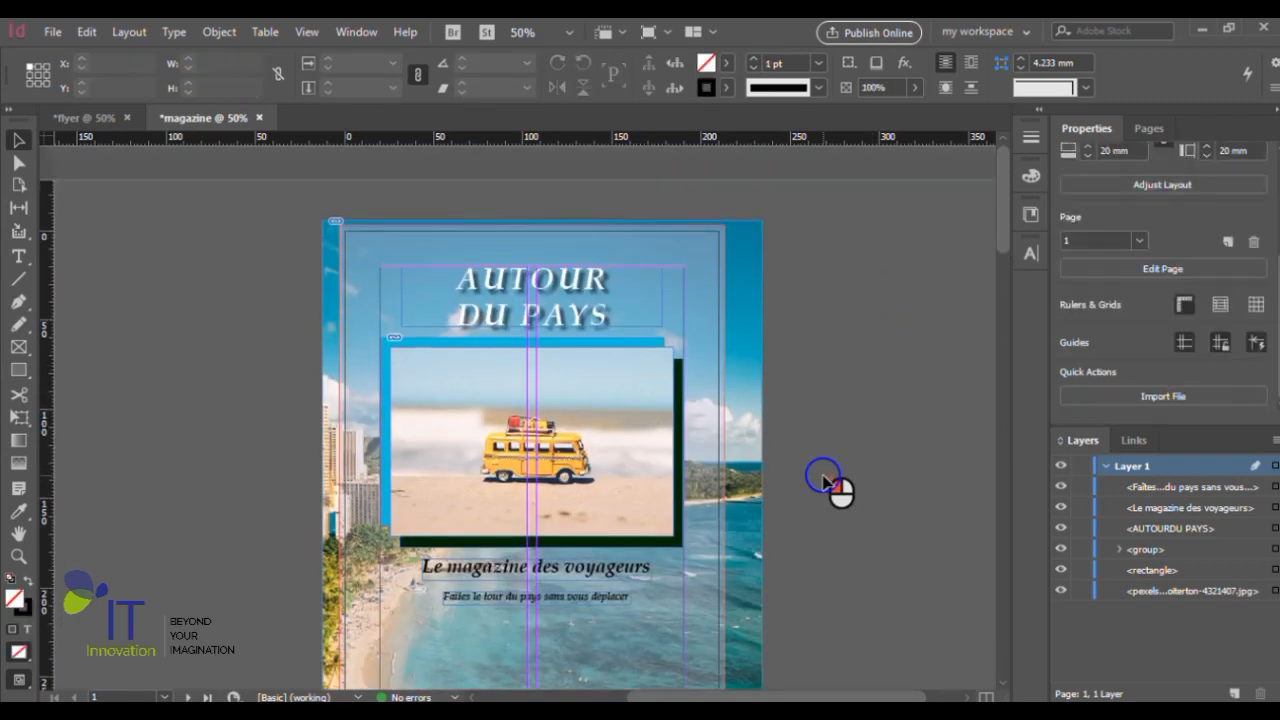
# - Select the blue rectangle inside the van photo group and fill it with the magenta swatch C=0 M=100 Y=0 K=0
pyautogui.click(597, 329)
pyautogui.hotkey('ctrl', '1')
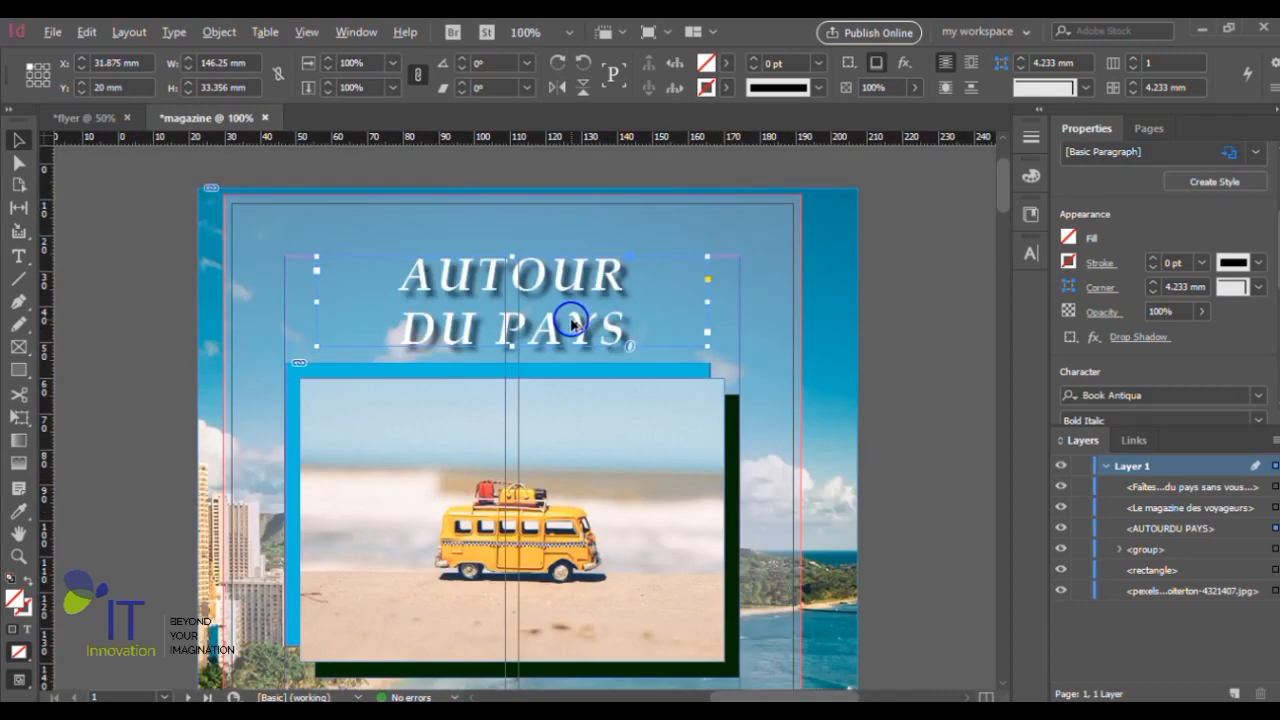
pyautogui.scroll(2, 587, 334)
pyautogui.scroll(-4, 643, 366)
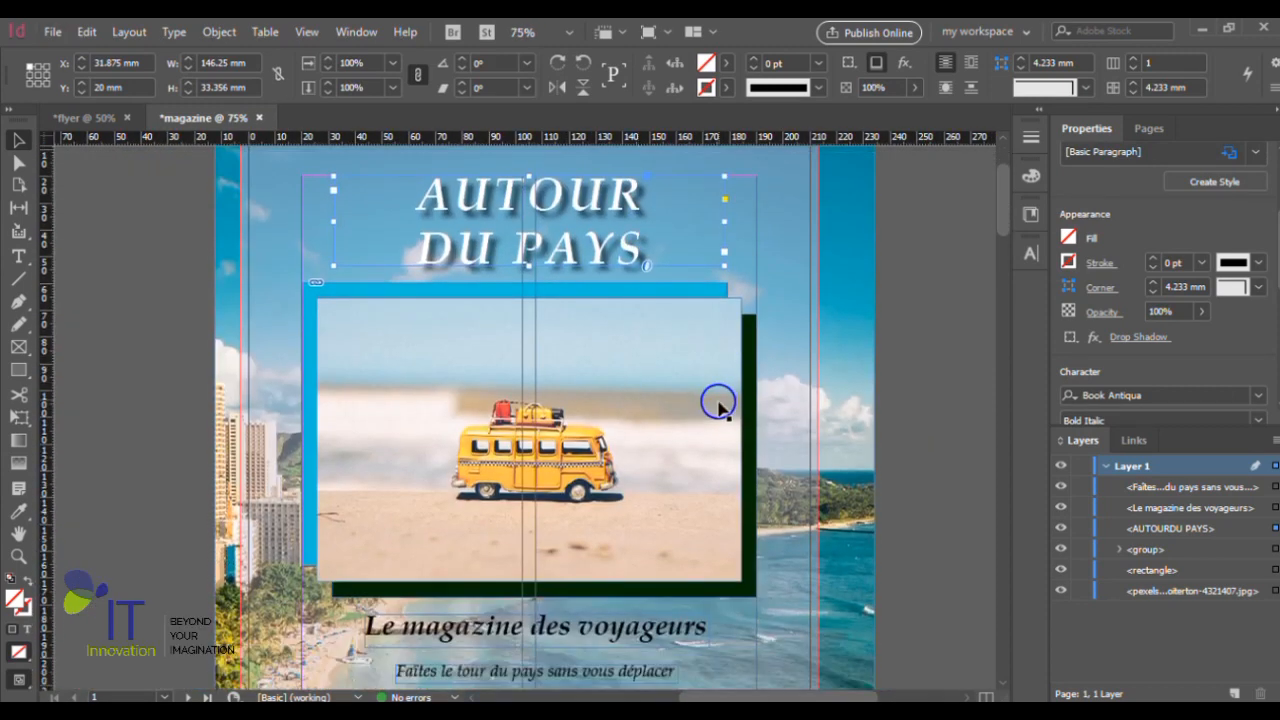
pyautogui.keyDown('shift'); pyautogui.click(692, 293); pyautogui.keyUp('shift')
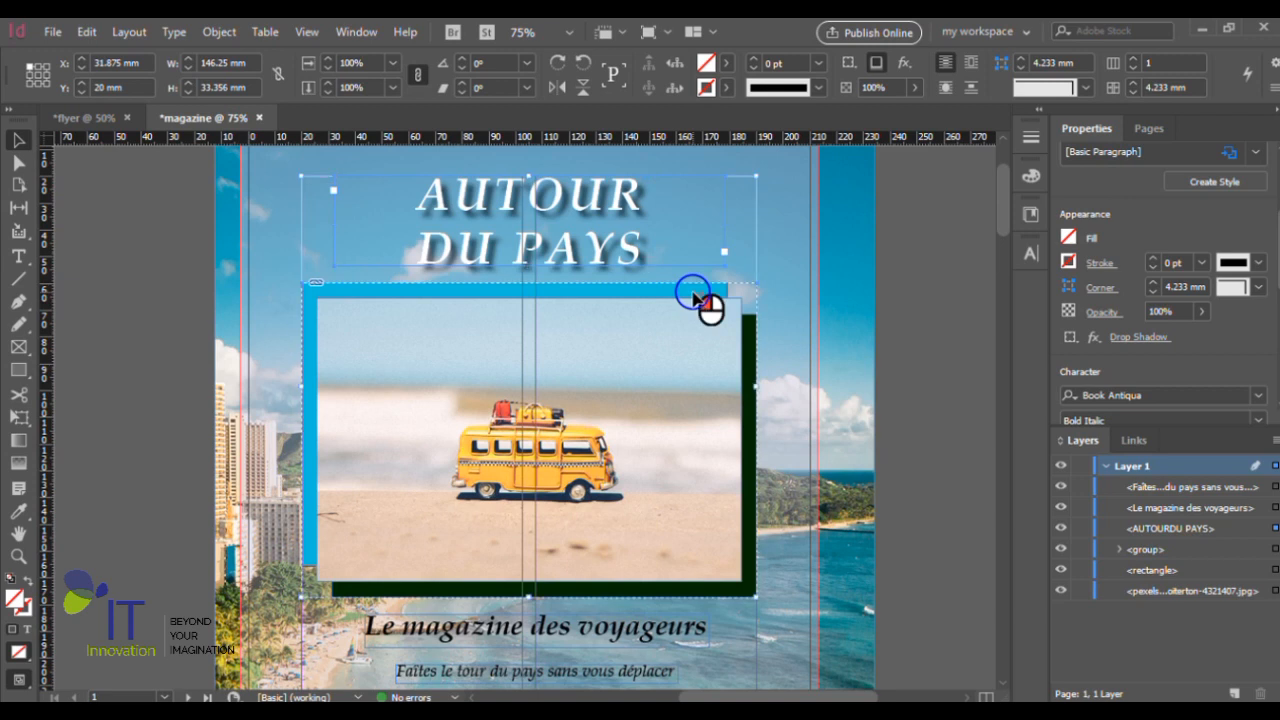
pyautogui.click(900, 333)
pyautogui.click(707, 290)
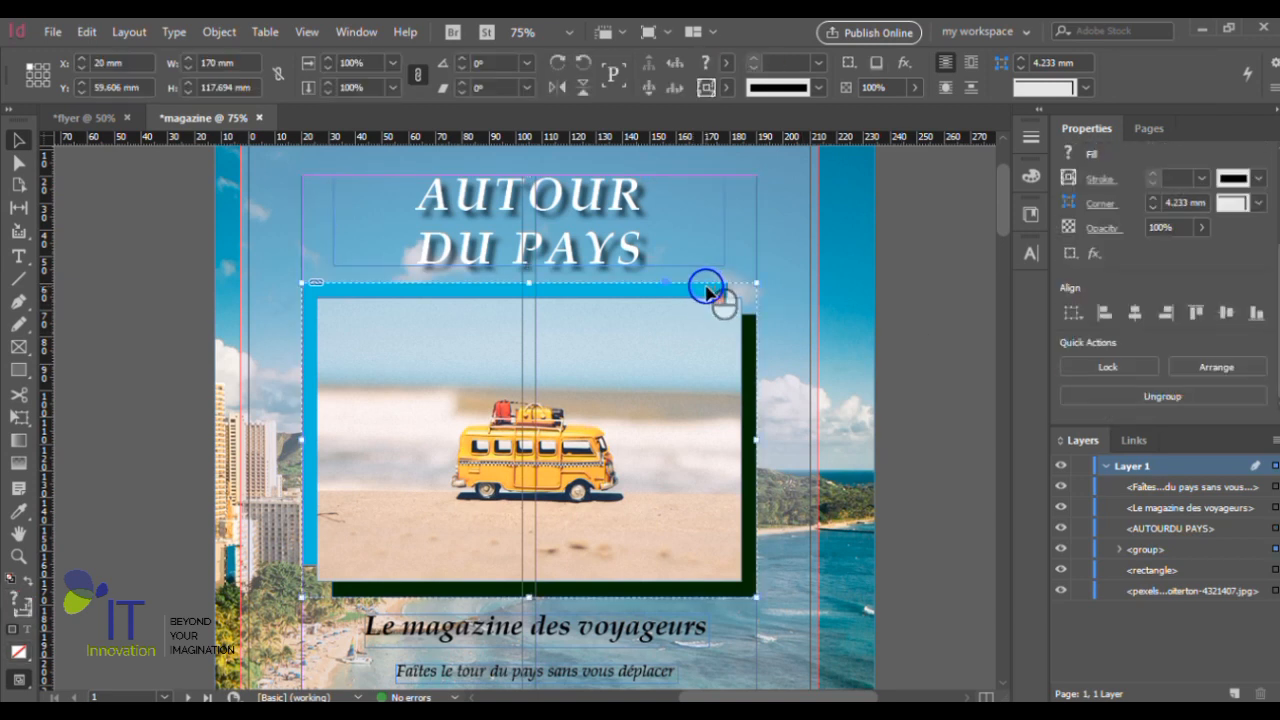
pyautogui.click(706, 292)
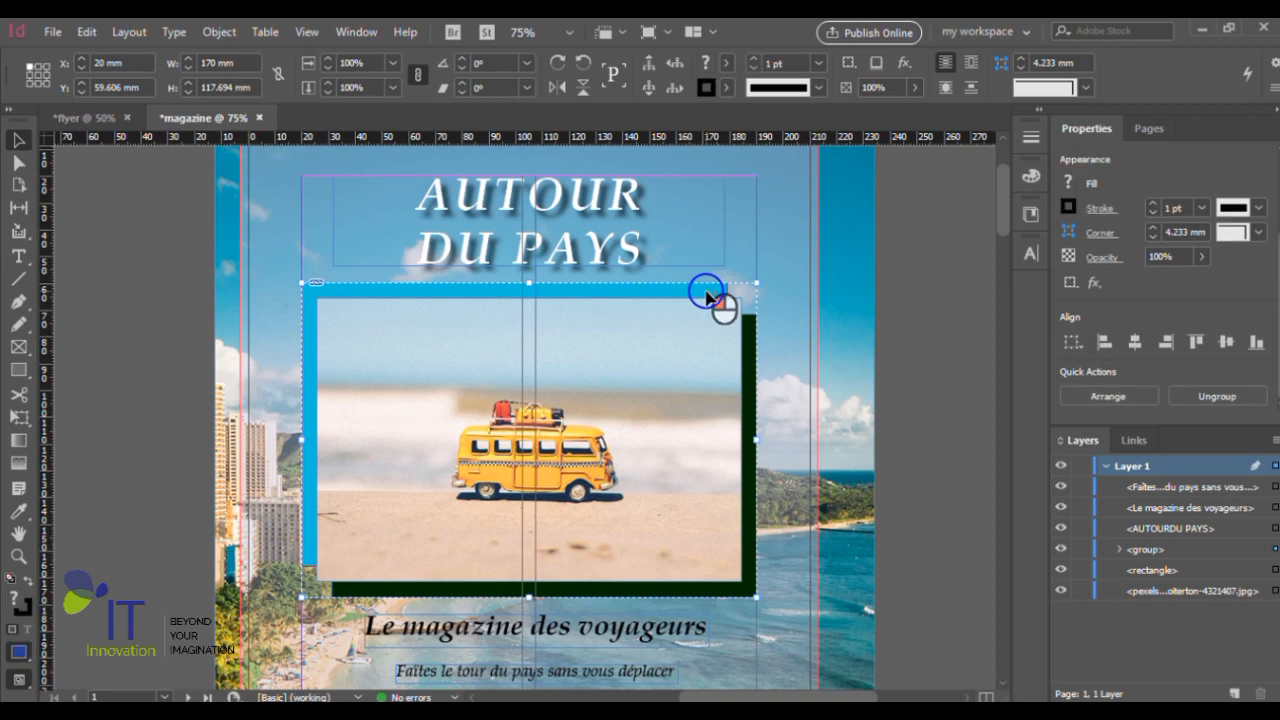
pyautogui.doubleClick(706, 292)
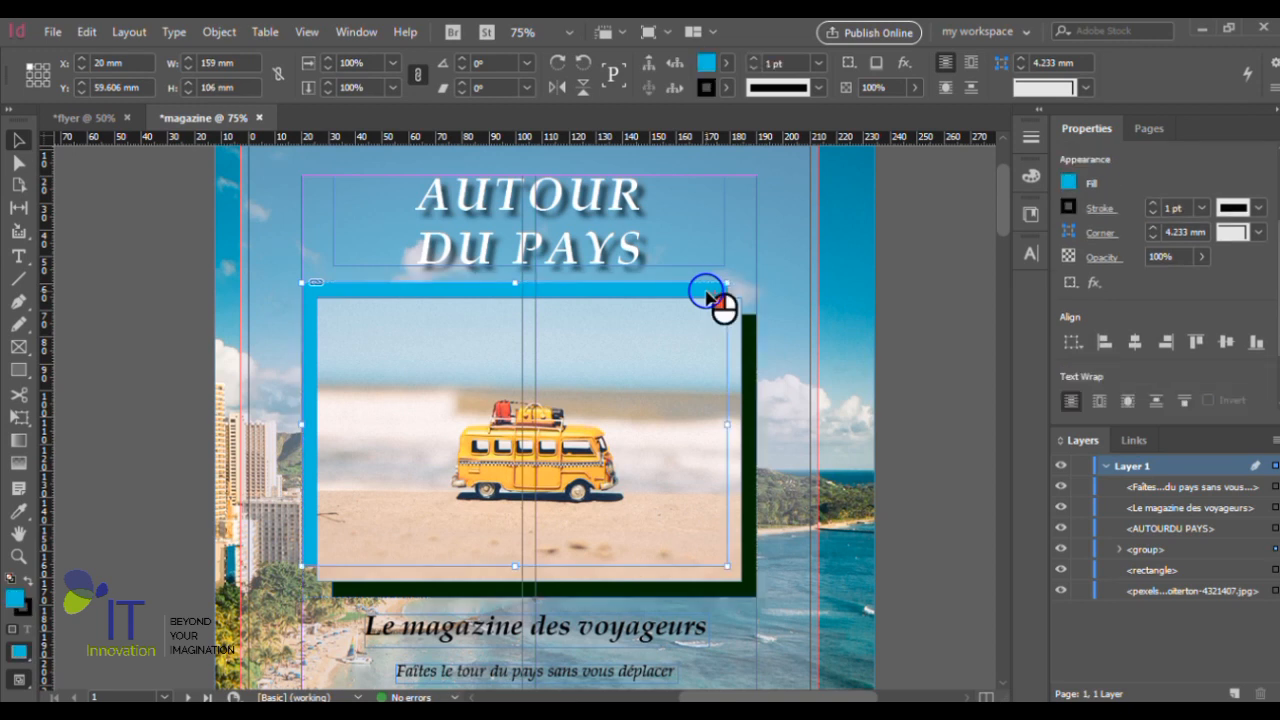
pyautogui.click(1066, 180)
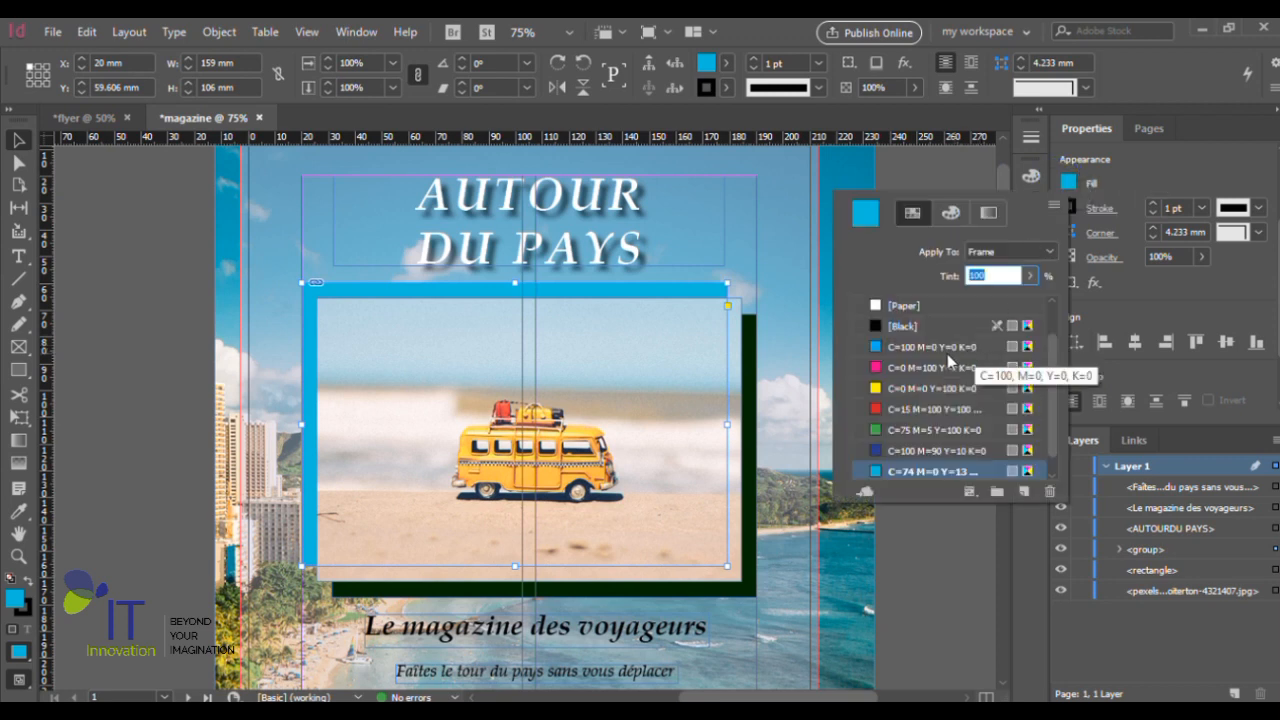
pyautogui.click(926, 368)
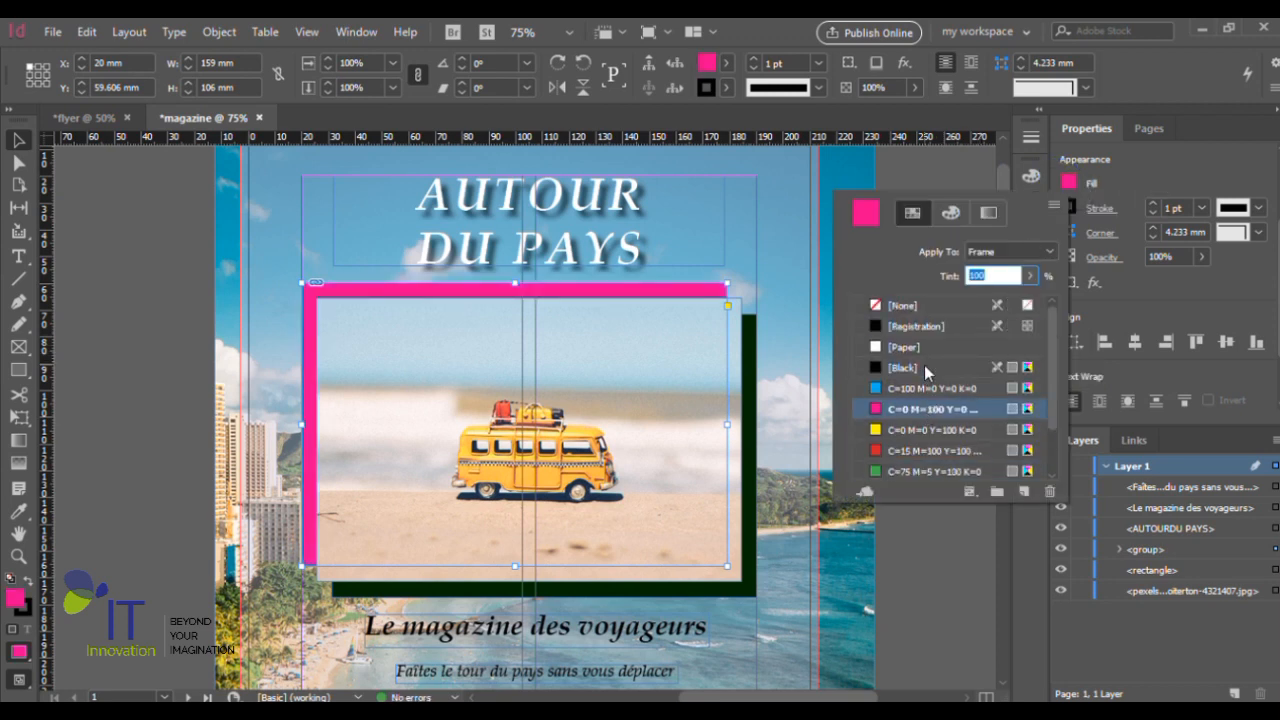
# - Lighten the magenta rectangle's fill to a 51% tint
pyautogui.click(950, 212)
pyautogui.click(920, 430)
pyautogui.click(940, 418)
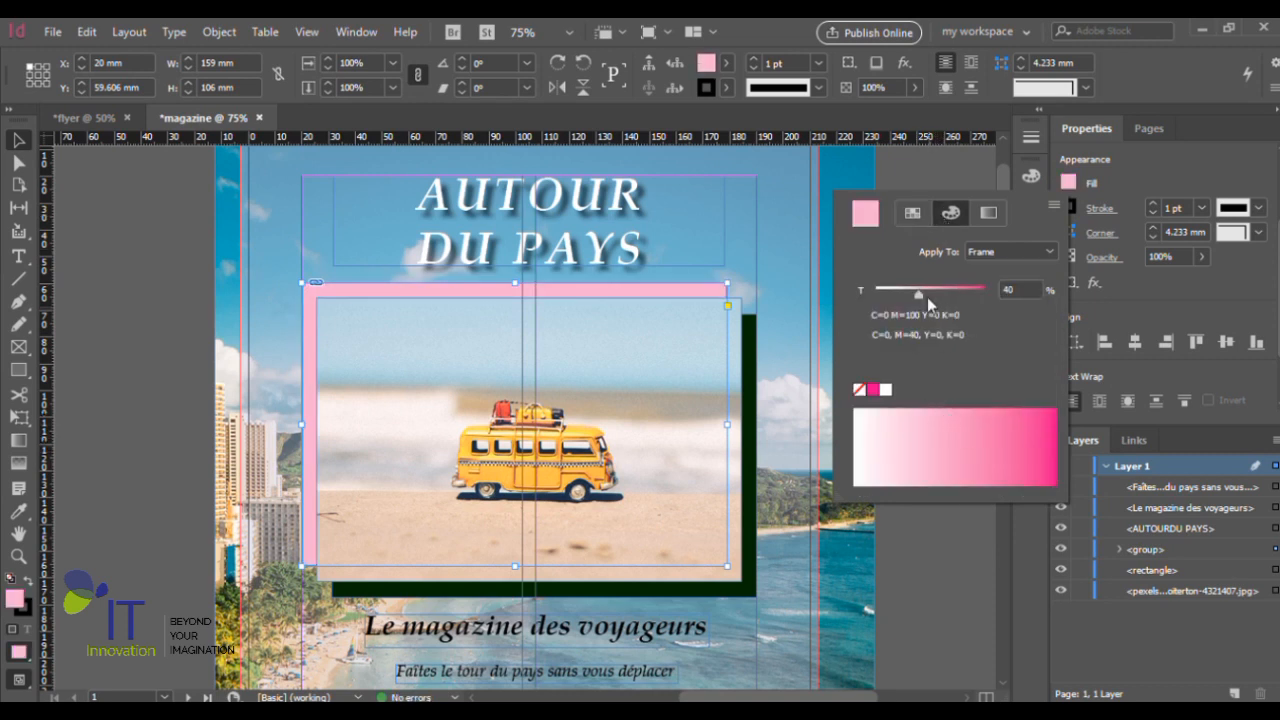
pyautogui.moveTo(918, 289); pyautogui.dragTo(932, 295)
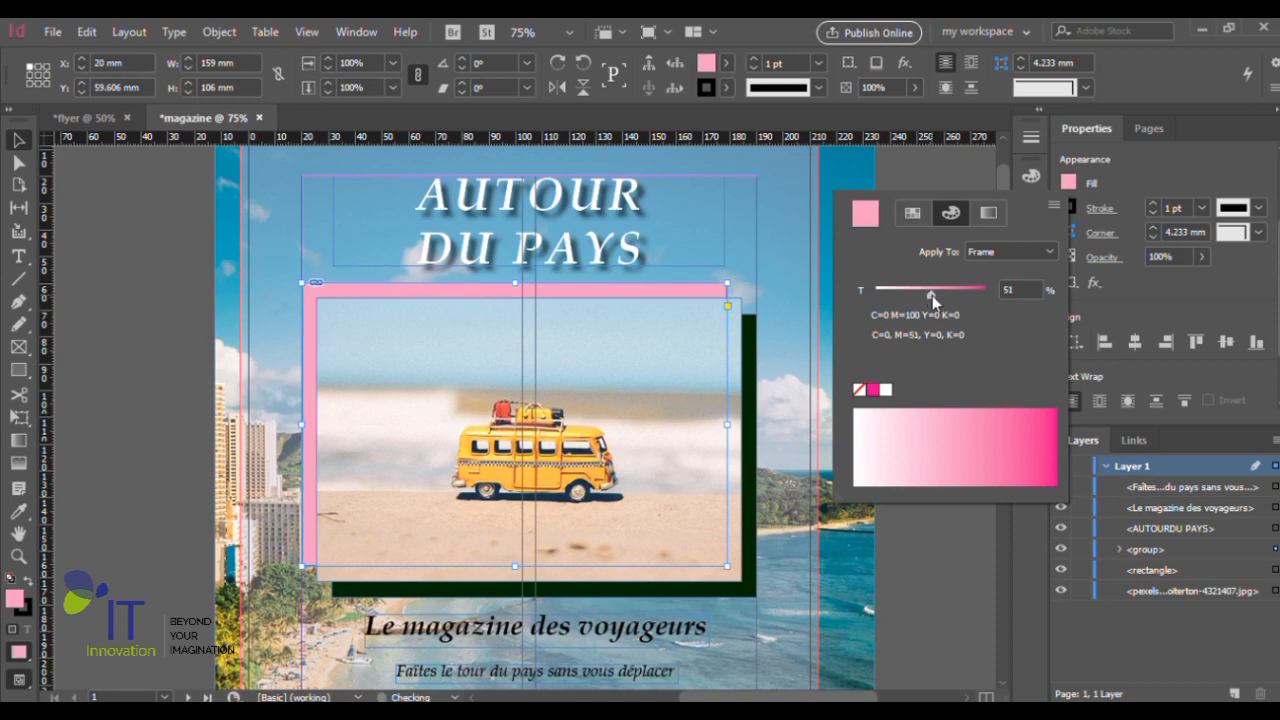
pyautogui.click(1063, 189)
pyautogui.click(1063, 190)
# - Set the dark green rectangle's fill to a 32% tint, and select the pink rectangle in the group
pyautogui.click(750, 543)
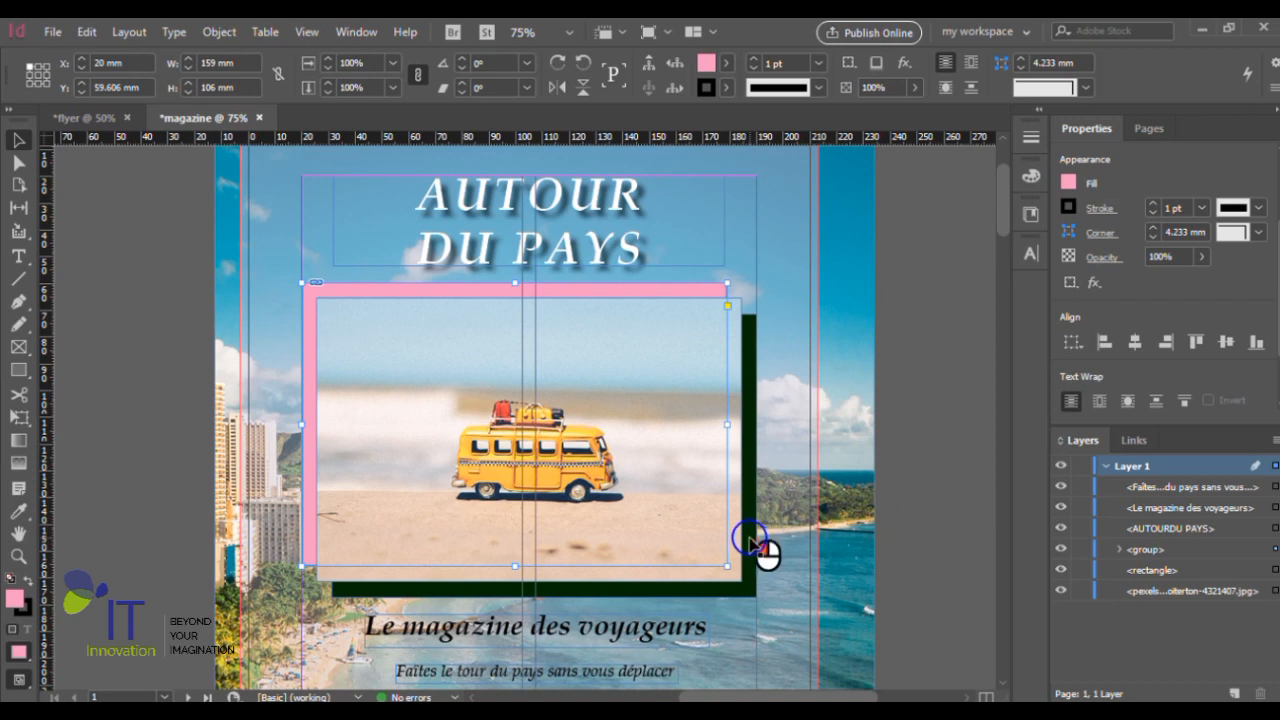
pyautogui.click(1069, 183)
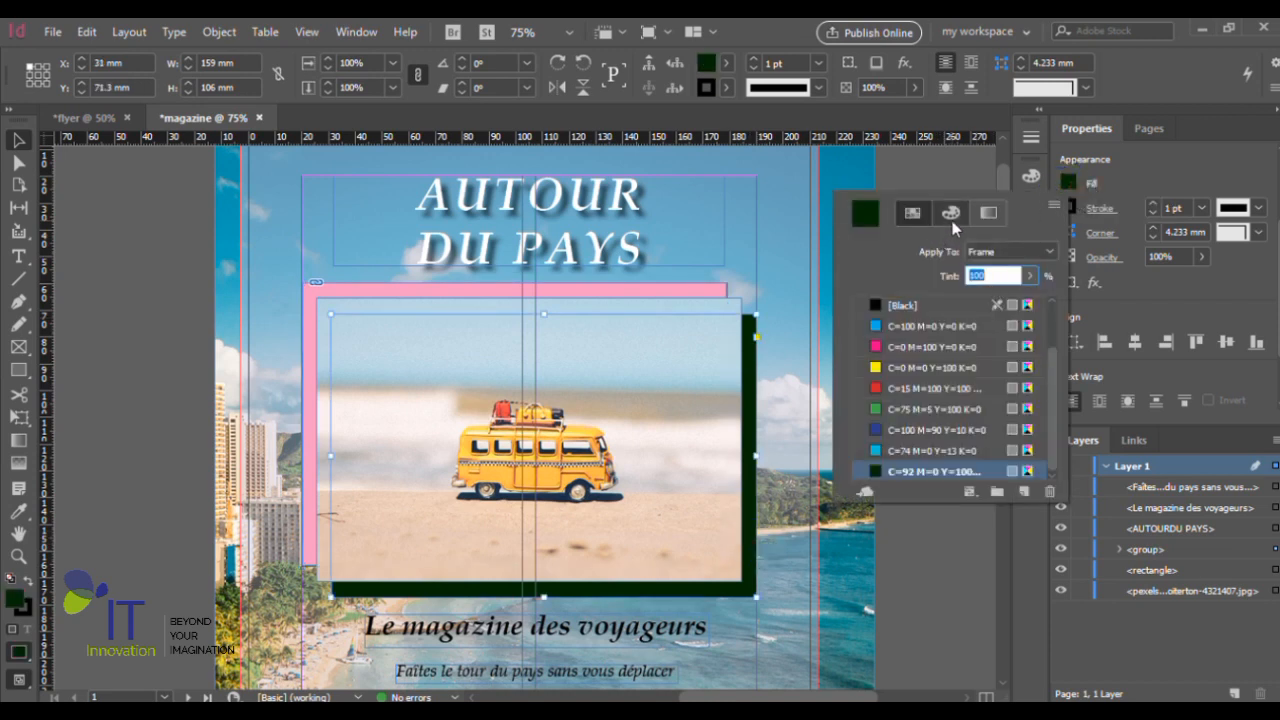
pyautogui.click(952, 218)
pyautogui.click(958, 450)
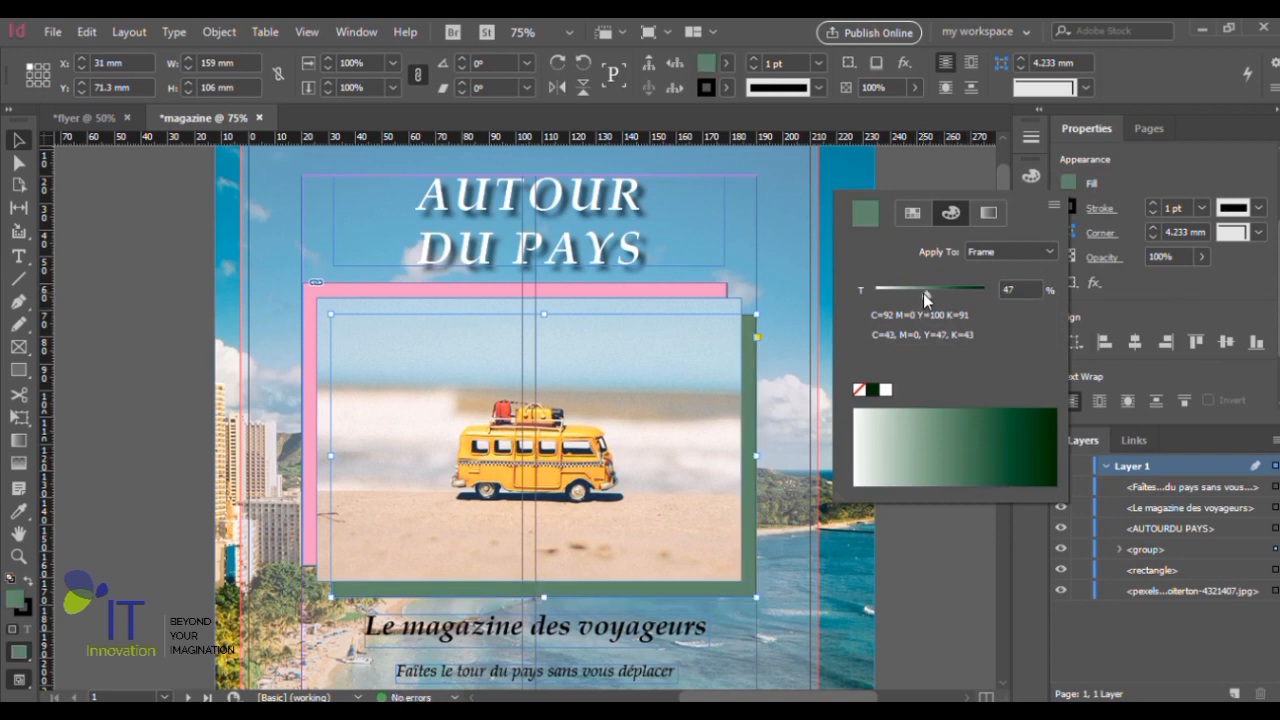
pyautogui.moveTo(923, 293)
pyautogui.mouseDown()
pyautogui.moveTo(937, 292)
pyautogui.moveTo(897, 297)
pyautogui.moveTo(912, 297)
pyautogui.mouseUp()
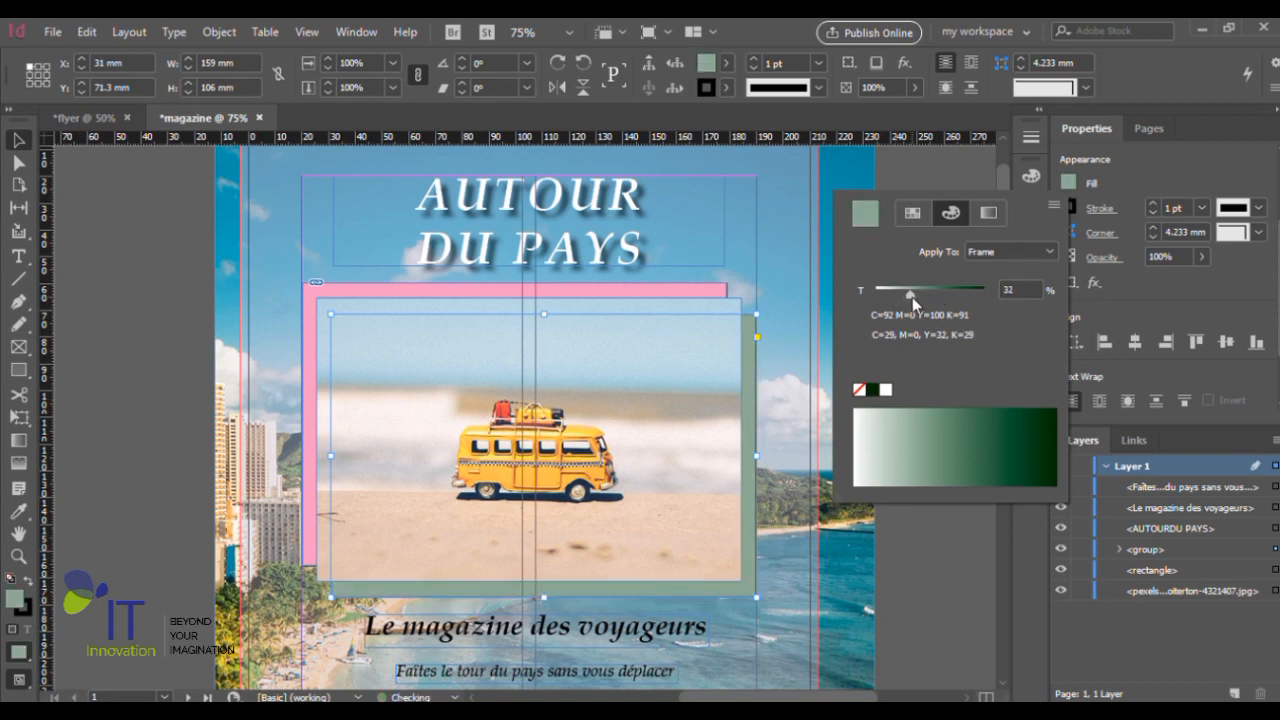
pyautogui.click(1071, 183)
pyautogui.click(693, 290)
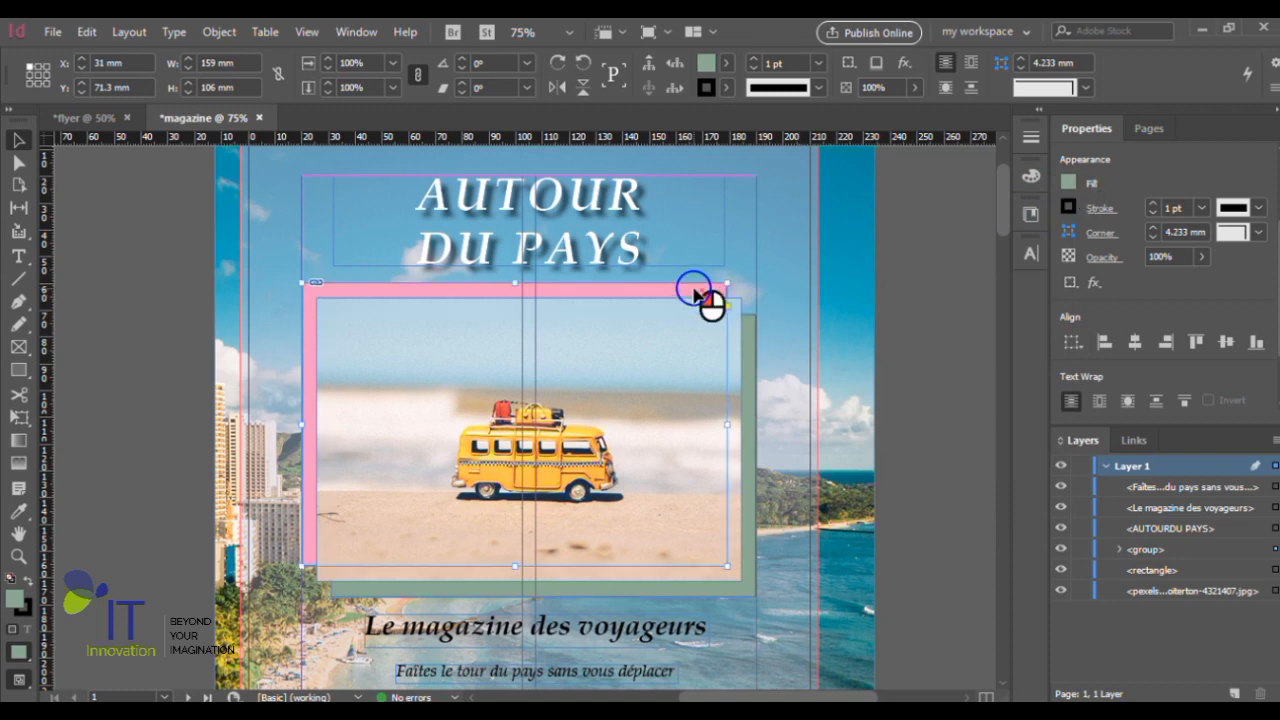
# - Fill the selected pink rectangle behind the van photo with the yellow swatch C=0 M=0 Y=100 K=0 and deselect it
pyautogui.click(1071, 181)
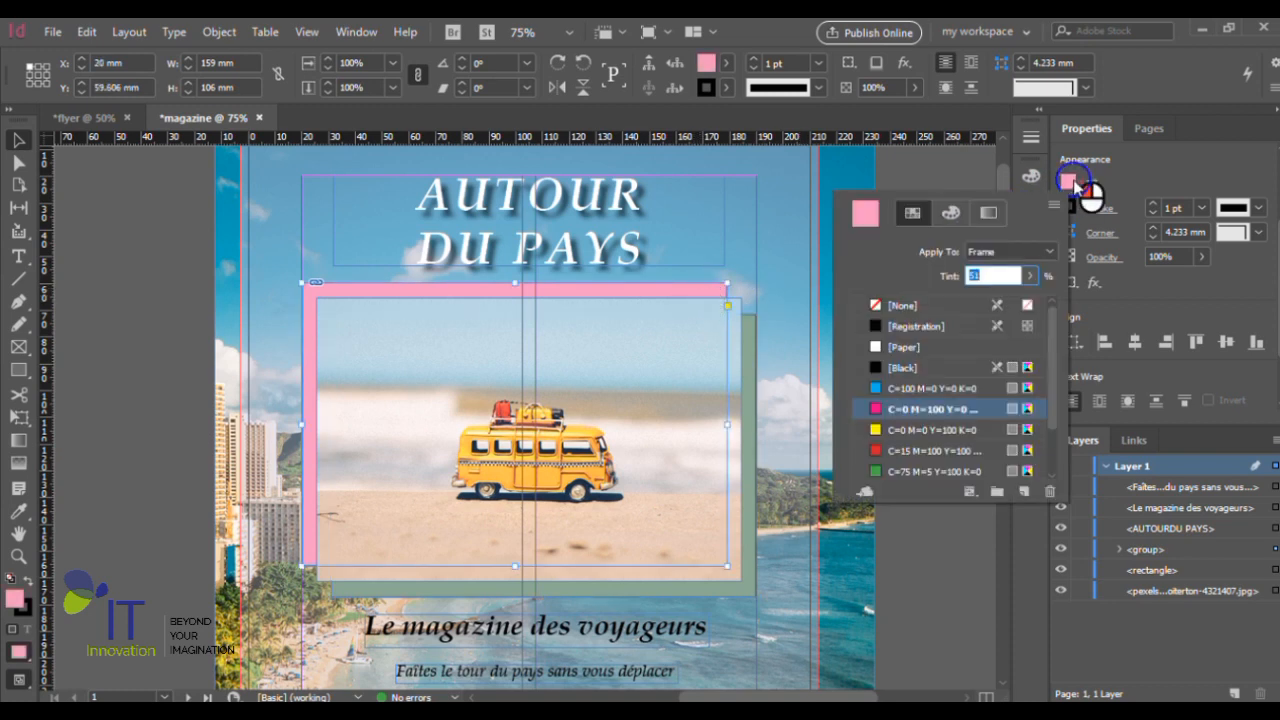
pyautogui.click(904, 429)
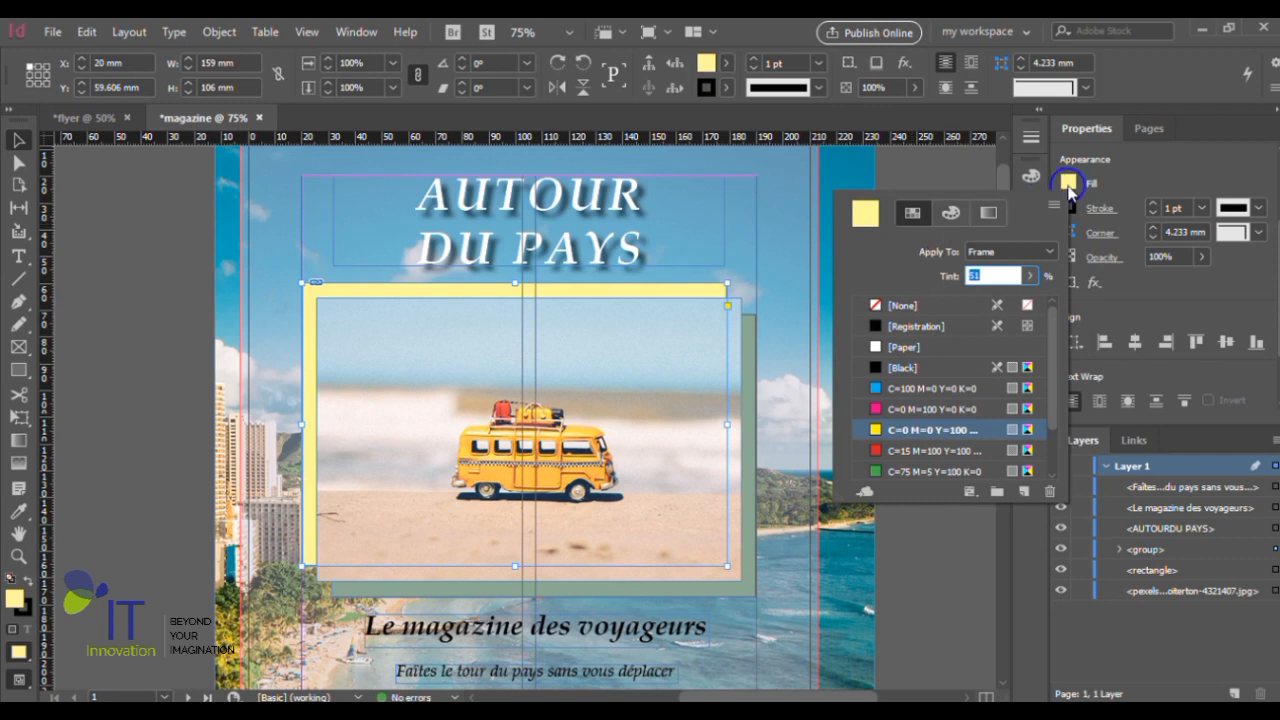
pyautogui.click(946, 380)
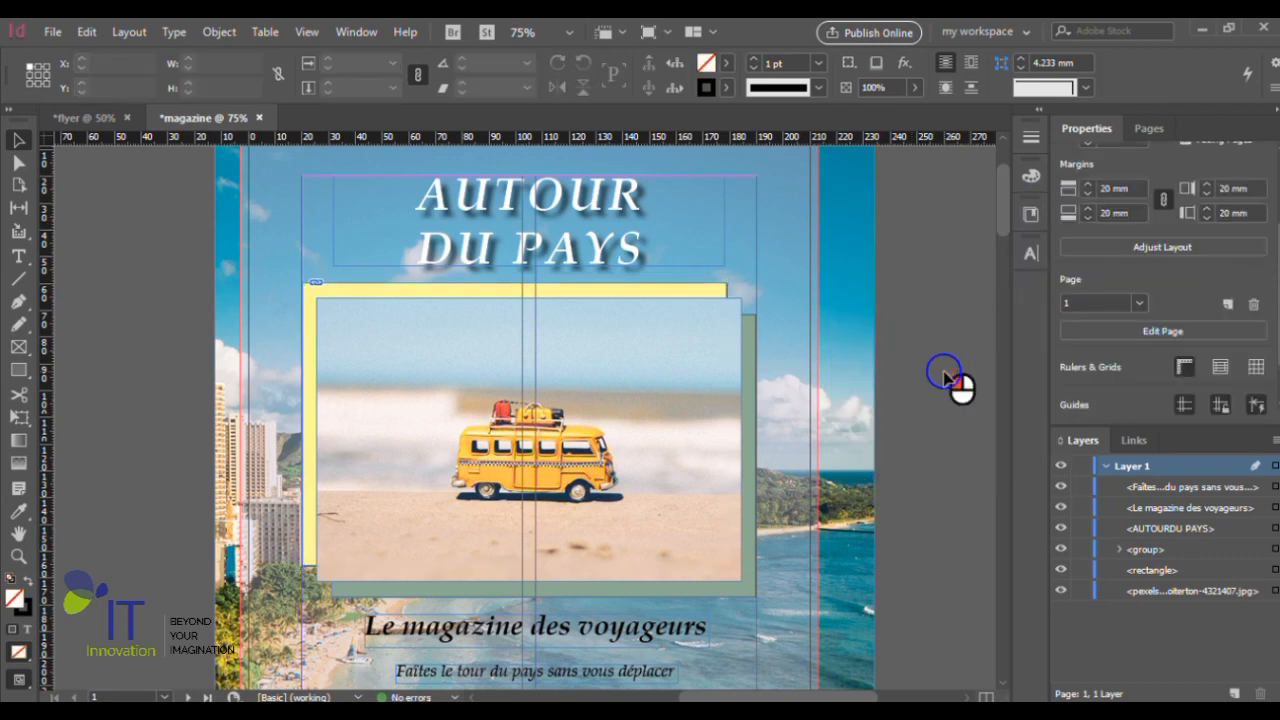
# - Select the green rectangle inside the van photo group and set its fill to None
pyautogui.scroll(-1, 944, 378)
pyautogui.scroll(-2, 944, 400)
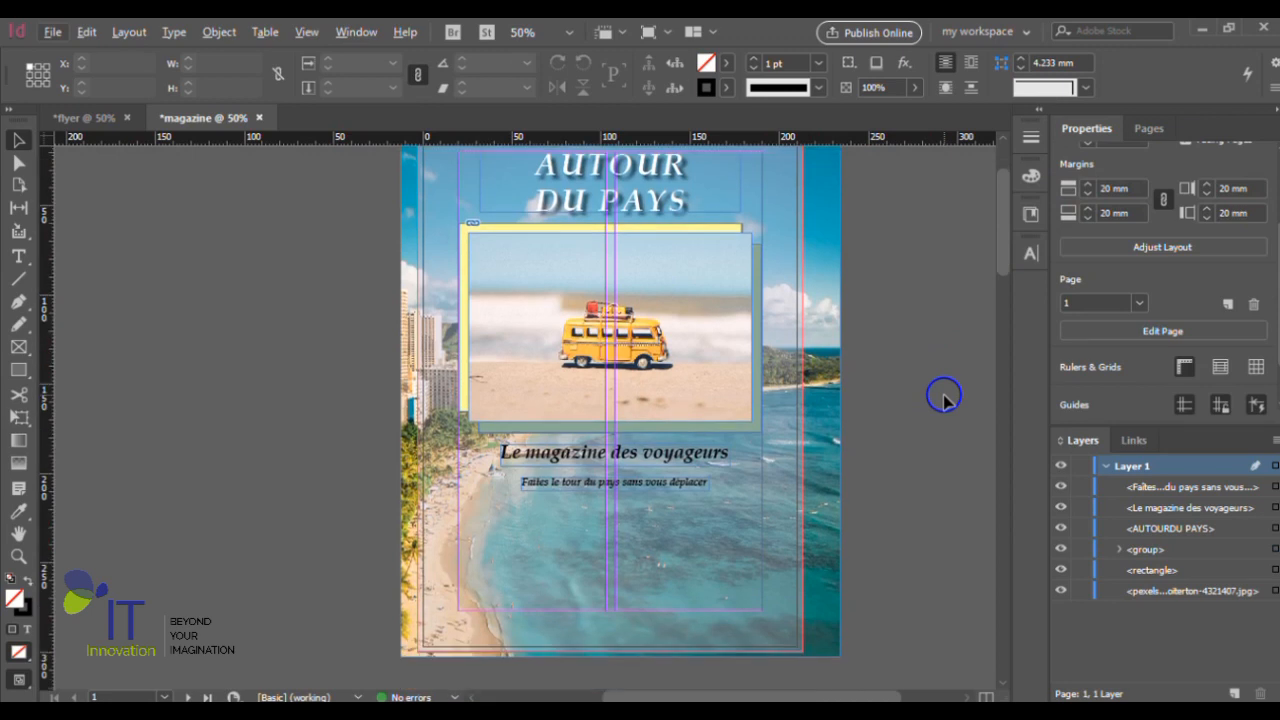
pyautogui.scroll(1, 810, 408)
pyautogui.scroll(3, 740, 410)
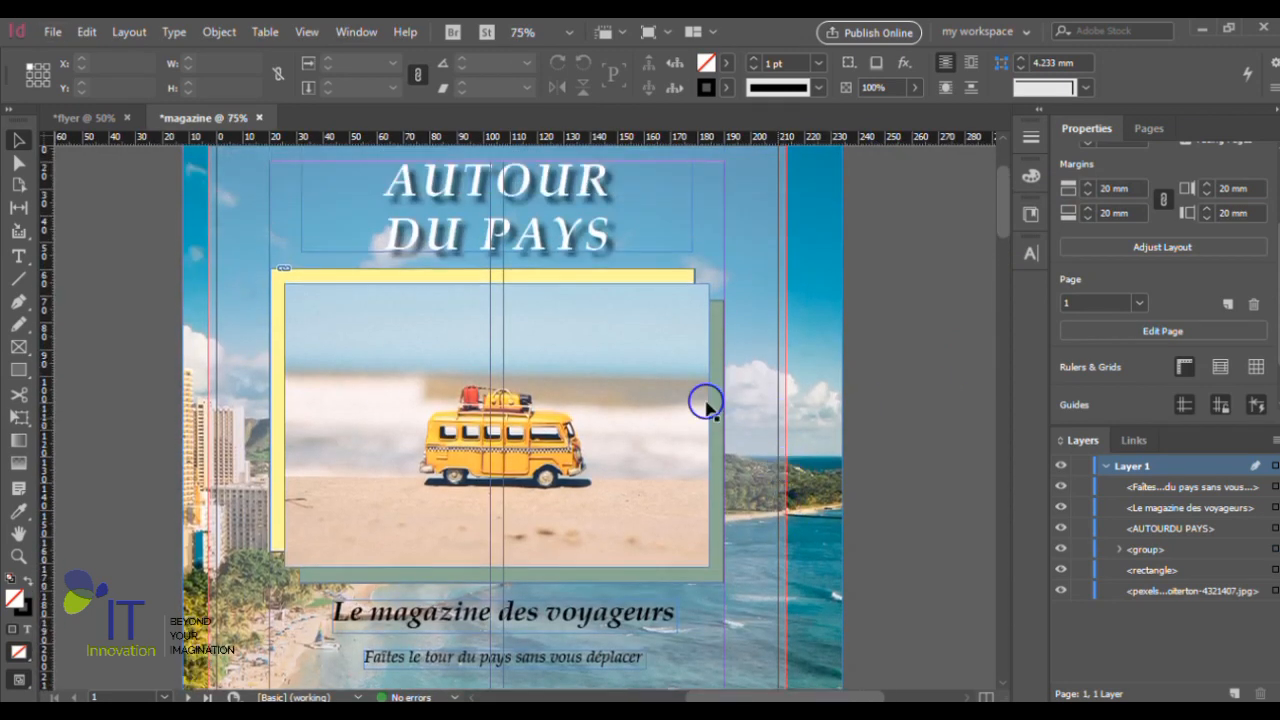
pyautogui.click(722, 391)
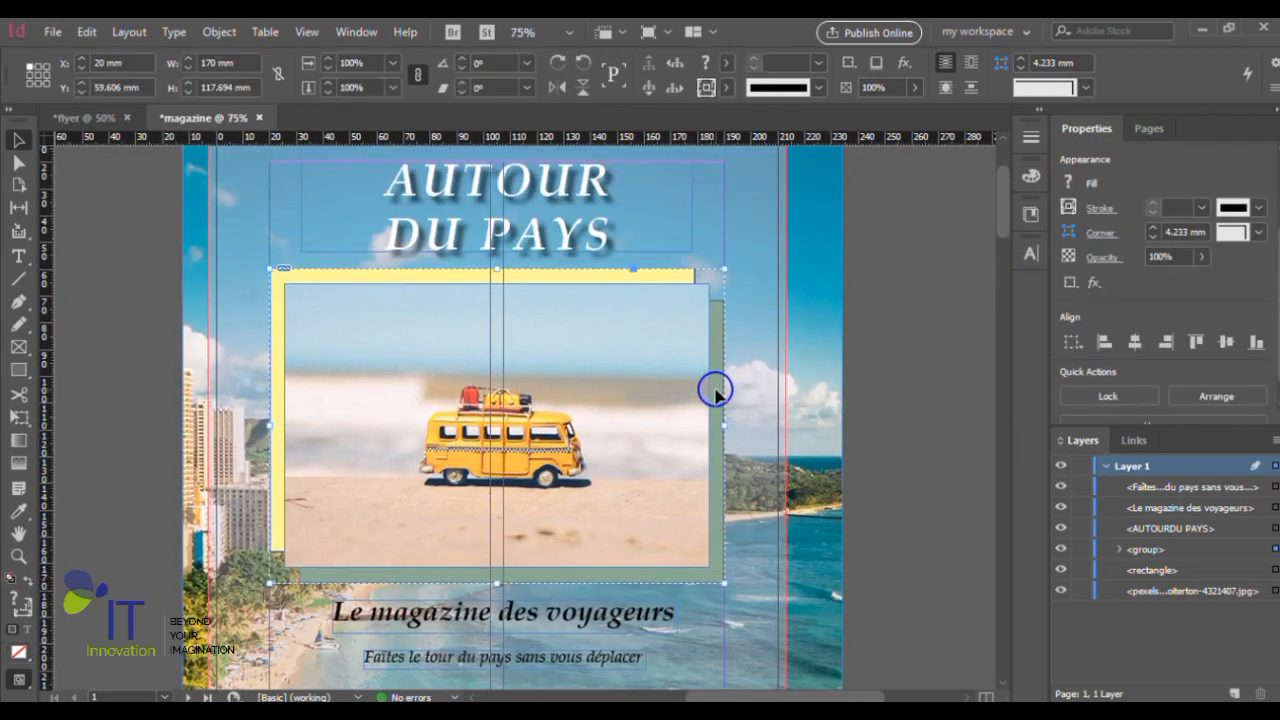
pyautogui.click(716, 393)
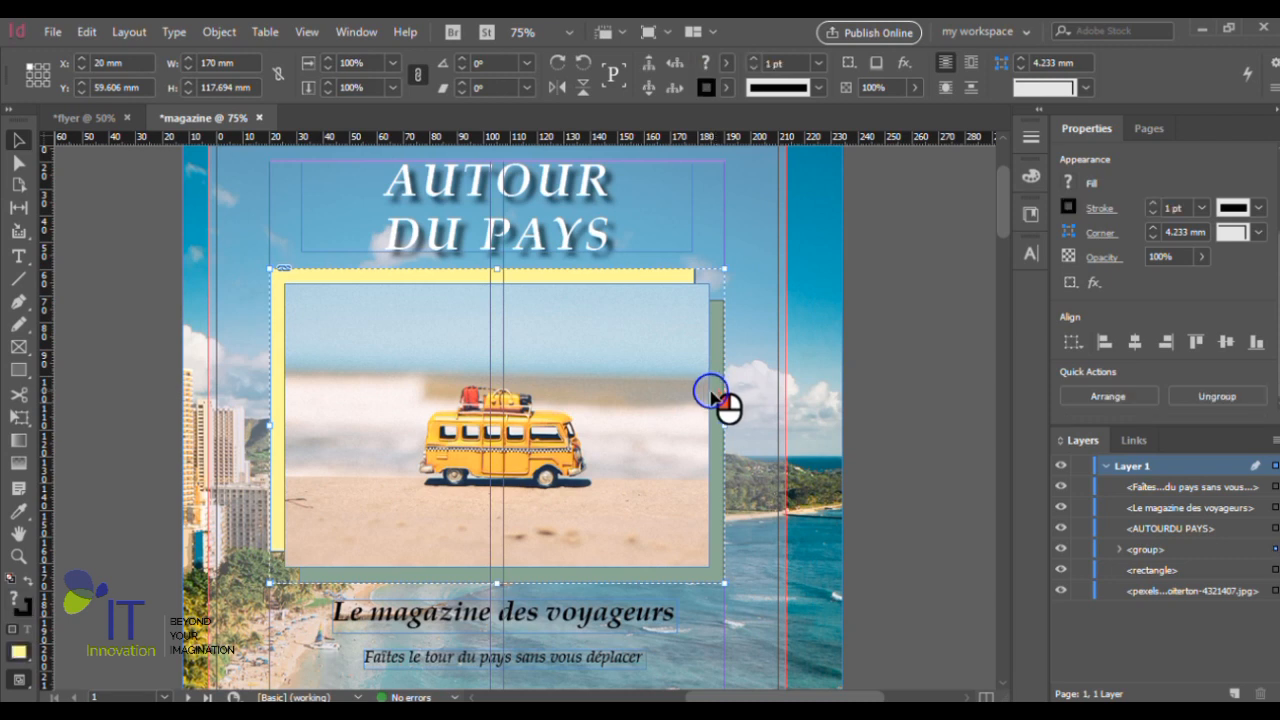
pyautogui.click(714, 396)
pyautogui.click(1066, 190)
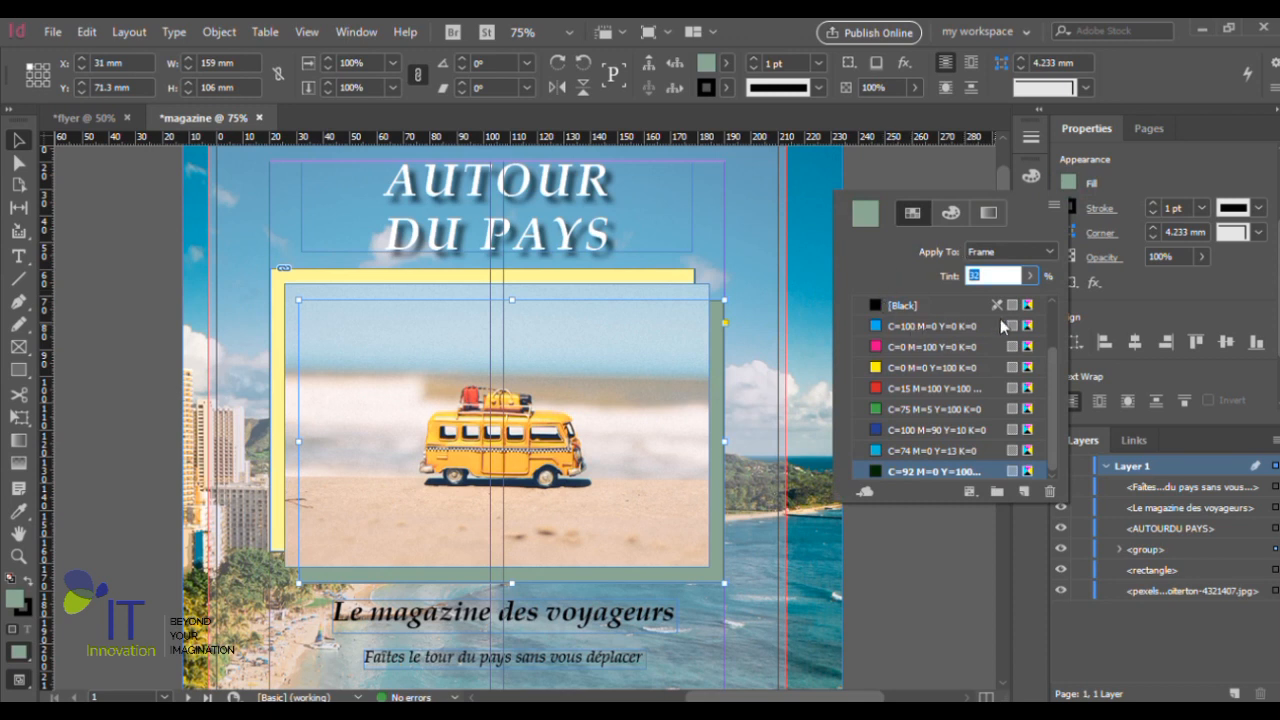
pyautogui.scroll(2, 1000, 319)
pyautogui.click(940, 302)
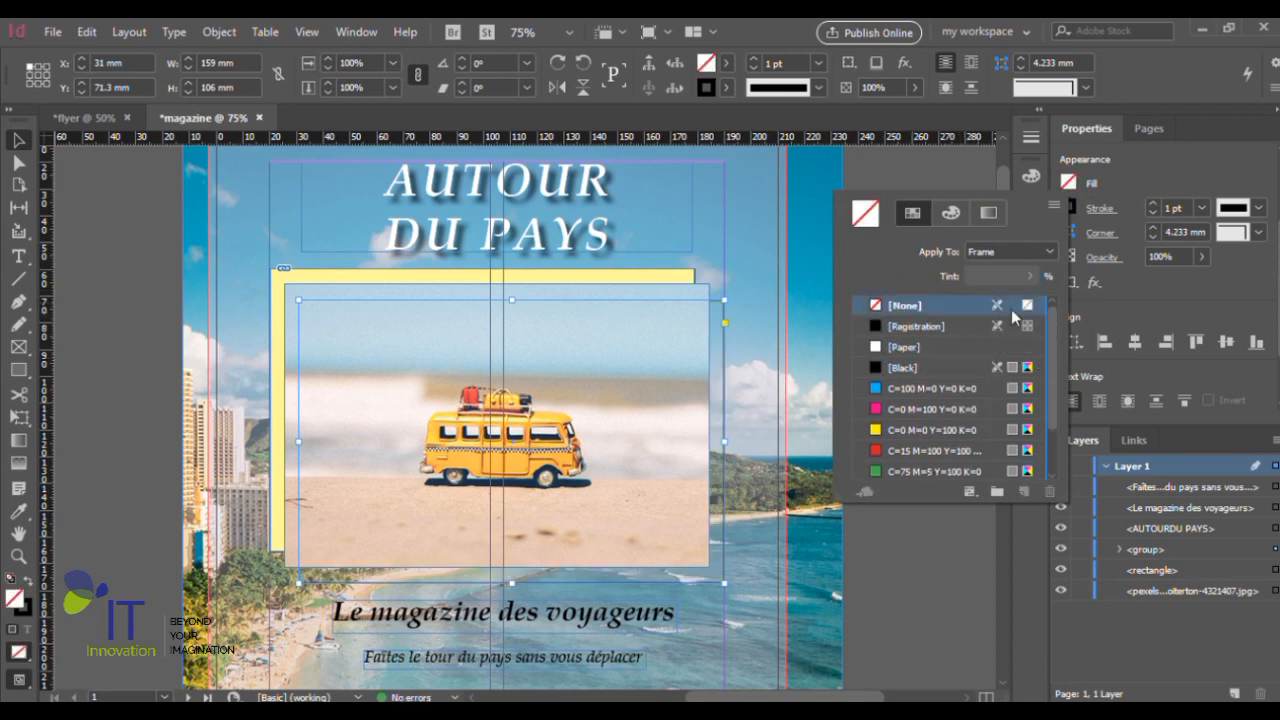
# - Mix a custom orange CMYK fill for the unfilled rectangle behind the van photo, with C=0 M=74 Y=87 K=0
pyautogui.click(951, 214)
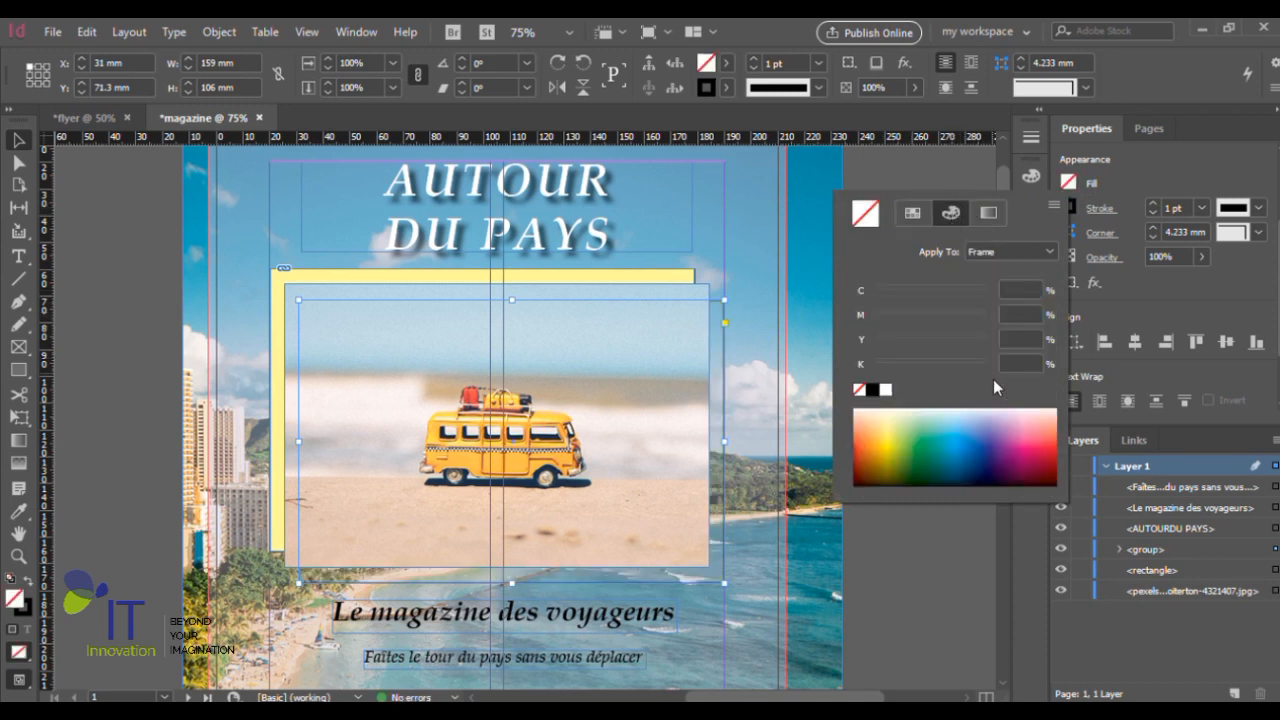
pyautogui.click(1043, 421)
pyautogui.click(1060, 434)
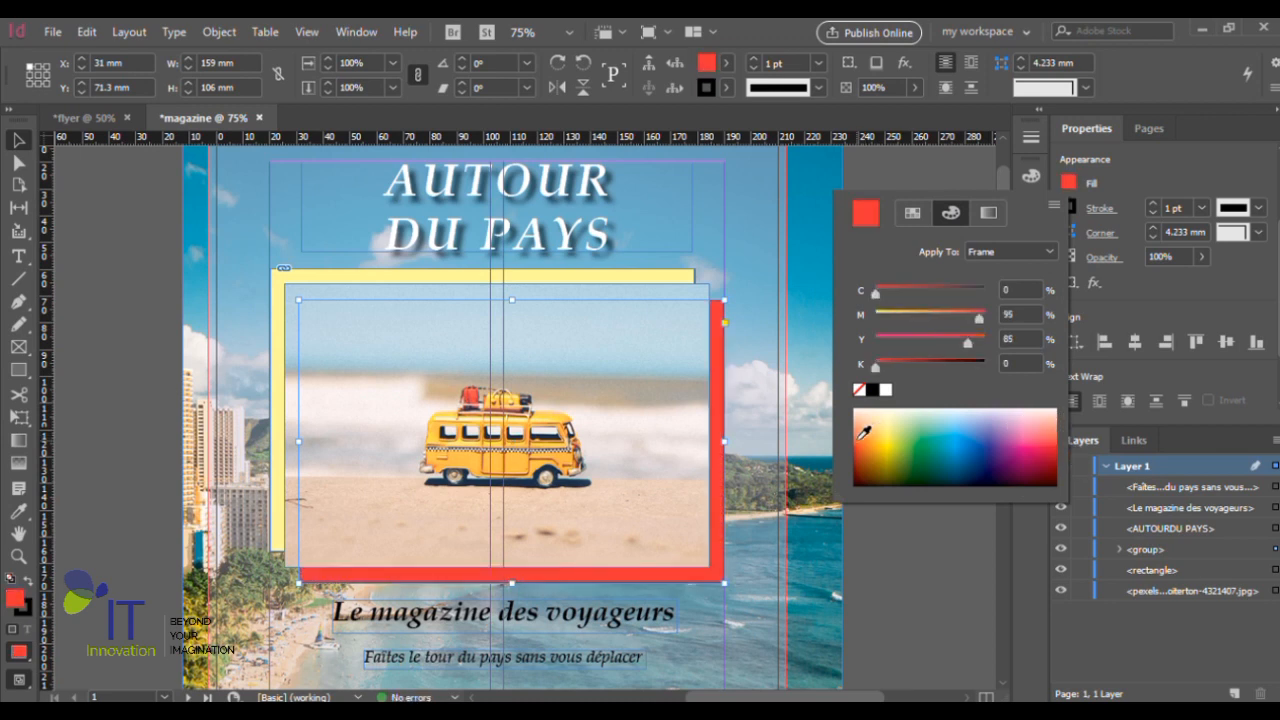
pyautogui.click(864, 431)
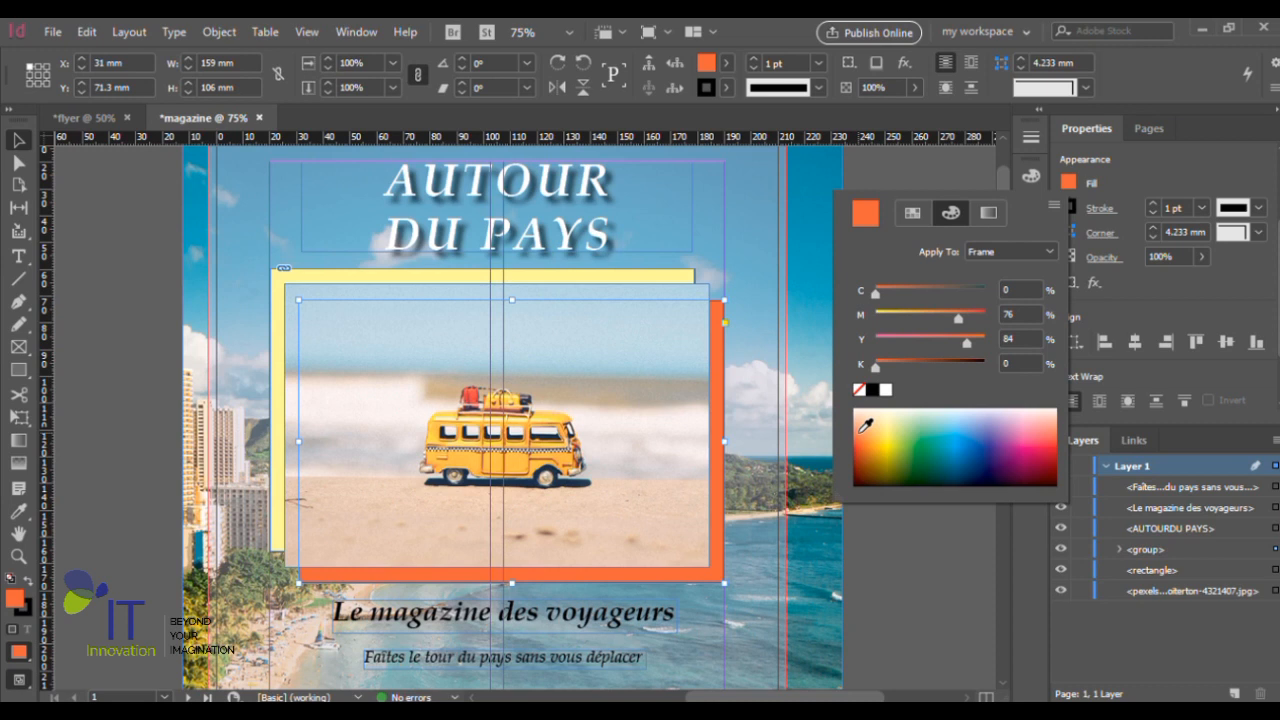
pyautogui.moveTo(958, 320); pyautogui.dragTo(966, 318)
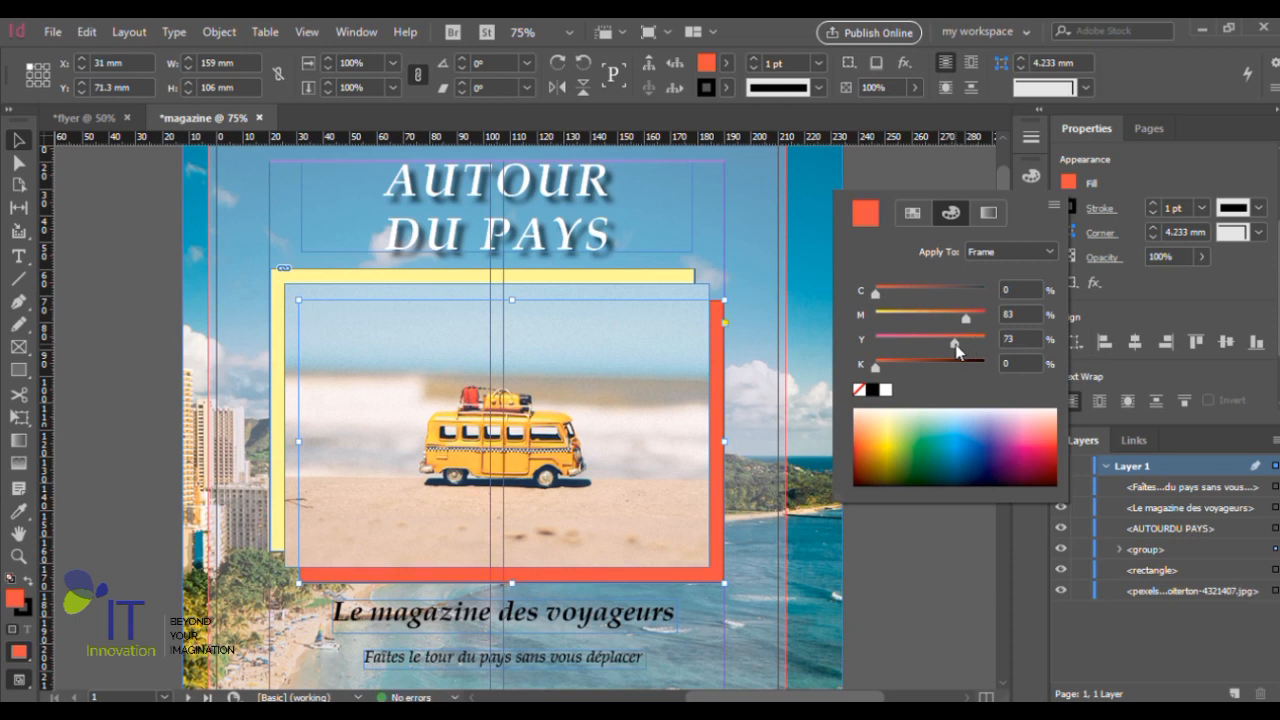
pyautogui.moveTo(966, 320); pyautogui.dragTo(955, 318)
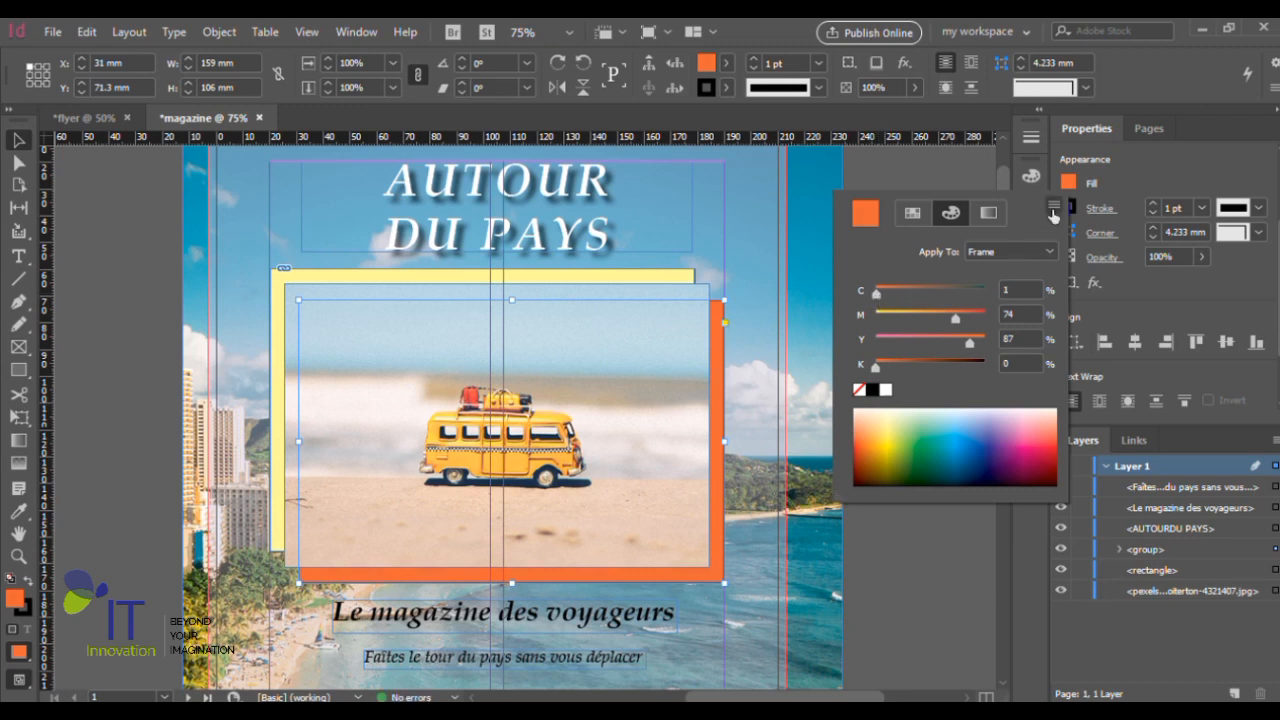
# - Finish editing the orange rectangle's fill color and close the color options
pyautogui.click(1072, 184)
pyautogui.hotkey('ctrl', '-')
pyautogui.hotkey('ctrl', '-')
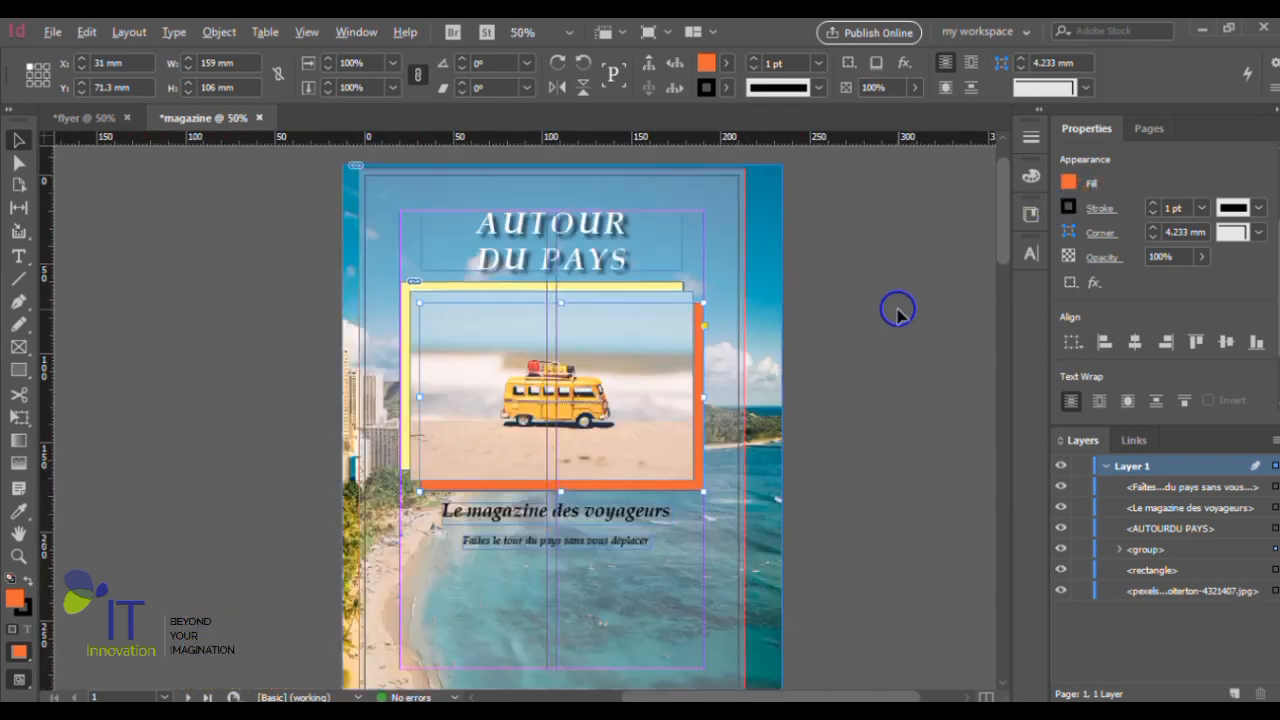
pyautogui.hotkey('ctrl', '=')
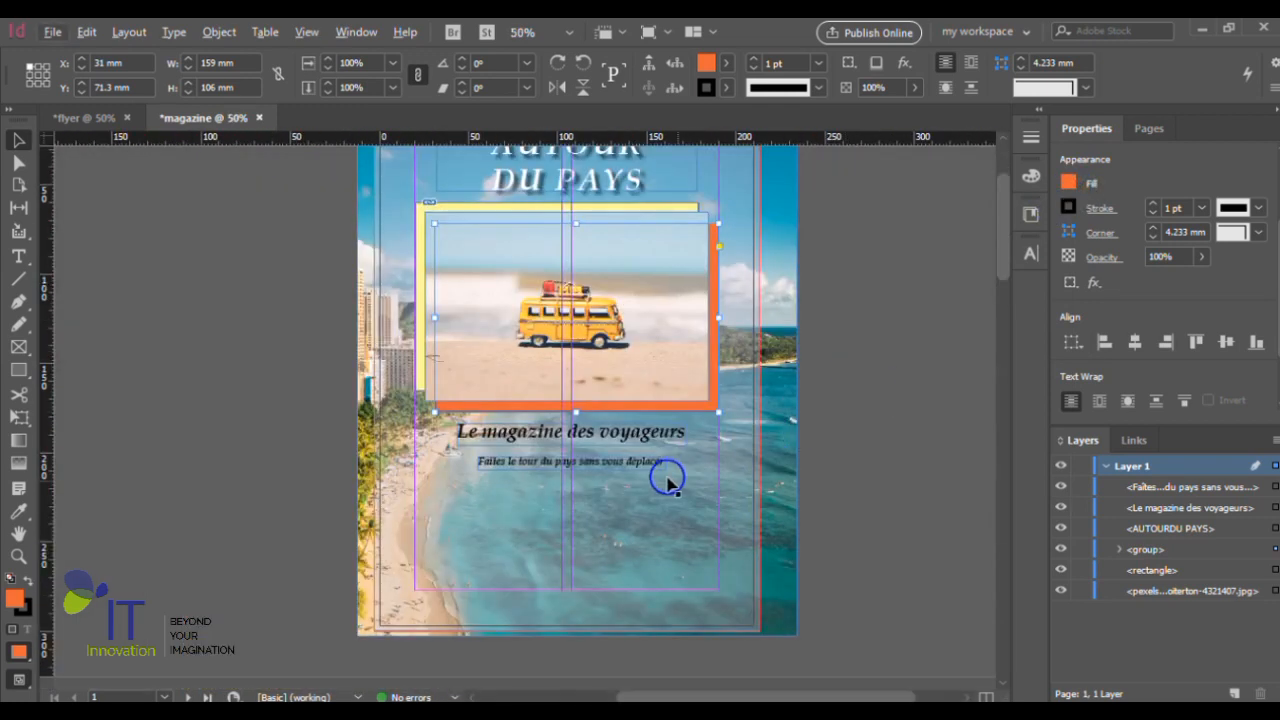
pyautogui.hotkey('ctrl', '=')
pyautogui.click(605, 455)
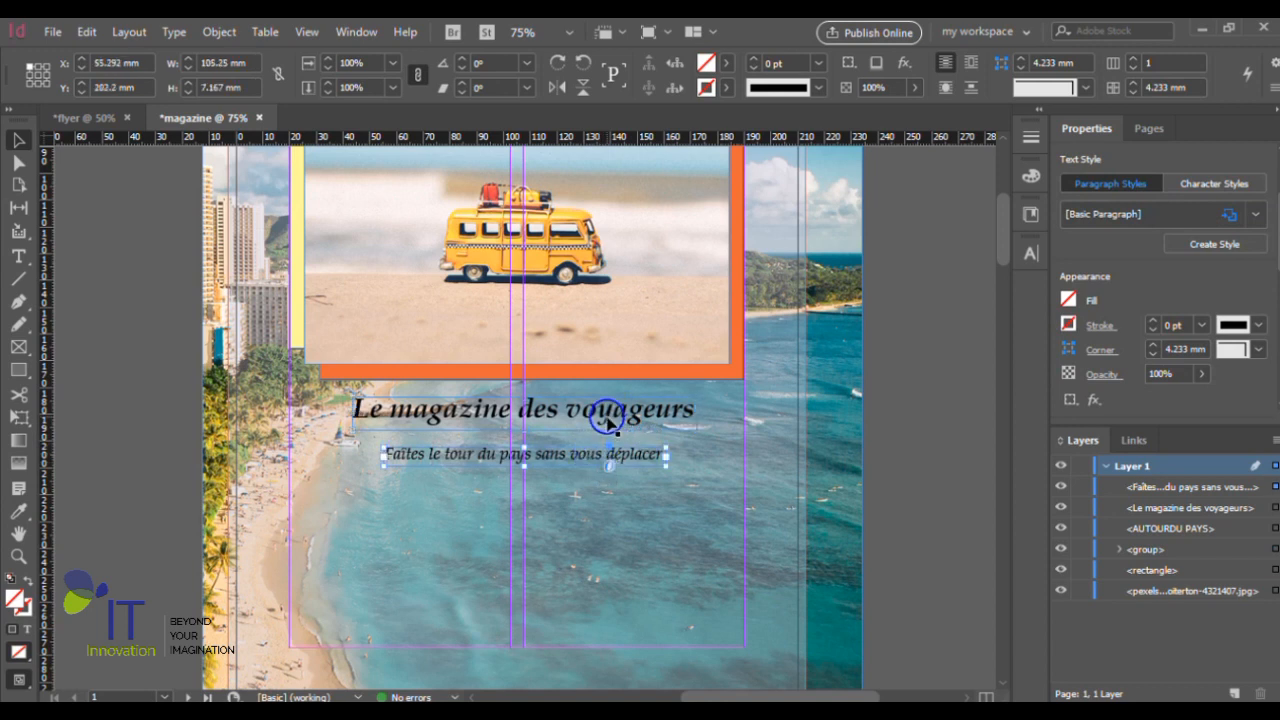
pyautogui.click(606, 455)
pyautogui.click(145, 362)
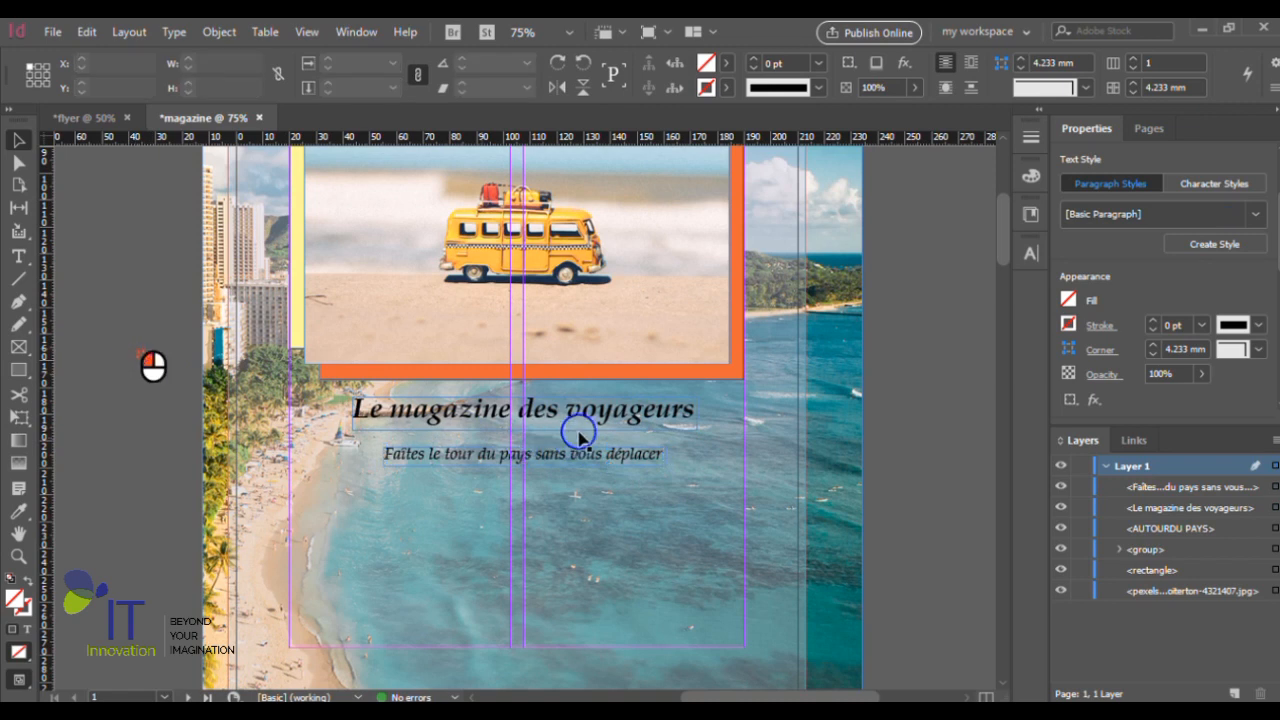
pyautogui.click(607, 420)
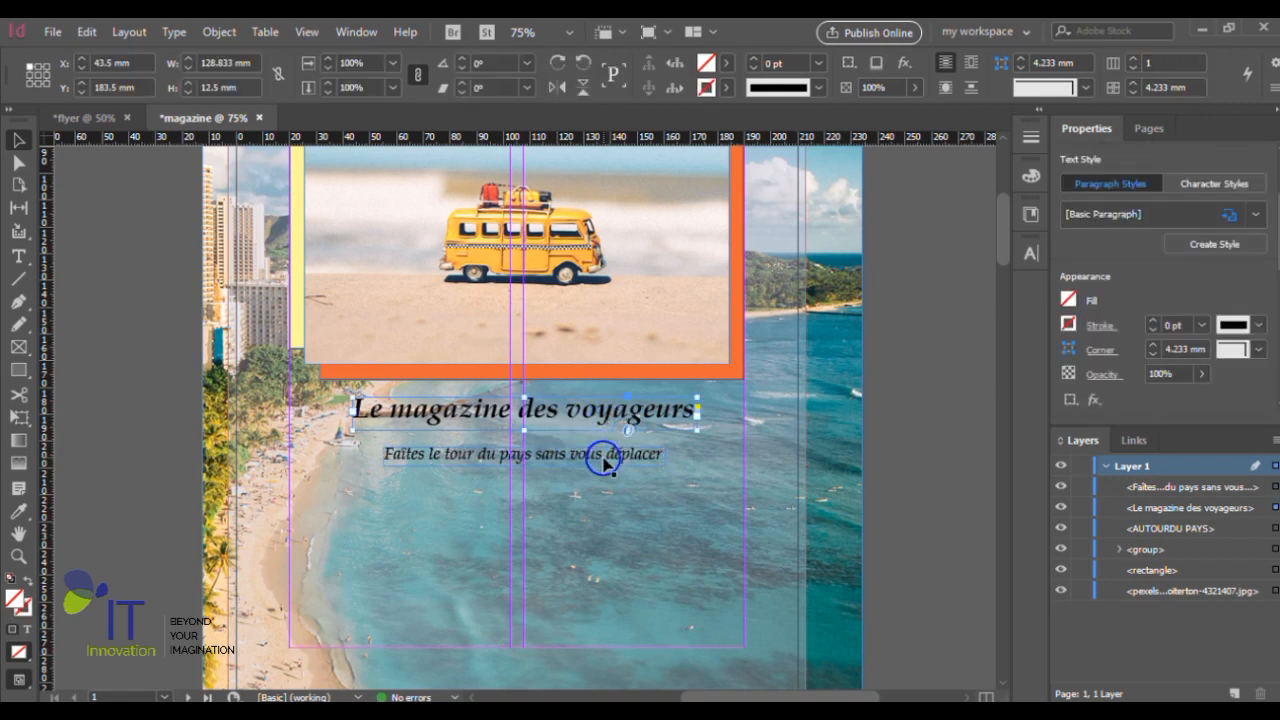
pyautogui.click(606, 452)
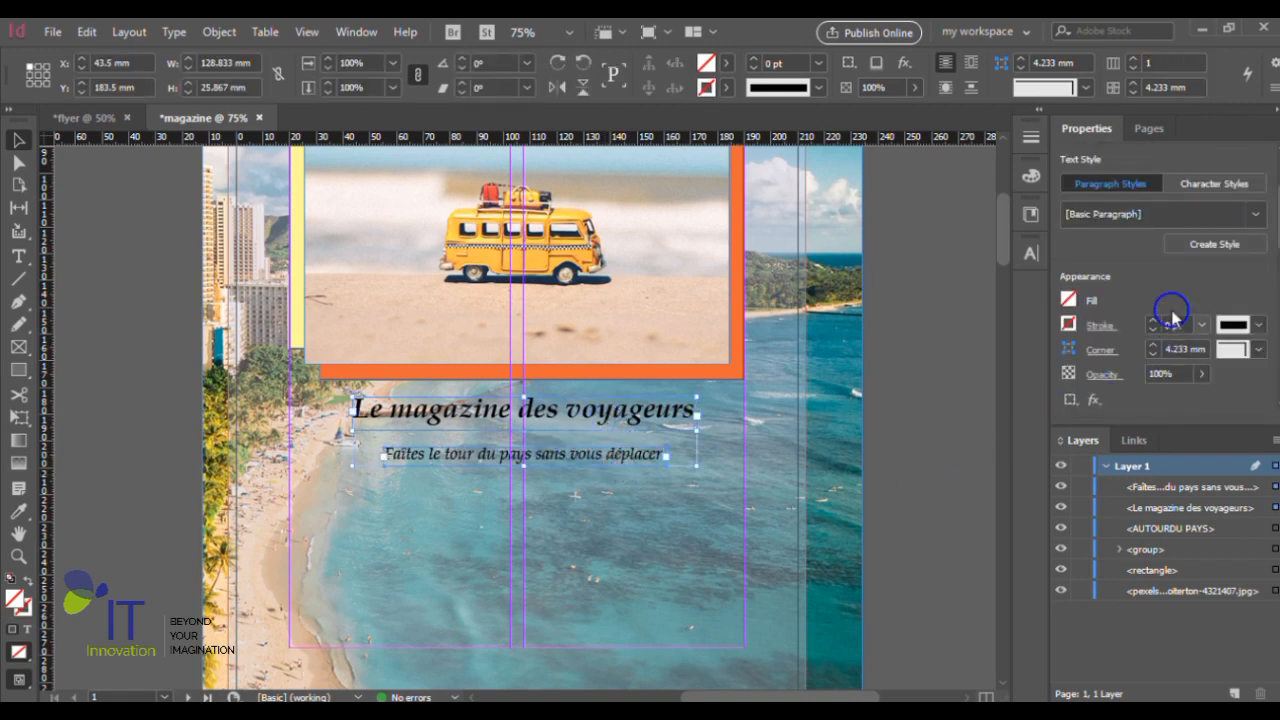
pyautogui.click(1068, 300)
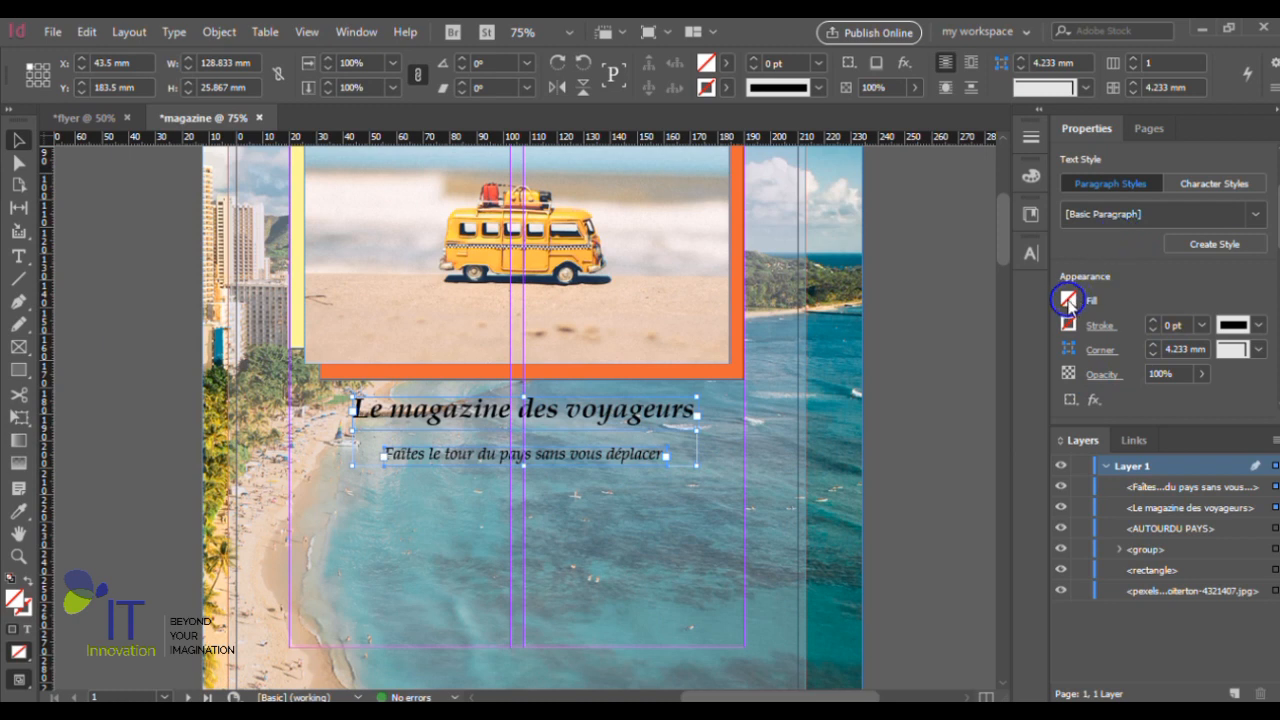
pyautogui.click(962, 318)
# - Try to recolor the tagline "Le magazine des voyageurs" with the Paper swatch from within its text frame
pyautogui.click(661, 418)
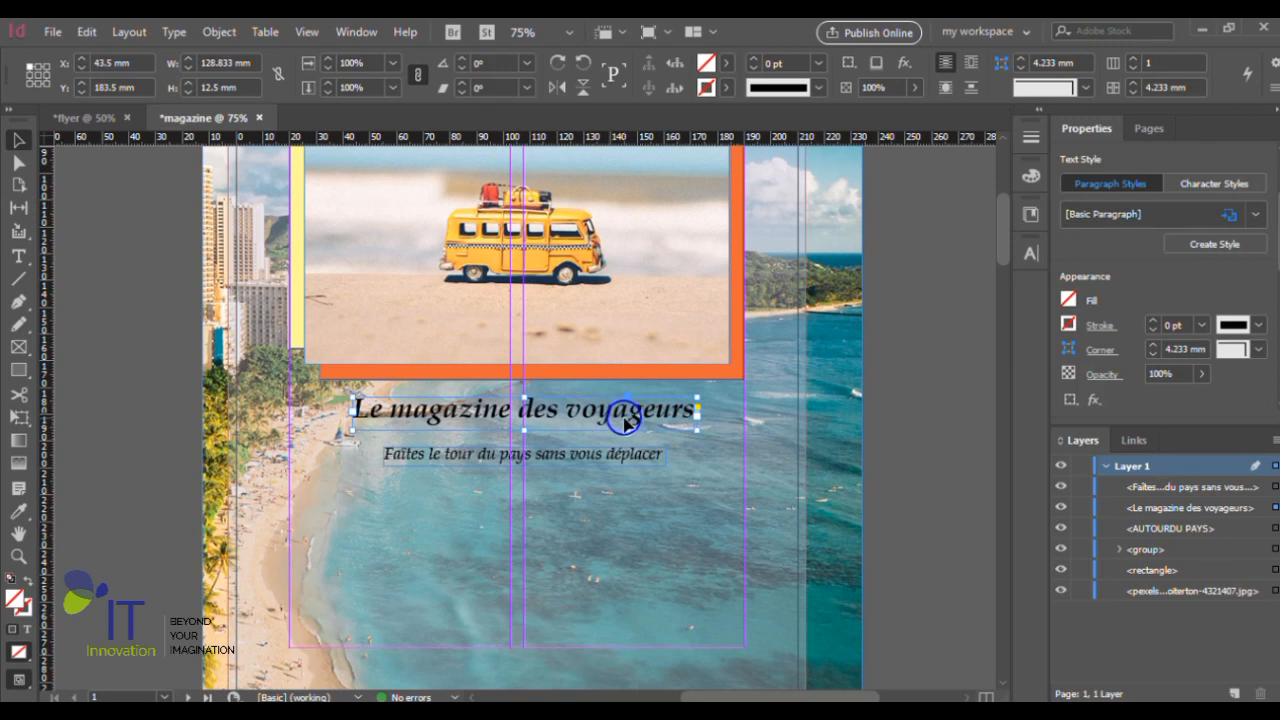
pyautogui.doubleClick(677, 405)
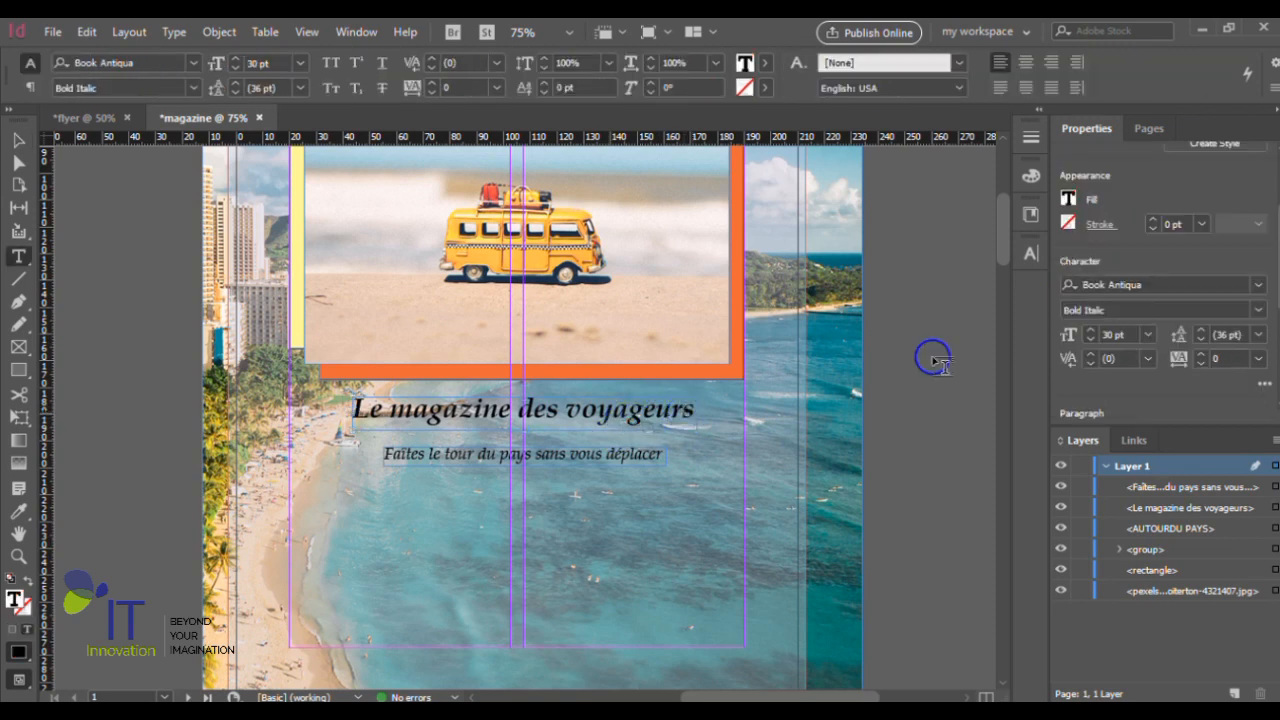
pyautogui.click(1069, 198)
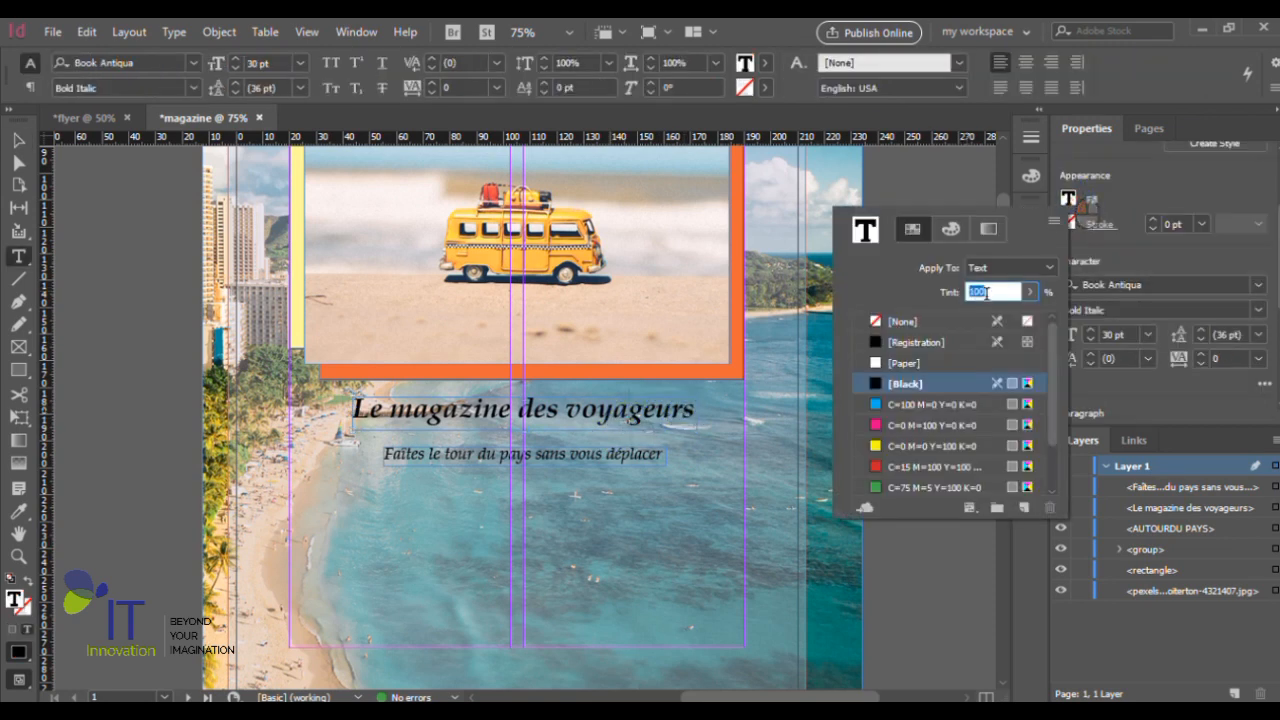
pyautogui.click(877, 364)
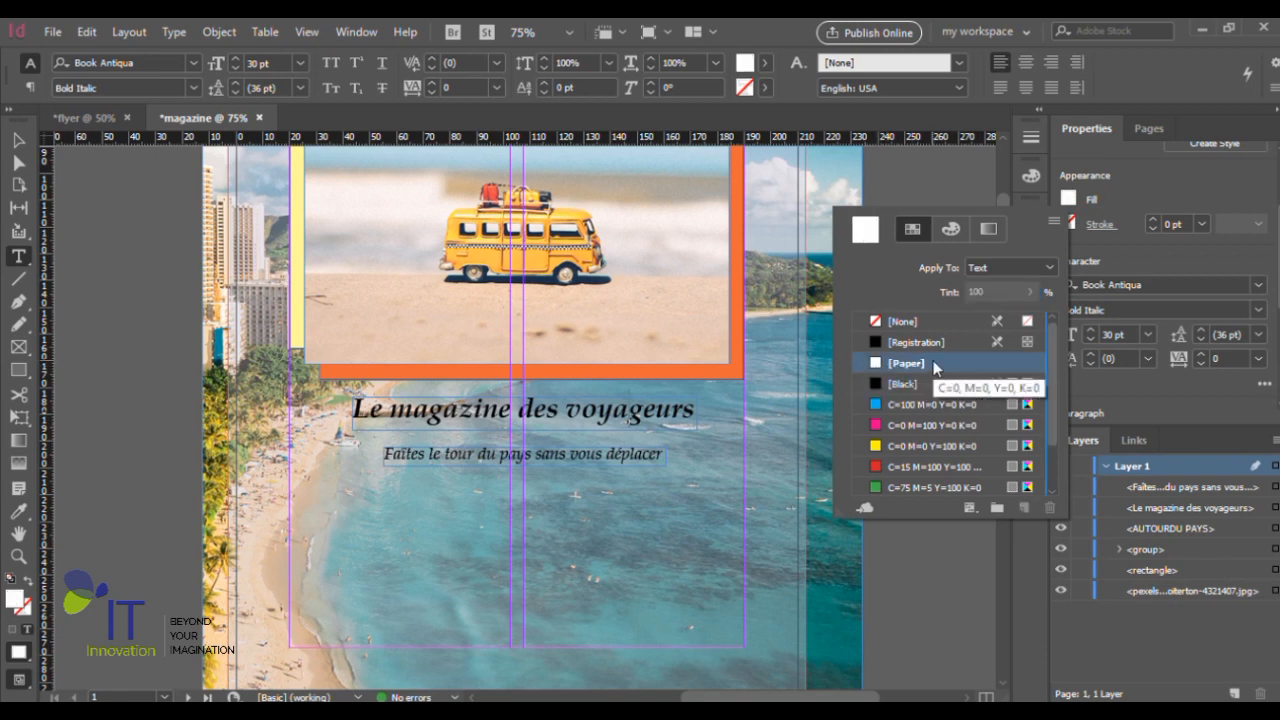
pyautogui.click(933, 364)
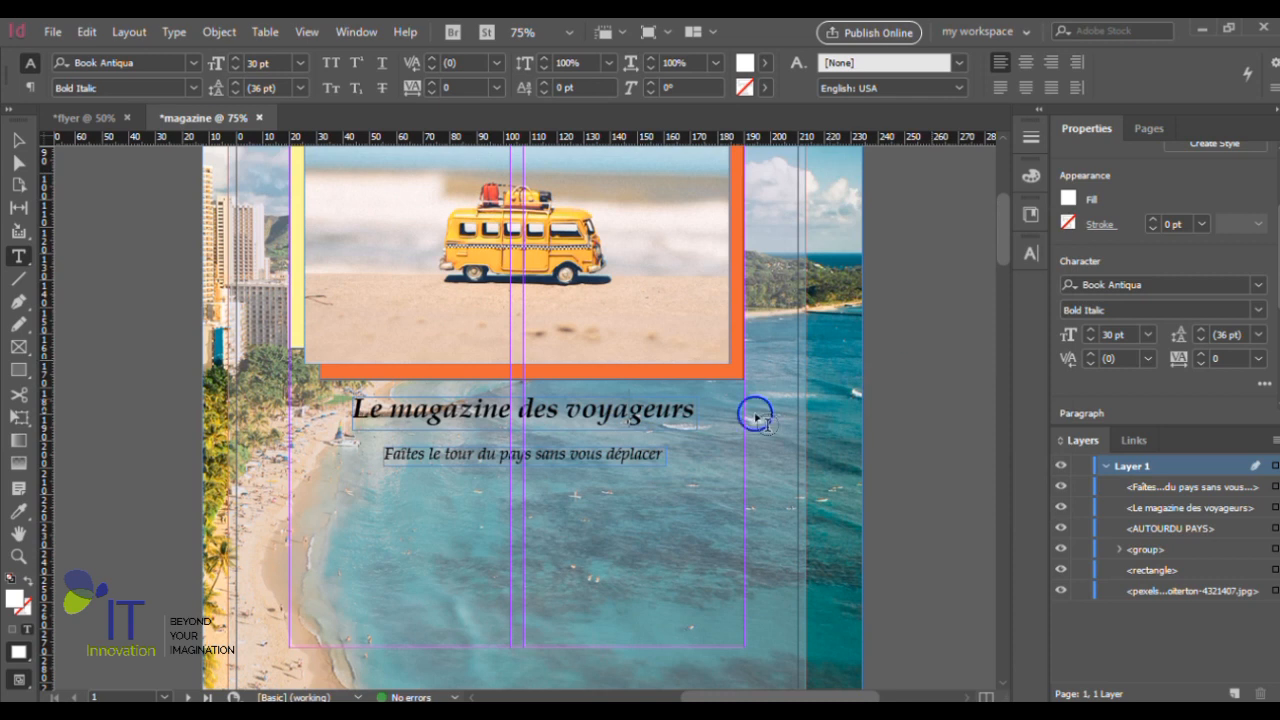
# - Select the full text "Le magazine des voyageurs", fill it with the Paper swatch, and deselect it
pyautogui.moveTo(690, 411); pyautogui.dragTo(334, 406)
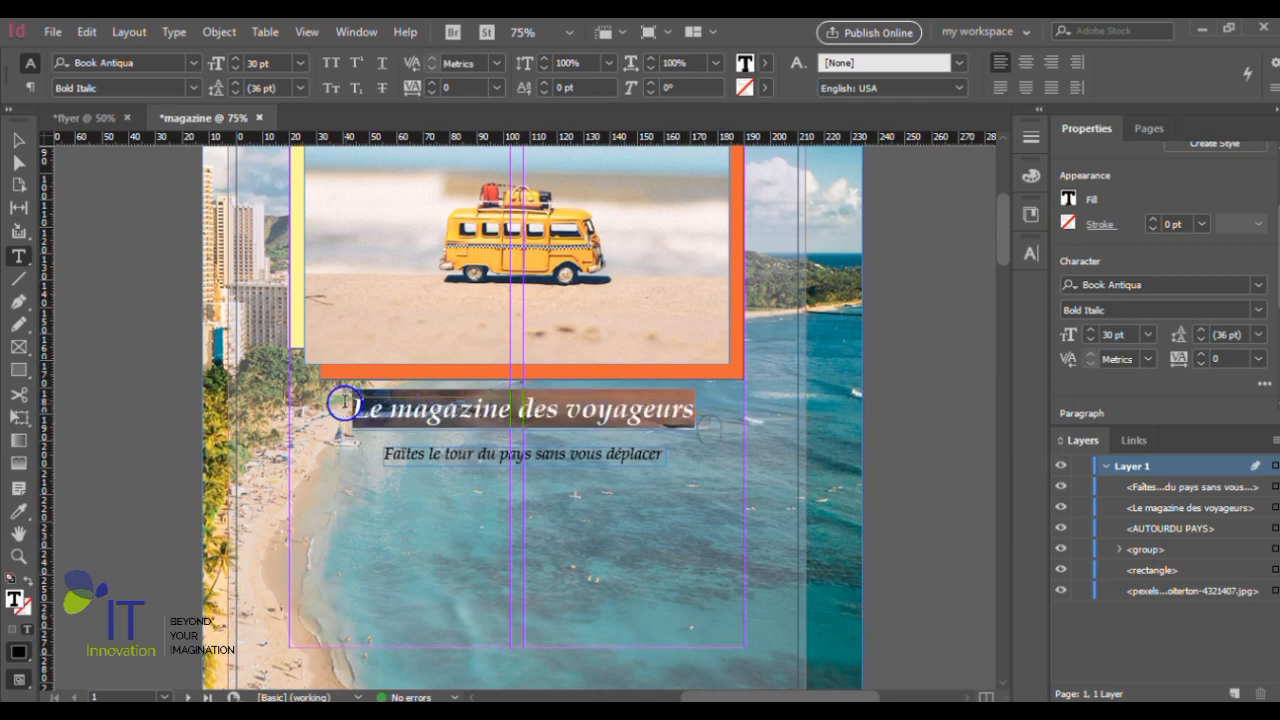
pyautogui.click(1069, 199)
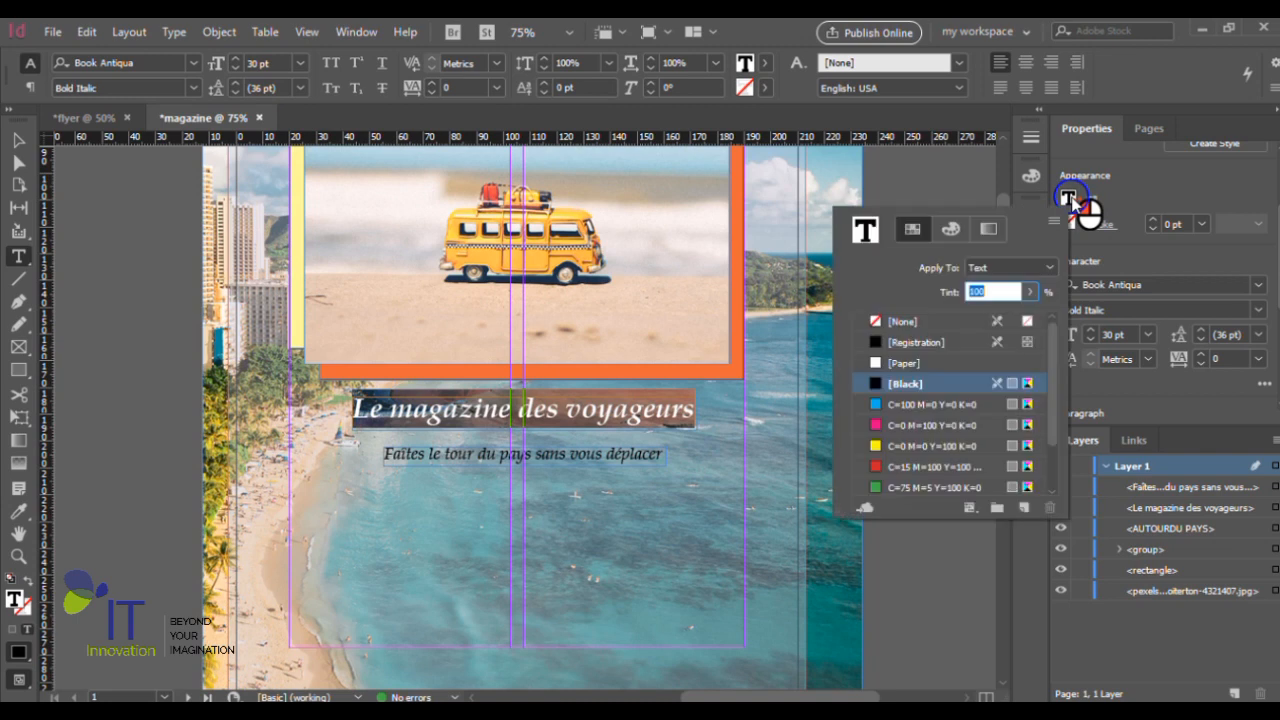
pyautogui.click(906, 364)
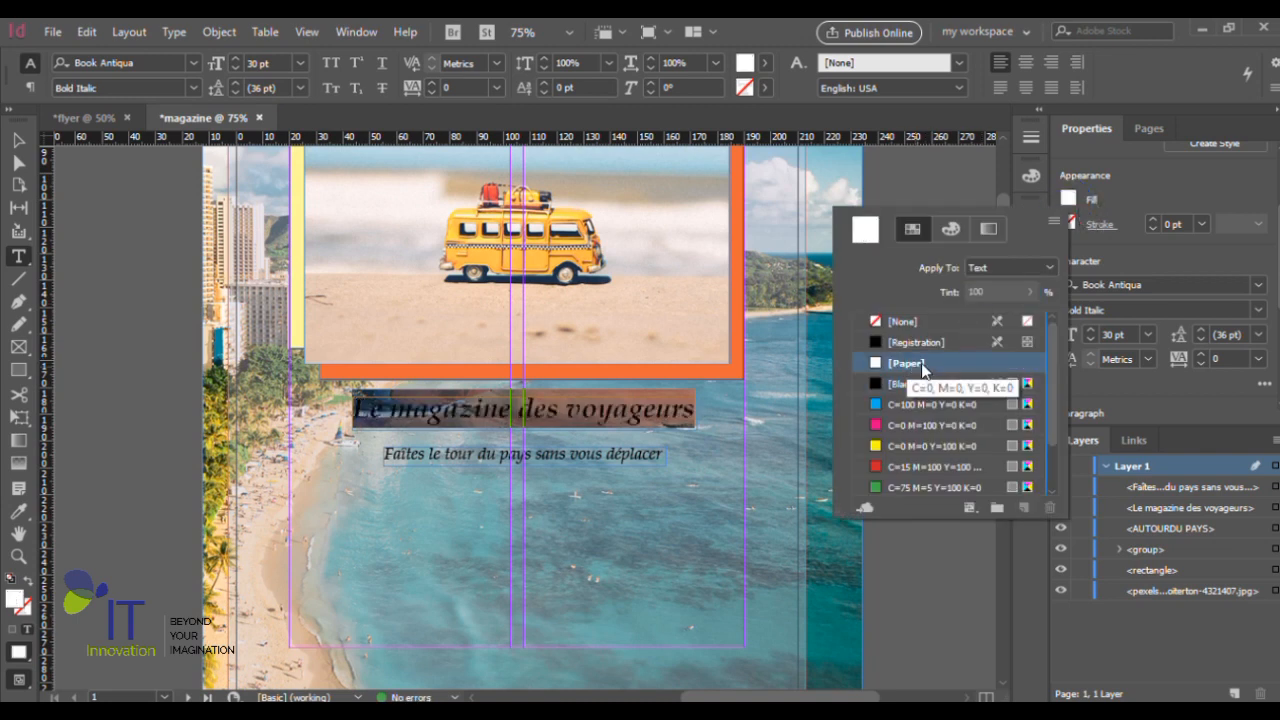
pyautogui.click(1070, 199)
pyautogui.click(948, 360)
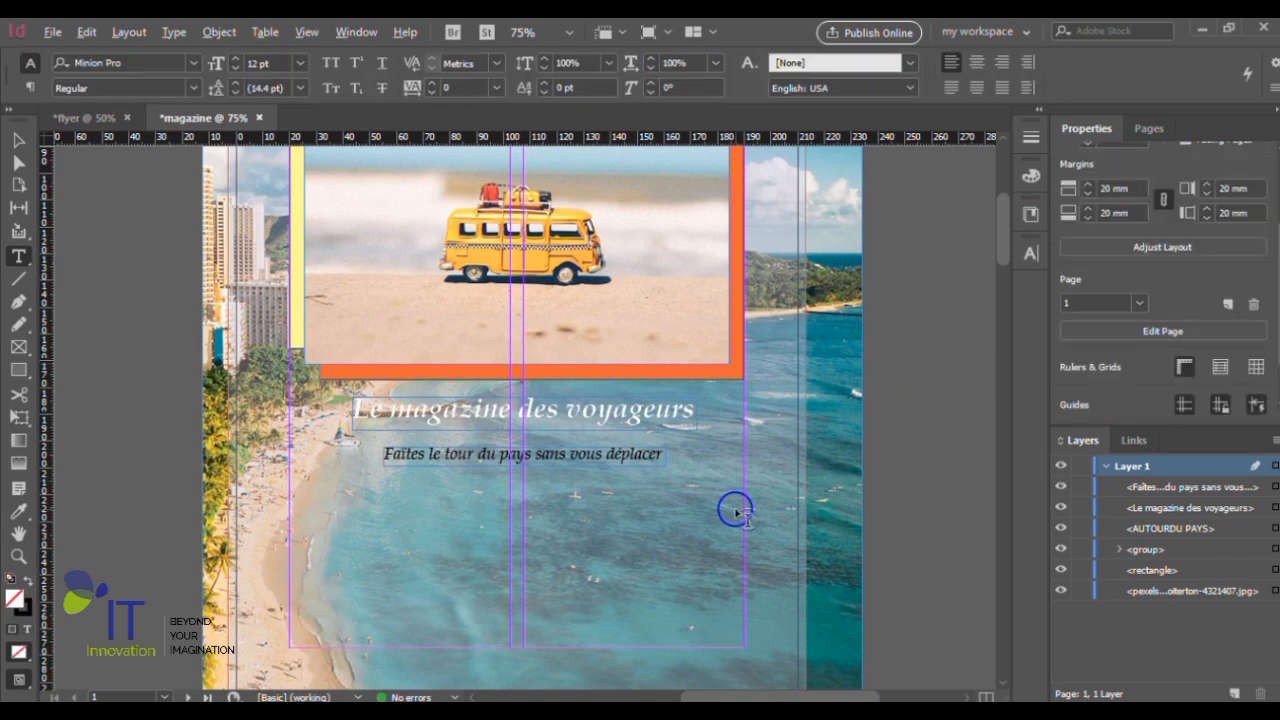
pyautogui.hotkey('ctrl', '-')
pyautogui.scroll(1, 720, 509)
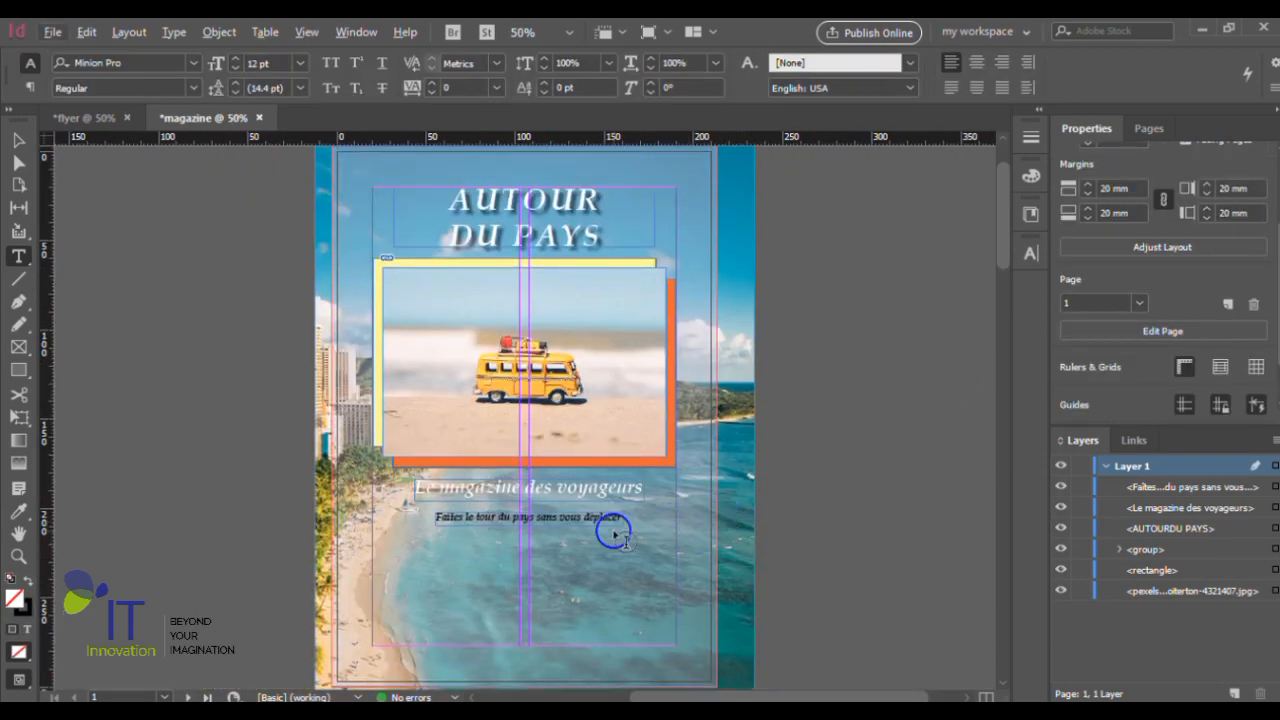
pyautogui.scroll(1, 614, 534)
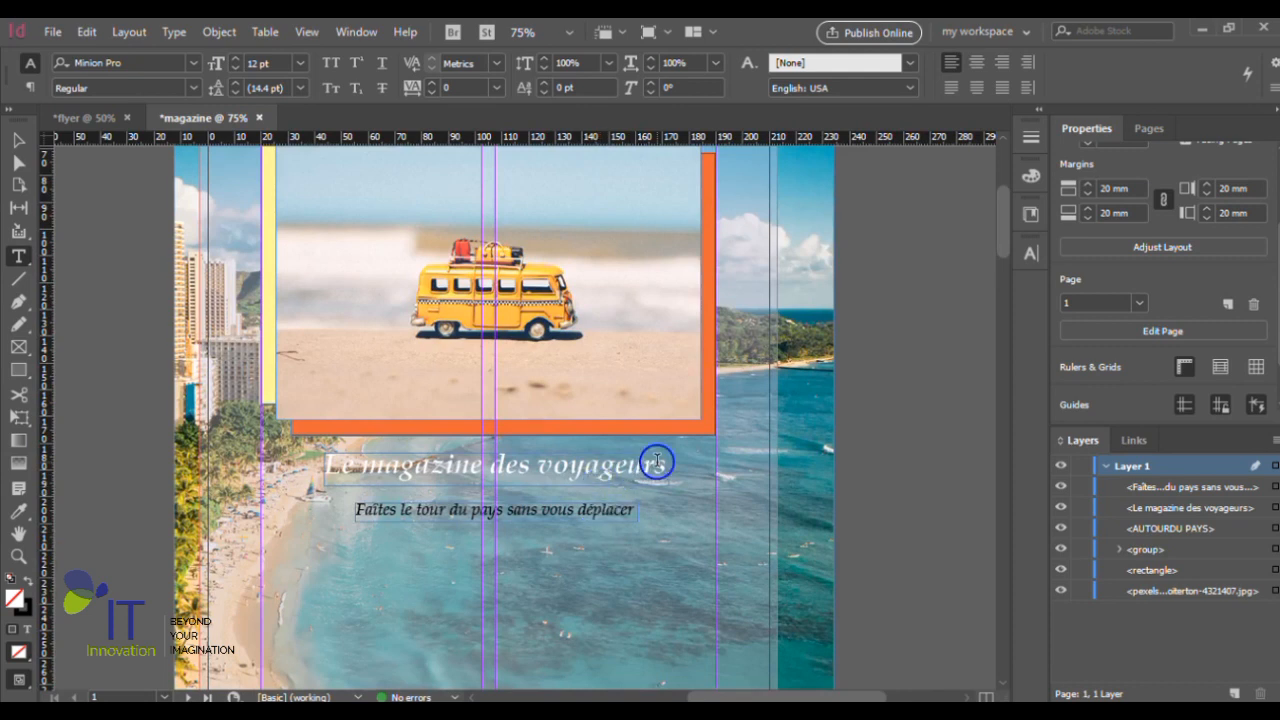
# - Try a drop shadow on the "Le magazine des voyageurs" frame, and undo both the shadow and the Paper text fill
pyautogui.click(22, 140)
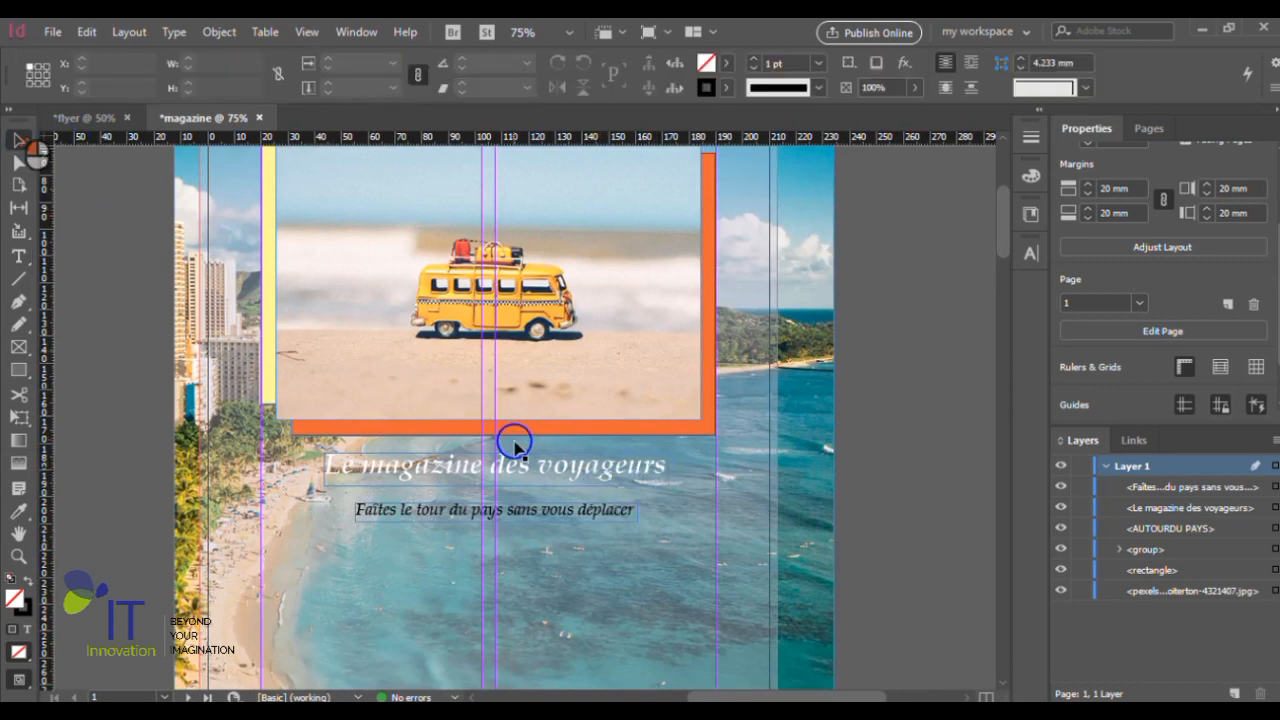
pyautogui.click(563, 463)
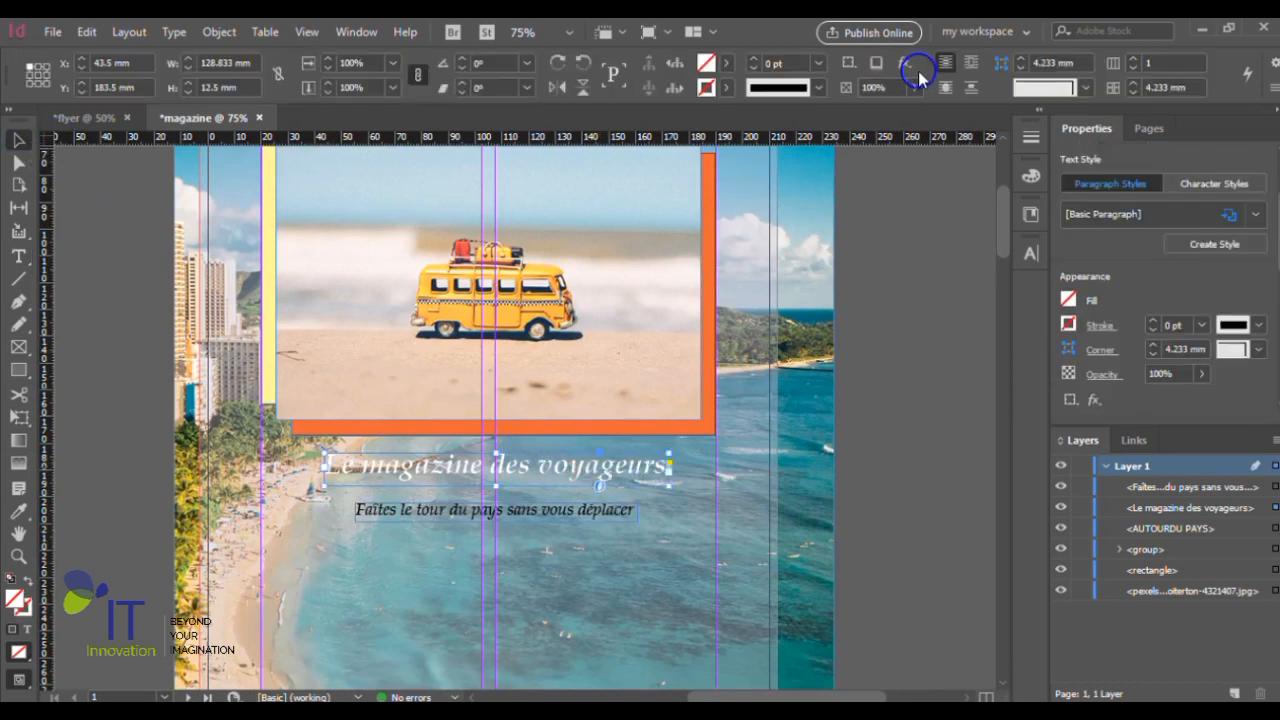
pyautogui.click(877, 62)
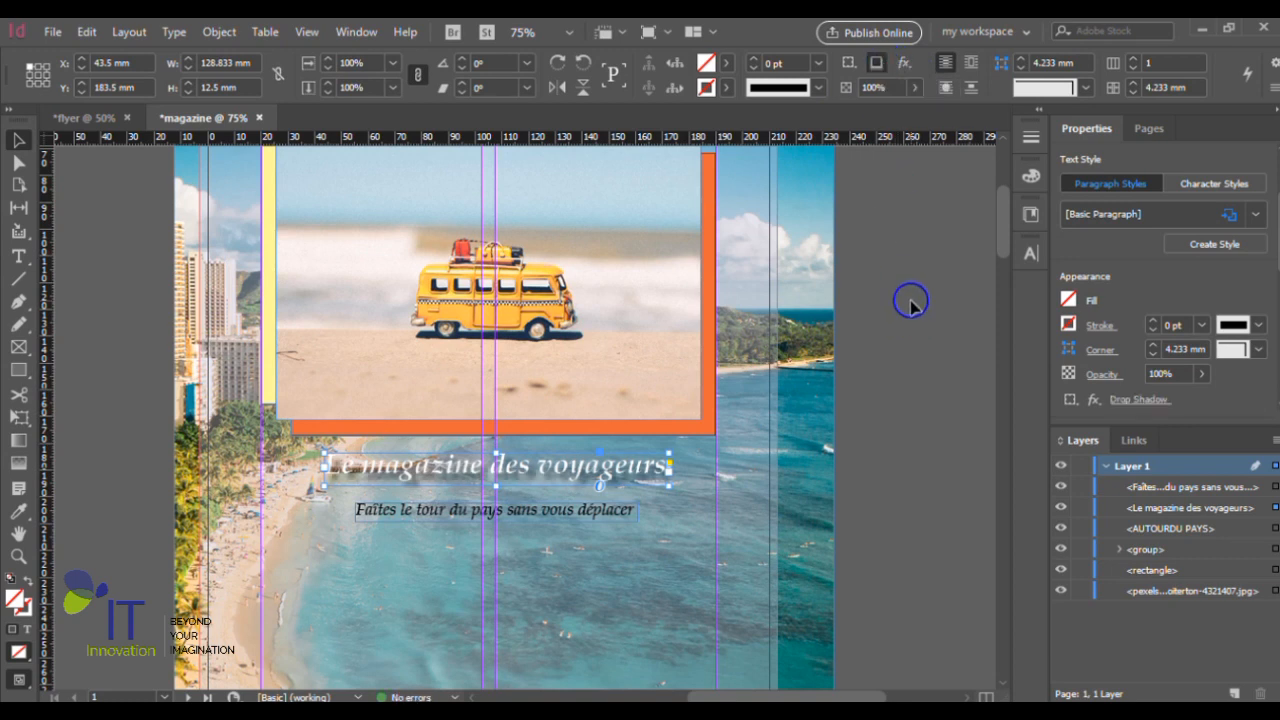
pyautogui.hotkey('ctrl', 'z')
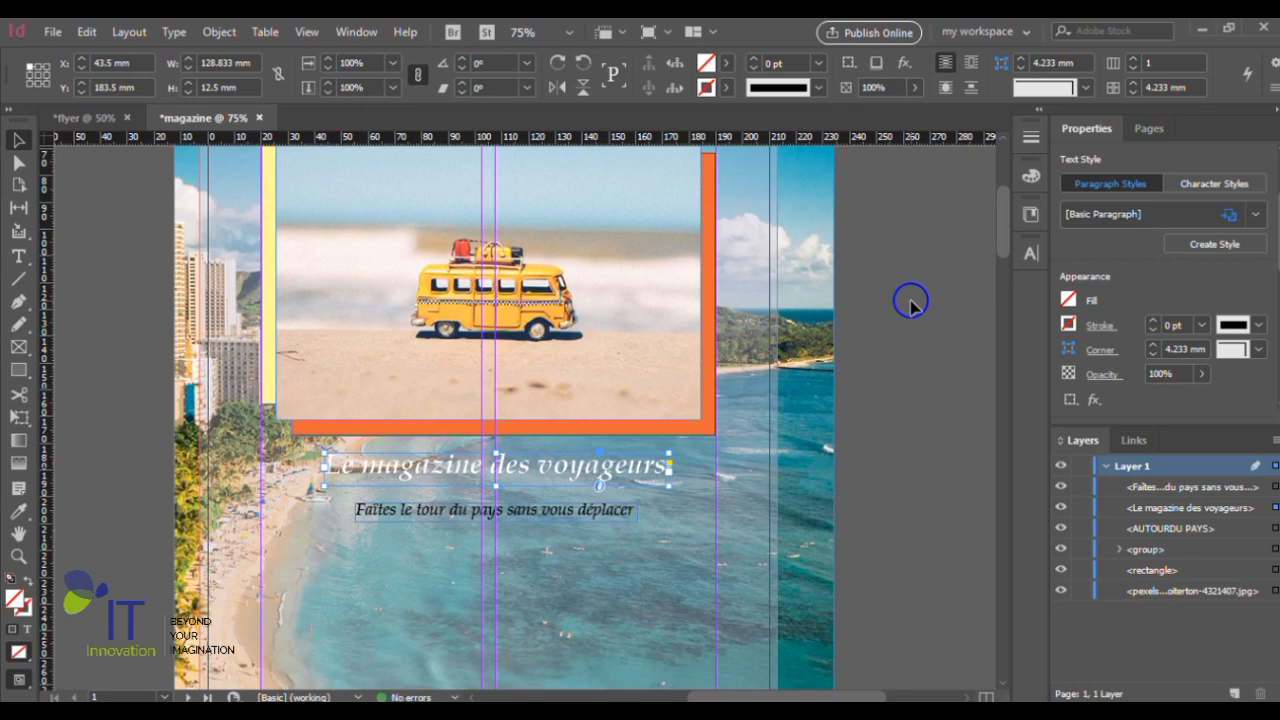
pyautogui.click(876, 362)
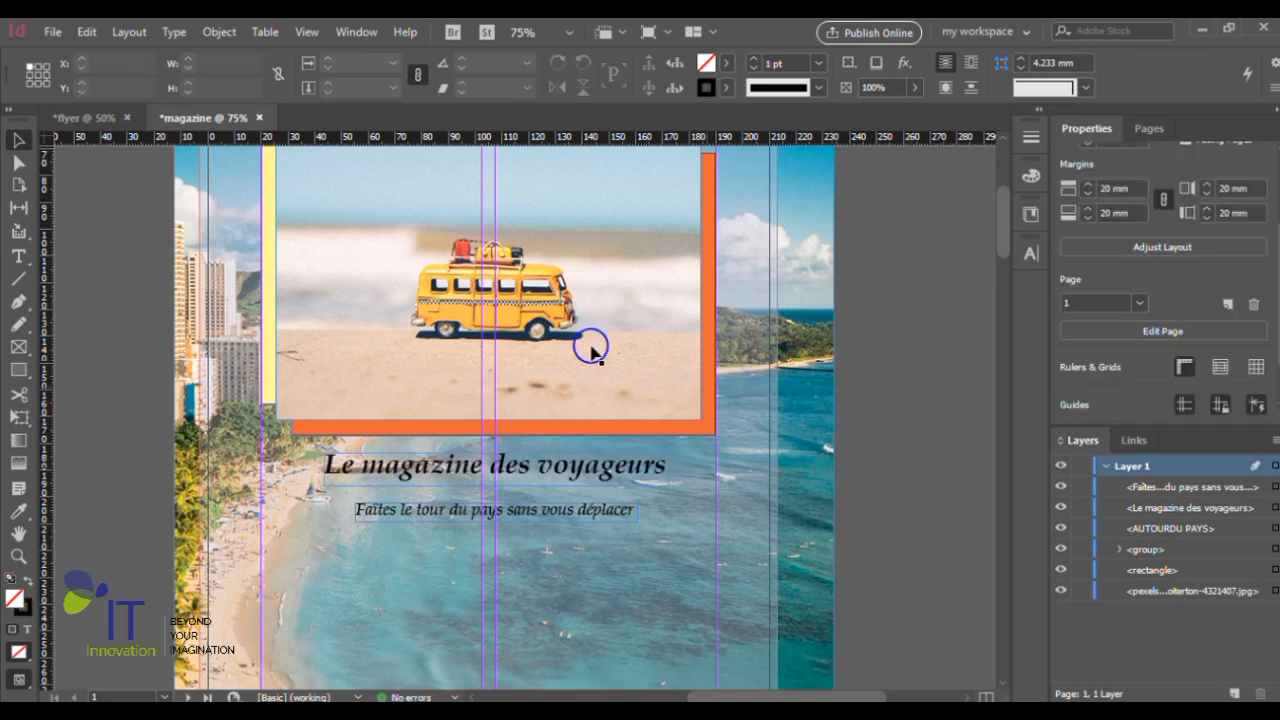
# - Try distributing the van photo group and both taglines by vertical centers, undo the distribution, and deselect the objects
pyautogui.scroll(-1, 580, 460)
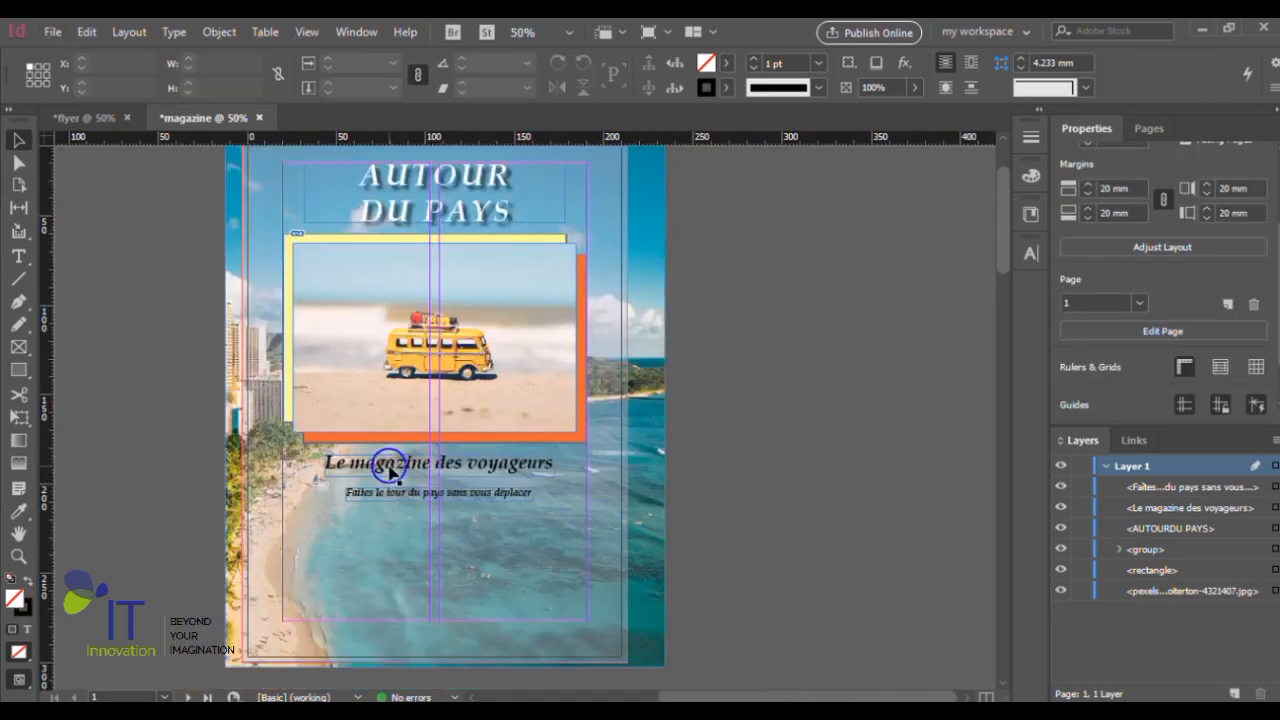
pyautogui.scroll(2, 389, 467)
pyautogui.click(623, 388)
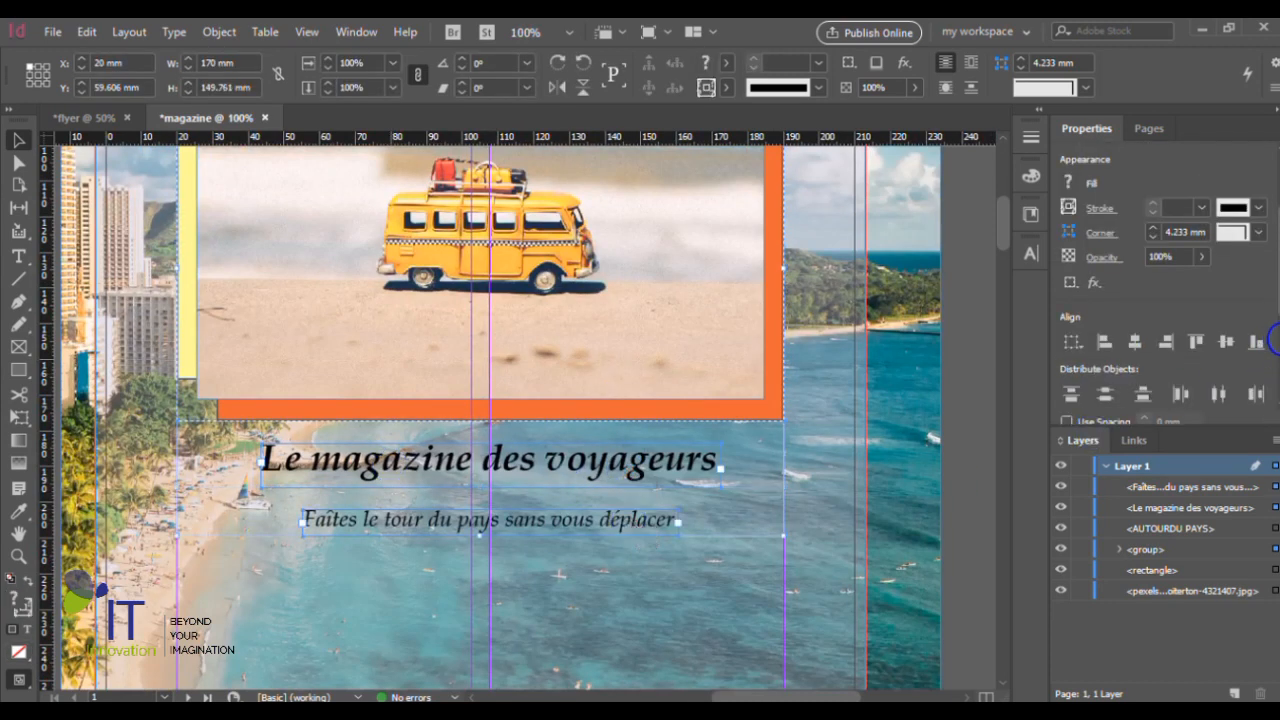
pyautogui.click(1110, 396)
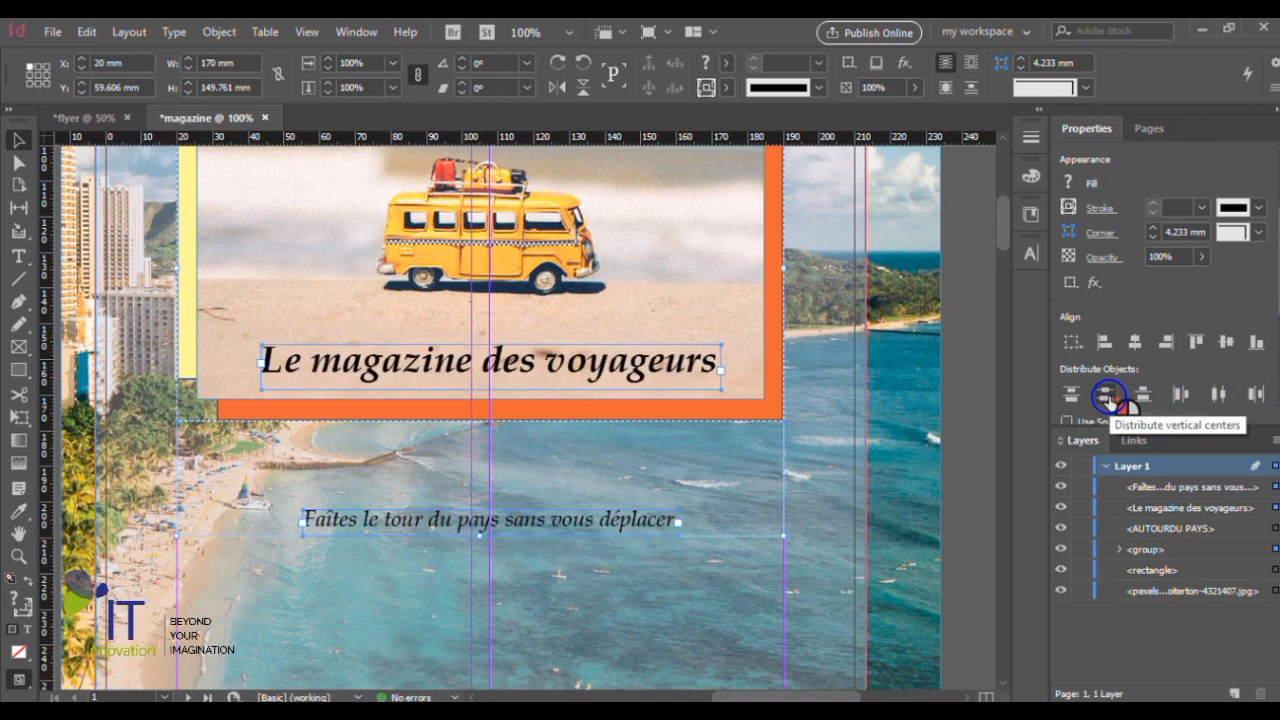
pyautogui.hotkey('ctrl', 'z')
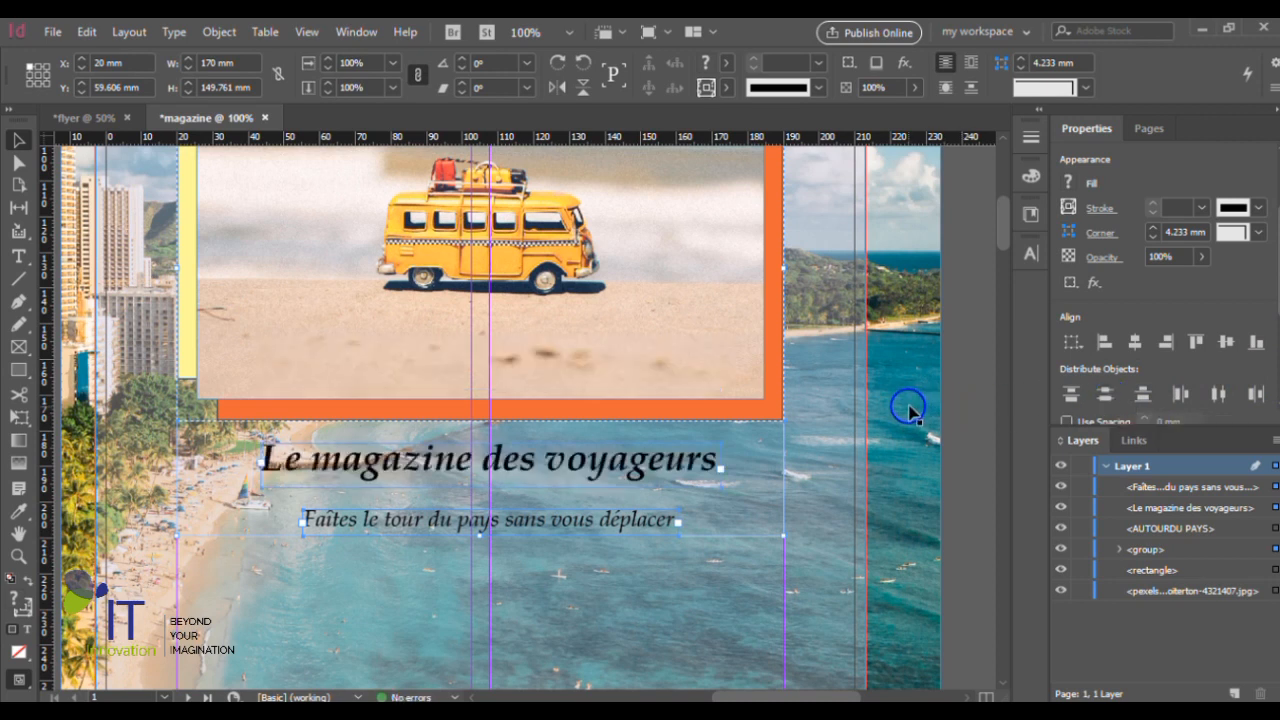
pyautogui.click(966, 402)
# - Select both taglines and move them down together to Y 190.25 mm below the van photo, and deselect them
pyautogui.click(548, 449)
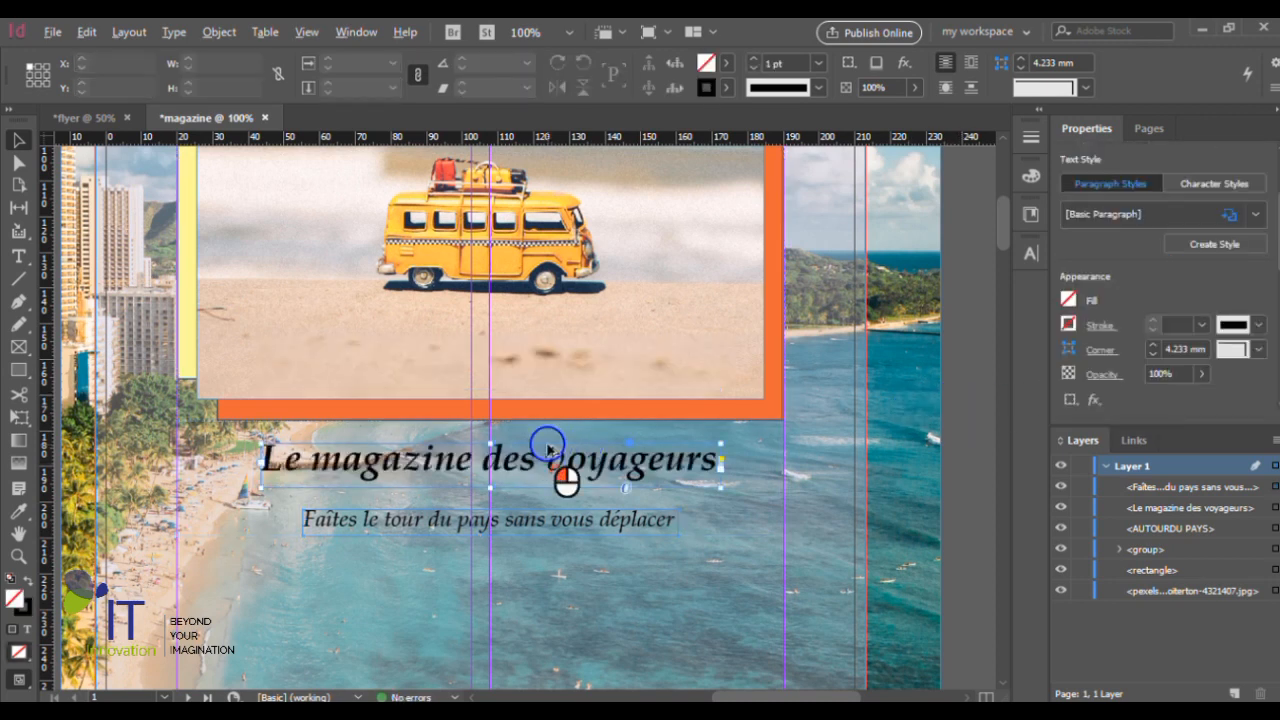
pyautogui.scroll(1, 548, 449)
pyautogui.scroll(1, 468, 500)
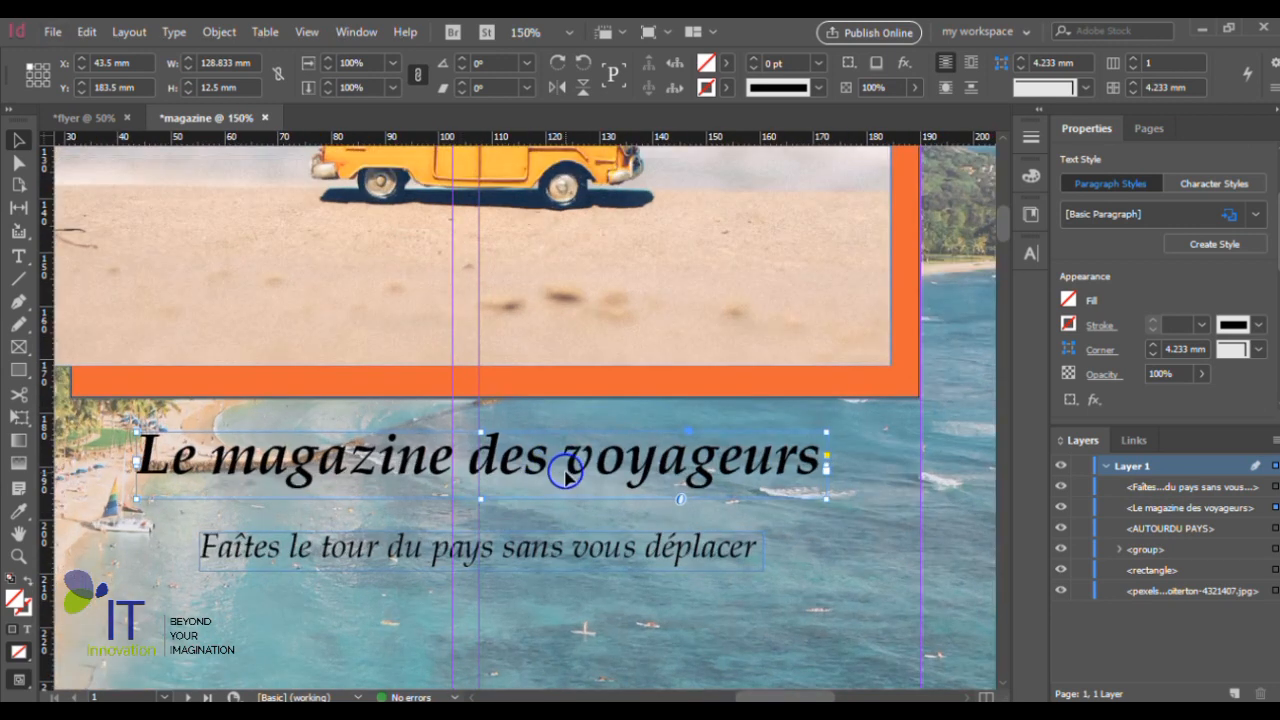
pyautogui.keyDown('shift'); pyautogui.click(589, 551); pyautogui.keyUp('shift')
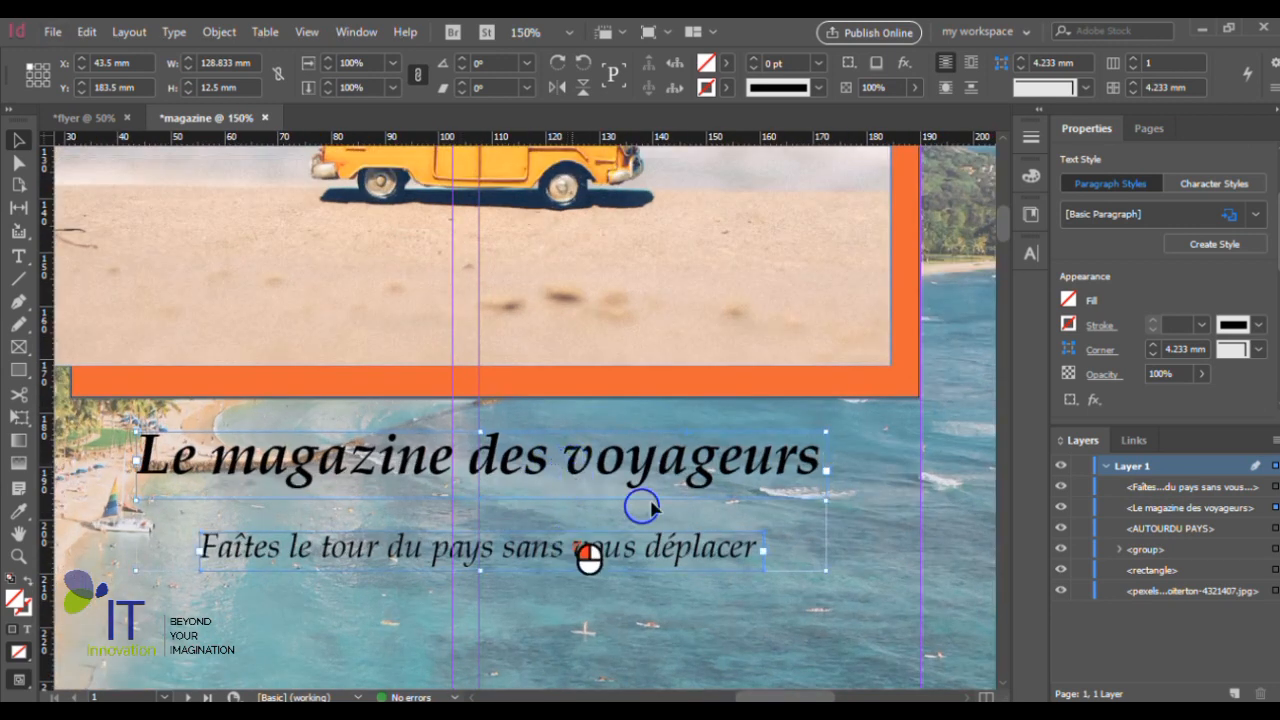
pyautogui.scroll(-1, 589, 555)
pyautogui.moveTo(605, 463); pyautogui.dragTo(603, 493)
pyautogui.scroll(-1, 662, 402)
pyautogui.scroll(-1, 662, 402)
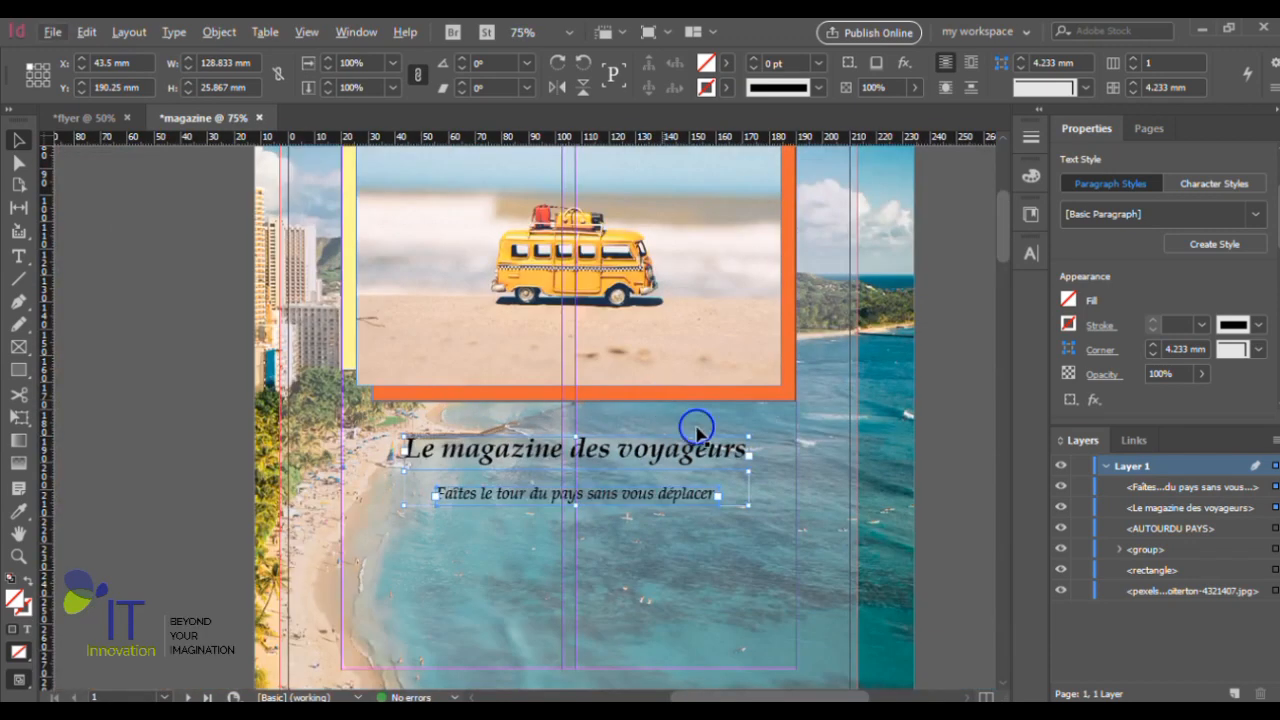
pyautogui.click(192, 437)
# - Draw a rectangle 22.5 mm wide and 27 mm high in the lower-left bleed corner of the page
pyautogui.scroll(-1, 190, 435)
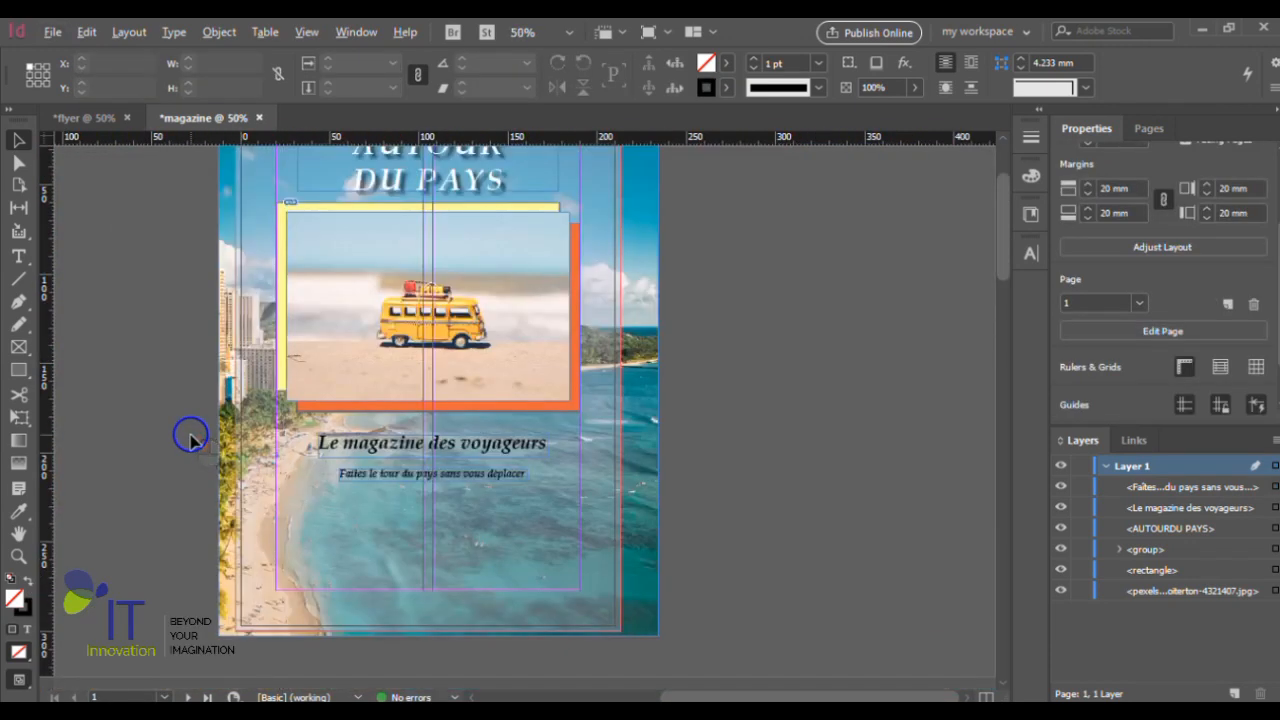
pyautogui.scroll(1, 306, 451)
pyautogui.hscroll(-4, 875, 457)
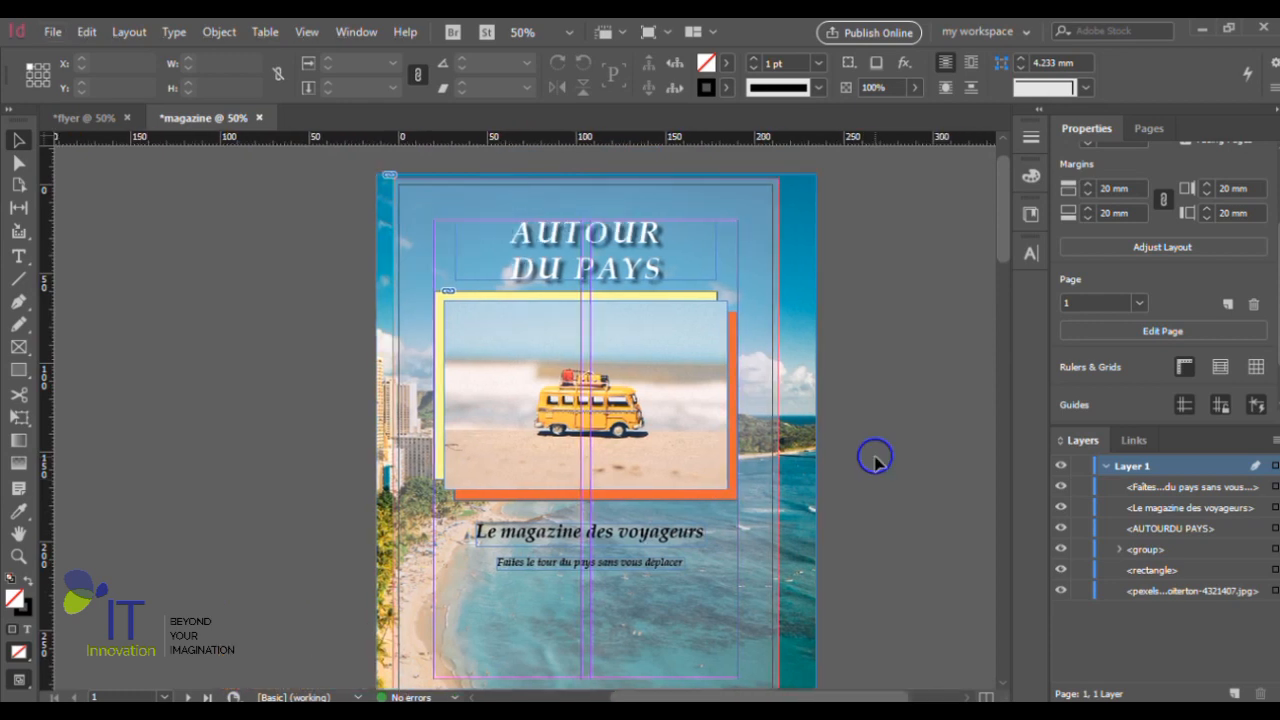
pyautogui.scroll(-1, 875, 457)
pyautogui.scroll(1, 875, 457)
pyautogui.scroll(-1, 873, 455)
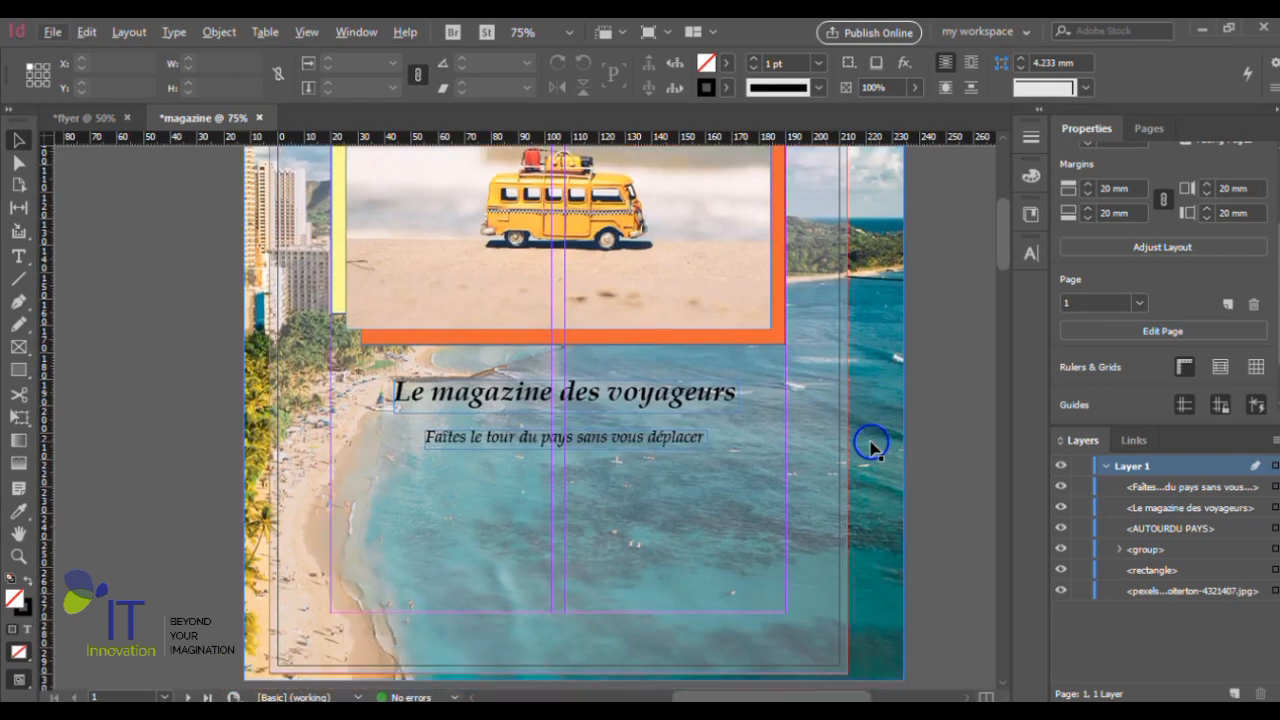
pyautogui.click(18, 370)
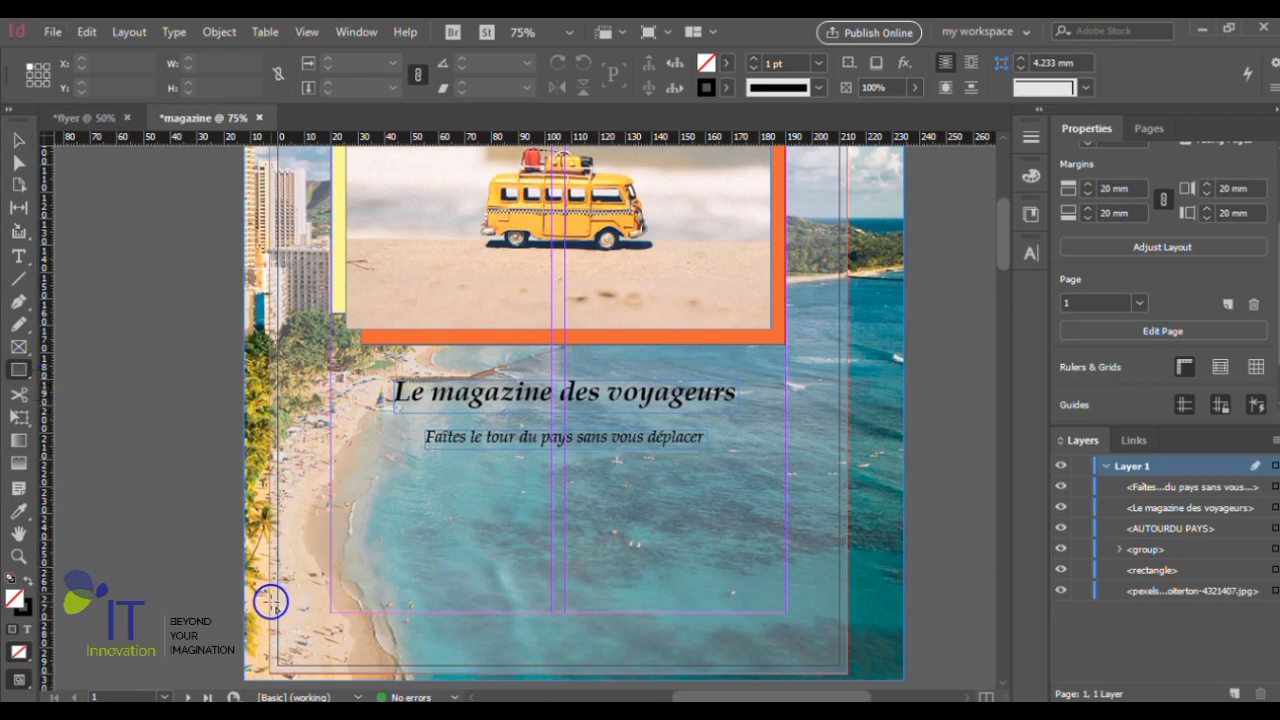
pyautogui.moveTo(269, 602); pyautogui.dragTo(328, 672)
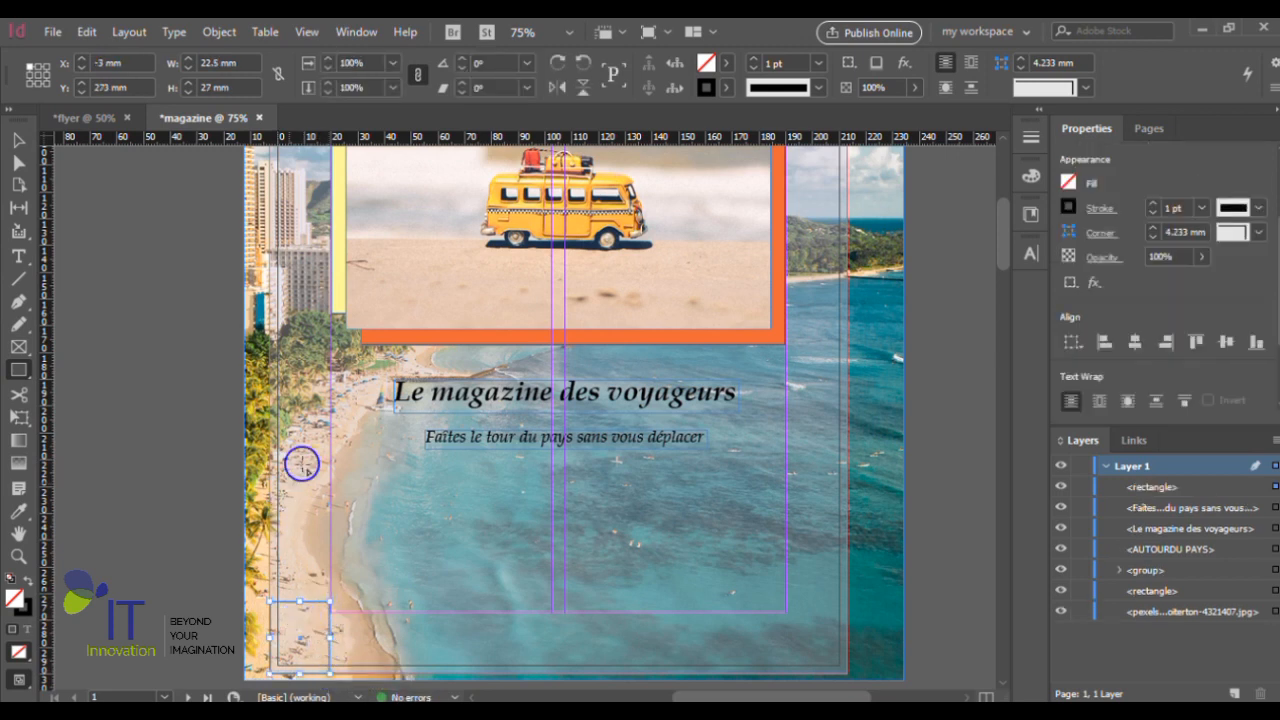
# - Set the new rectangle's height to 22.5 mm to make it square, and move it up to Y 277.5 mm against the bottom bleed edge
pyautogui.scroll(-3, 301, 480)
pyautogui.scroll(2, 301, 509)
pyautogui.click(17, 146)
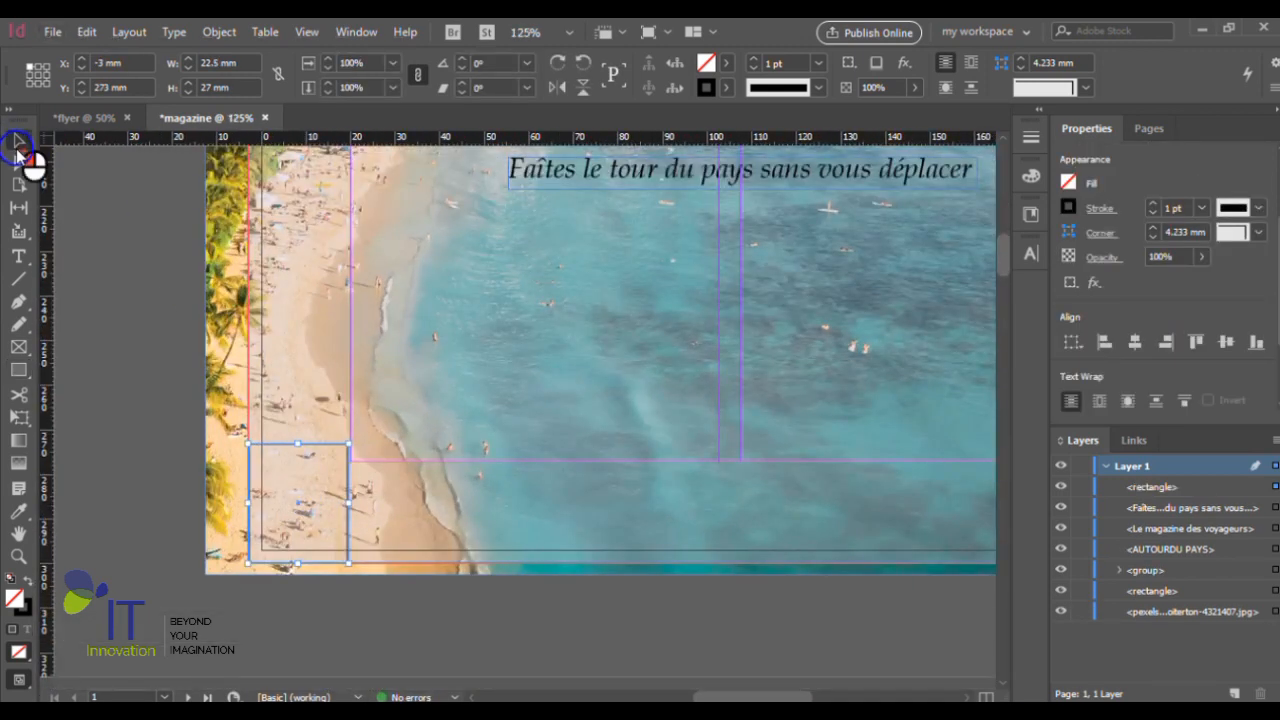
pyautogui.moveTo(296, 441); pyautogui.dragTo(294, 476)
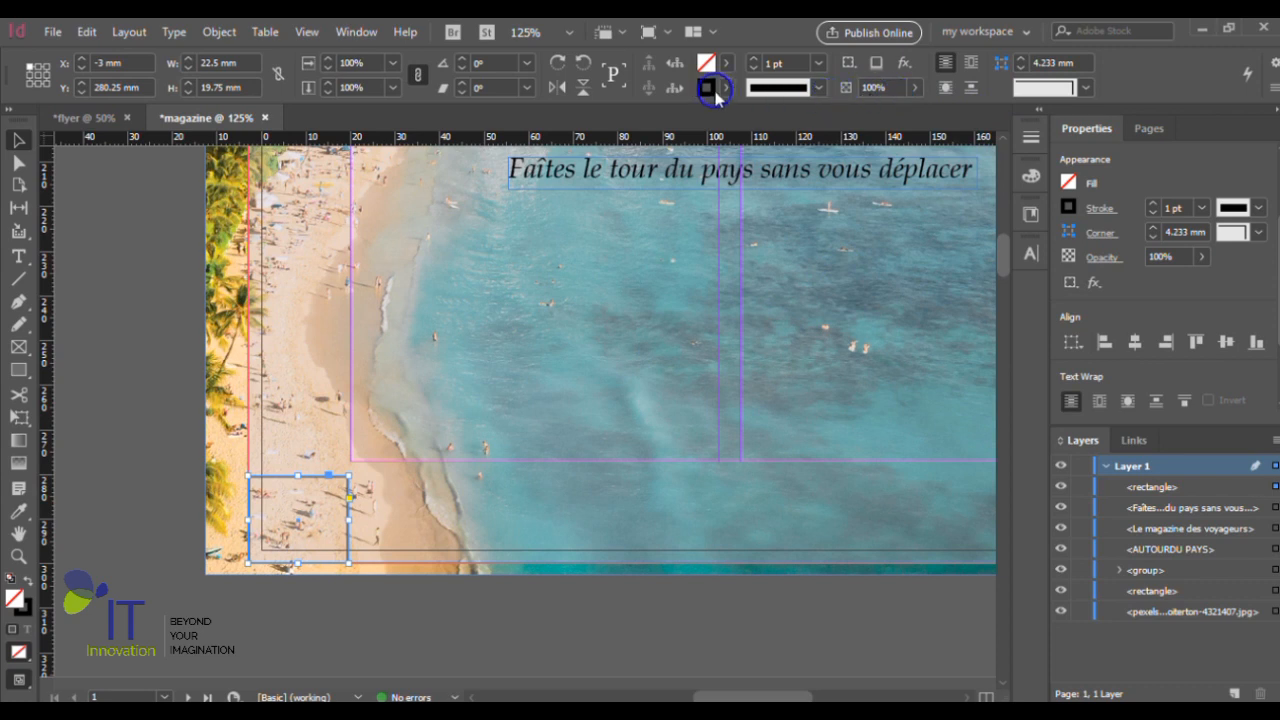
pyautogui.doubleClick(207, 89)
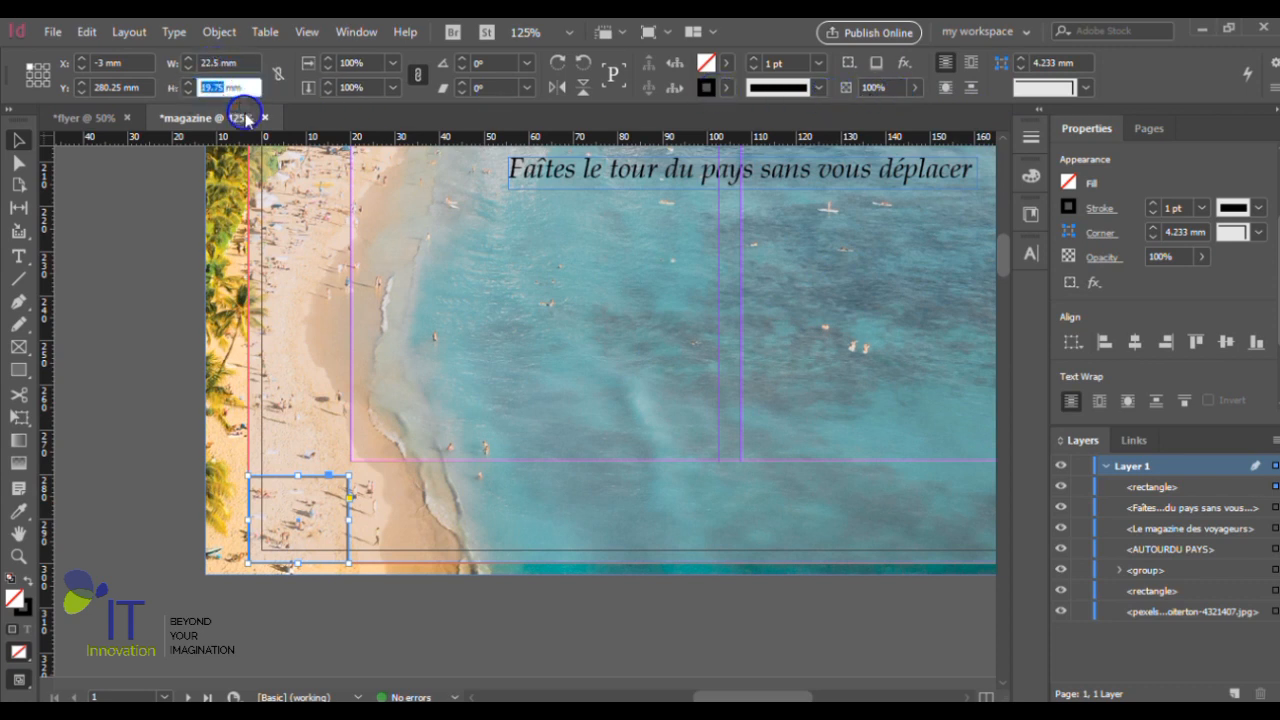
pyautogui.write('22.5')
pyautogui.press('Return')
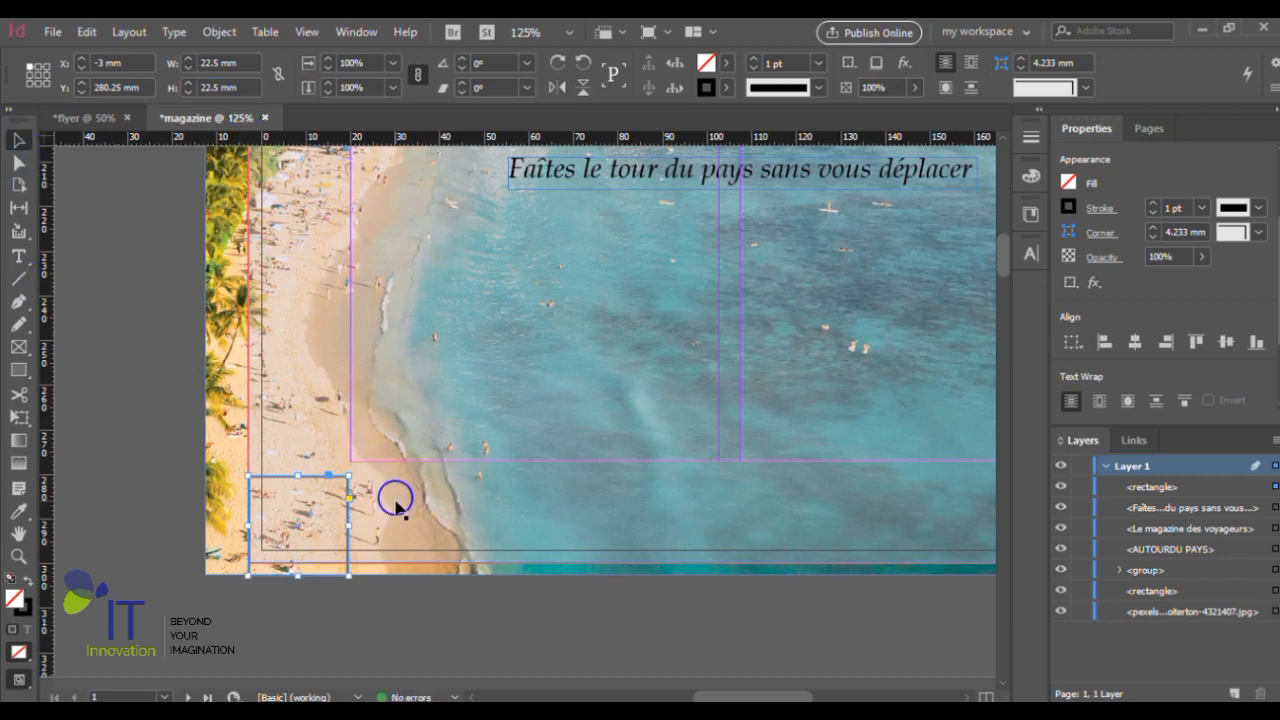
pyautogui.moveTo(312, 481); pyautogui.dragTo(308, 468)
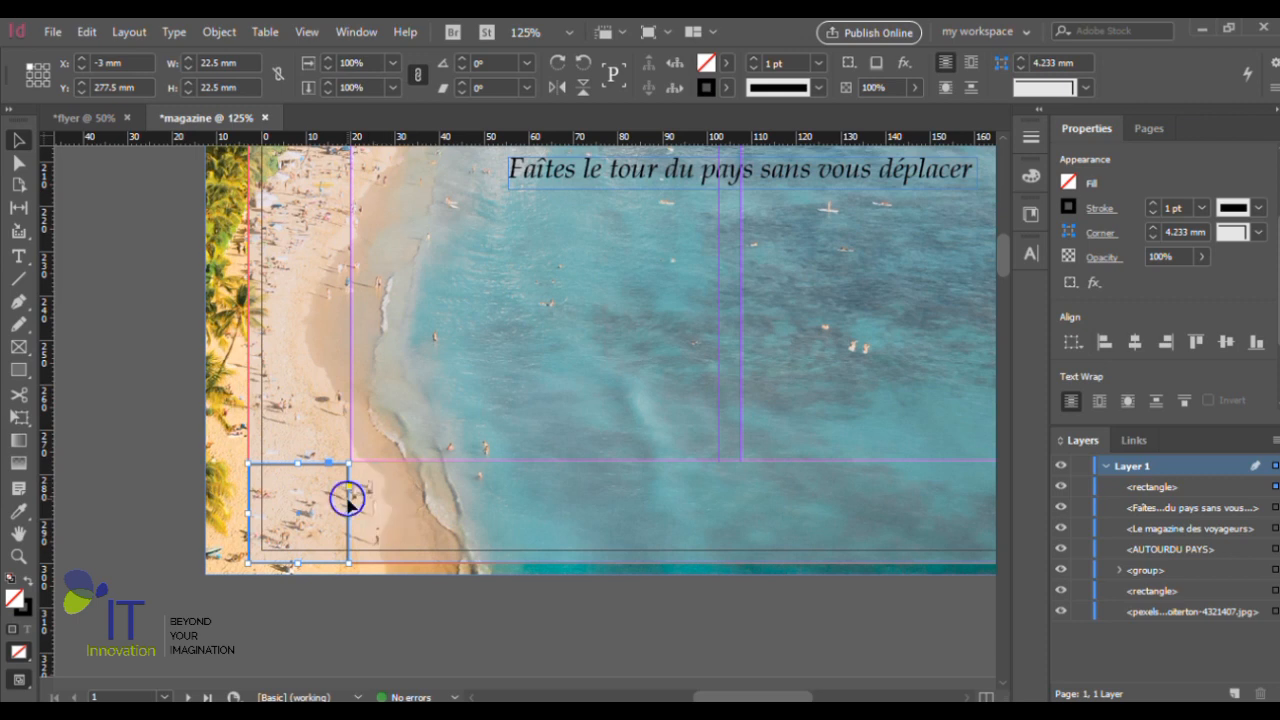
# - Fill the corner square with the yellow sampled from the backing rectangle behind the van photo
pyautogui.hotkey('ctrl', '-')
pyautogui.hotkey('ctrl', '-')
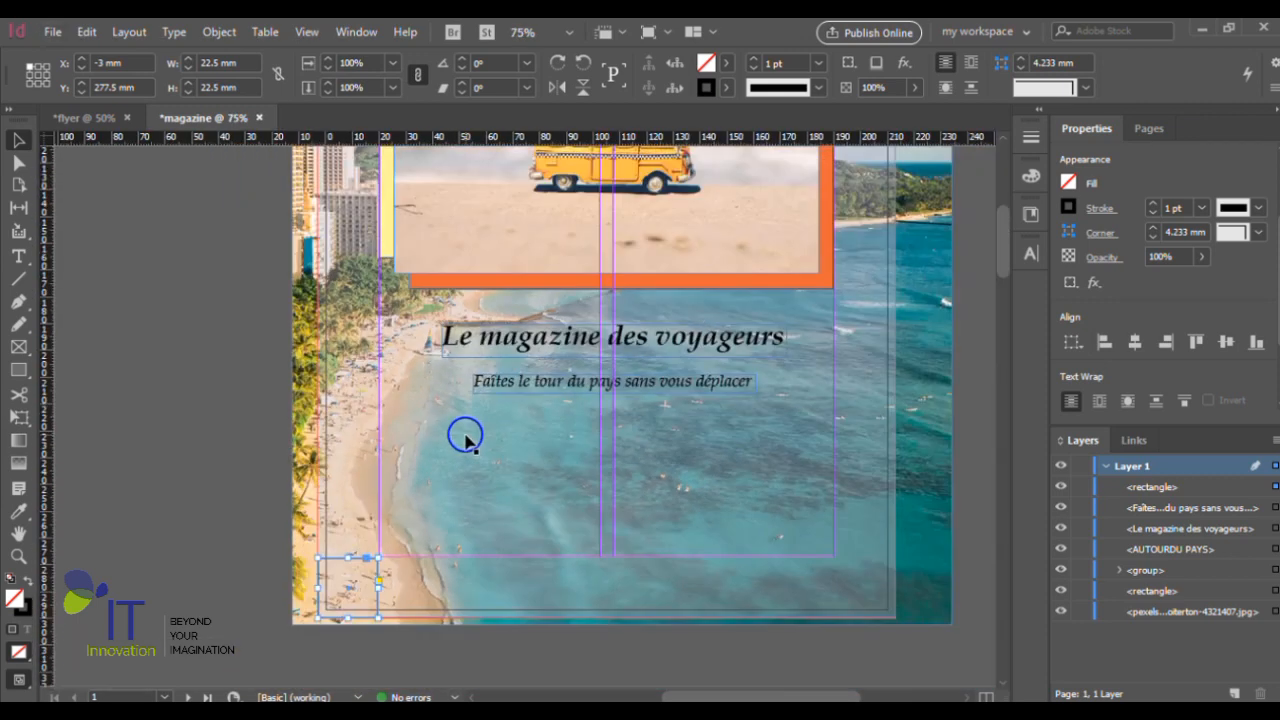
pyautogui.click(30, 518)
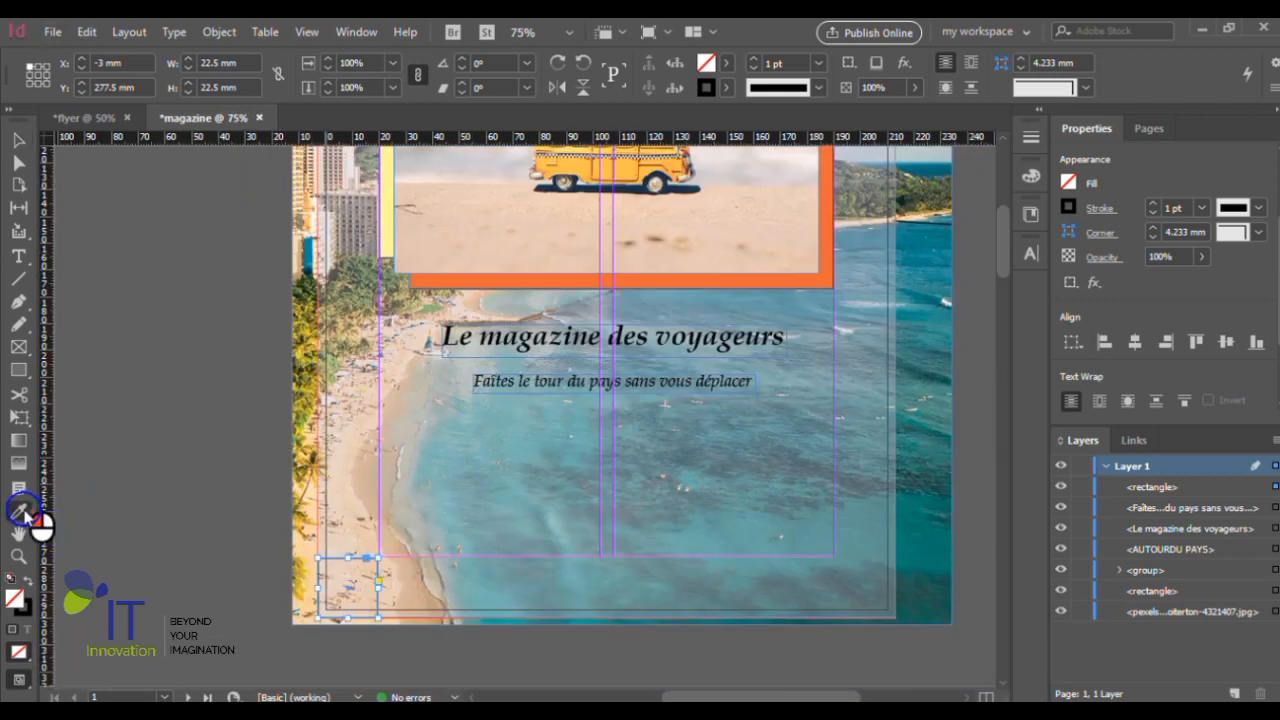
pyautogui.click(386, 213)
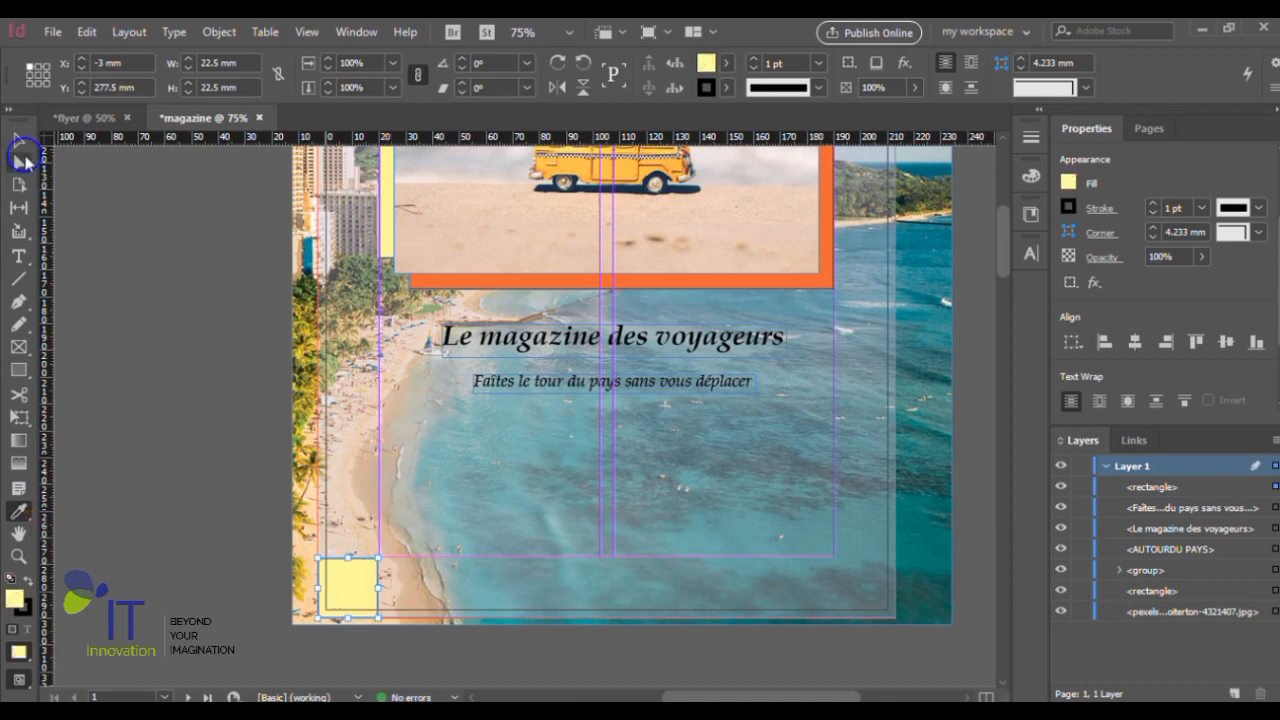
pyautogui.click(20, 143)
pyautogui.click(23, 608)
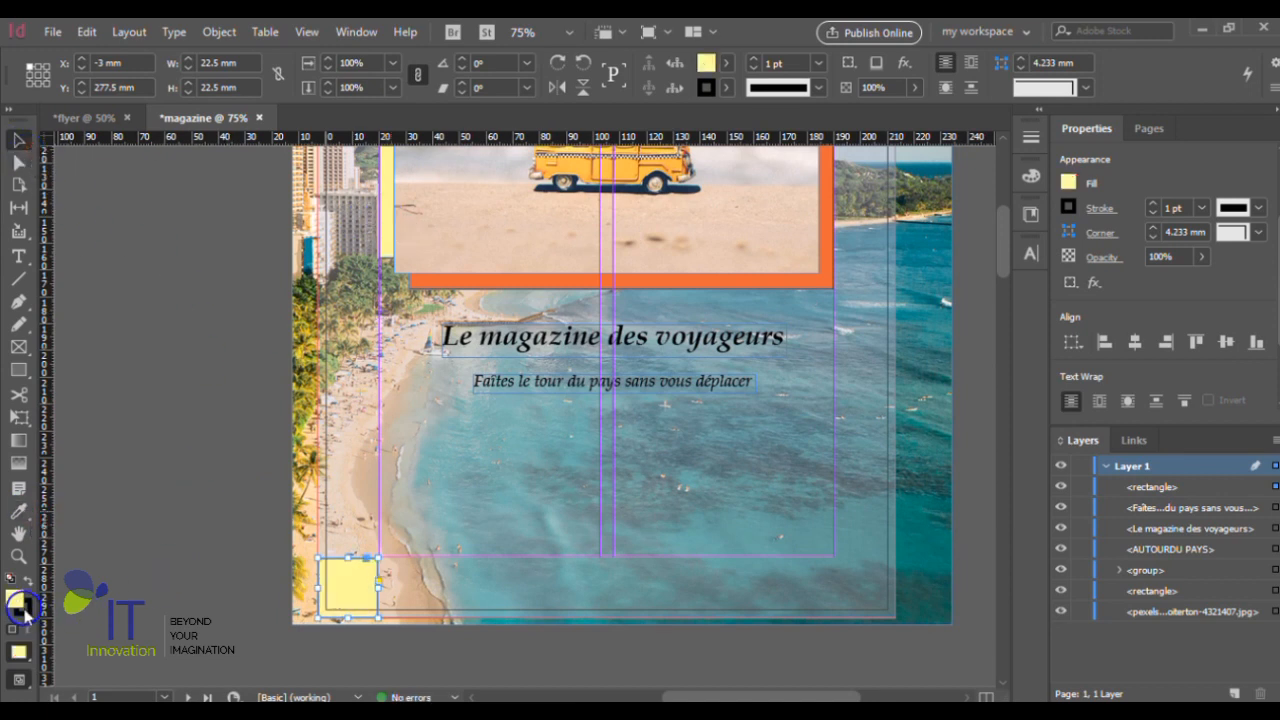
pyautogui.click(25, 609)
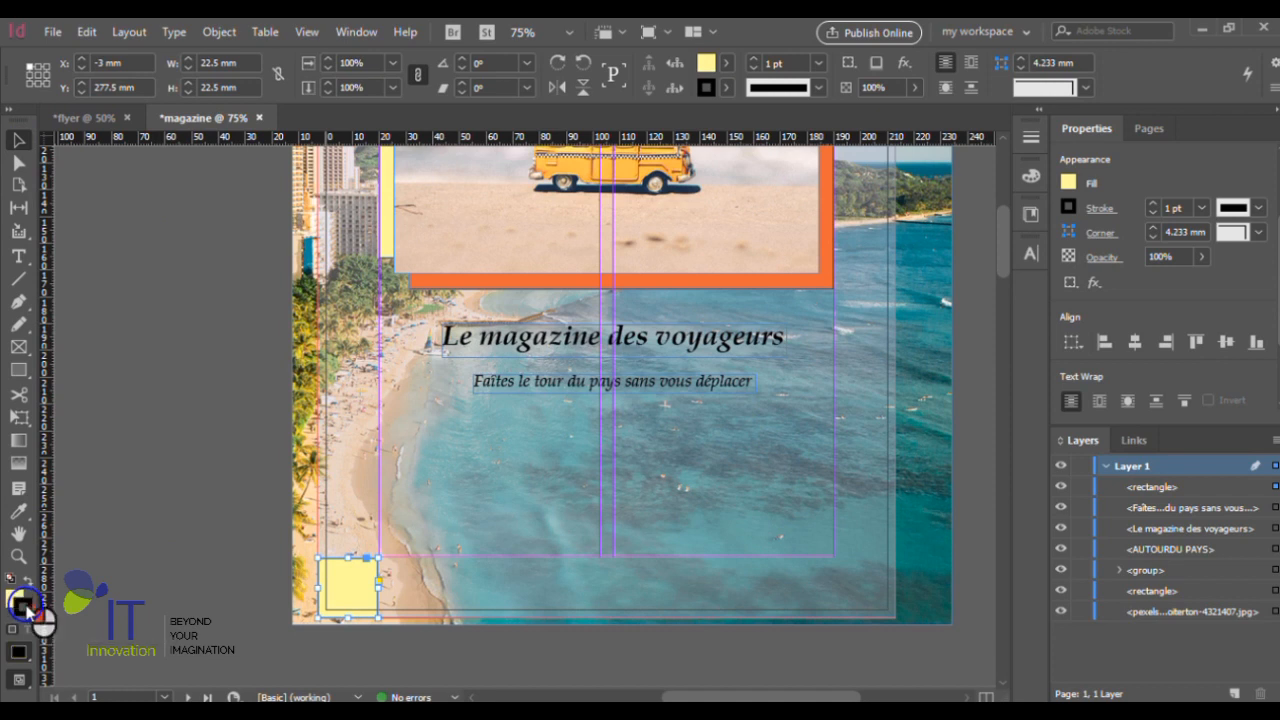
pyautogui.doubleClick(24, 609)
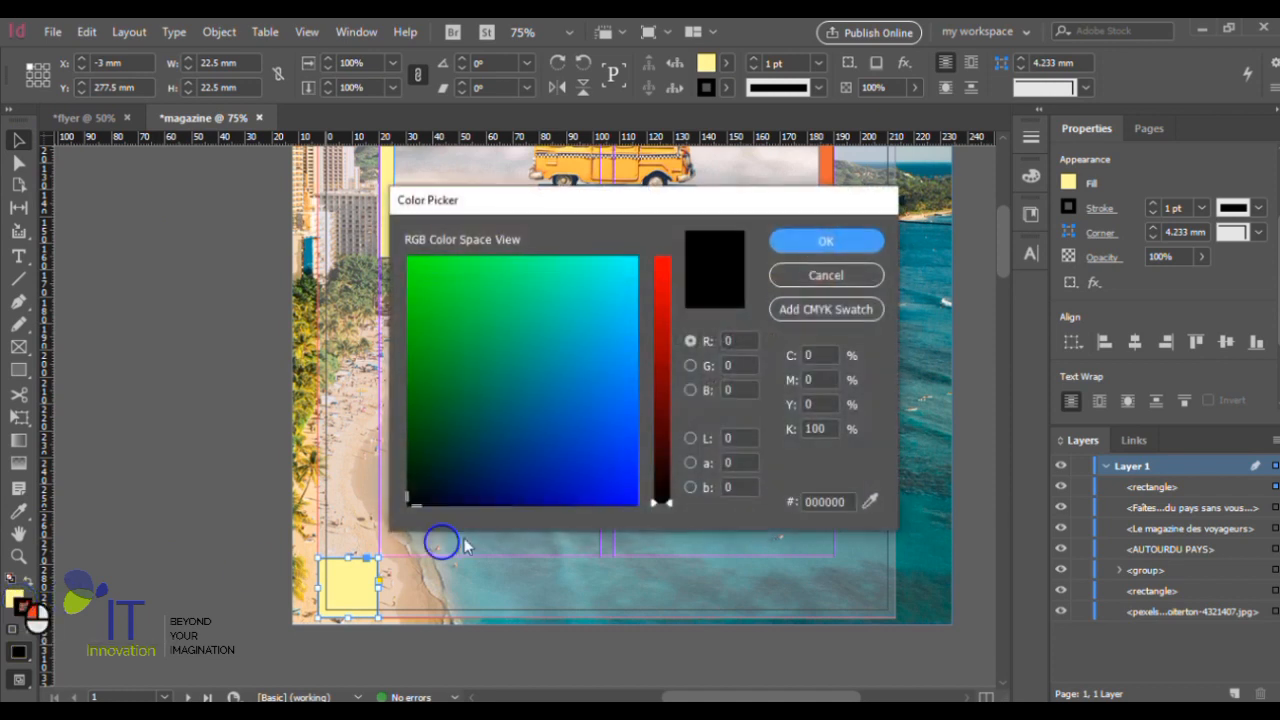
pyautogui.click(866, 275)
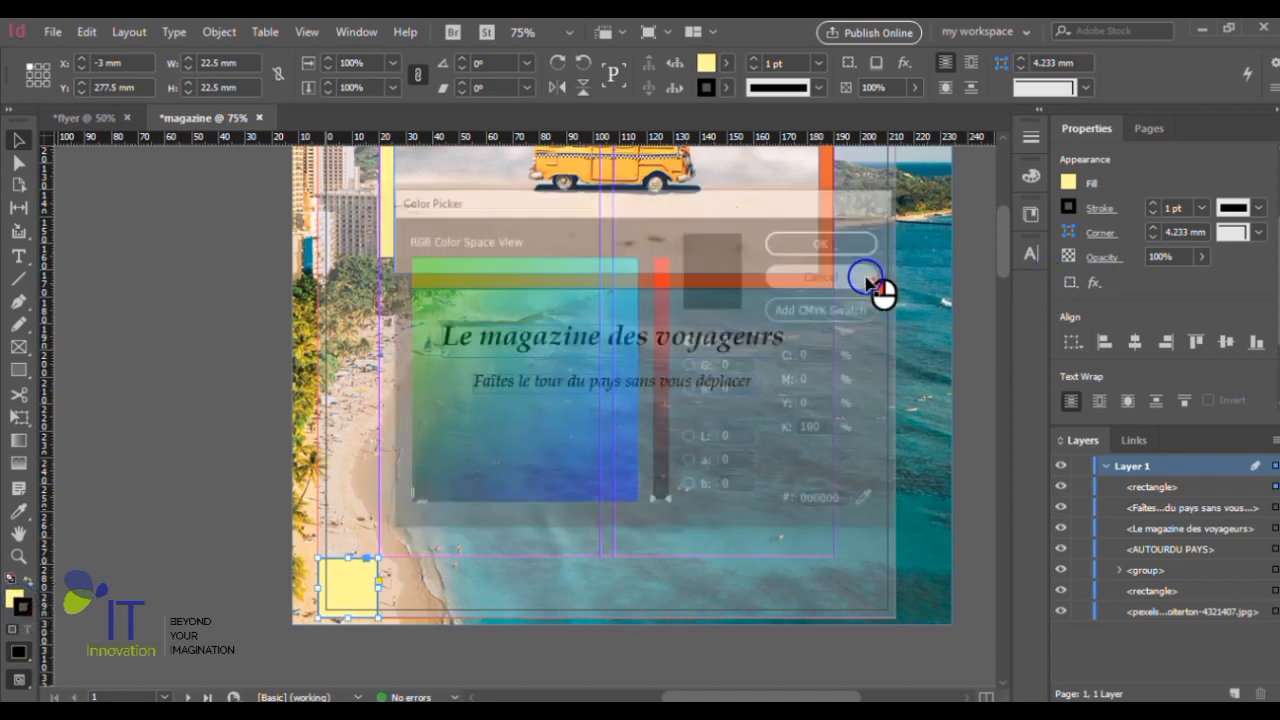
# - Set the stroke of the yellow corner square to None
pyautogui.click(1069, 206)
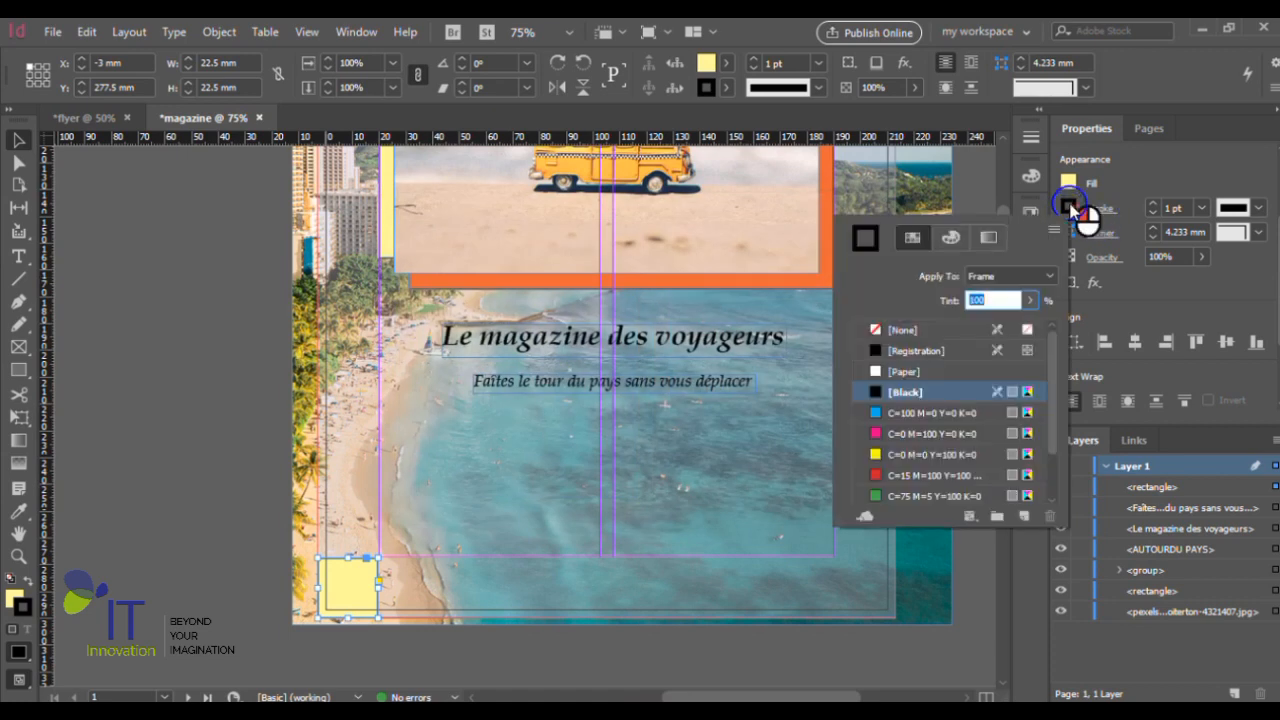
pyautogui.click(885, 330)
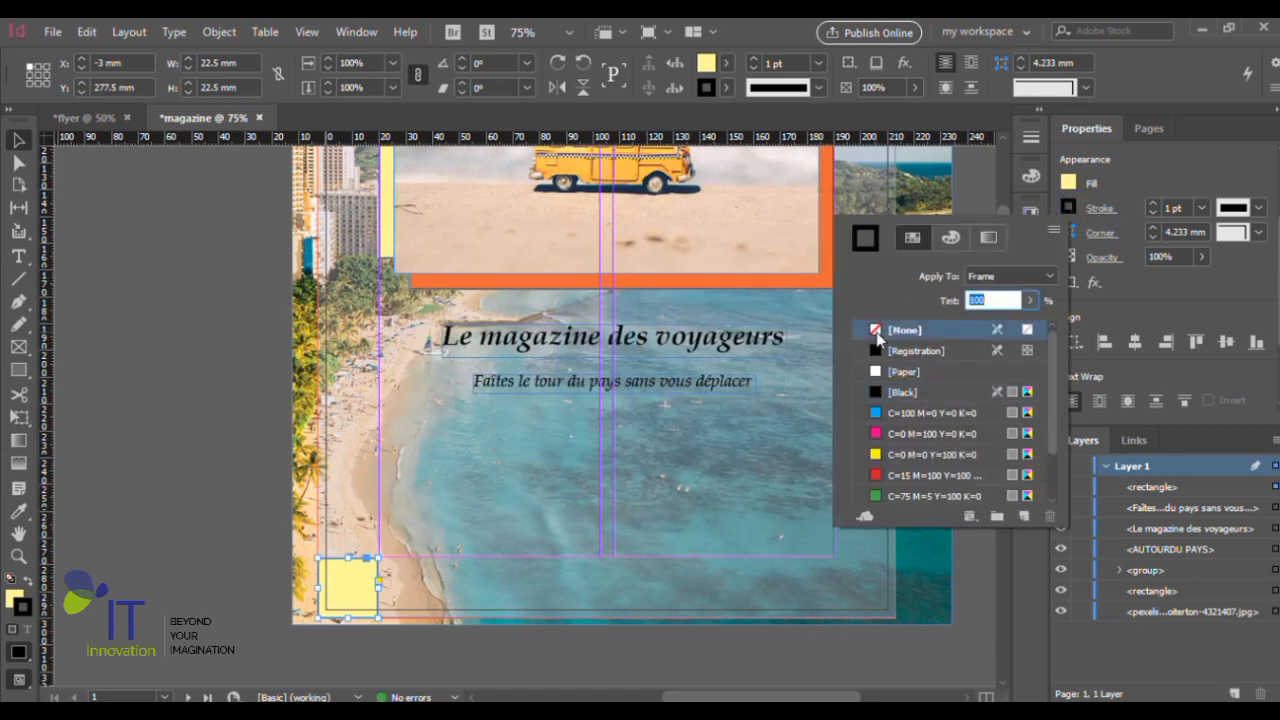
pyautogui.click(1069, 210)
# - Duplicate the yellow corner square diagonally up and to the right, placing the overlapping copy at X 8.25 mm, Y 266.603 mm
pyautogui.scroll(3, 400, 560)
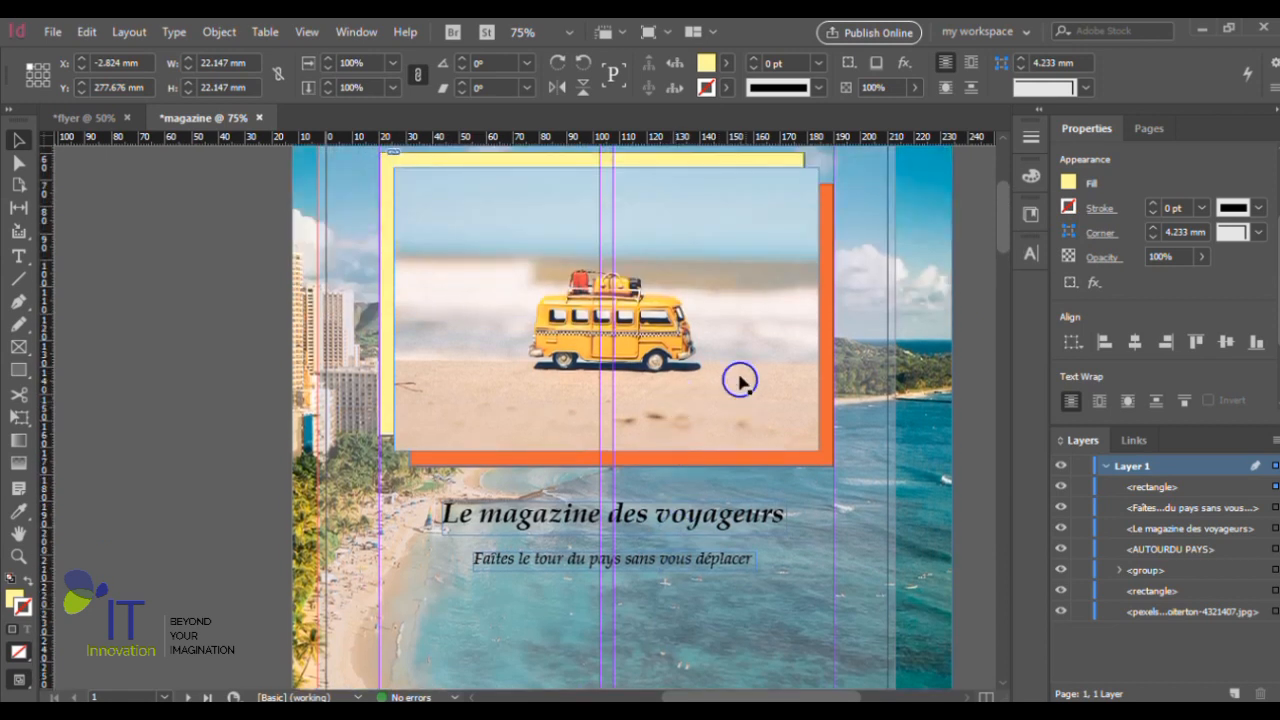
pyautogui.scroll(2, 777, 363)
pyautogui.scroll(-7, 810, 390)
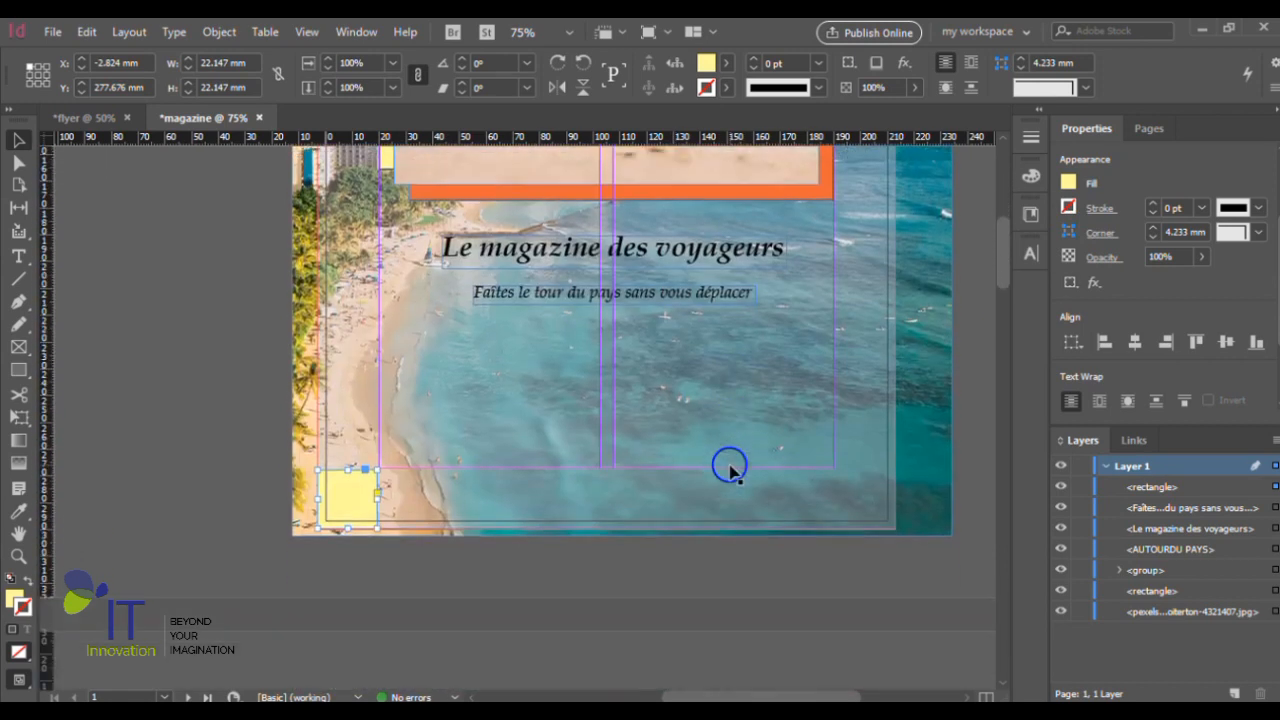
pyautogui.moveTo(363, 496); pyautogui.dragTo(393, 466)
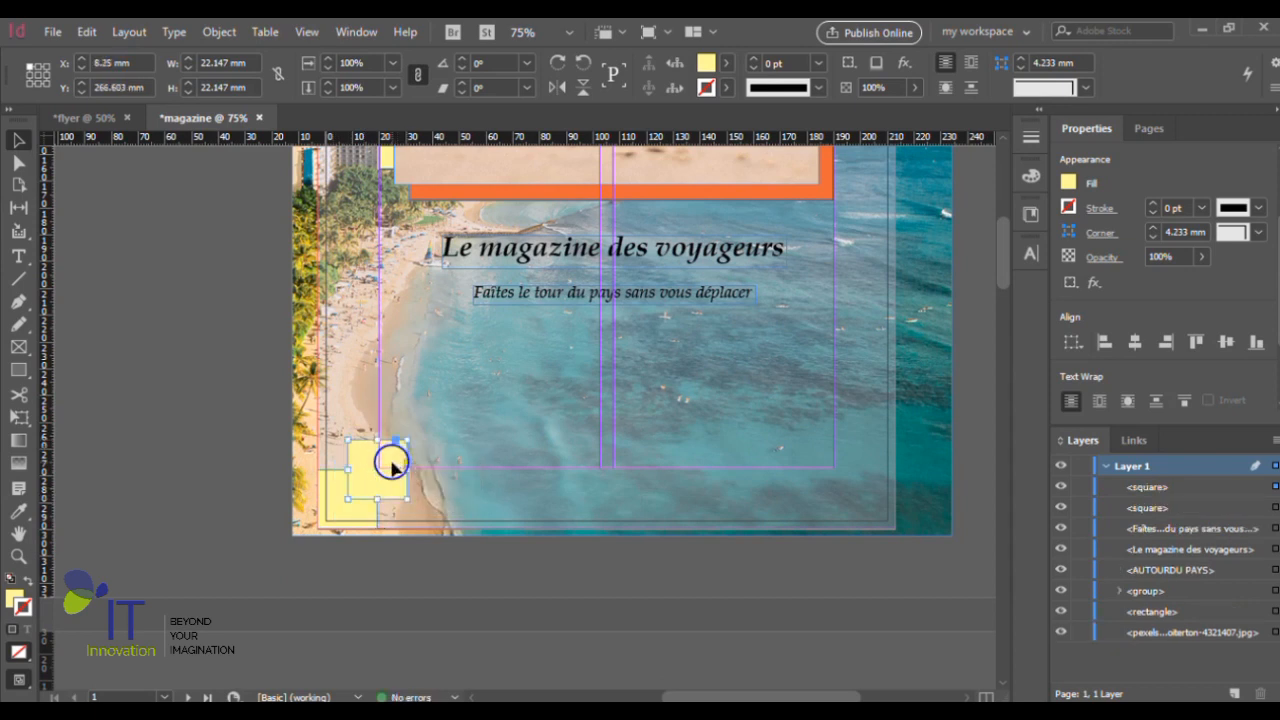
# - Fill the duplicated square with the orange sampled from the van photo's backing rectangle, and set its stroke to None
pyautogui.scroll(2, 397, 449)
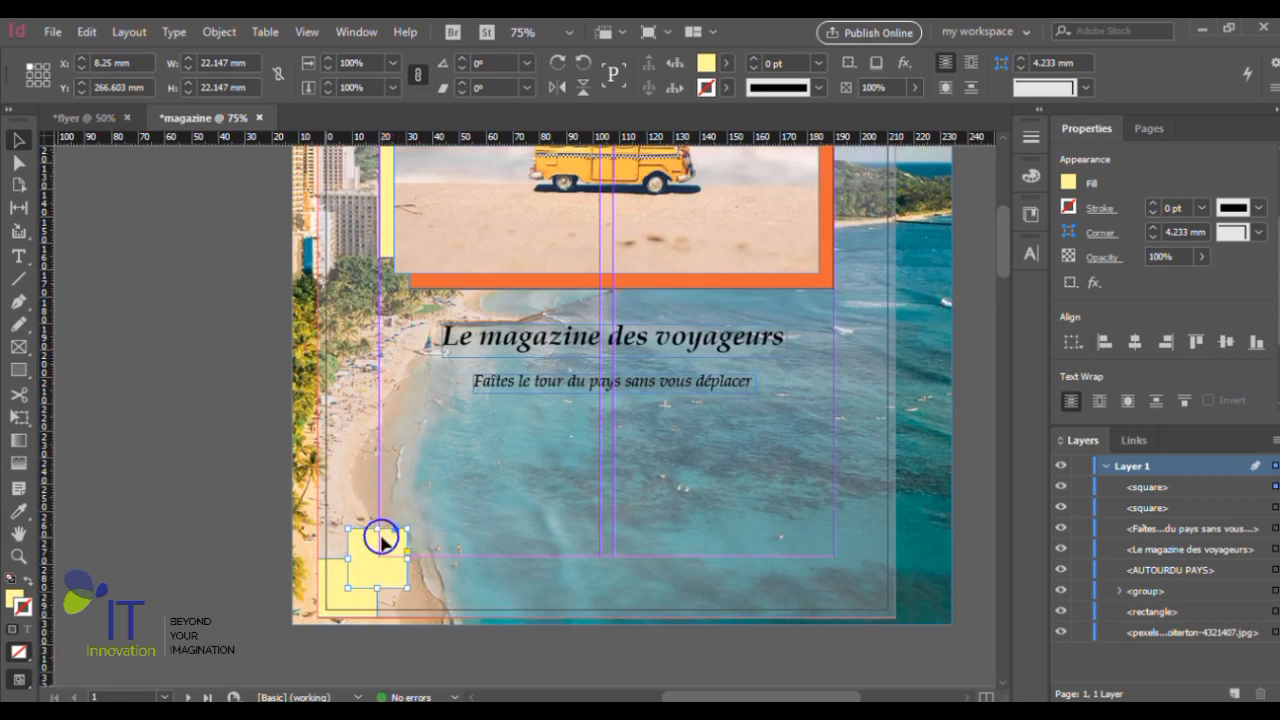
pyautogui.click(17, 511)
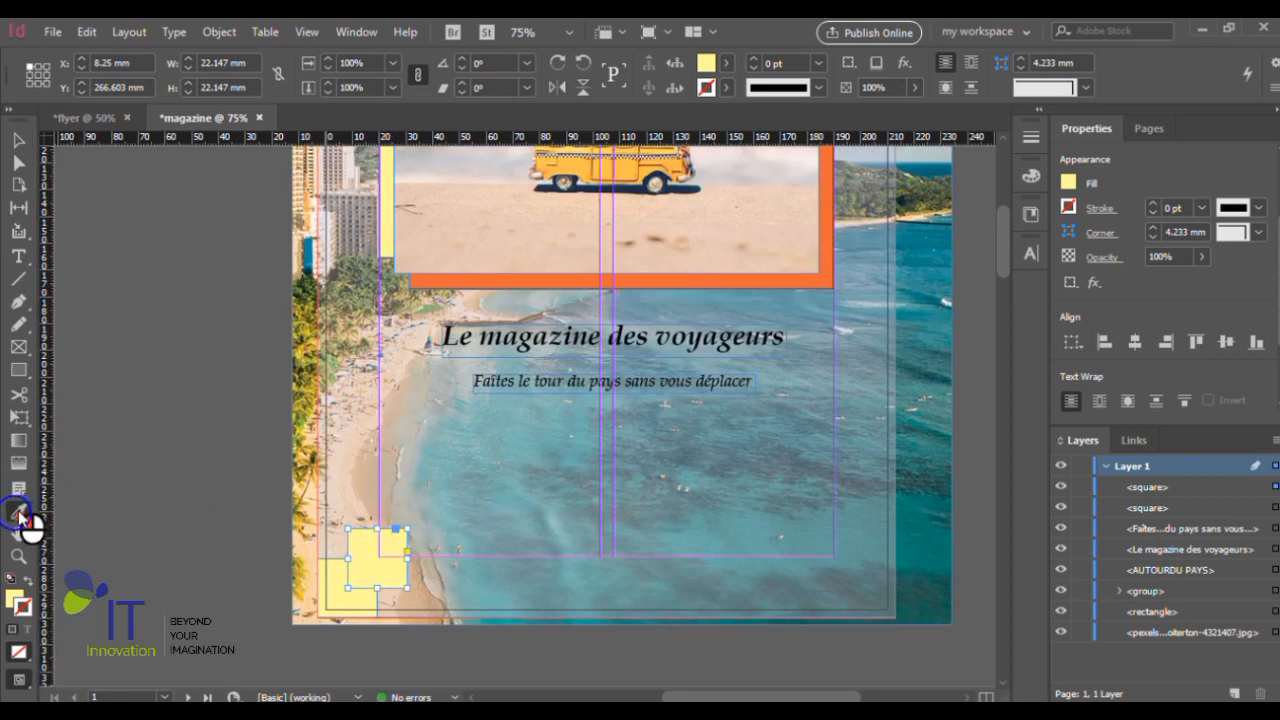
pyautogui.click(490, 281)
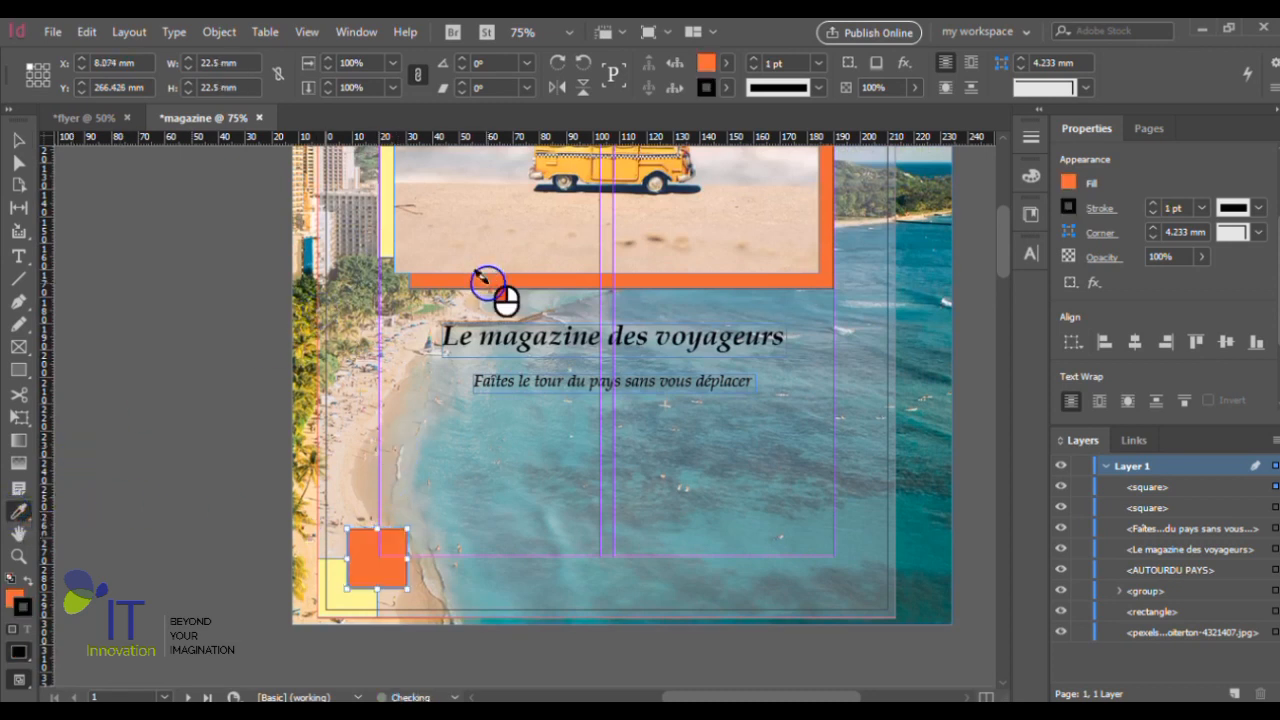
pyautogui.click(19, 143)
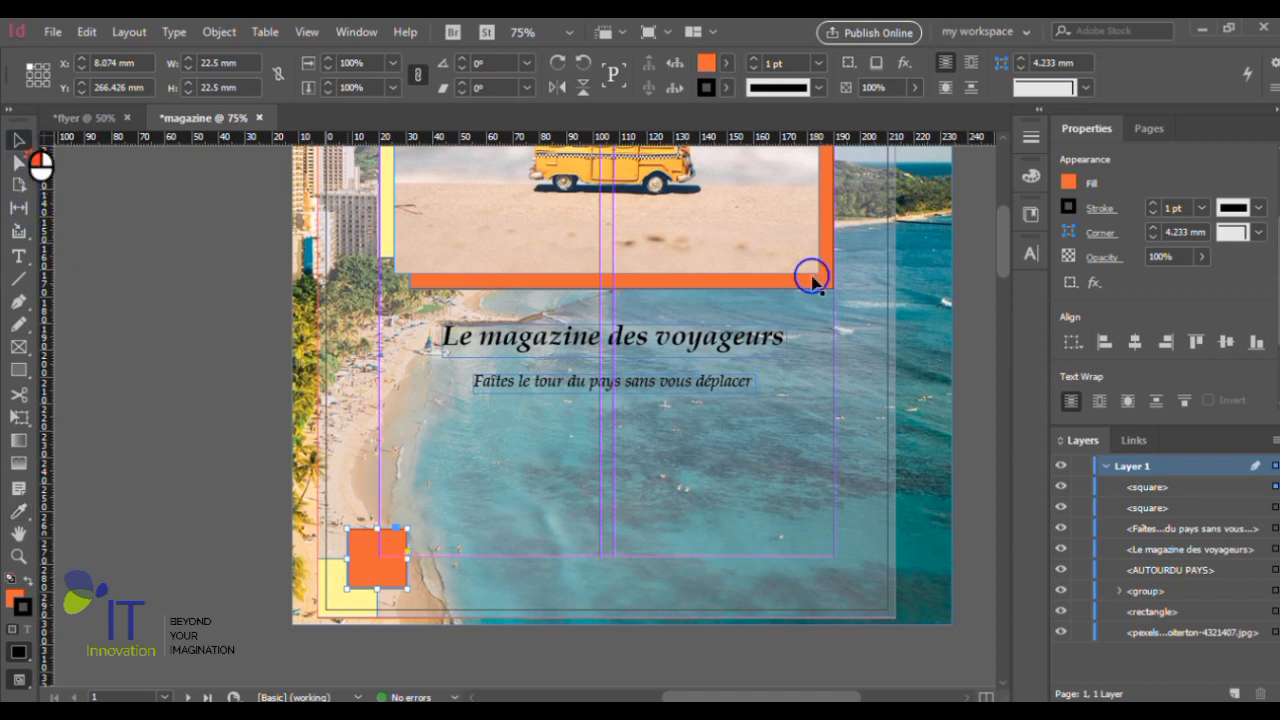
pyautogui.click(1069, 204)
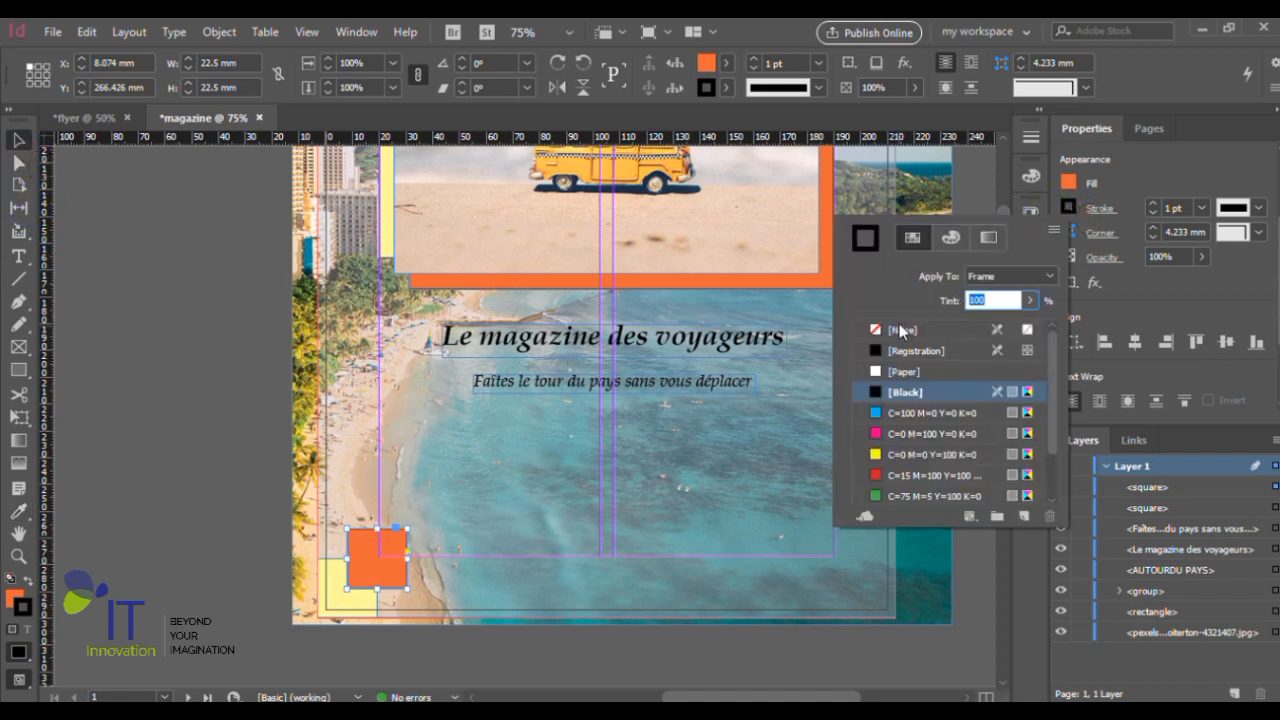
pyautogui.press('/')
pyautogui.click(1072, 205)
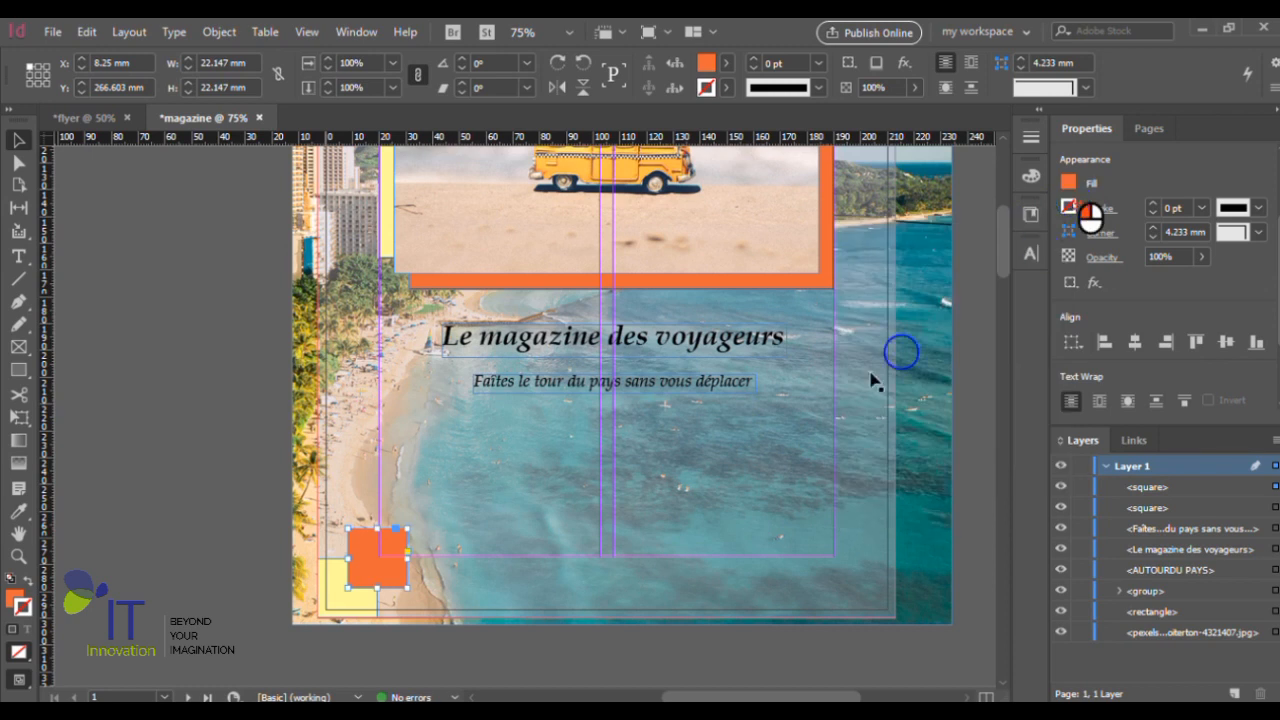
# - Duplicate the yellow corner square beyond the orange one to X 19.754 mm, Y 255.099 mm, and deselect the copy
pyautogui.click(222, 589)
pyautogui.click(354, 602)
pyautogui.moveTo(354, 602); pyautogui.dragTo(410, 528)
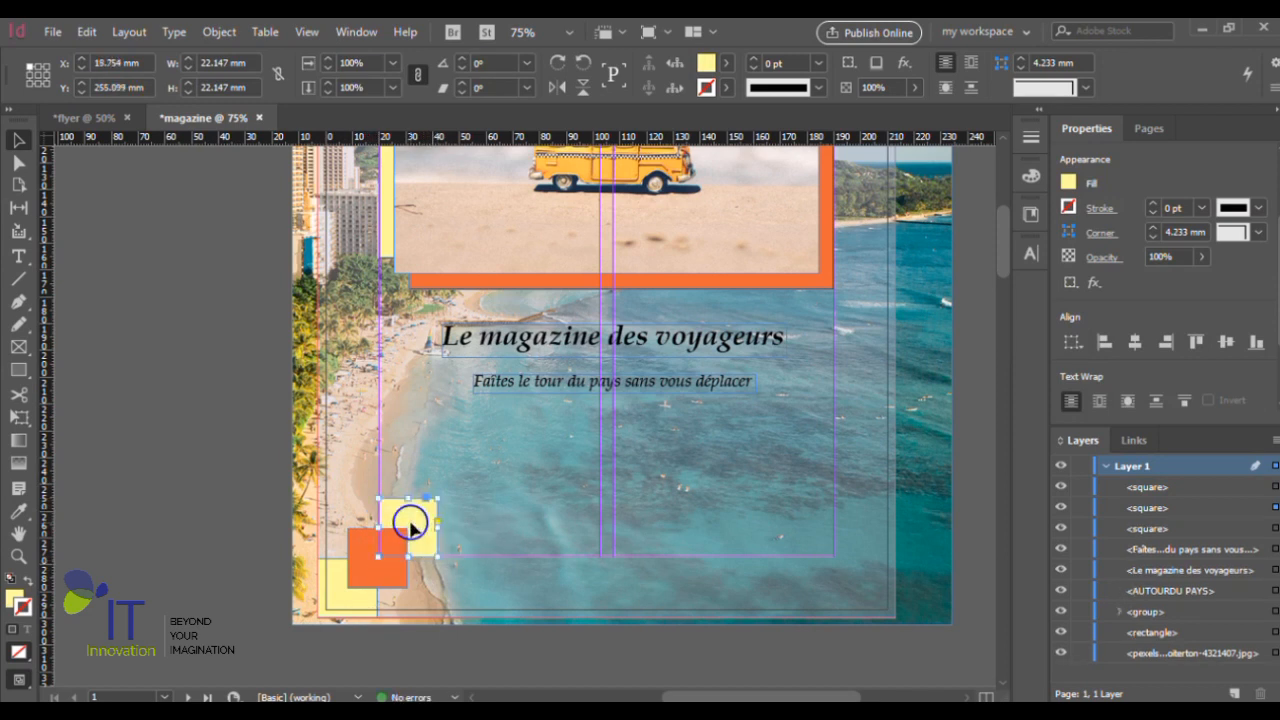
pyautogui.click(232, 504)
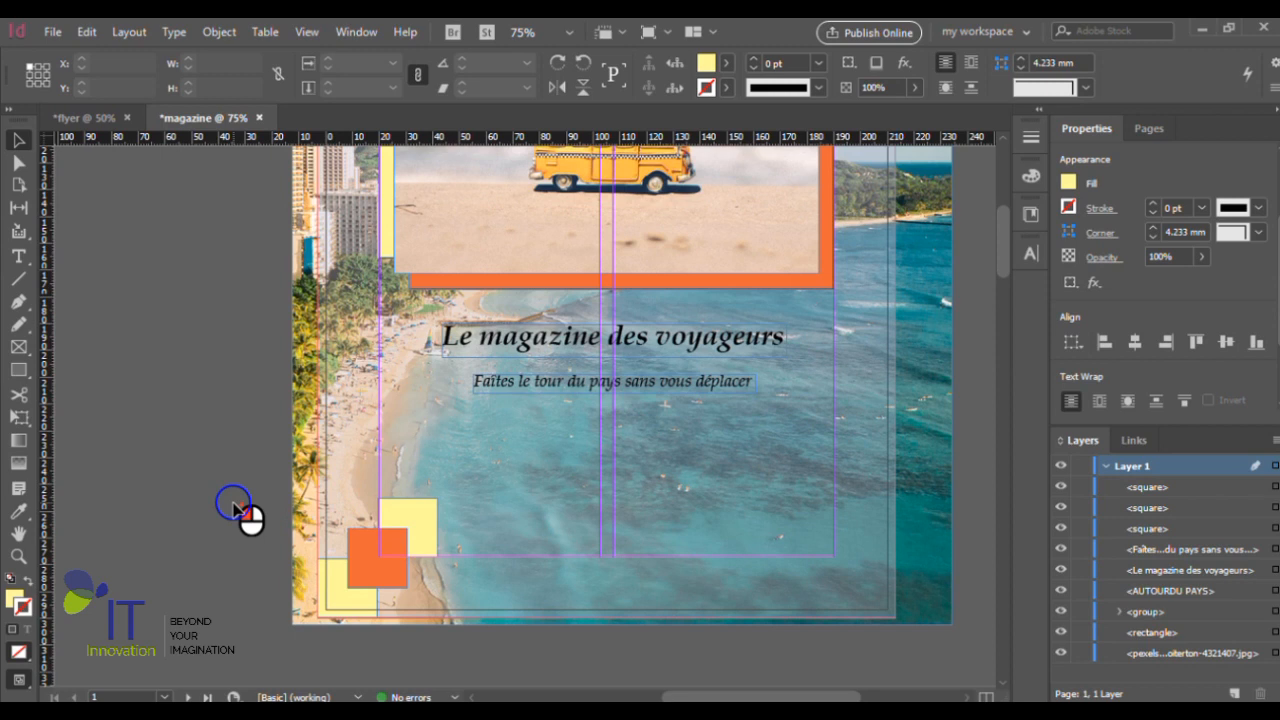
# - Bring the lower yellow corner square forward two levels so it lies in front of the orange square
pyautogui.scroll(-1, 232, 504)
pyautogui.scroll(2, 541, 540)
pyautogui.scroll(-2, 541, 540)
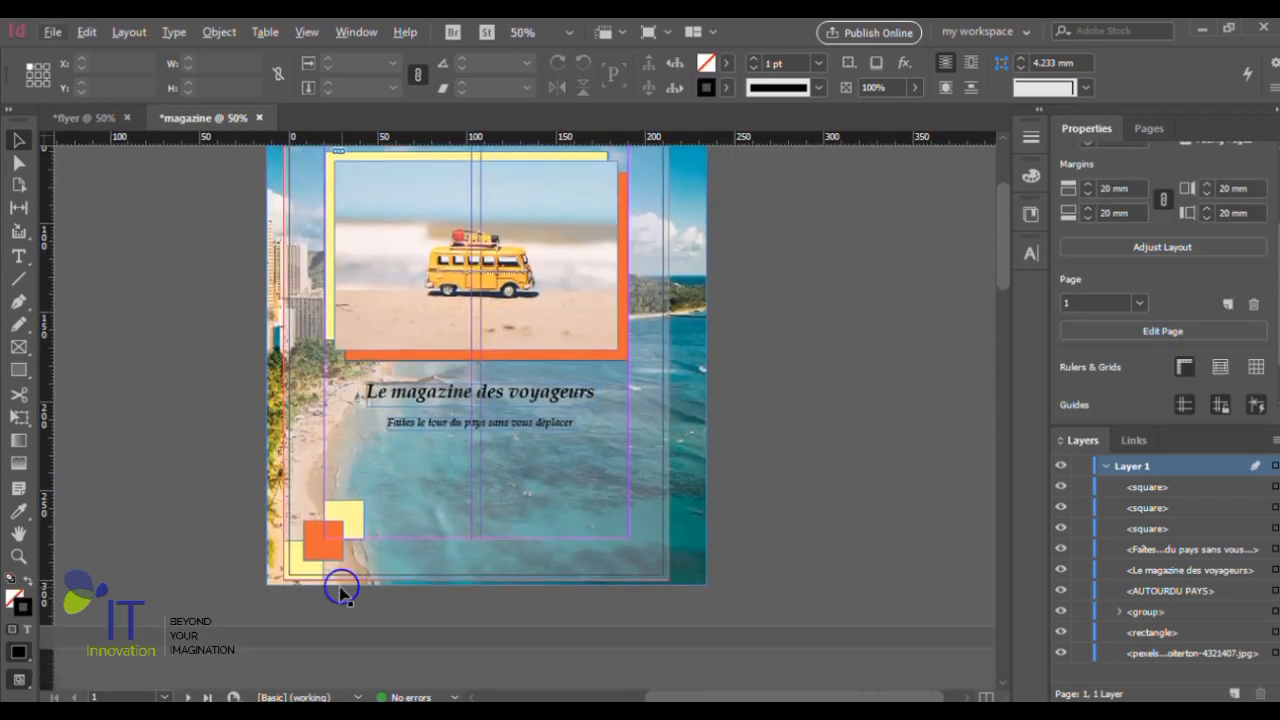
pyautogui.scroll(2, 341, 587)
pyautogui.scroll(1, 288, 556)
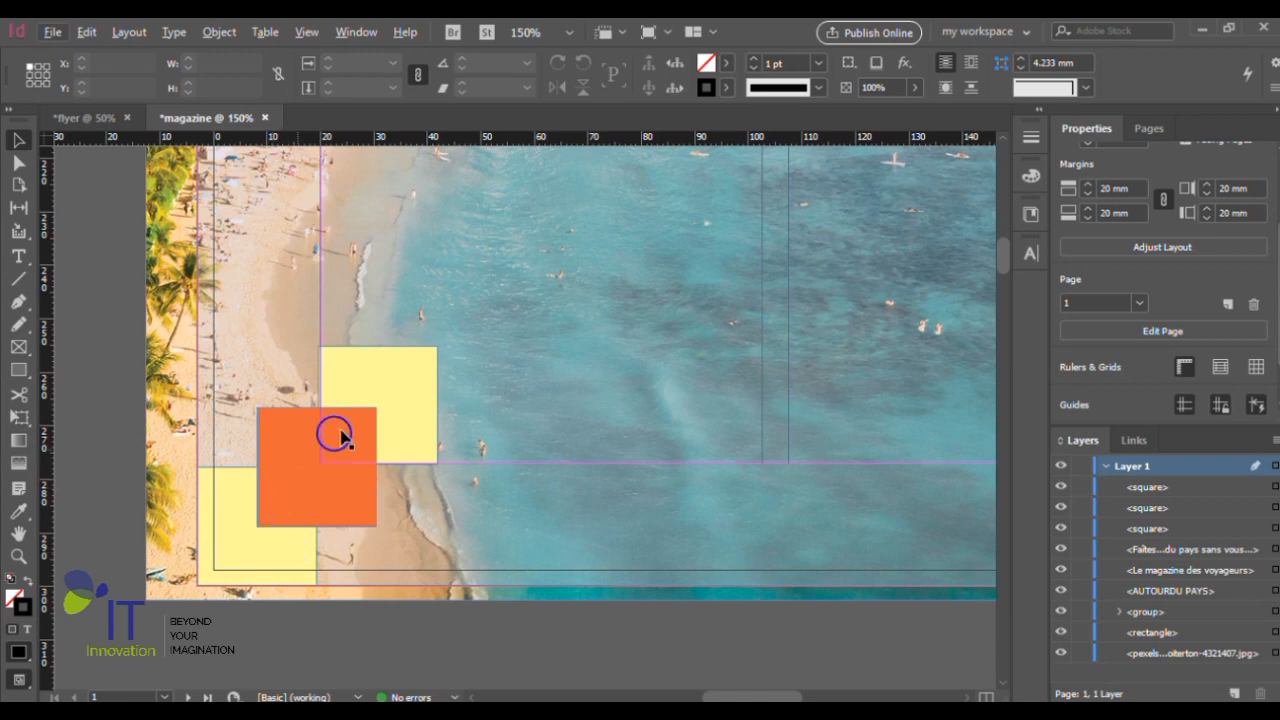
pyautogui.click(231, 522)
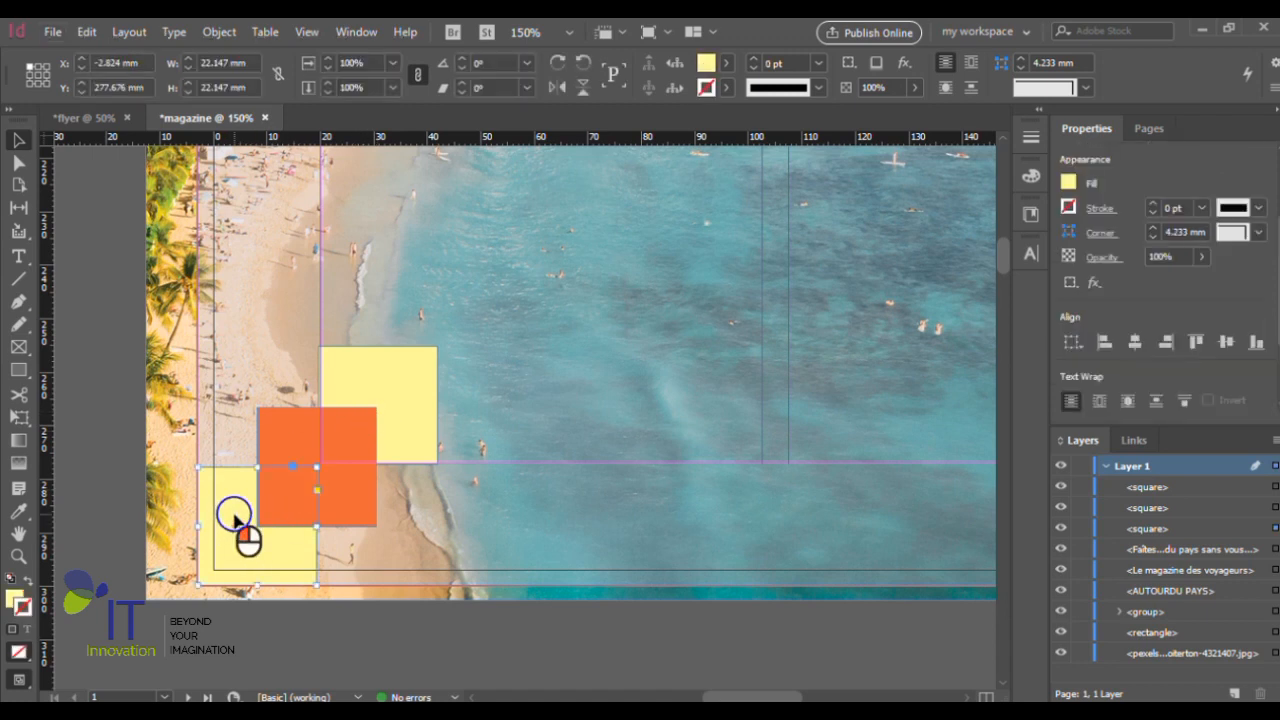
pyautogui.rightClick(236, 510)
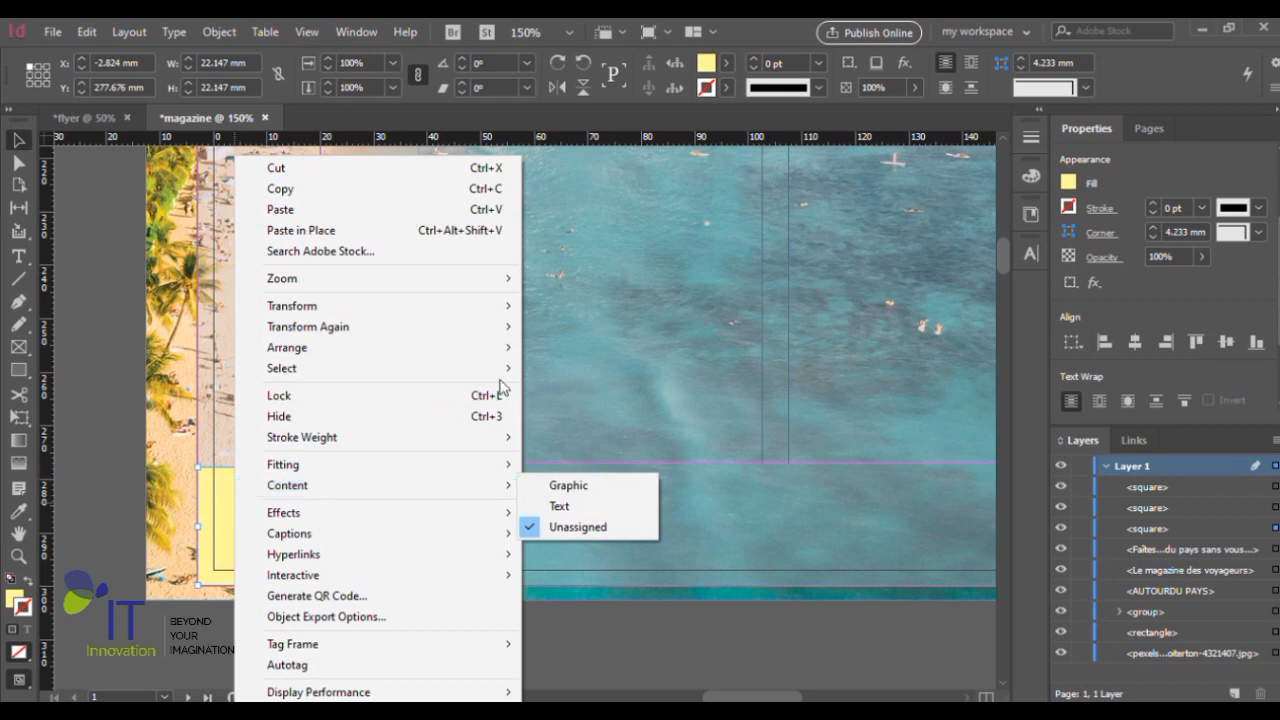
pyautogui.moveTo(515, 350)
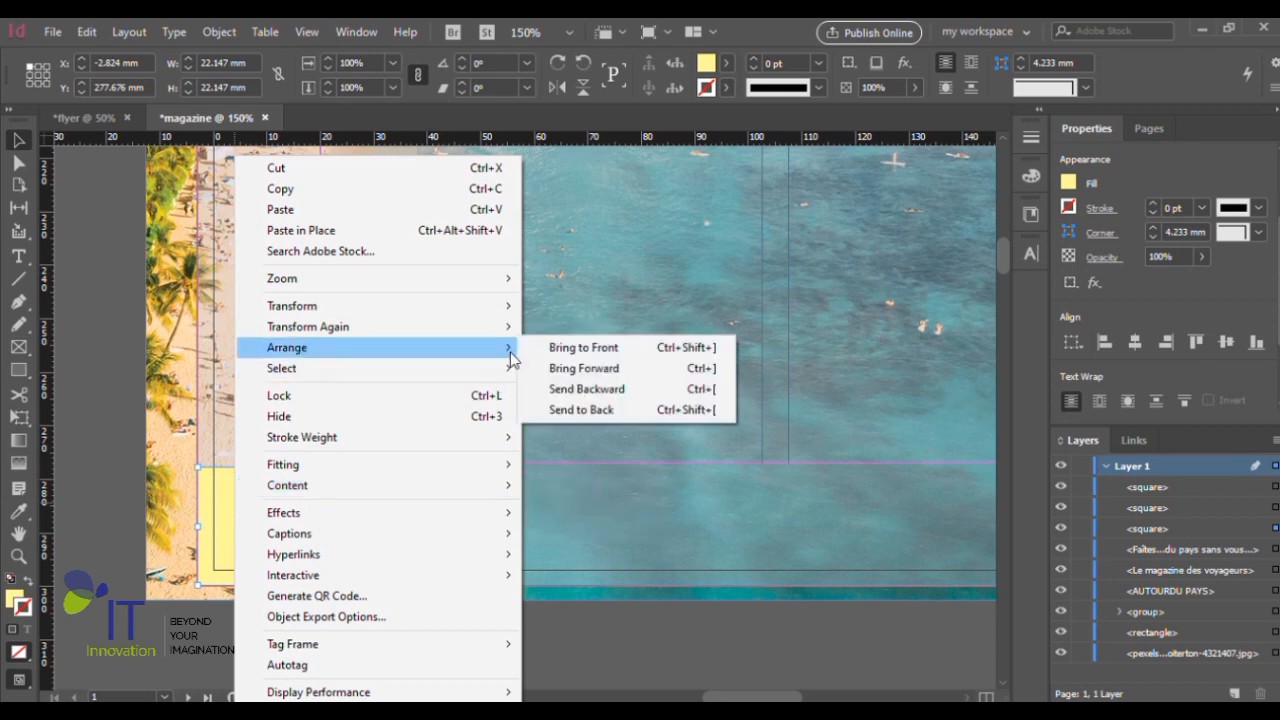
pyautogui.click(594, 369)
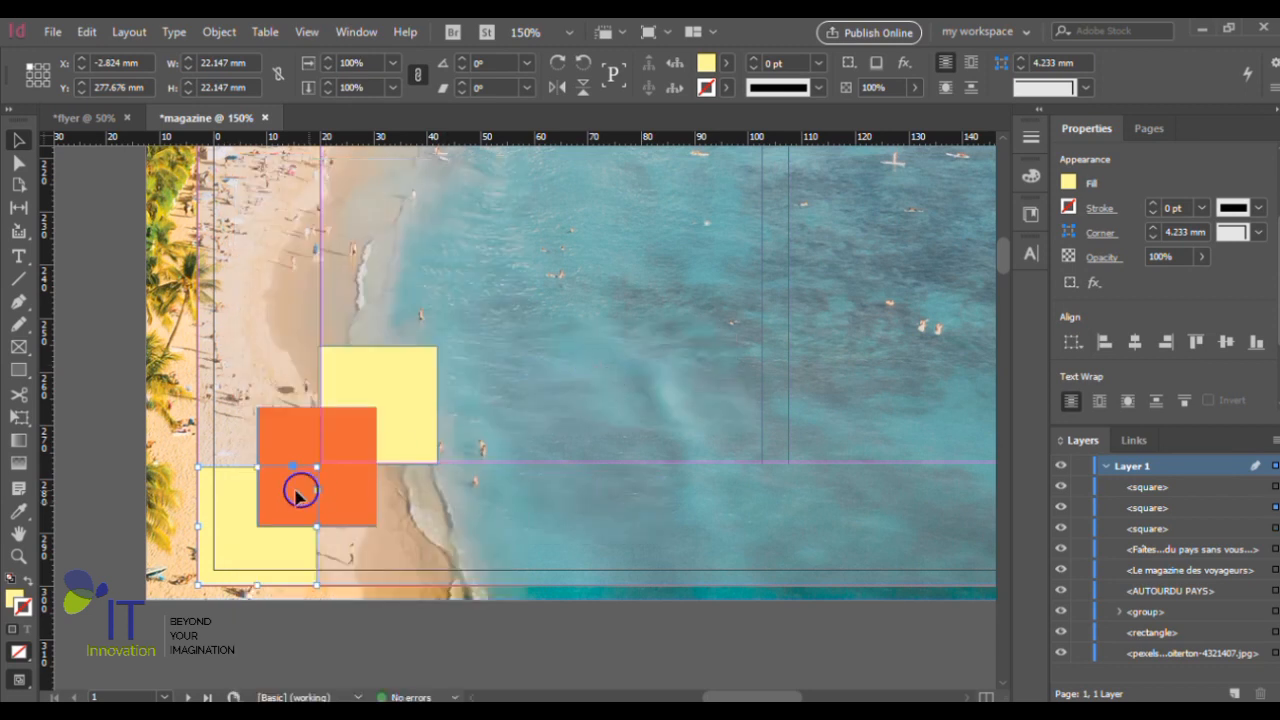
pyautogui.rightClick(231, 488)
pyautogui.moveTo(500, 349)
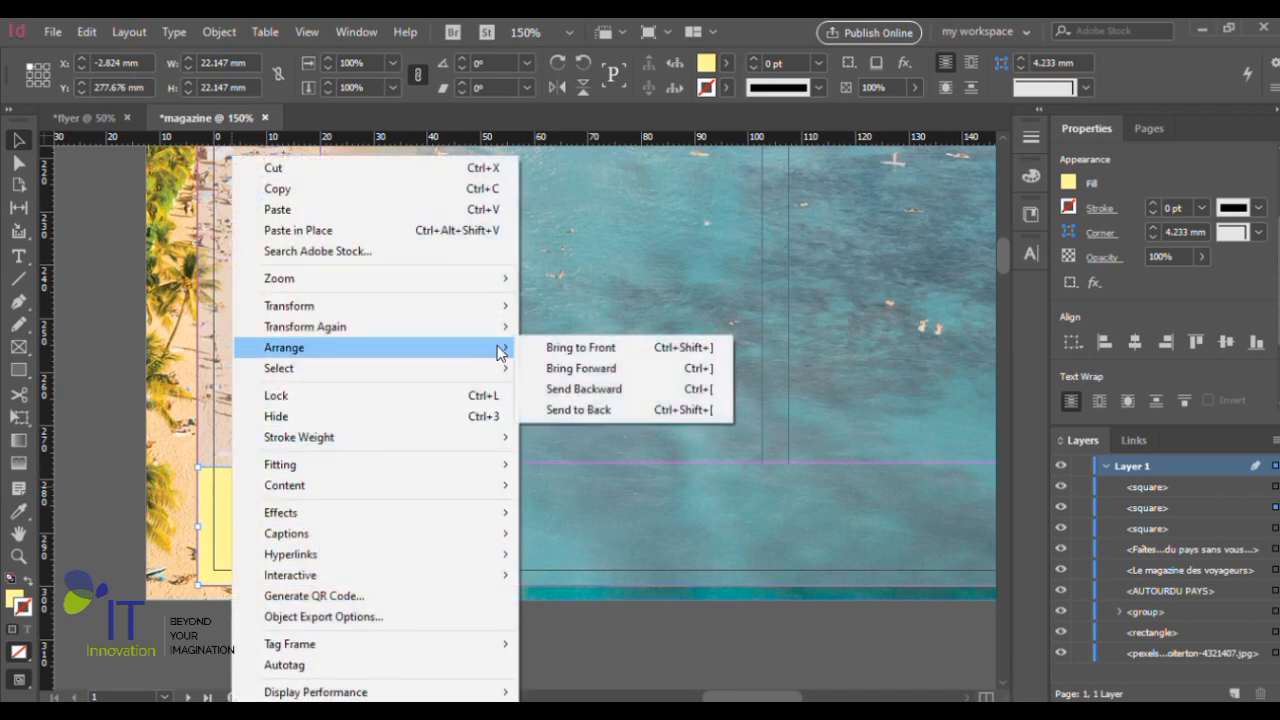
pyautogui.click(586, 370)
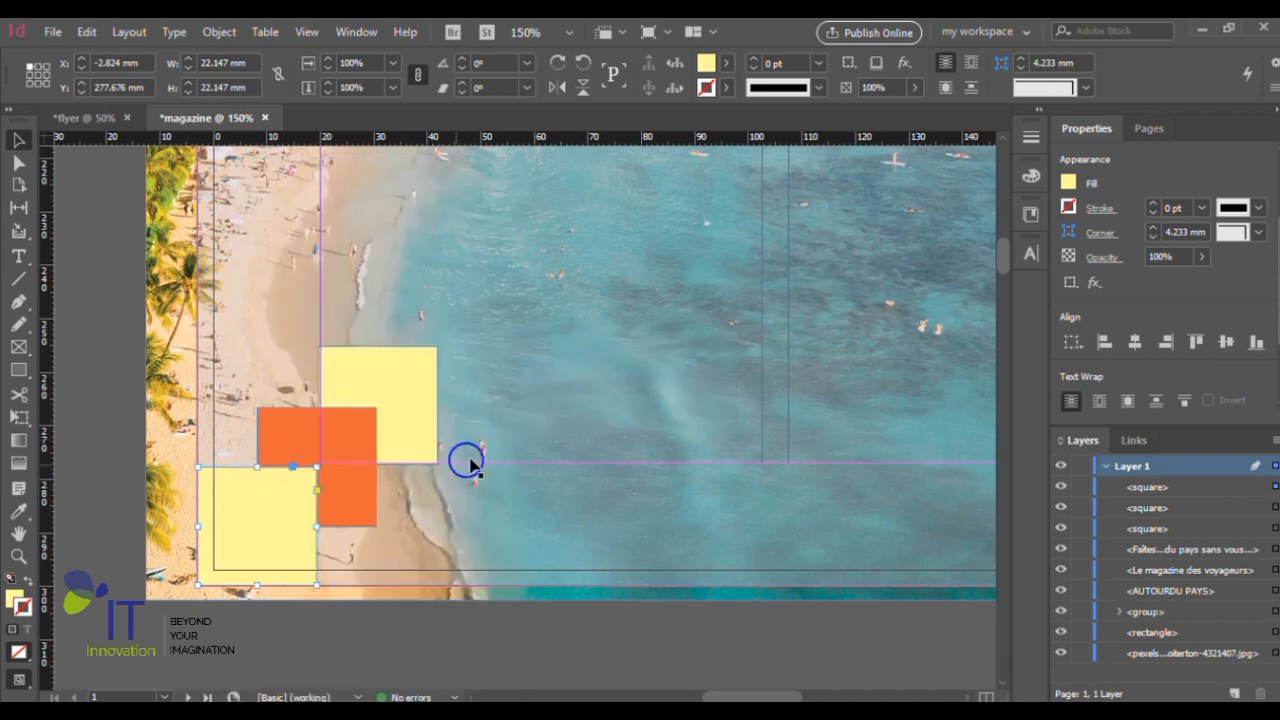
# - Bring the upper yellow square forward one level, in front of the orange square, and deselect it
pyautogui.hotkey('ctrl', '-')
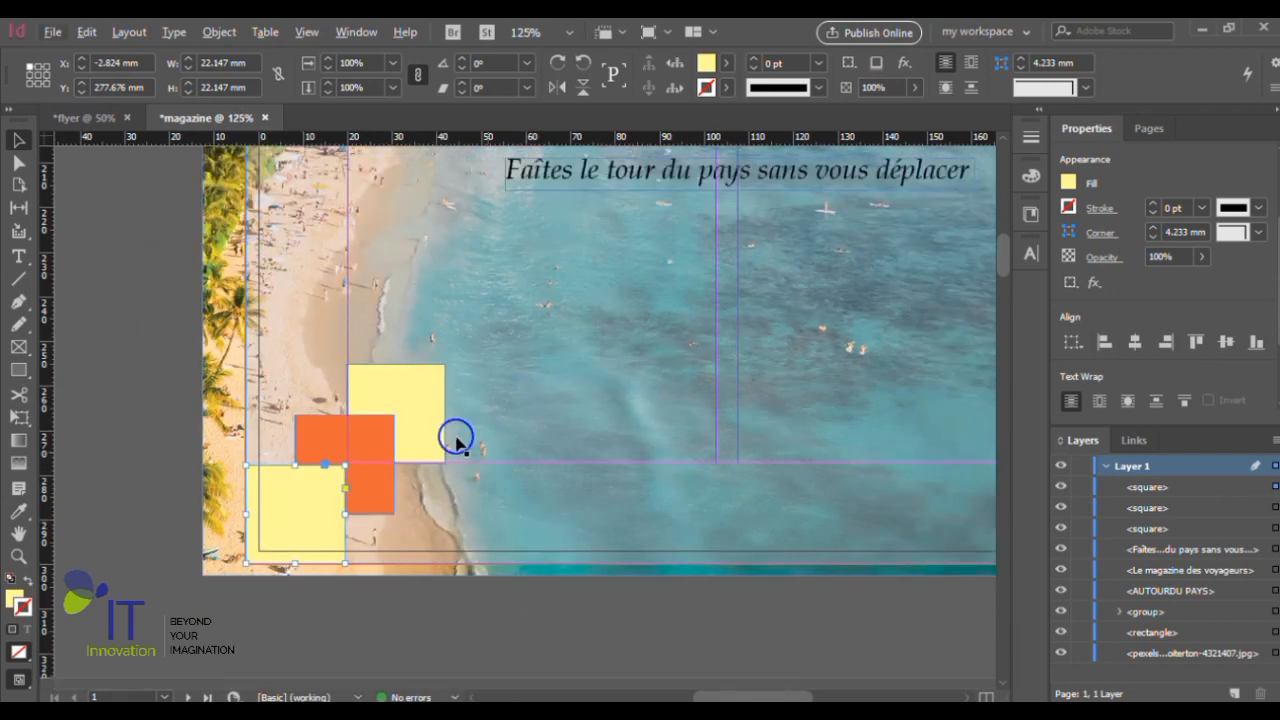
pyautogui.rightClick(413, 406)
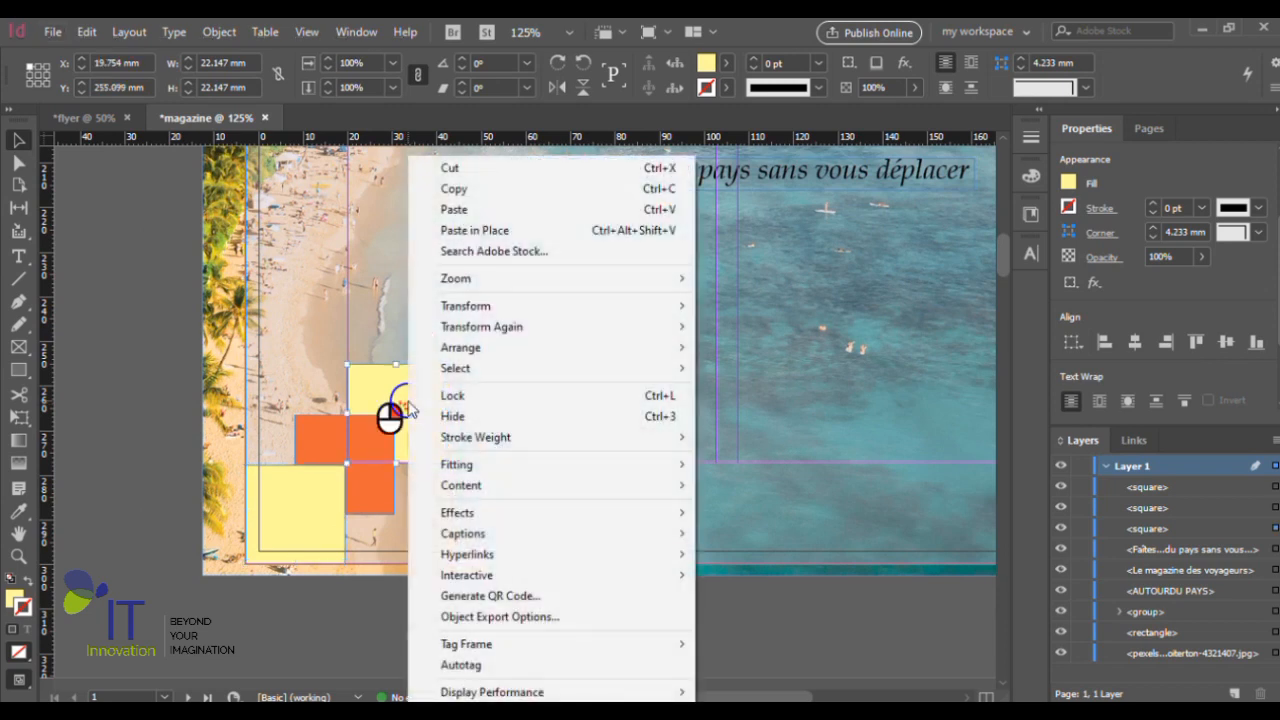
pyautogui.moveTo(600, 350)
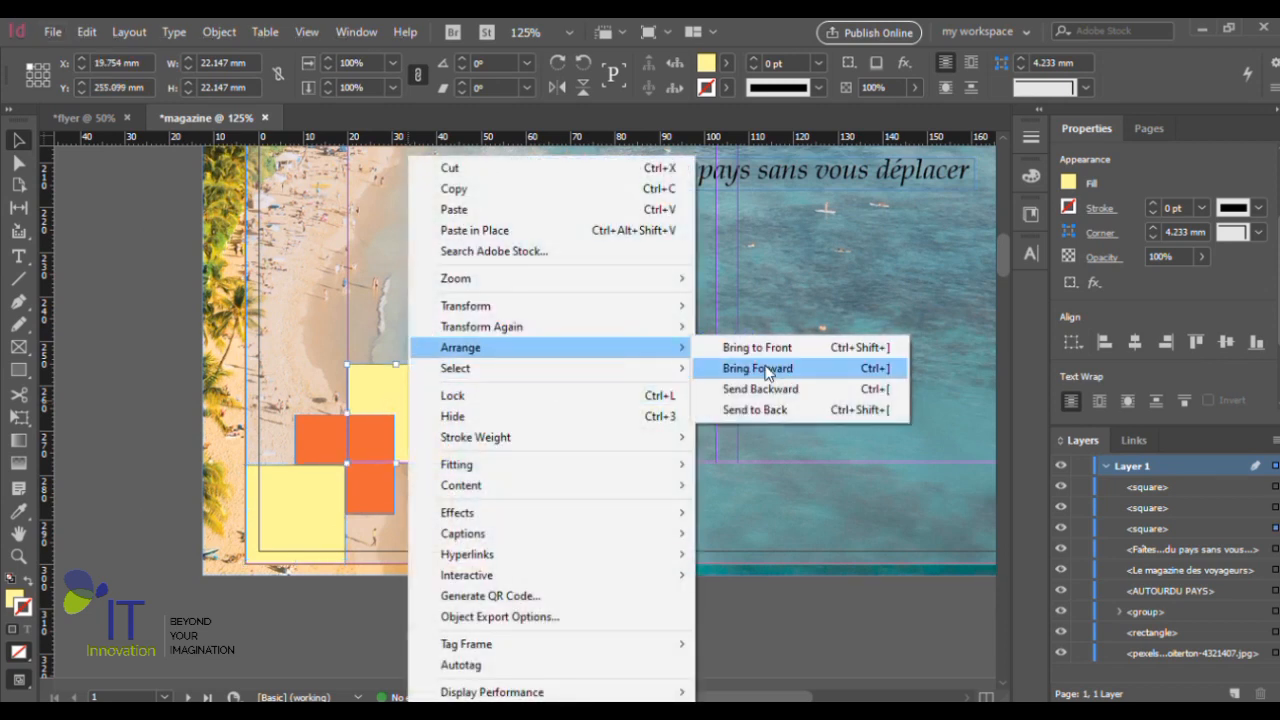
pyautogui.click(765, 369)
pyautogui.click(160, 396)
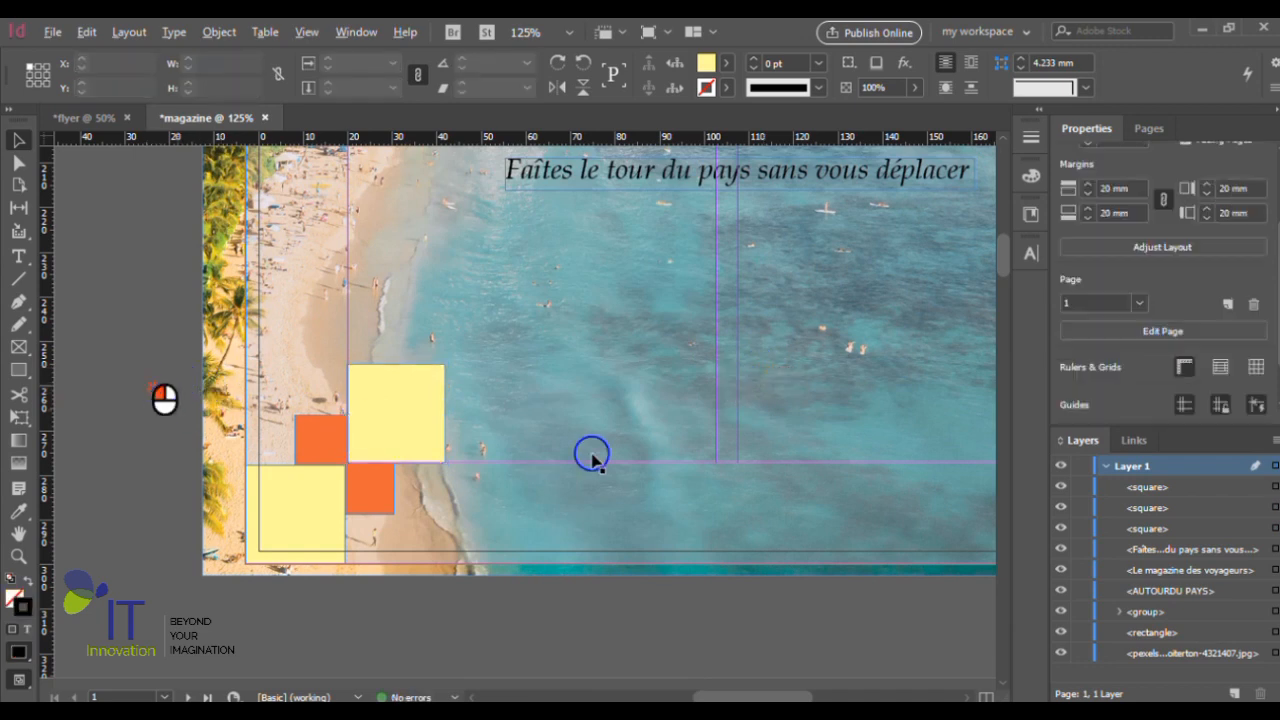
# - Examine up close how the two yellow squares meet over the orange square in the page's lower-left corner
pyautogui.hotkey('ctrl', '-')
pyautogui.hotkey('ctrl', '-')
pyautogui.hotkey('ctrl', '-')
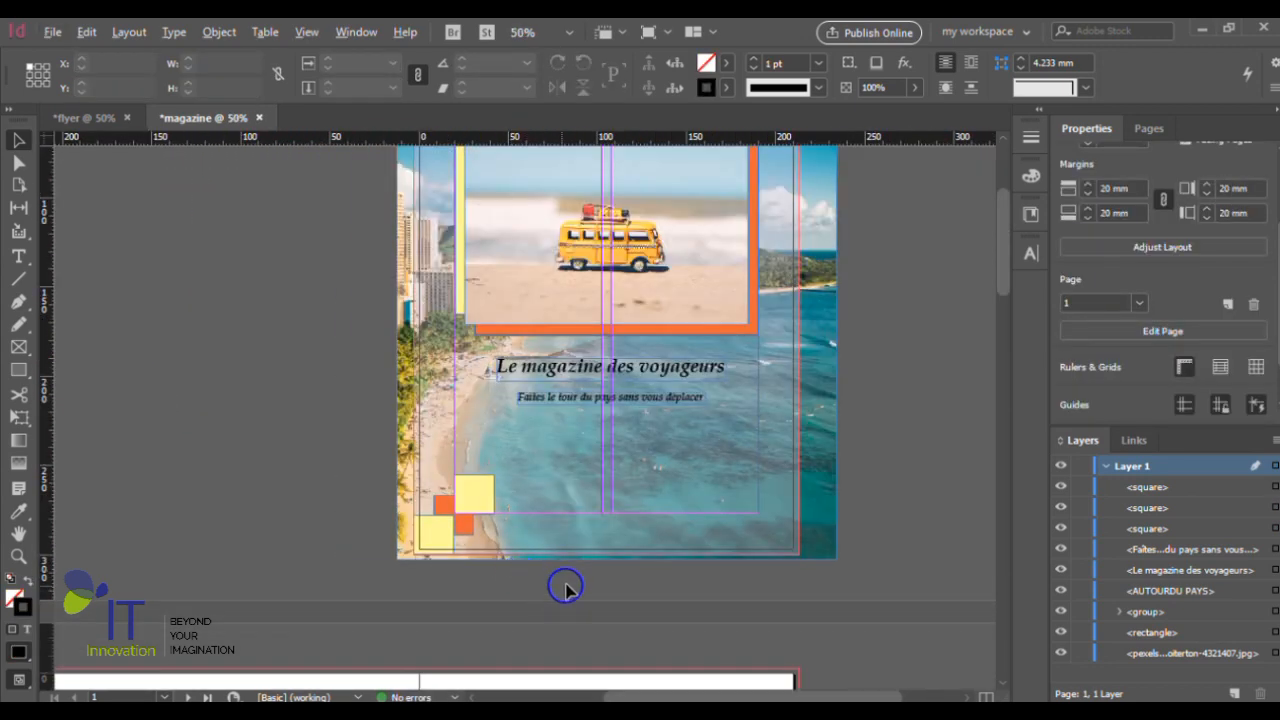
pyautogui.scroll(2, 566, 586)
pyautogui.scroll(2, 316, 461)
pyautogui.scroll(3, 350, 473)
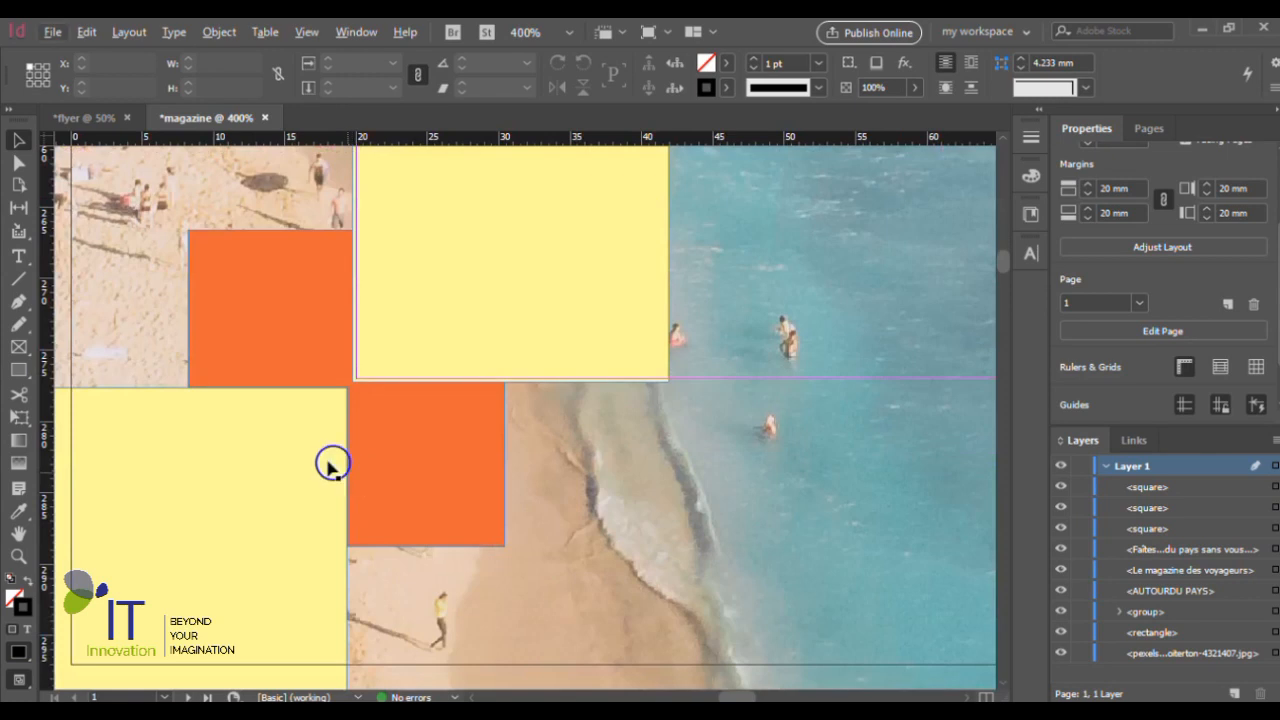
pyautogui.scroll(1, 331, 465)
pyautogui.scroll(1, 340, 455)
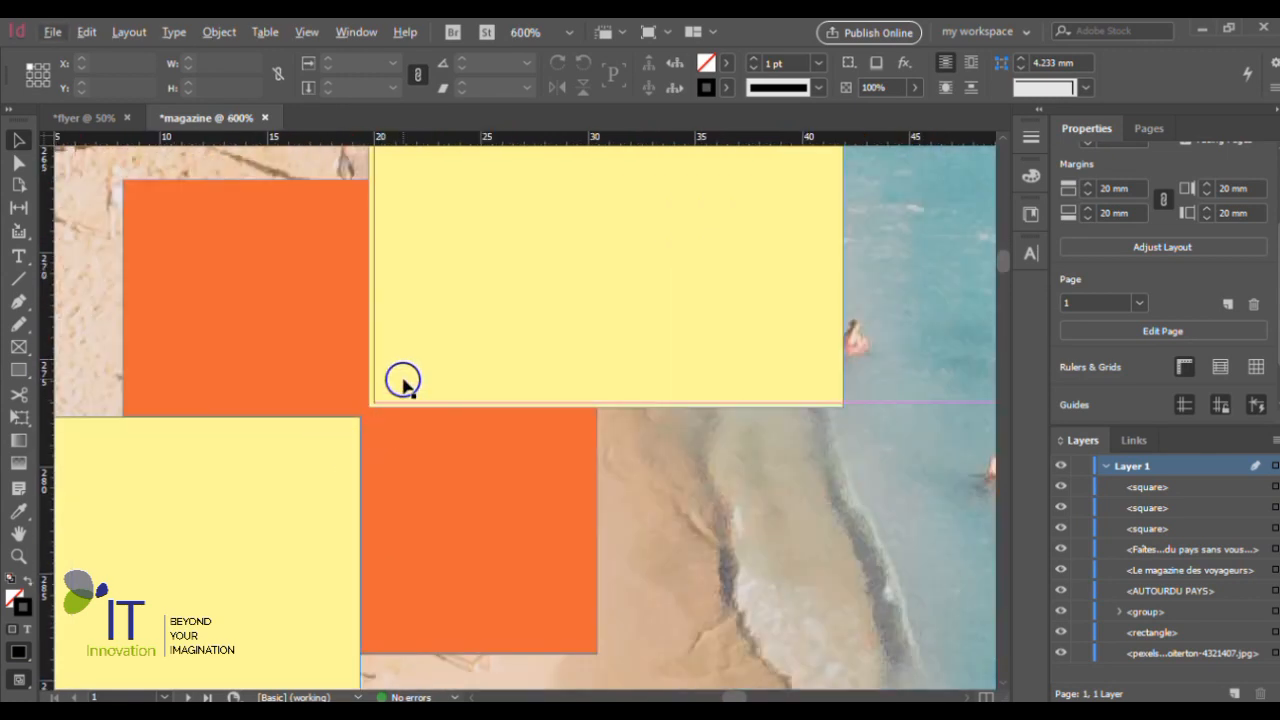
pyautogui.scroll(1, 374, 477)
pyautogui.scroll(-4, 378, 480)
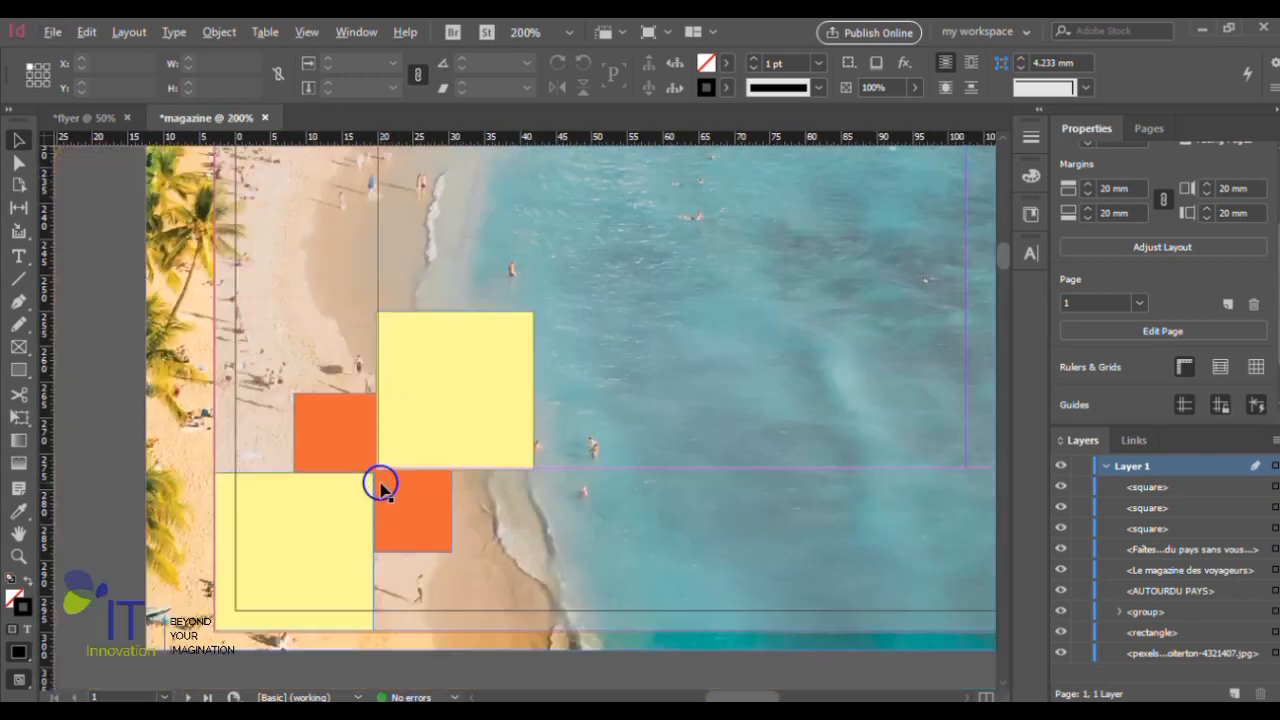
# - Group the two yellow squares and the orange square into one corner ornament, and deselect the group
pyautogui.scroll(-1, 380, 485)
pyautogui.click(317, 539)
pyautogui.keyDown('shift'); pyautogui.click(347, 437); pyautogui.keyUp('shift')
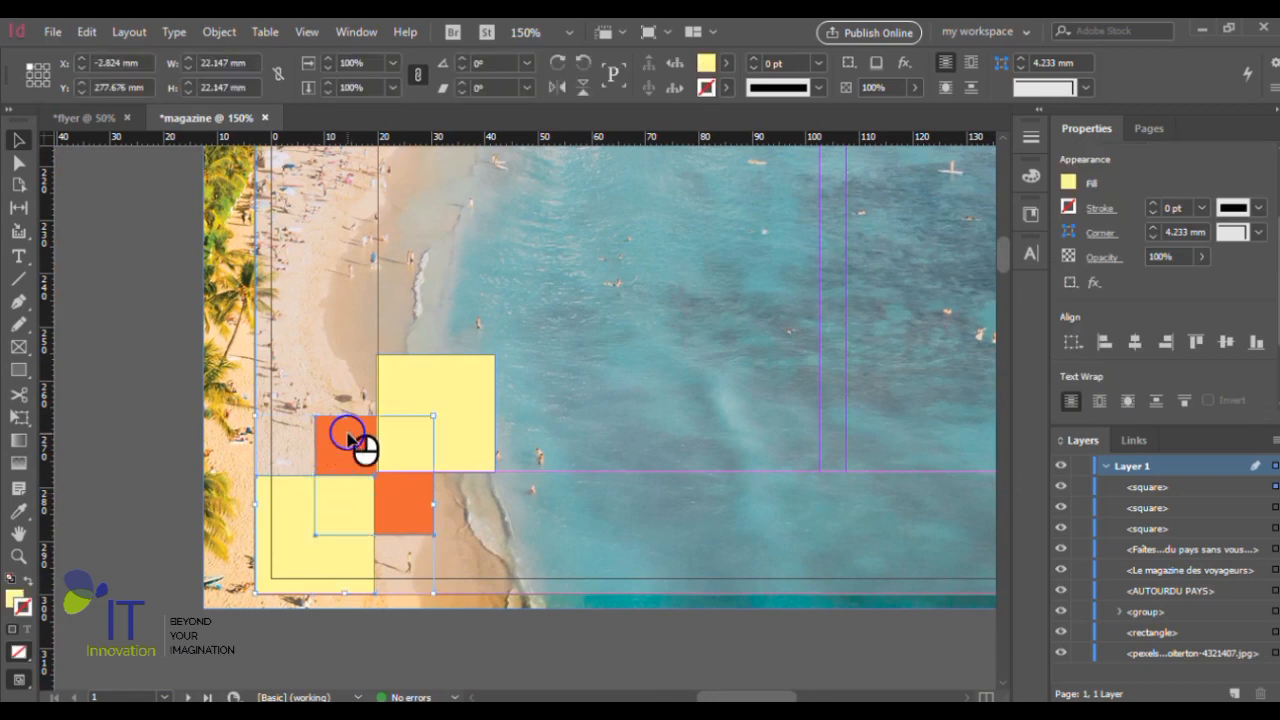
pyautogui.keyDown('shift'); pyautogui.click(463, 396); pyautogui.keyUp('shift')
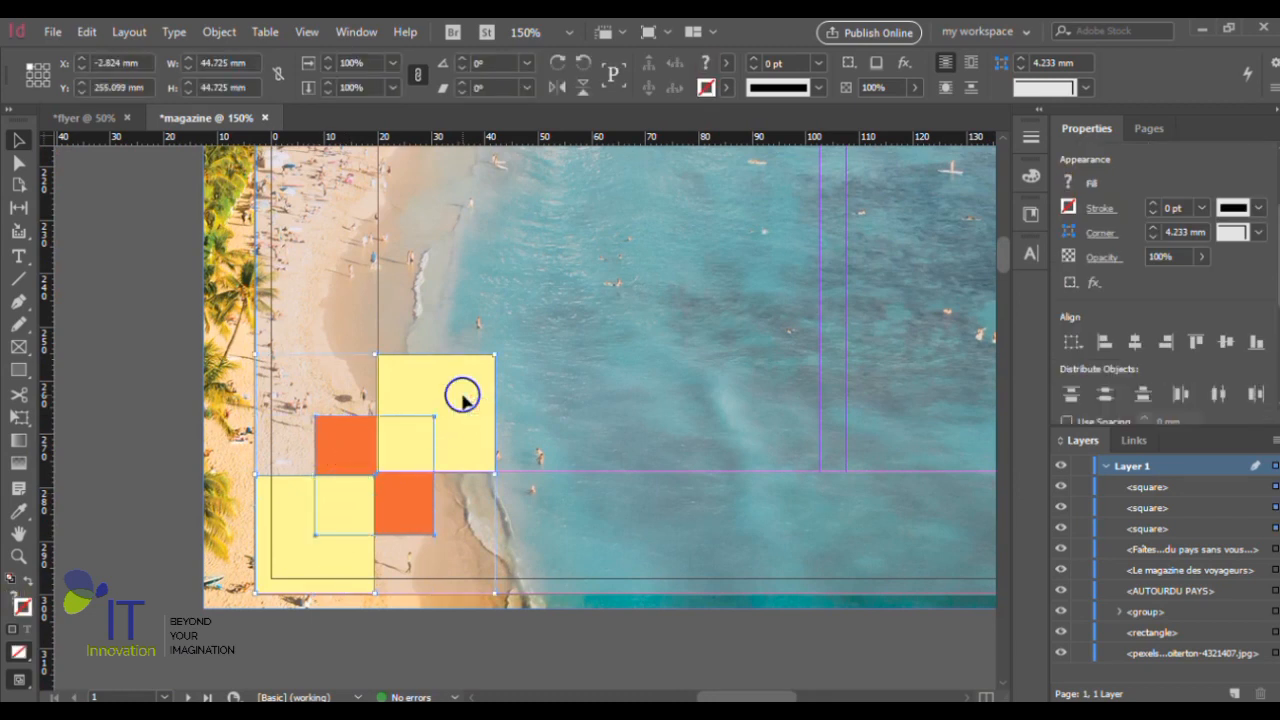
pyautogui.hotkey('ctrl', 'g')
pyautogui.scroll(-2, 309, 437)
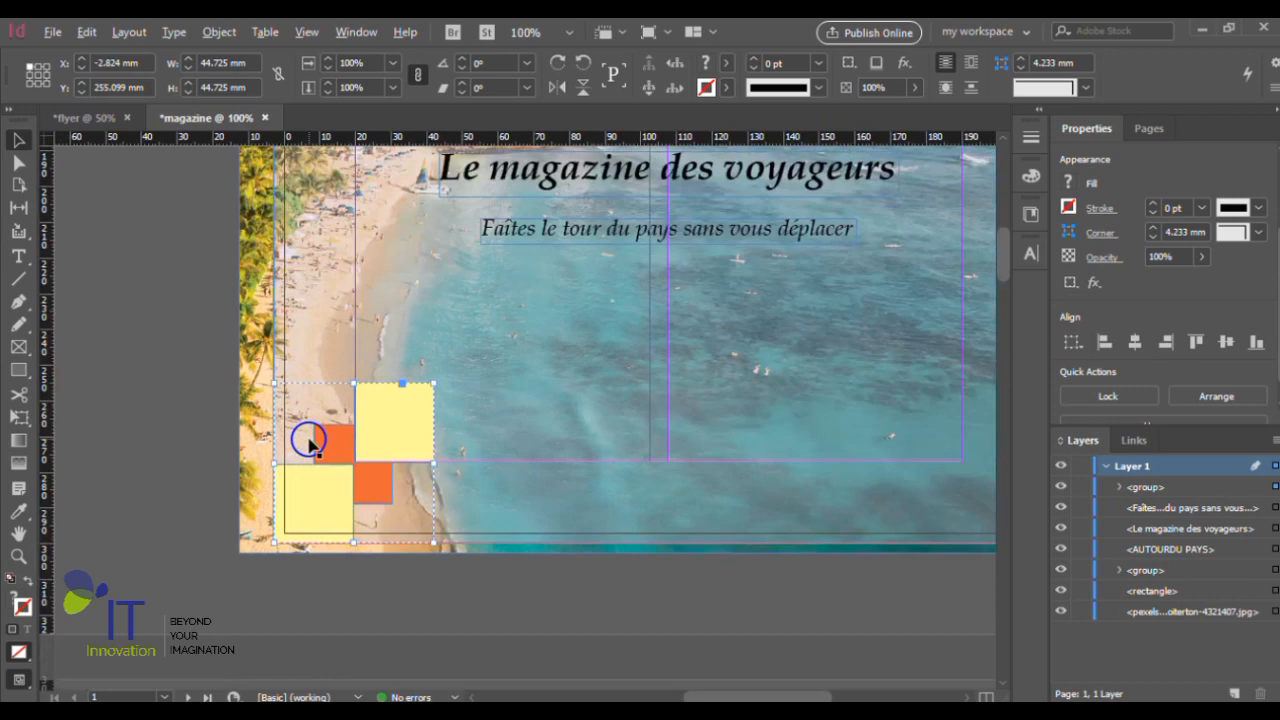
pyautogui.scroll(-2, 309, 437)
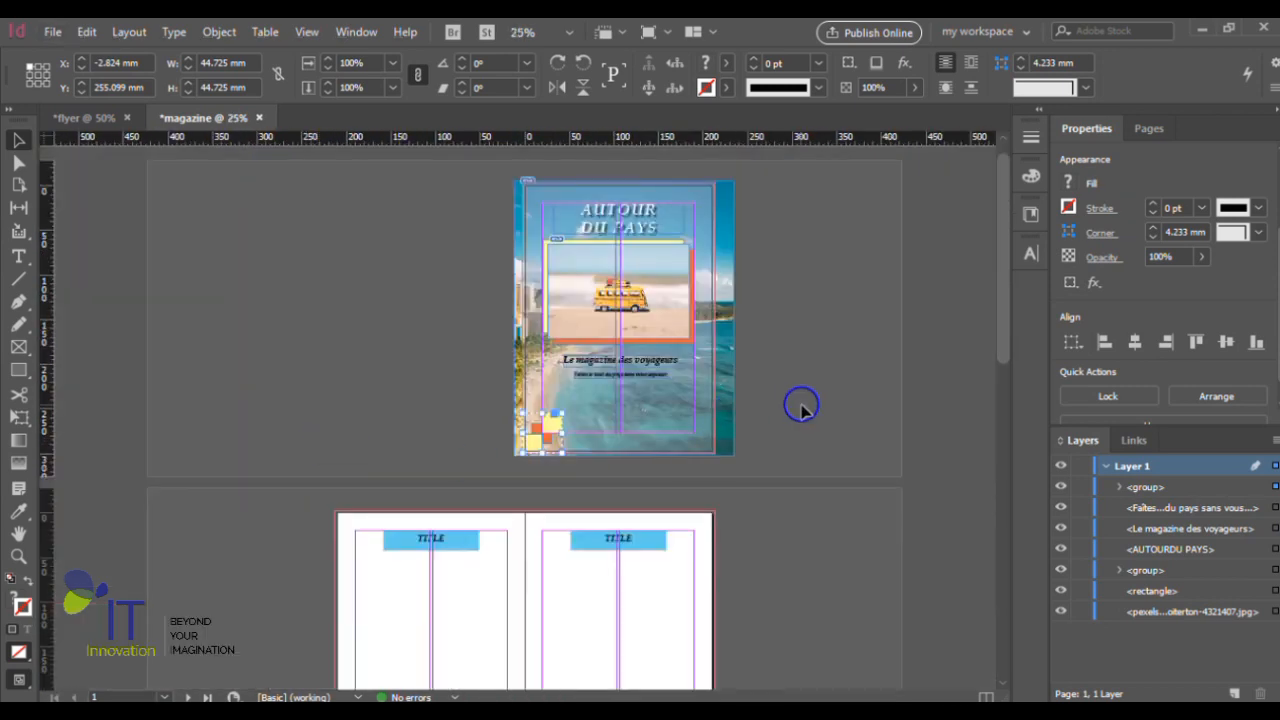
pyautogui.scroll(1, 810, 420)
pyautogui.scroll(1, 811, 427)
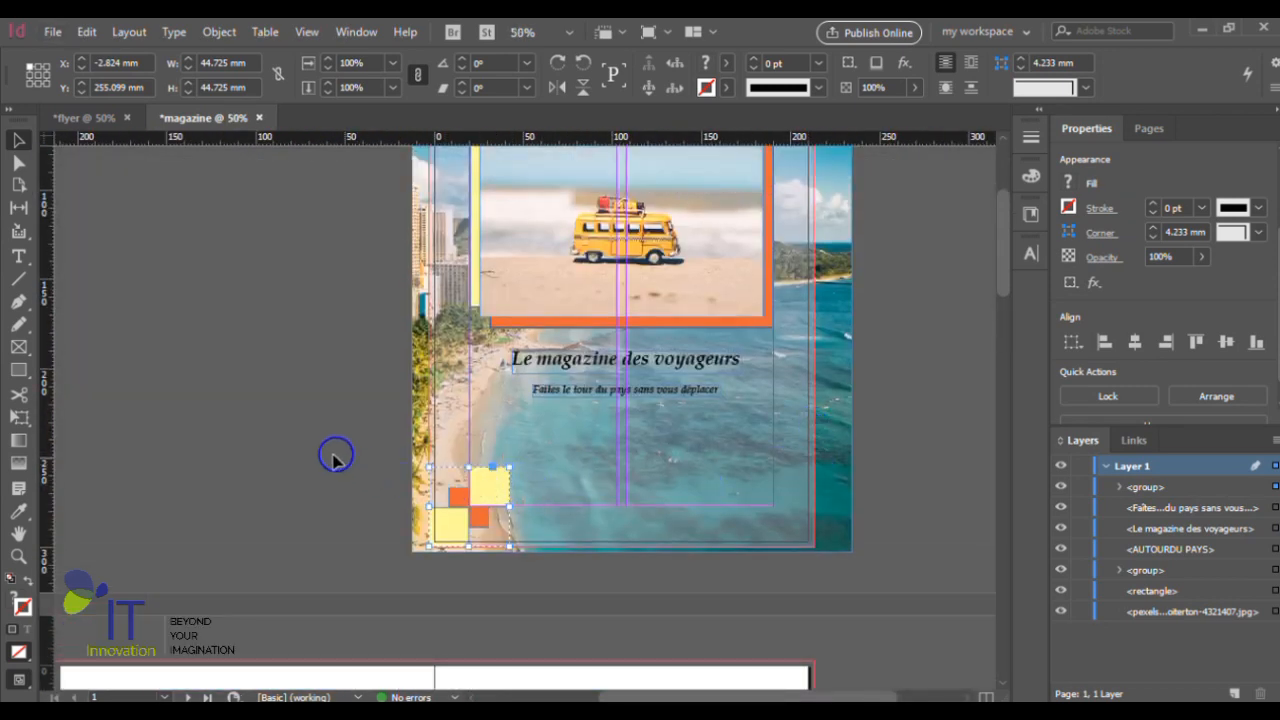
pyautogui.click(298, 446)
pyautogui.scroll(2, 516, 507)
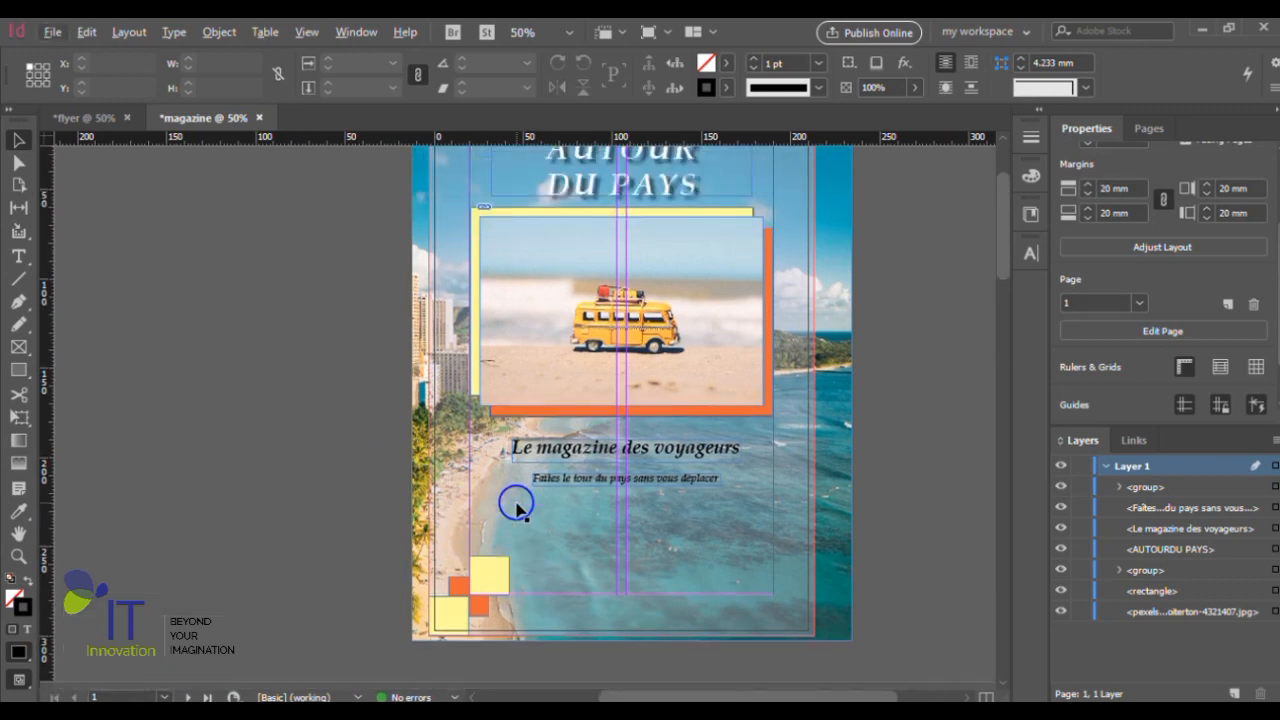
# - Ungroup the corner squares, send the upper yellow square backward behind the orange one, and deselect it
pyautogui.scroll(2, 486, 571)
pyautogui.scroll(-1, 486, 571)
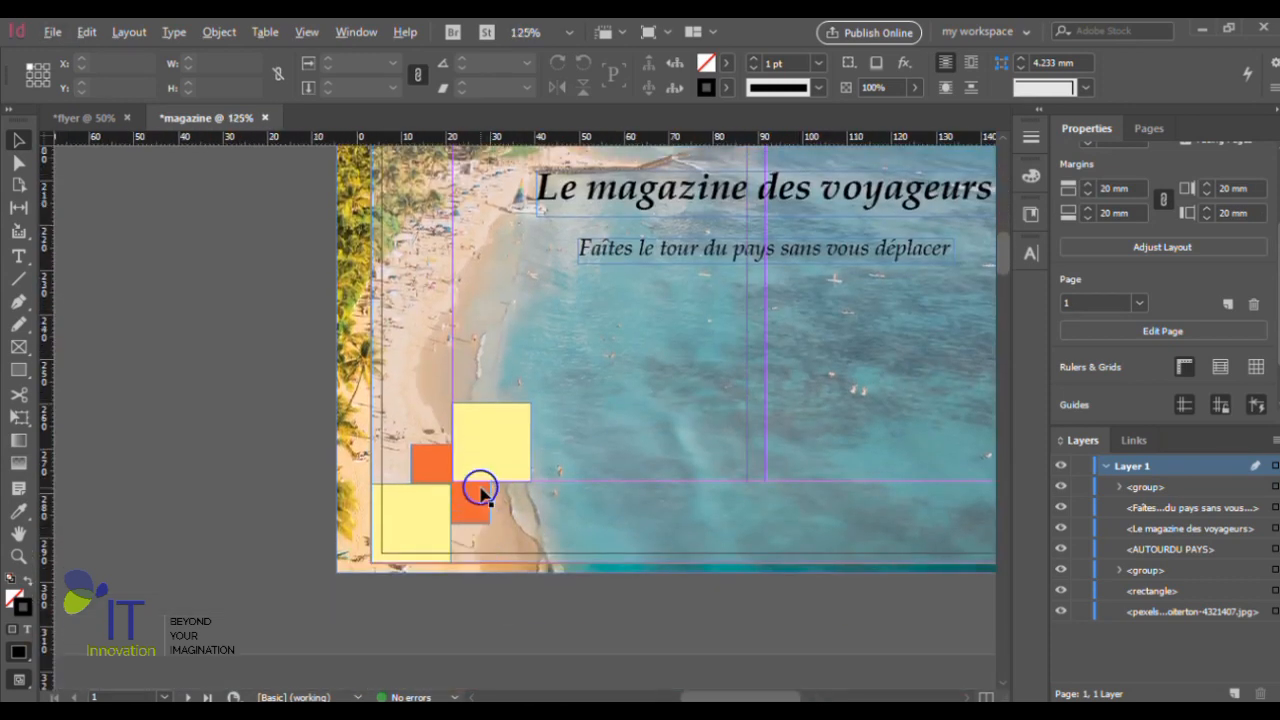
pyautogui.scroll(1, 477, 486)
pyautogui.scroll(1, 487, 461)
pyautogui.scroll(1, 486, 457)
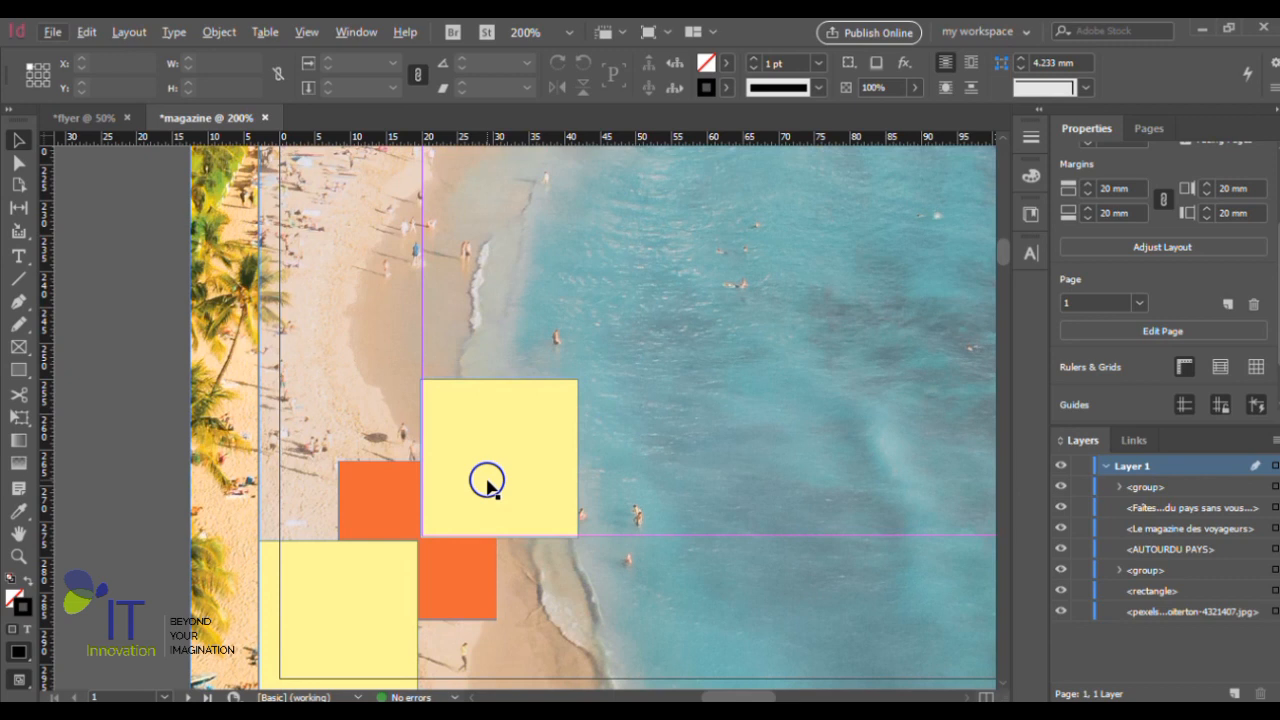
pyautogui.click(487, 481)
pyautogui.hotkey('ctrl', 'shift', 'g')
pyautogui.click(487, 481)
pyautogui.hotkey('ctrl', '[')
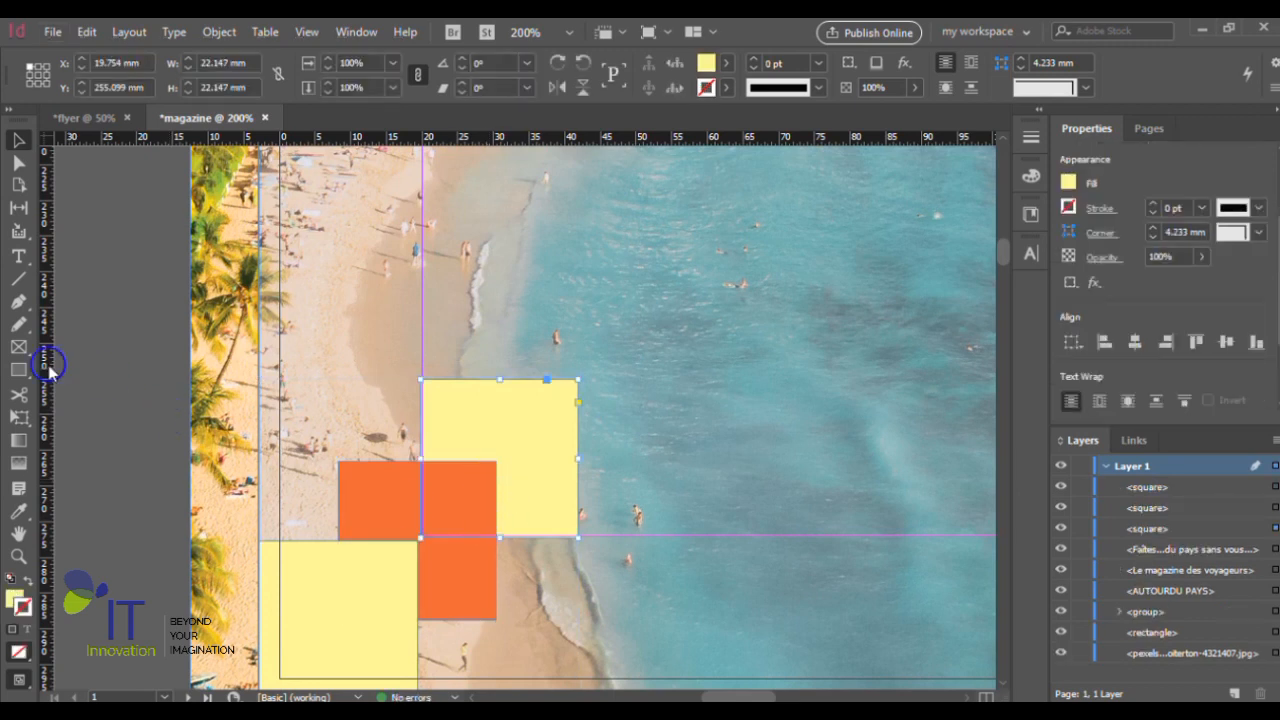
pyautogui.click(117, 360)
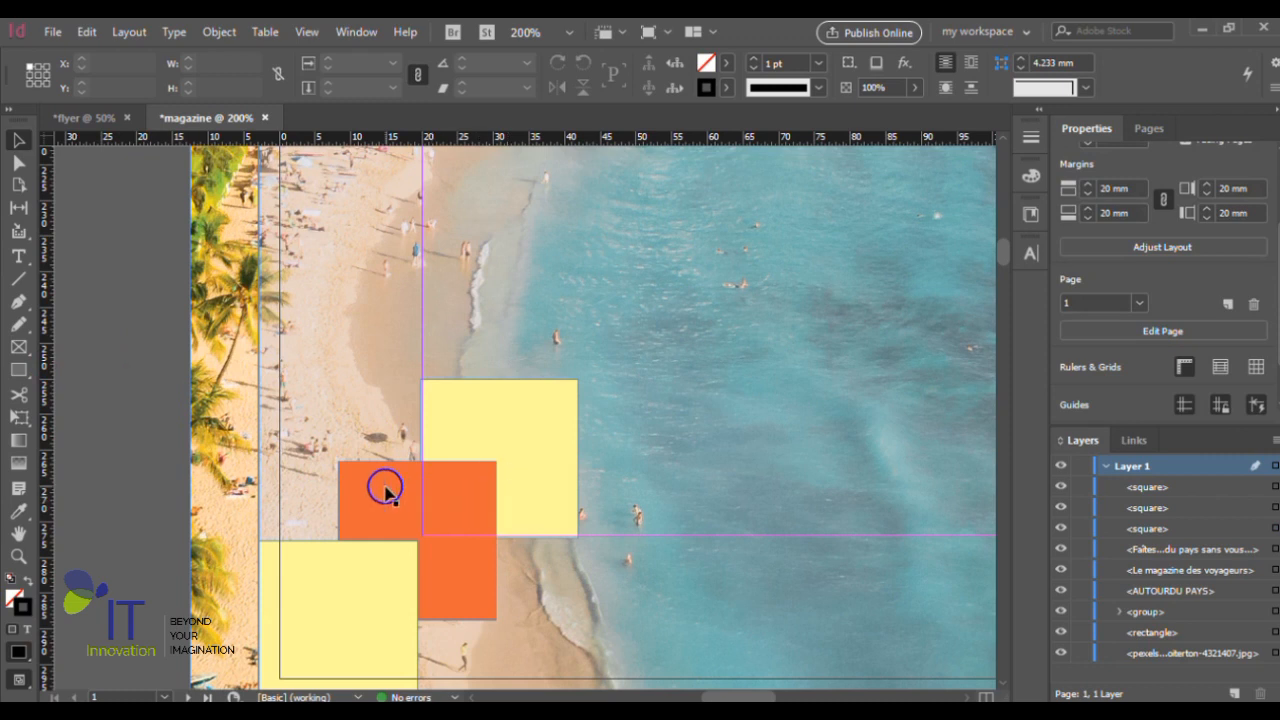
# - Bring the upper yellow square forward again over the orange square and clear the selection
pyautogui.click(385, 490)
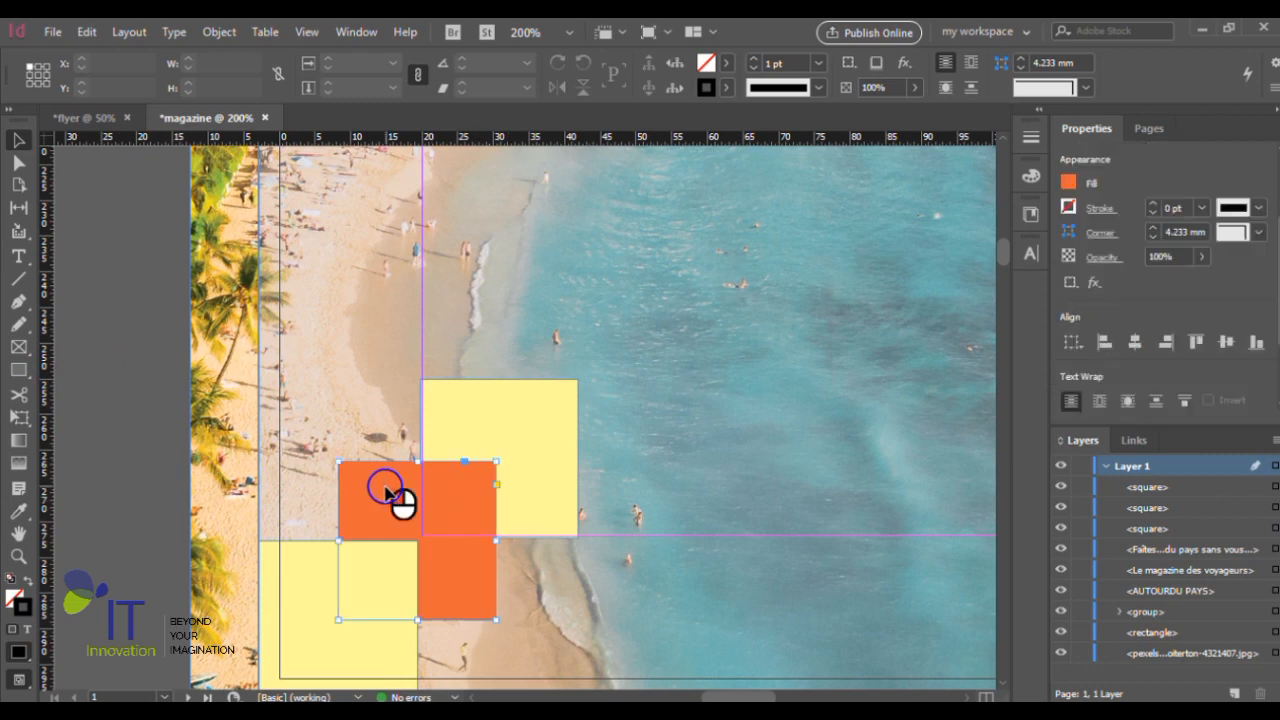
pyautogui.scroll(1, 400, 500)
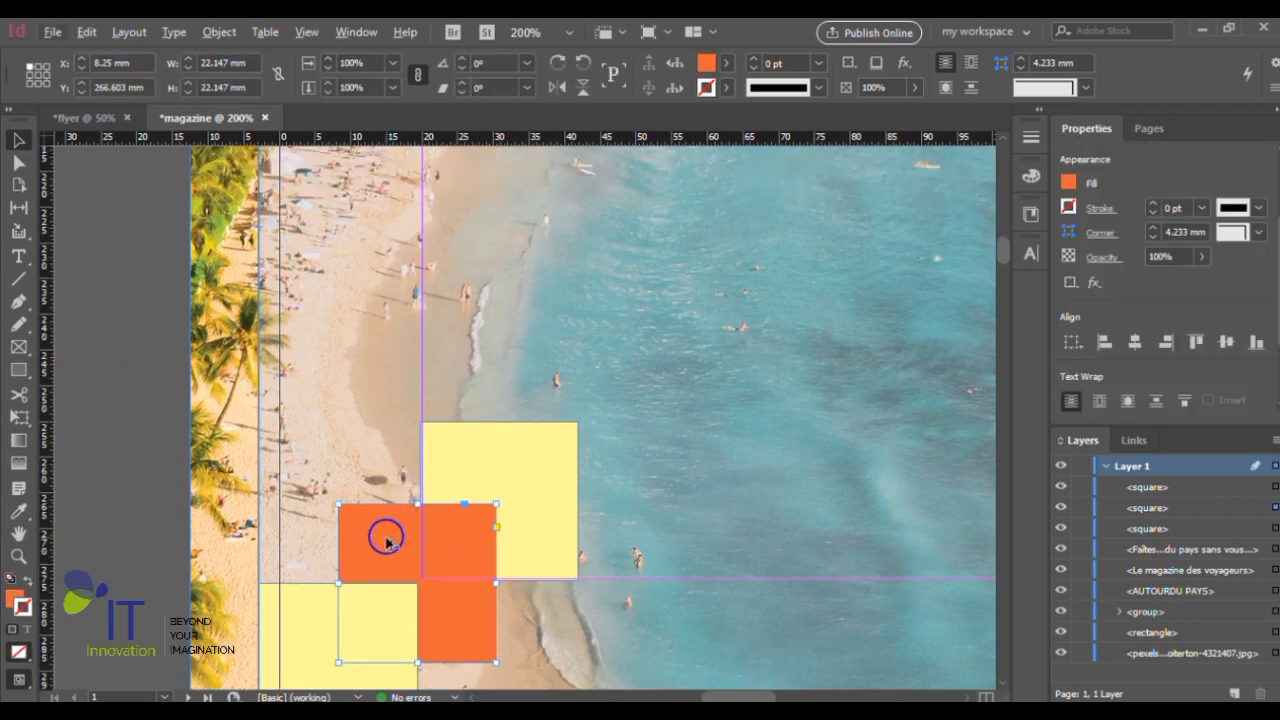
pyautogui.rightClick(508, 470)
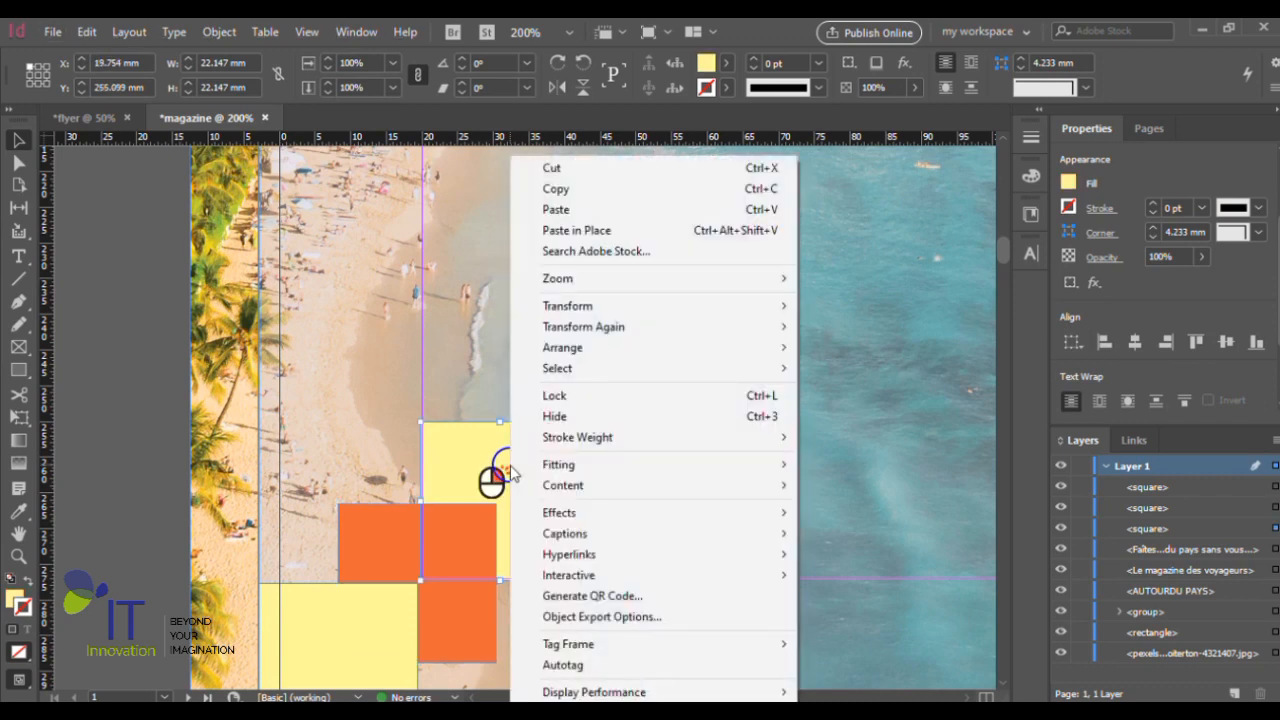
pyautogui.moveTo(725, 350)
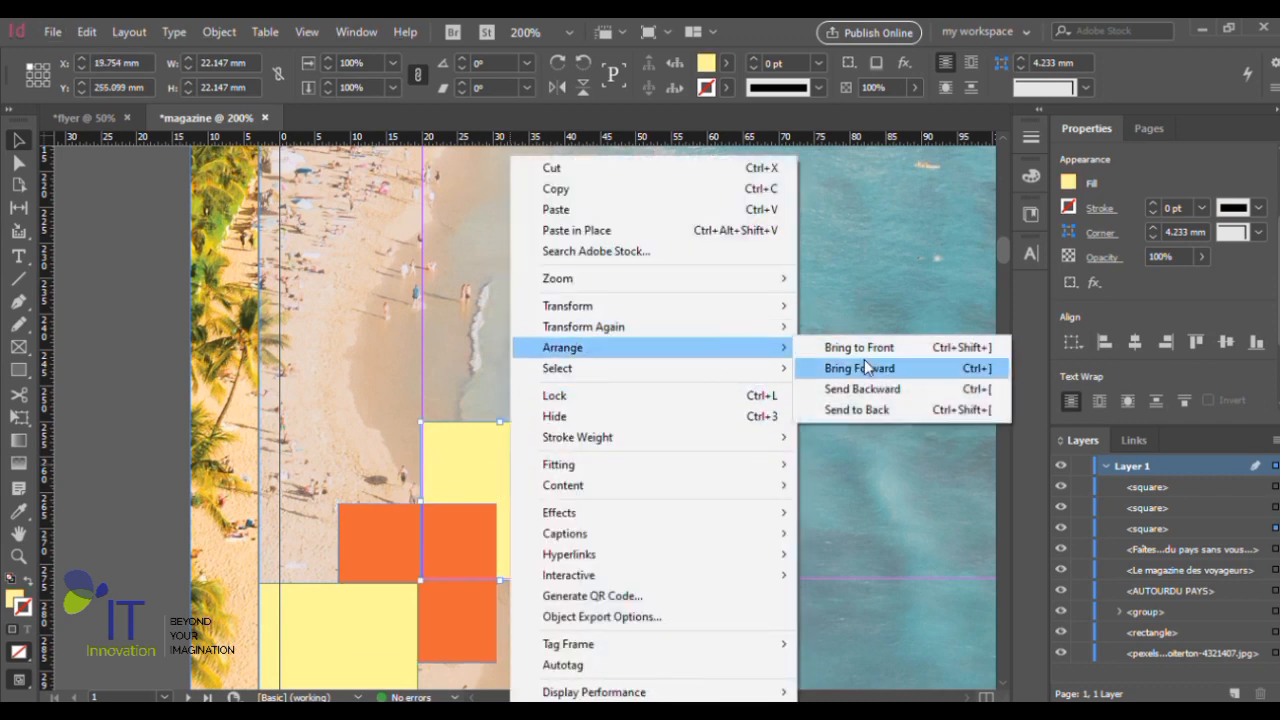
pyautogui.click(867, 368)
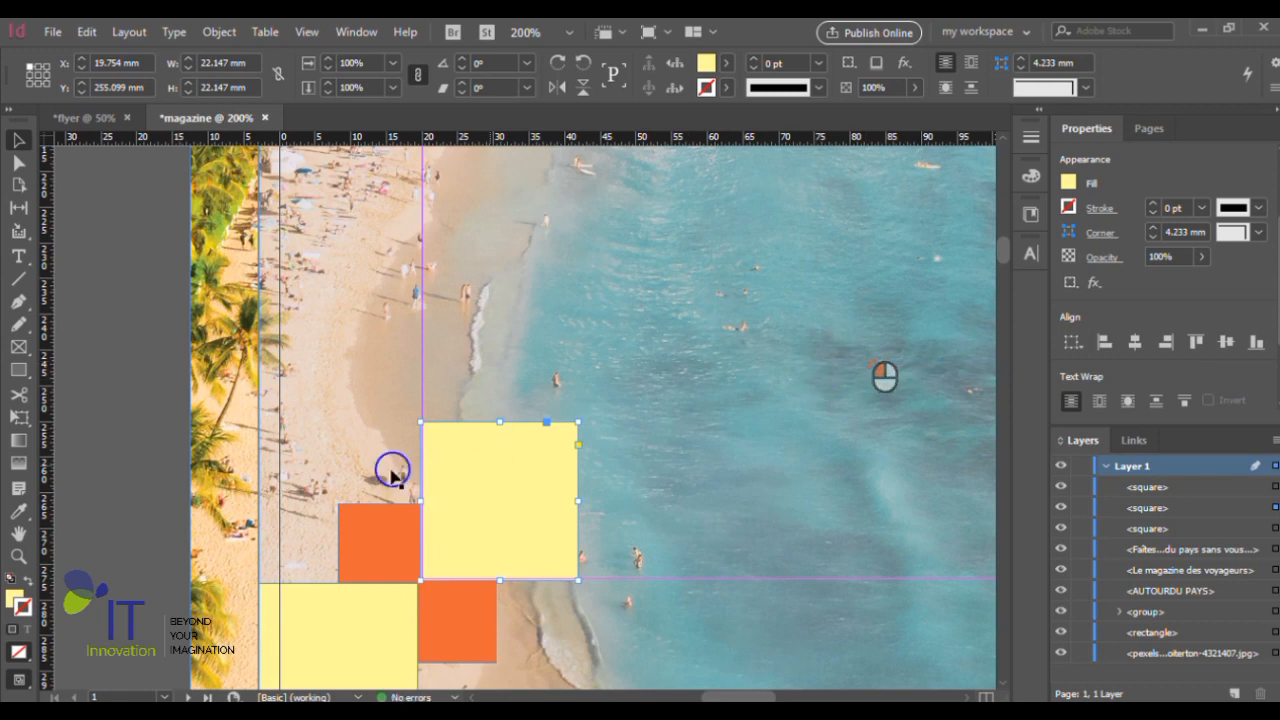
pyautogui.click(120, 425)
# - Duplicate the orange square diagonally to X 31.136 mm, Y 243.716 mm, and bring the copy forward over the upper yellow square
pyautogui.moveTo(402, 534); pyautogui.dragTo(554, 368)
pyautogui.rightClick(641, 416)
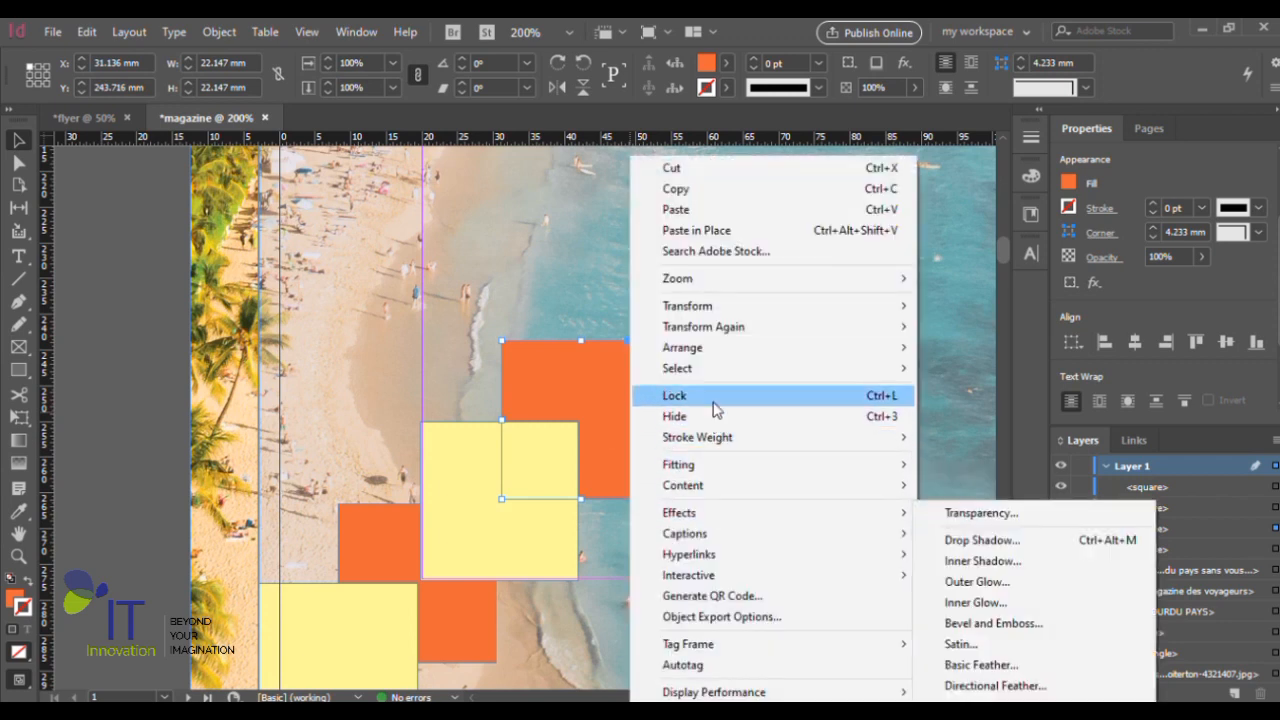
pyautogui.moveTo(731, 352)
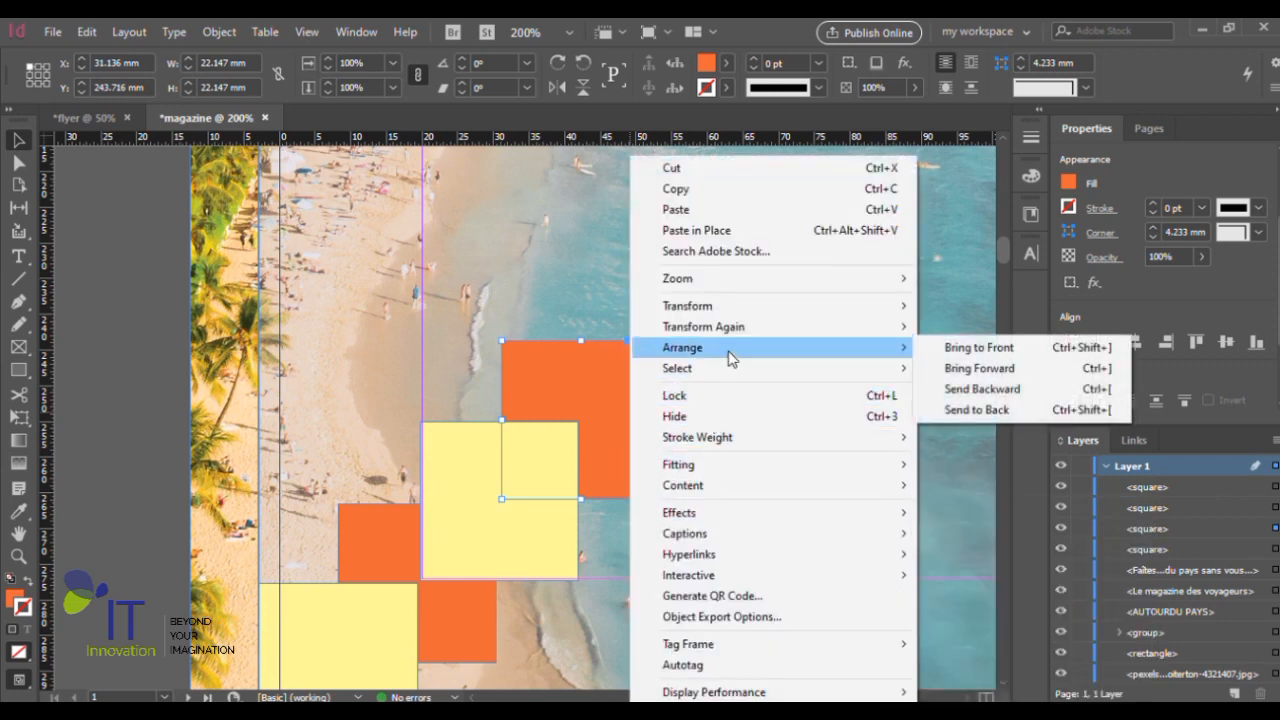
pyautogui.click(980, 368)
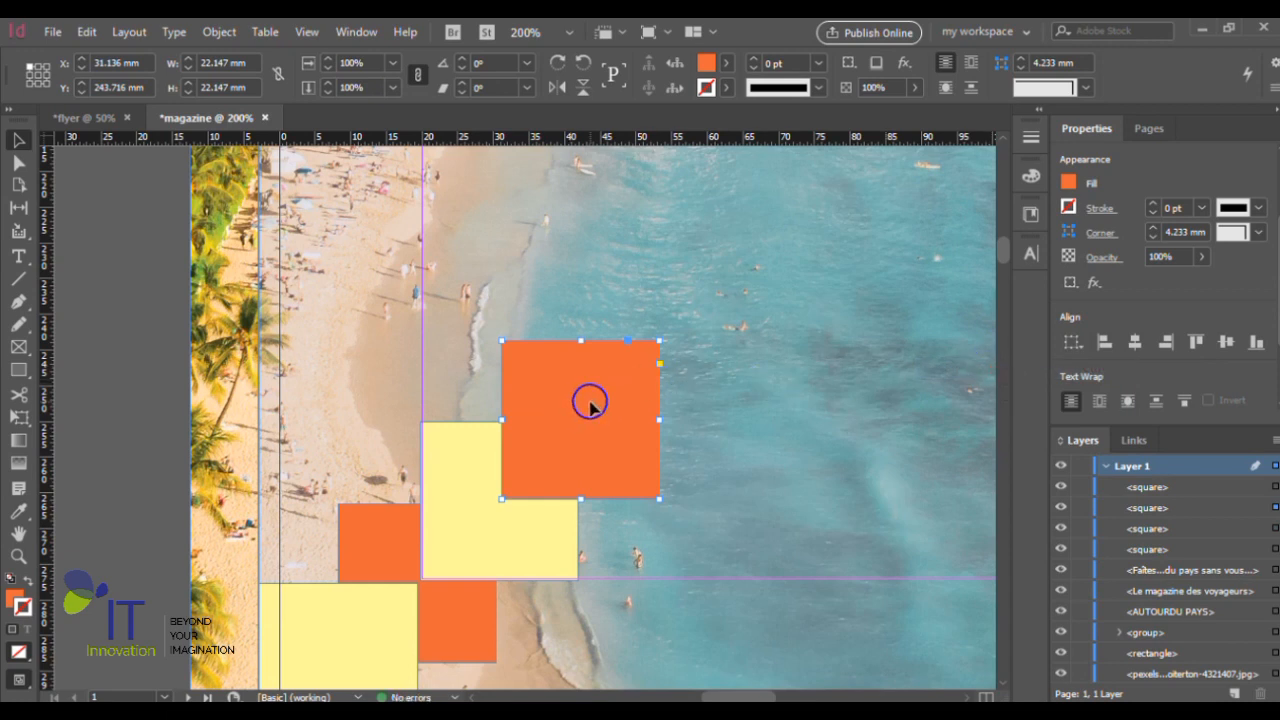
# - Move the orange copy to the page's left edge at X -2.147 mm, Y 232.951 mm, and deselect it
pyautogui.moveTo(591, 403); pyautogui.dragTo(434, 400)
pyautogui.hotkey('ctrl', '-')
pyautogui.hotkey('ctrl', '-')
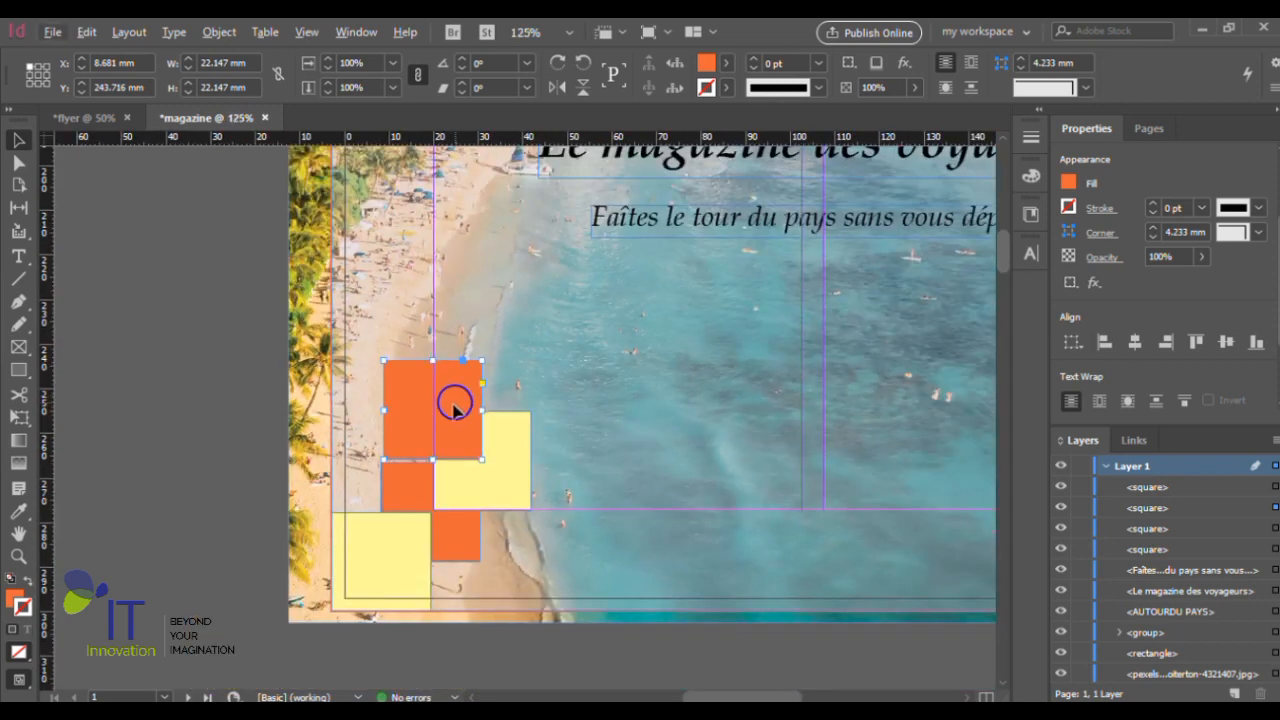
pyautogui.scroll(4, 455, 410)
pyautogui.hotkey('ctrl', '-')
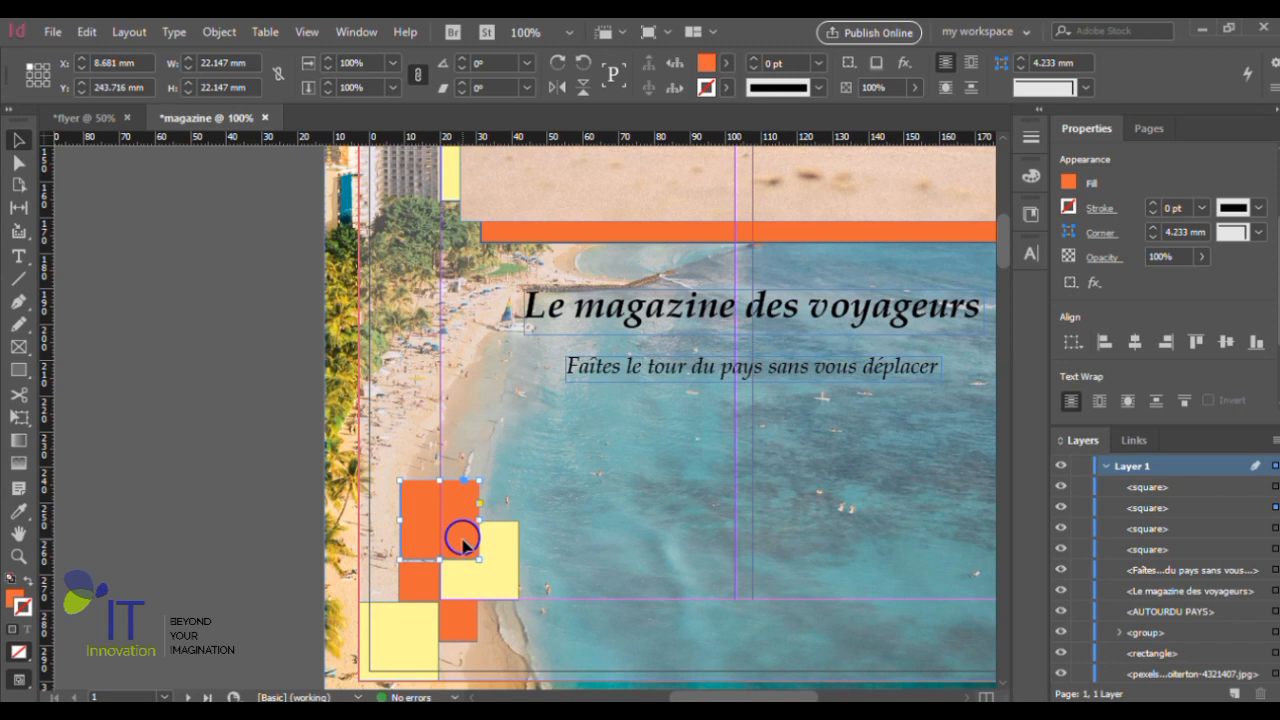
pyautogui.moveTo(463, 541); pyautogui.dragTo(425, 506)
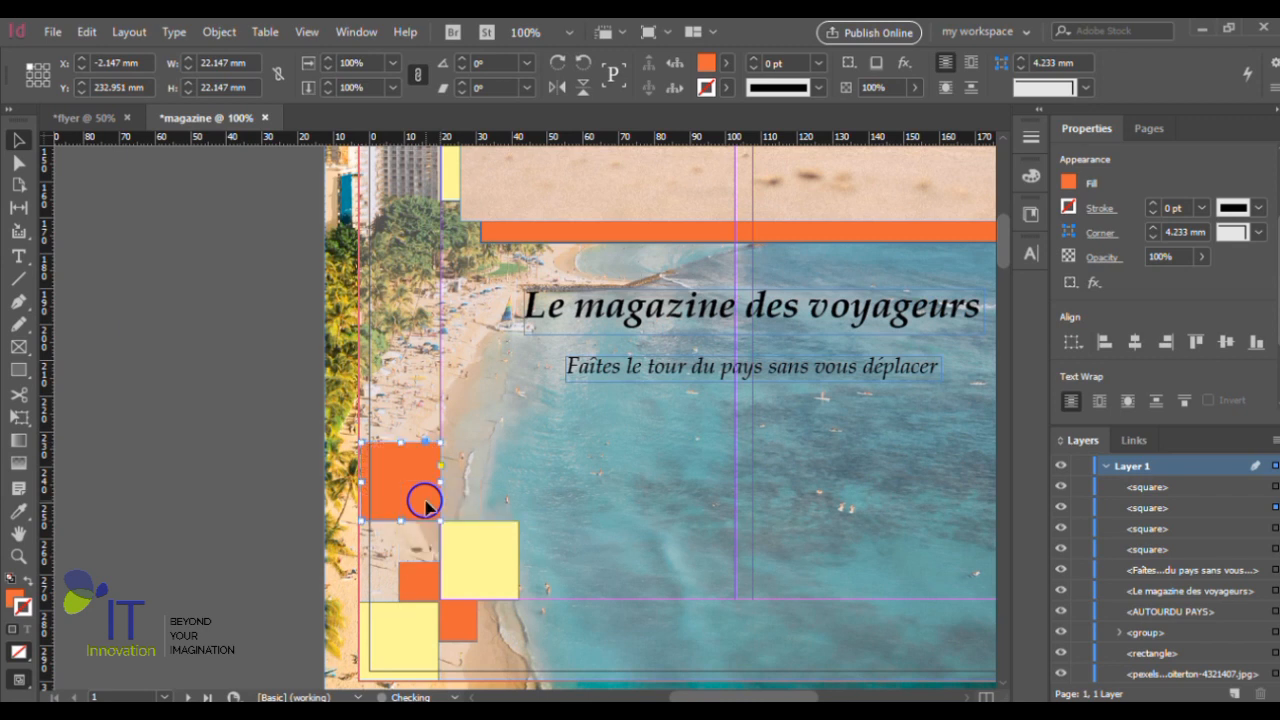
pyautogui.click(245, 522)
# - Reposition the orange square from the page's left edge to the lower right of the upper yellow square
pyautogui.scroll(1, 452, 625)
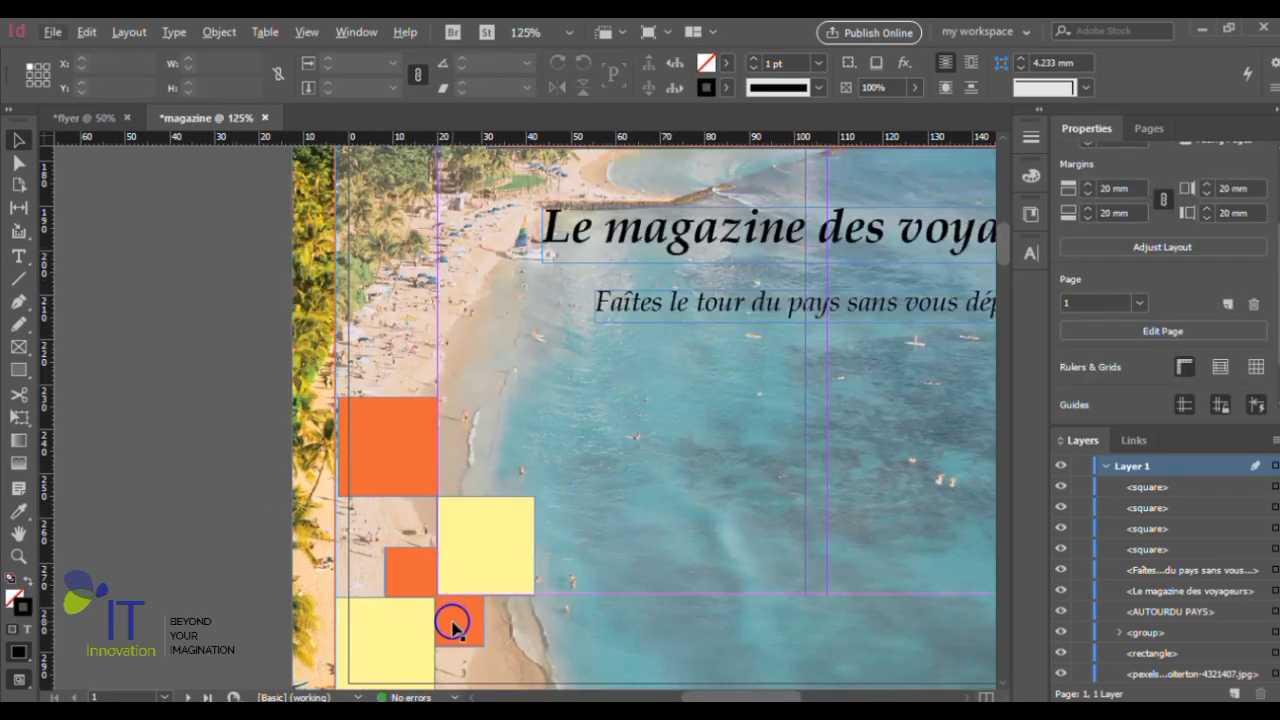
pyautogui.scroll(-1, 386, 455)
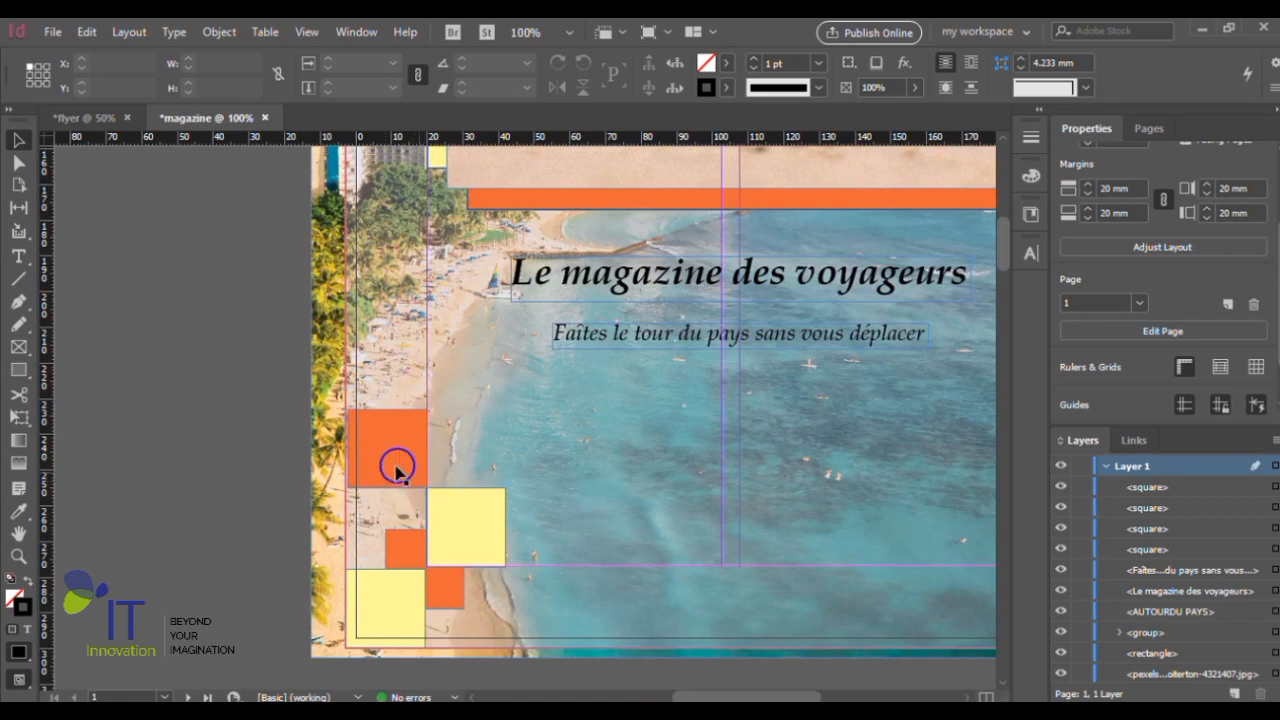
pyautogui.click(390, 465)
pyautogui.moveTo(390, 465); pyautogui.dragTo(556, 607)
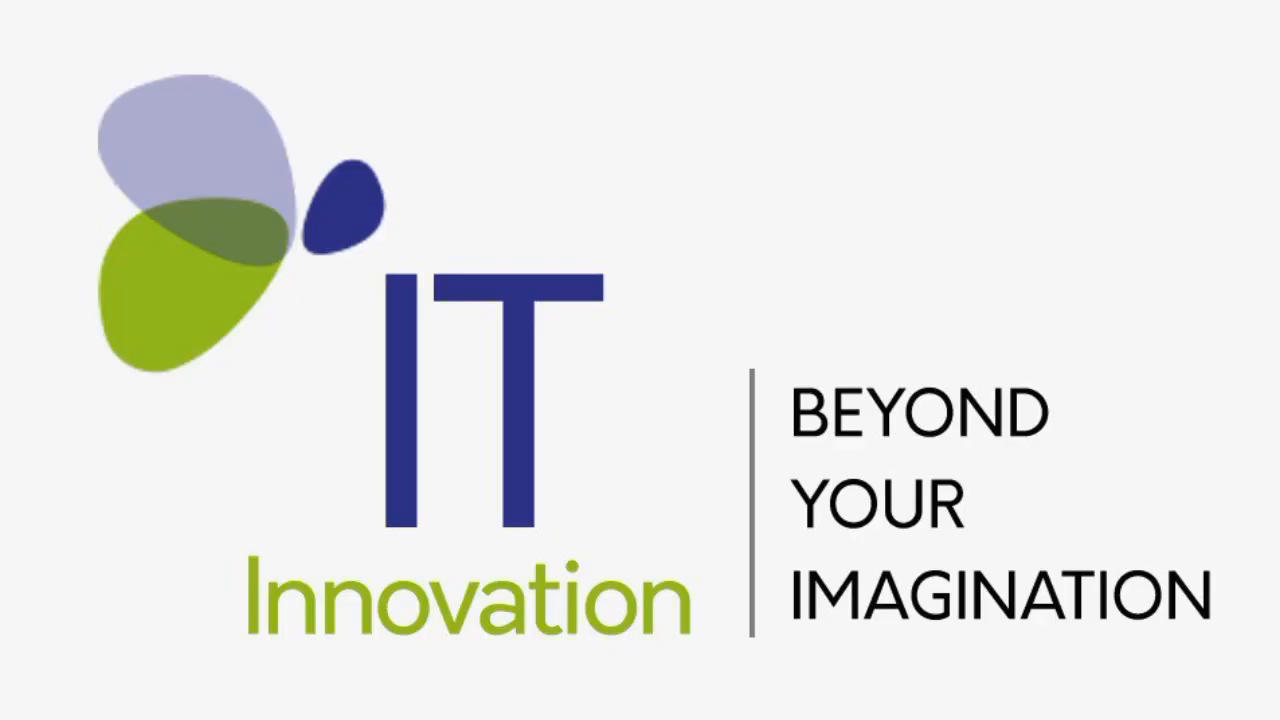